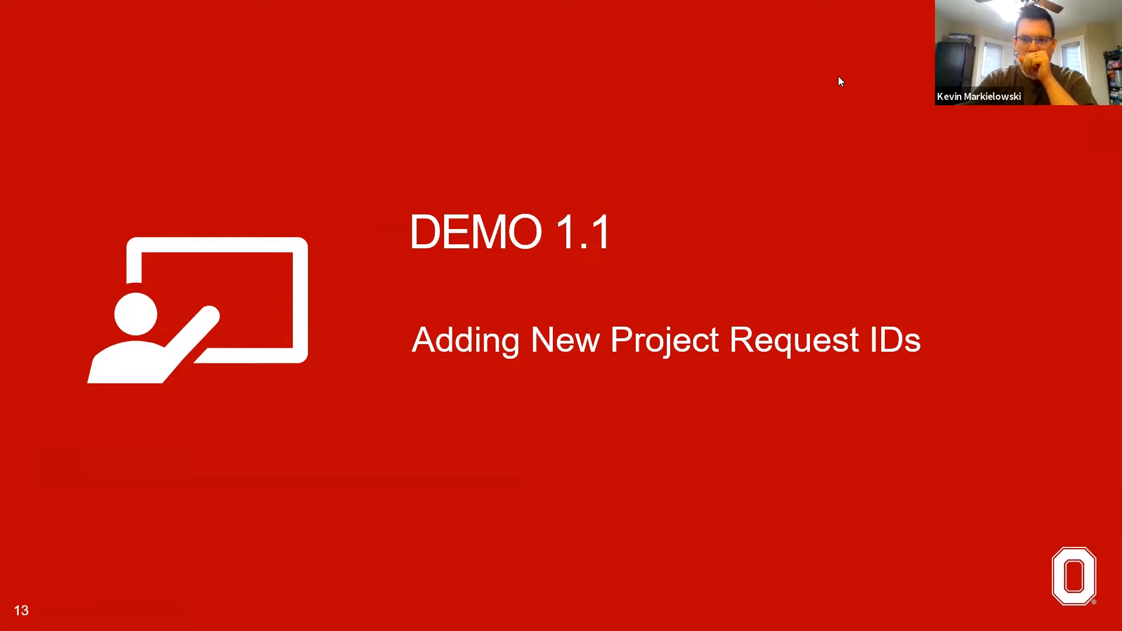
# Step: Switch to the browser, close the extra tab, and submit the Workday Adaptive Planning login with the account's e-mail as username
pyautogui.click(842, 221)
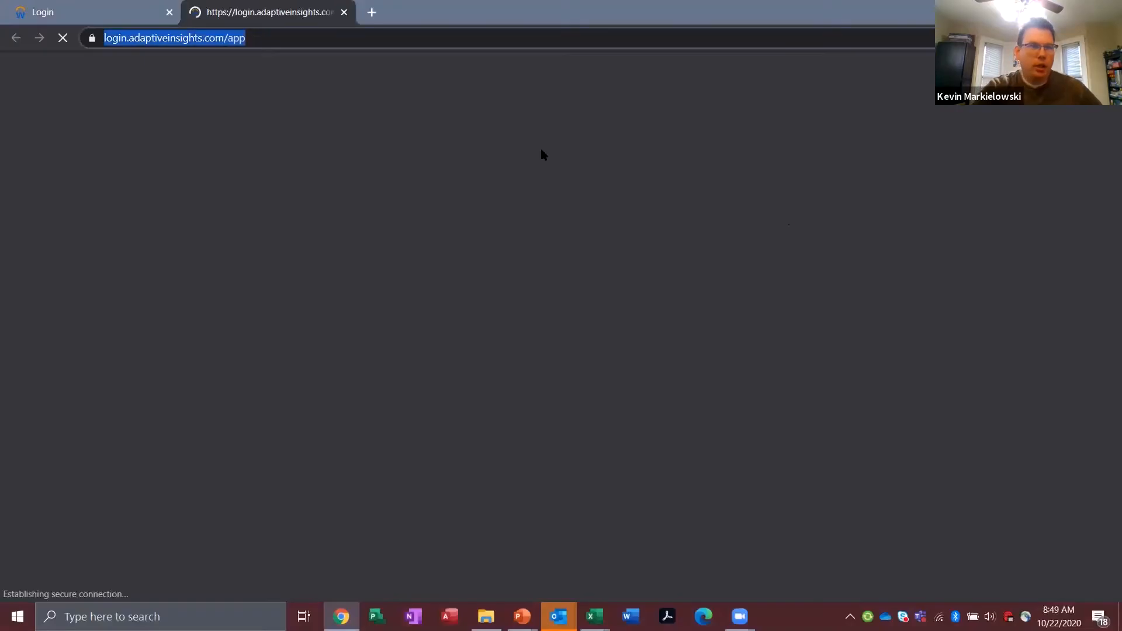
pyautogui.click(170, 13)
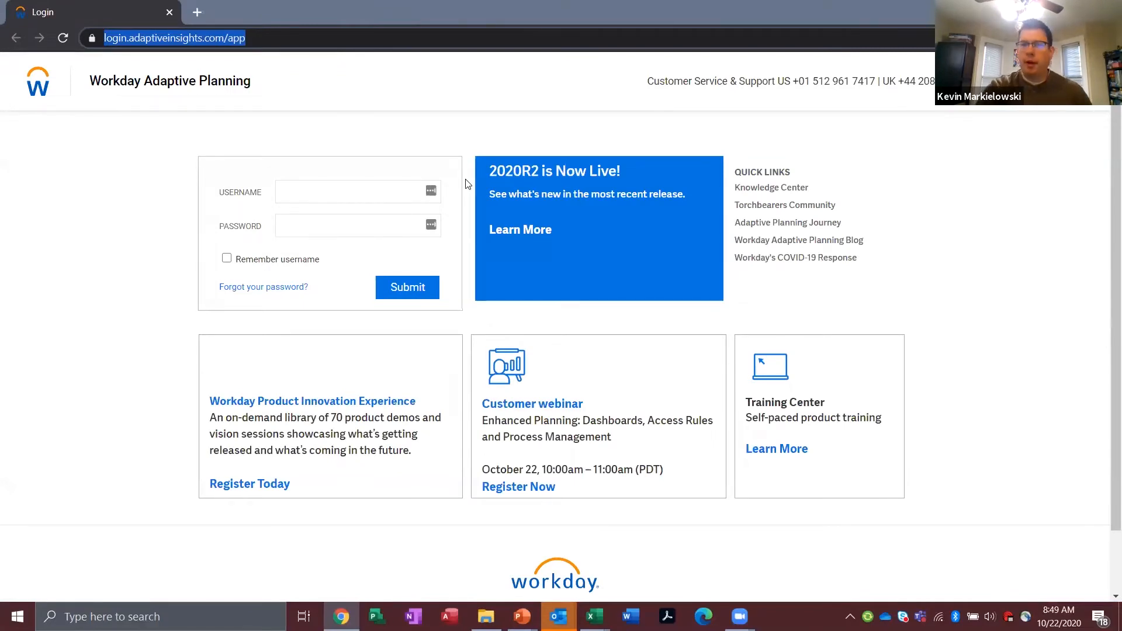
pyautogui.click(300, 194)
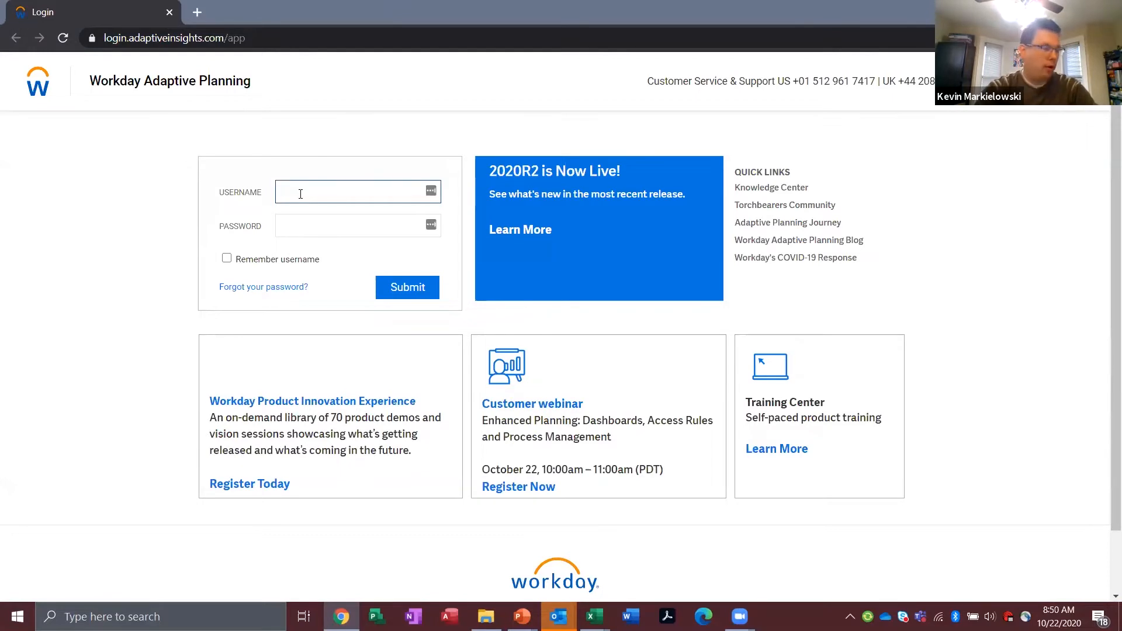
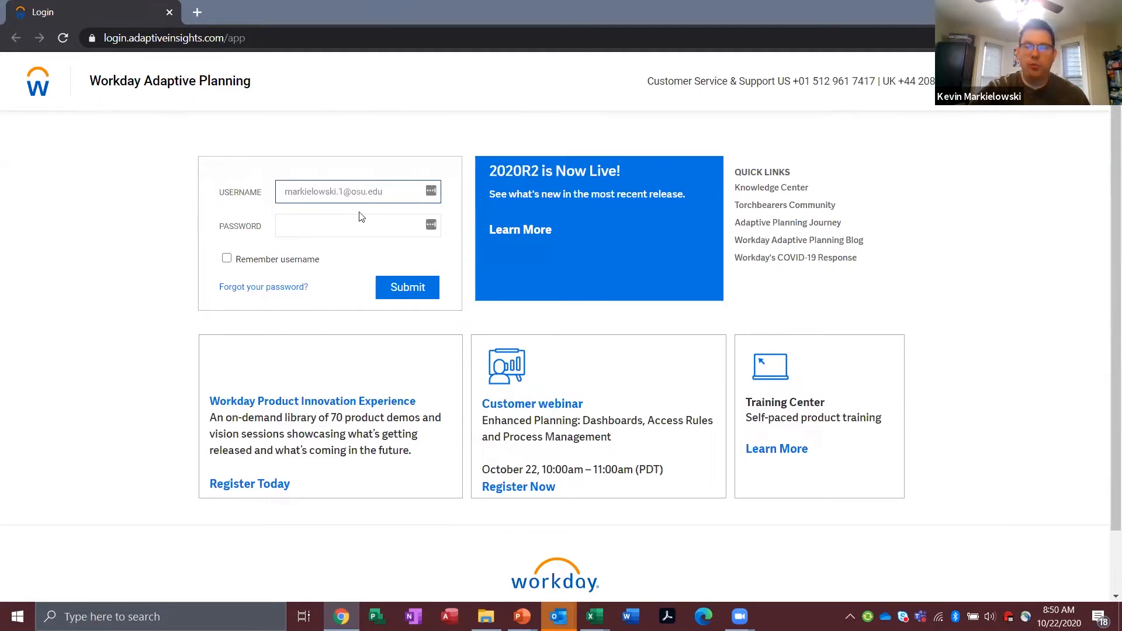
pyautogui.click(403, 302)
pyautogui.click(401, 297)
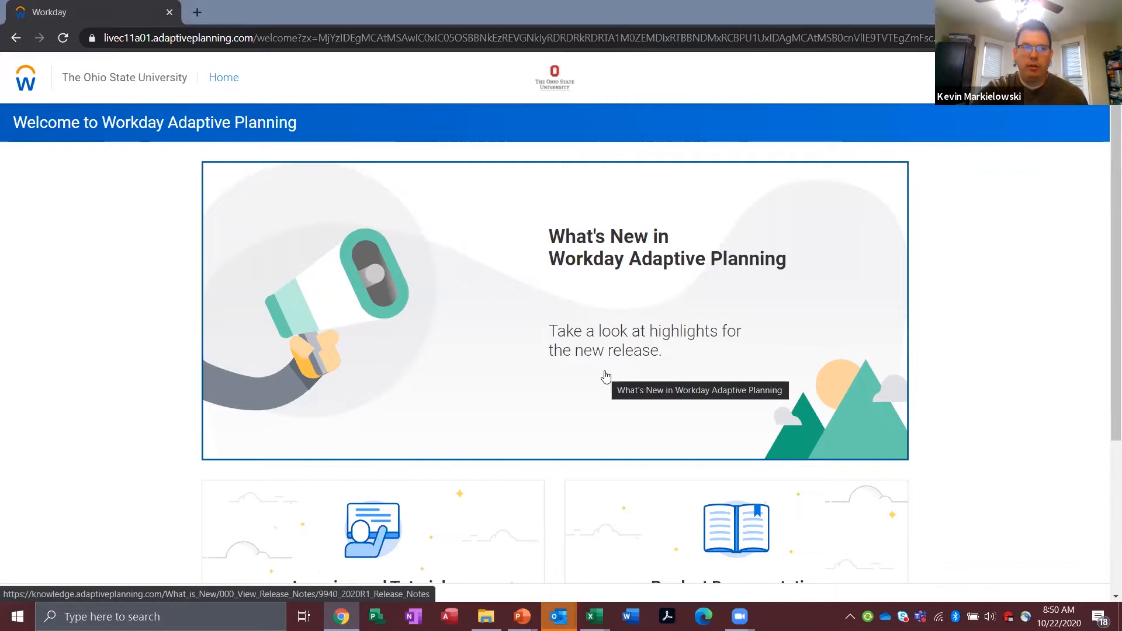
# Step: Open the sheets Overview and change the planning version to Test Data for Training
pyautogui.click(23, 83)
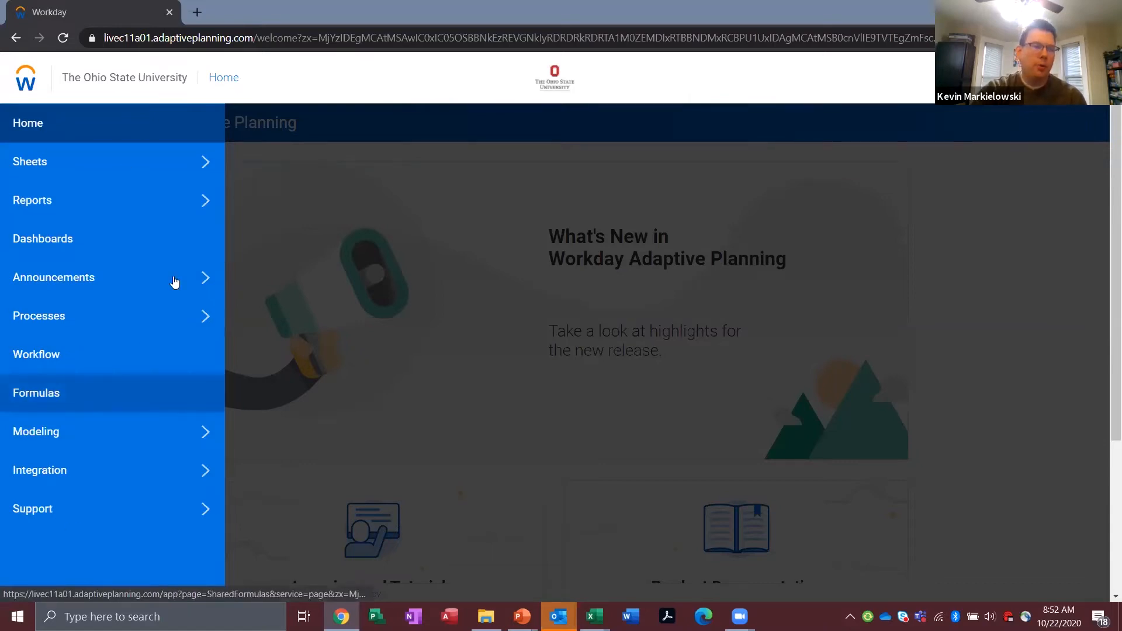
pyautogui.click(156, 183)
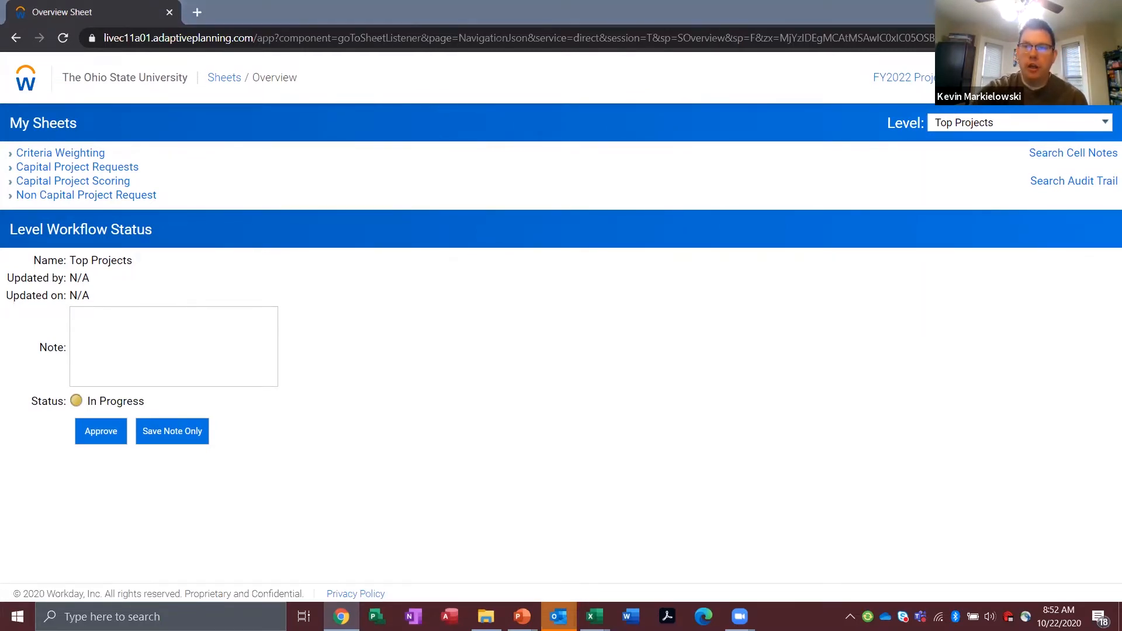
pyautogui.click(953, 78)
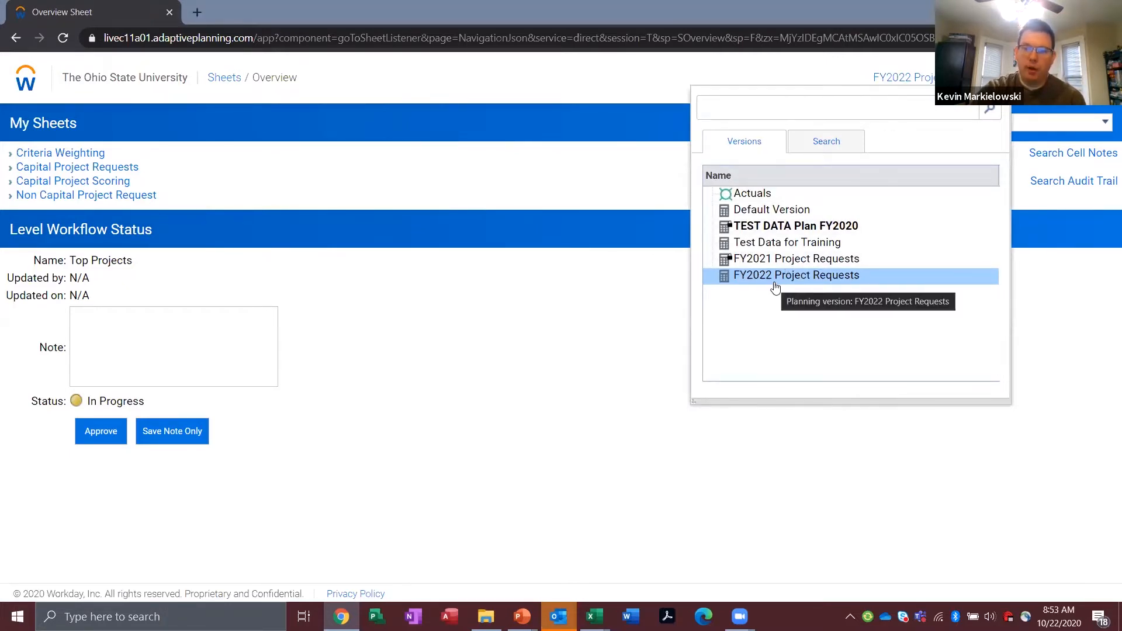
pyautogui.click(763, 243)
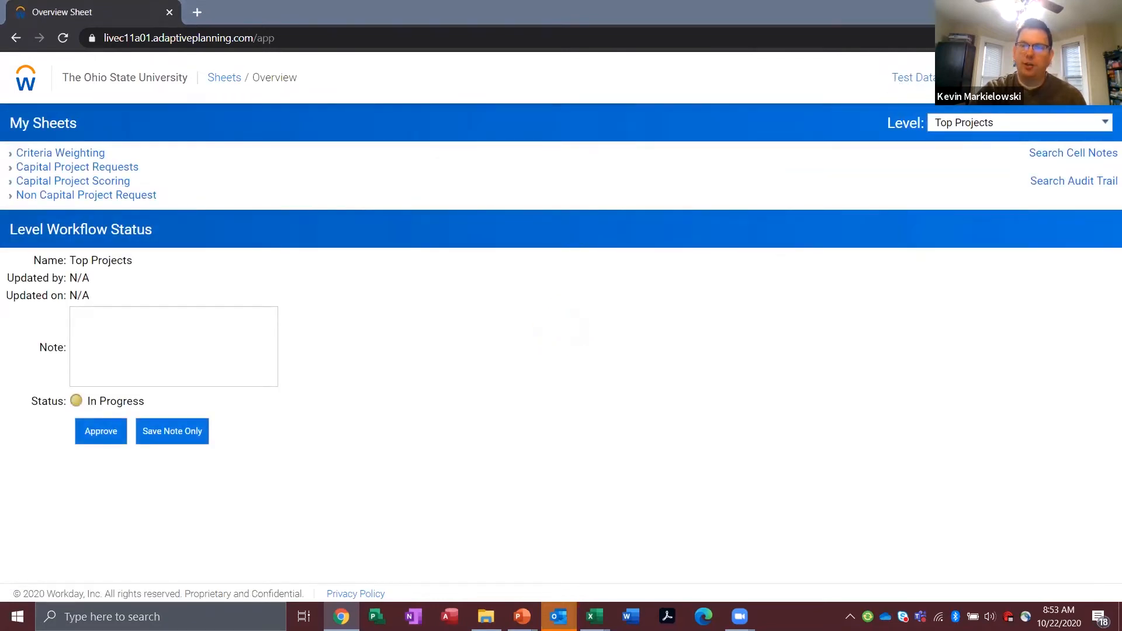
# Step: Search the levels for "newark" and set the Overview's level to Ohio State Newark
pyautogui.click(980, 126)
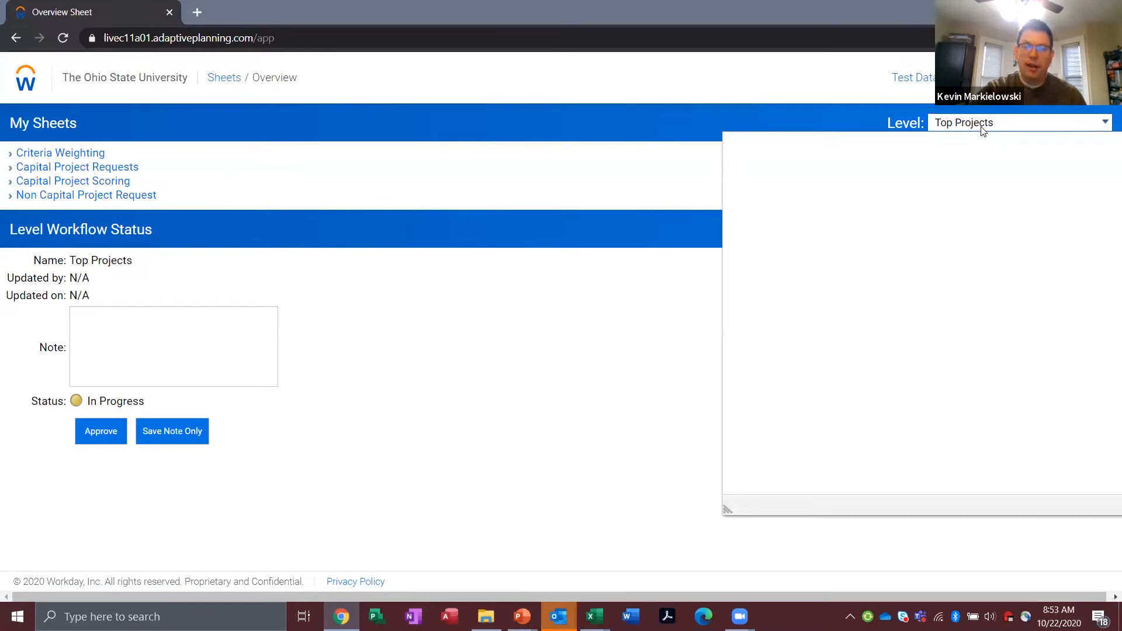
pyautogui.click(898, 159)
pyautogui.write('newark')
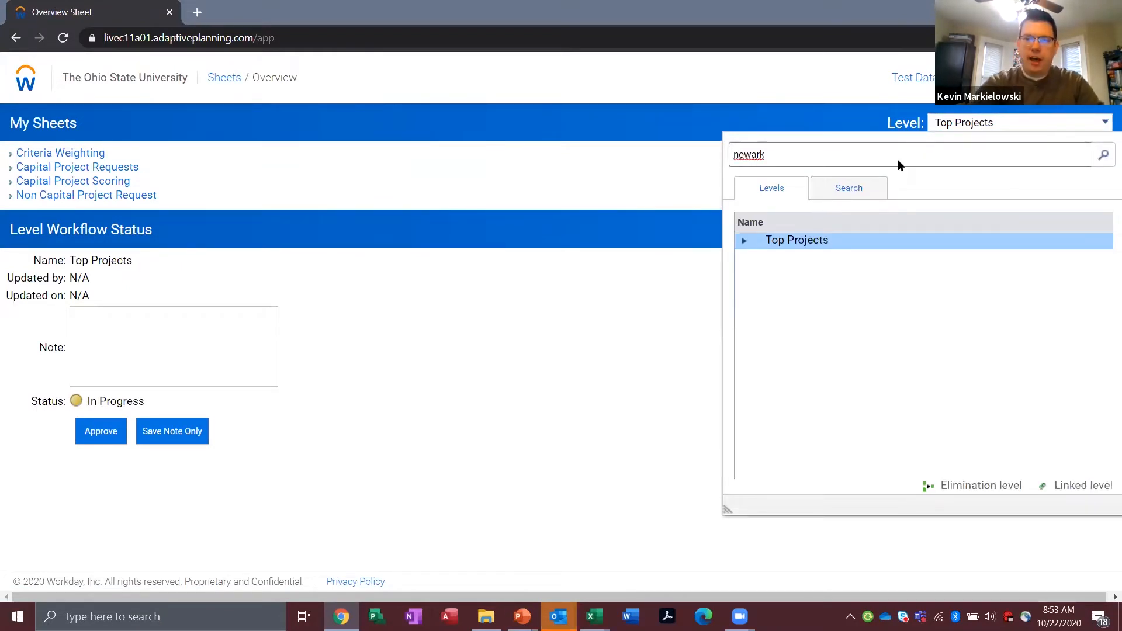
pyautogui.press('Return')
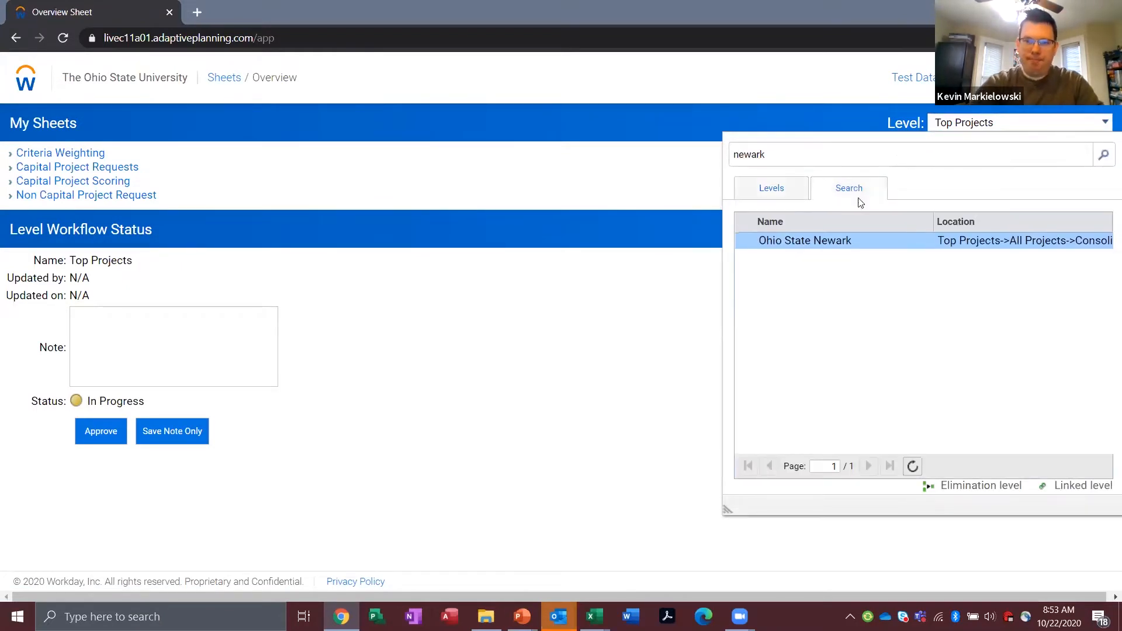
pyautogui.click(809, 245)
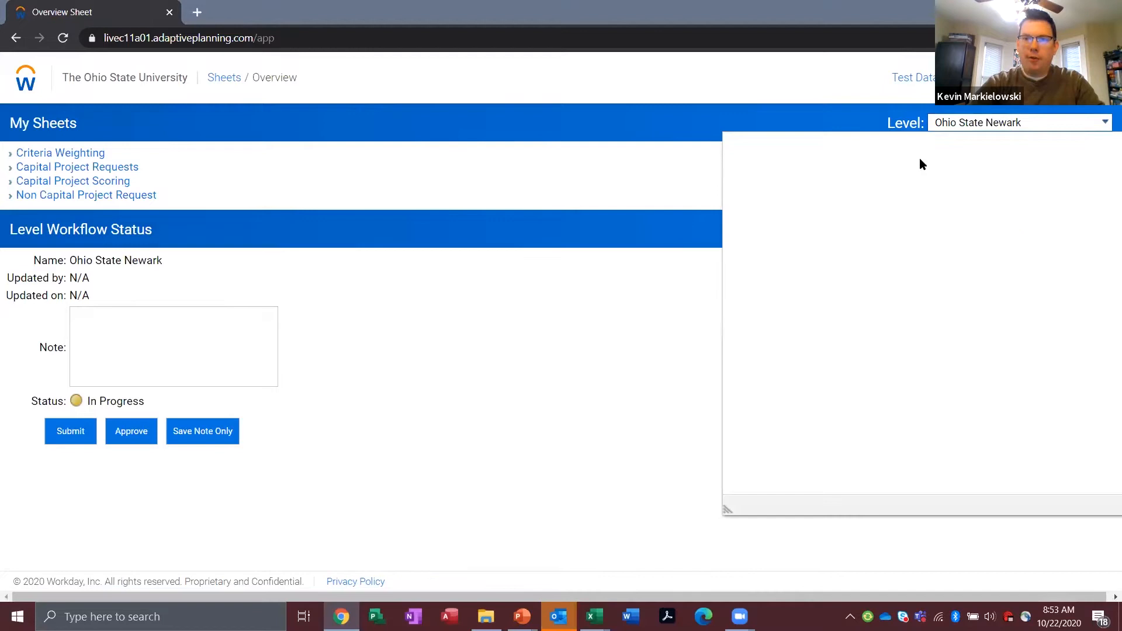
# Step: Search the levels for "student life" and set the Overview's level to Office of Student Life
pyautogui.click(903, 152)
pyautogui.write('student life')
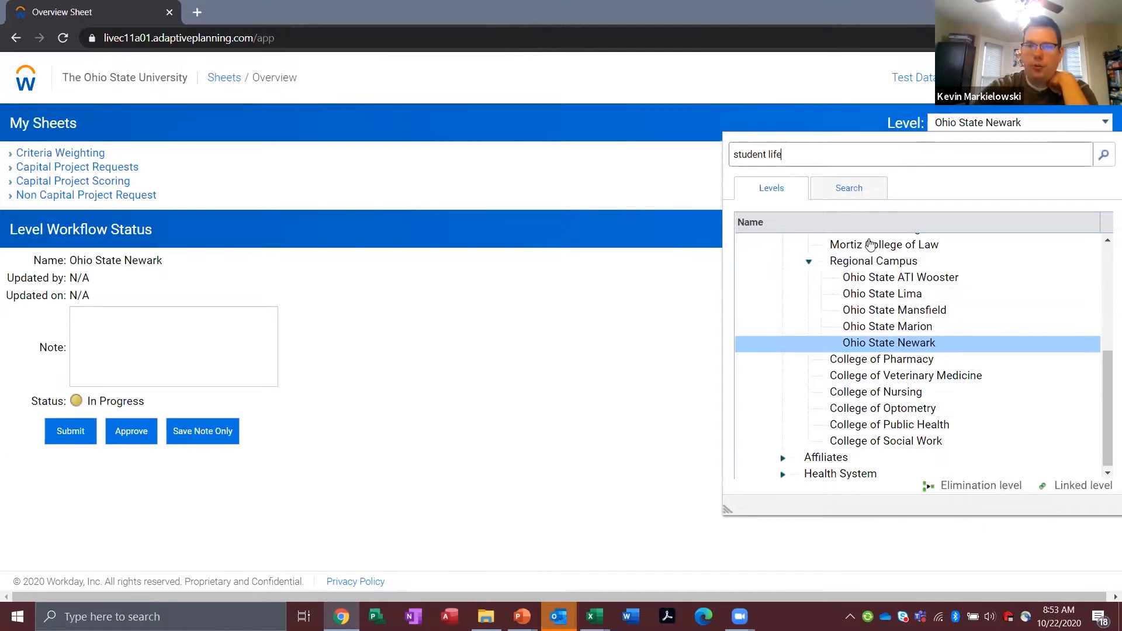
pyautogui.press('Return')
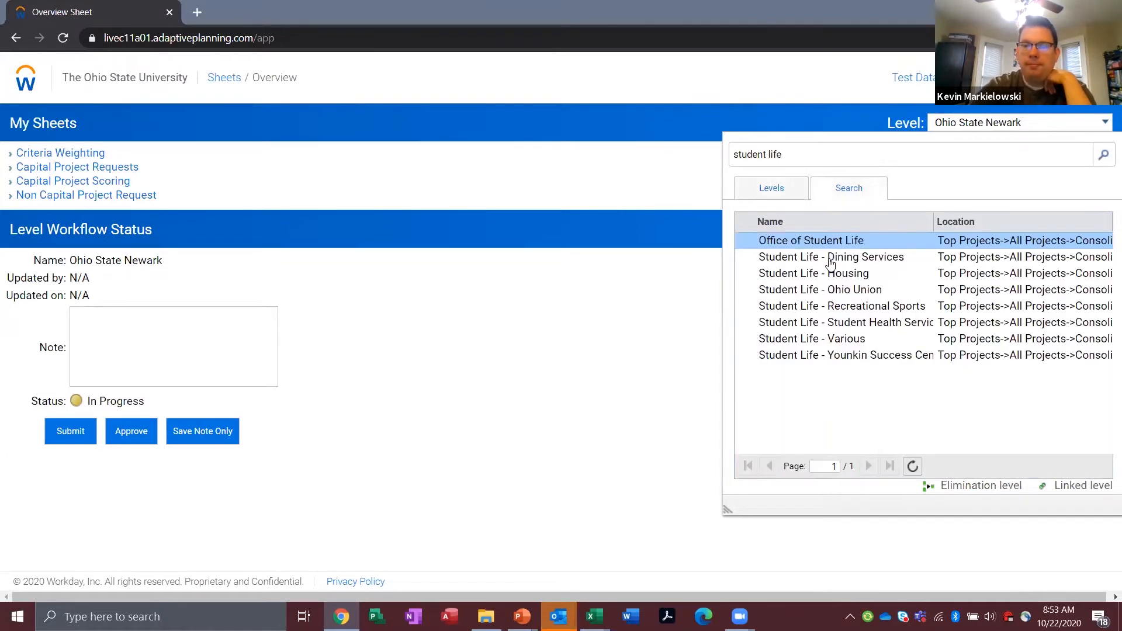
pyautogui.click(816, 244)
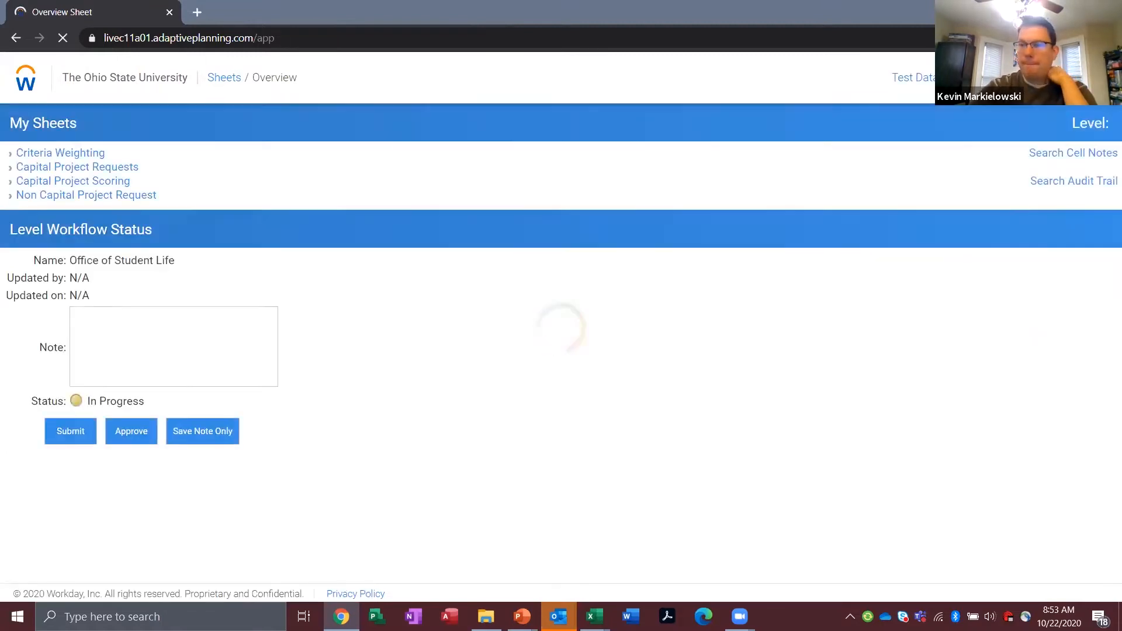
# Step: Expand Office of Student Life in the level hierarchy and examine its sublevels
pyautogui.click(1100, 130)
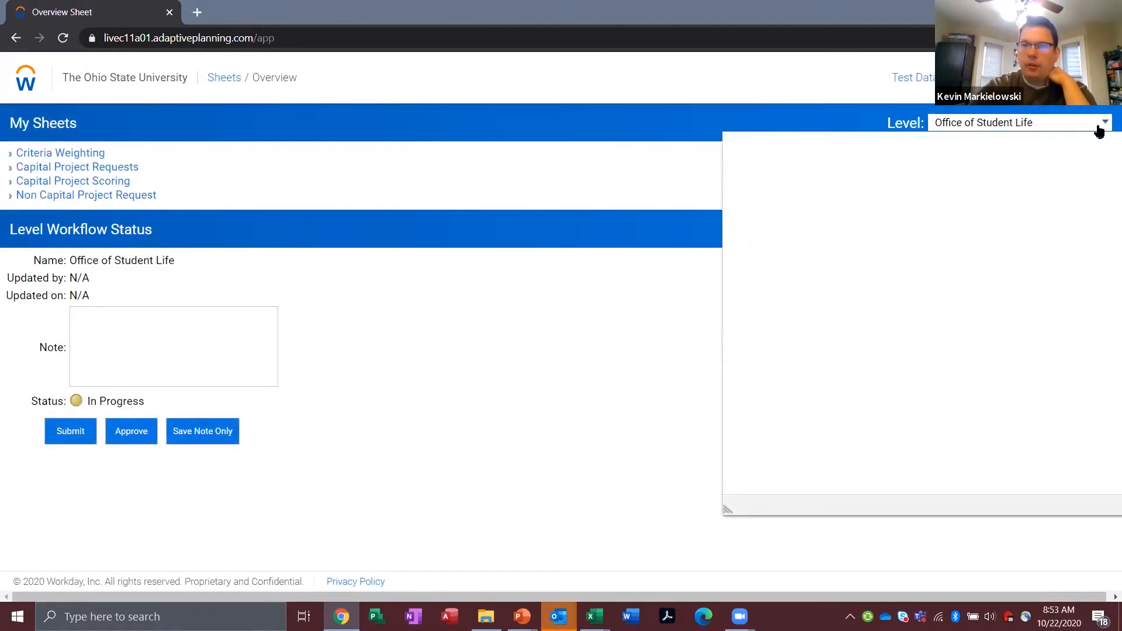
pyautogui.scroll(-3, 830, 304)
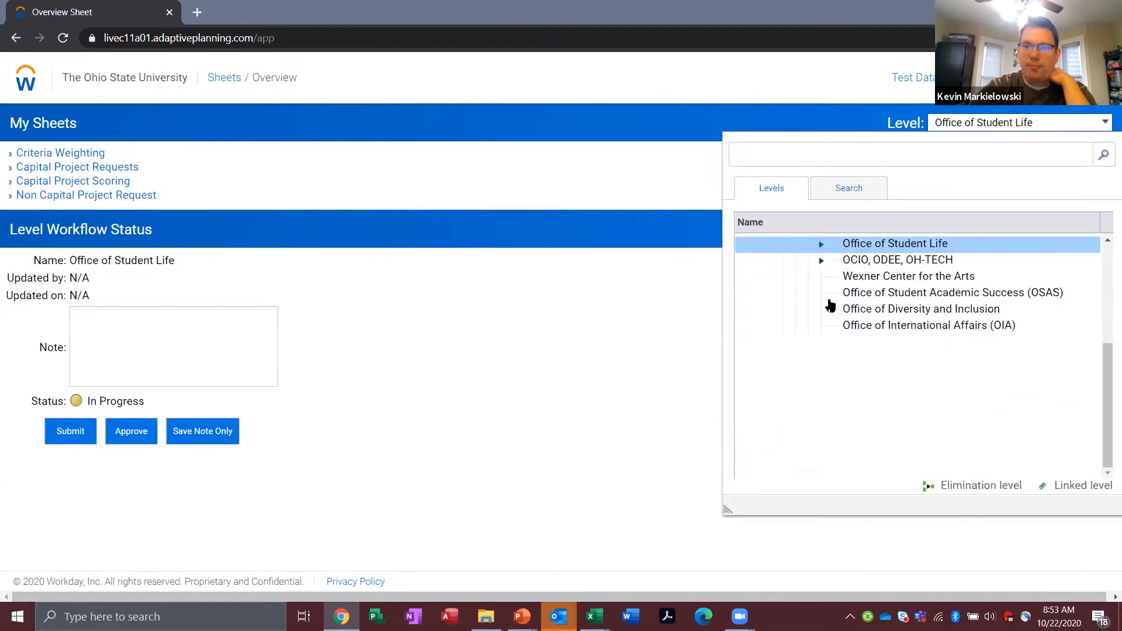
pyautogui.scroll(1, 830, 291)
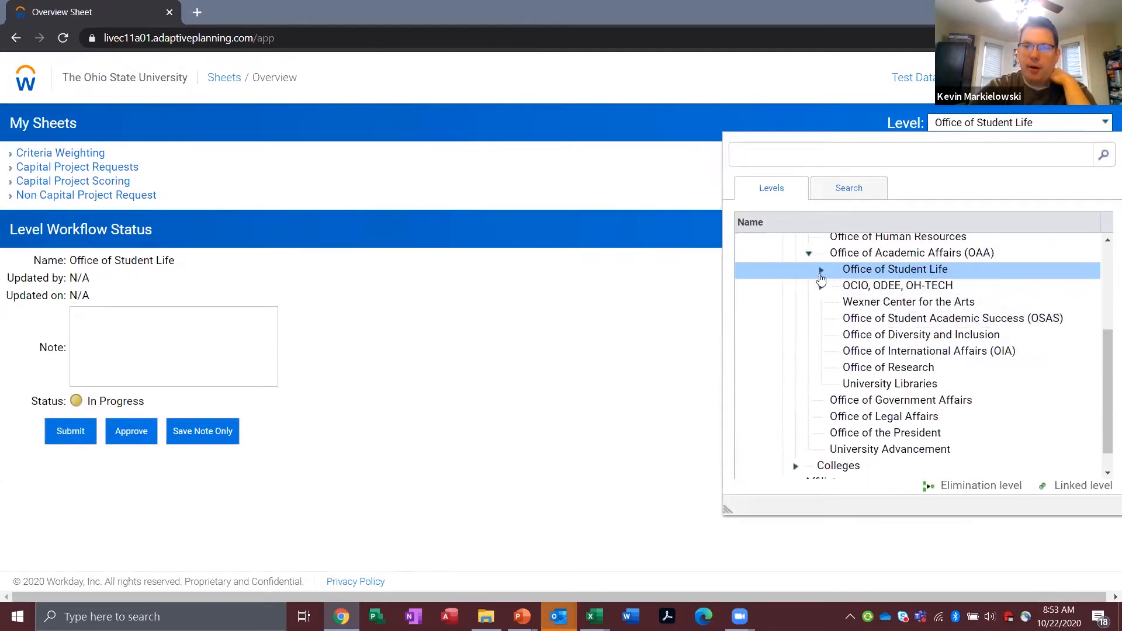
pyautogui.click(822, 271)
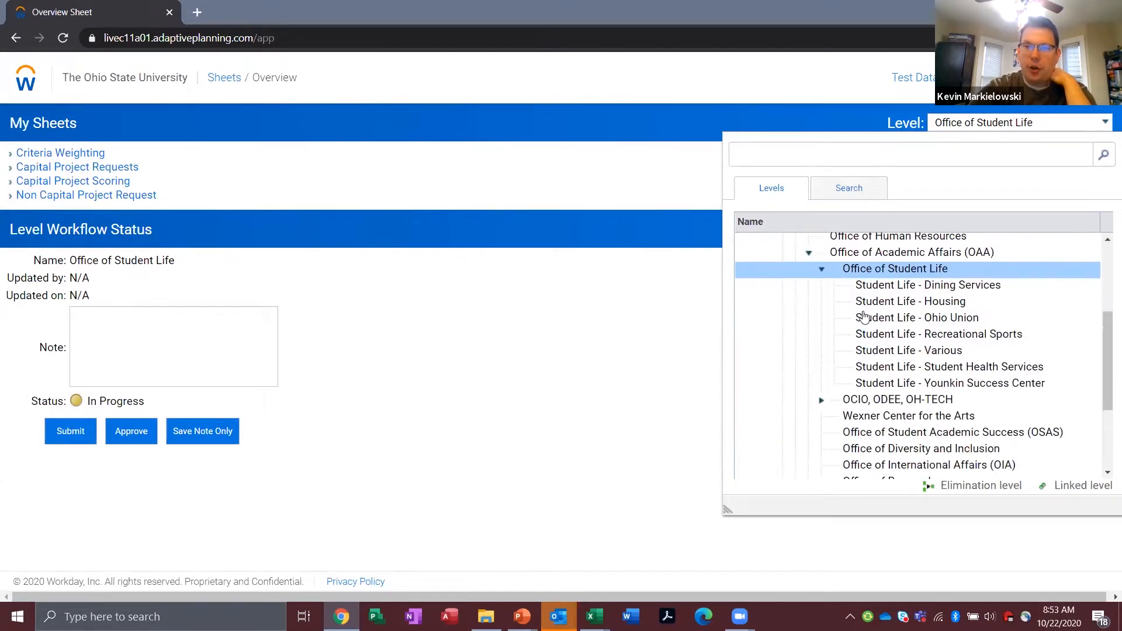
pyautogui.scroll(-1, 870, 320)
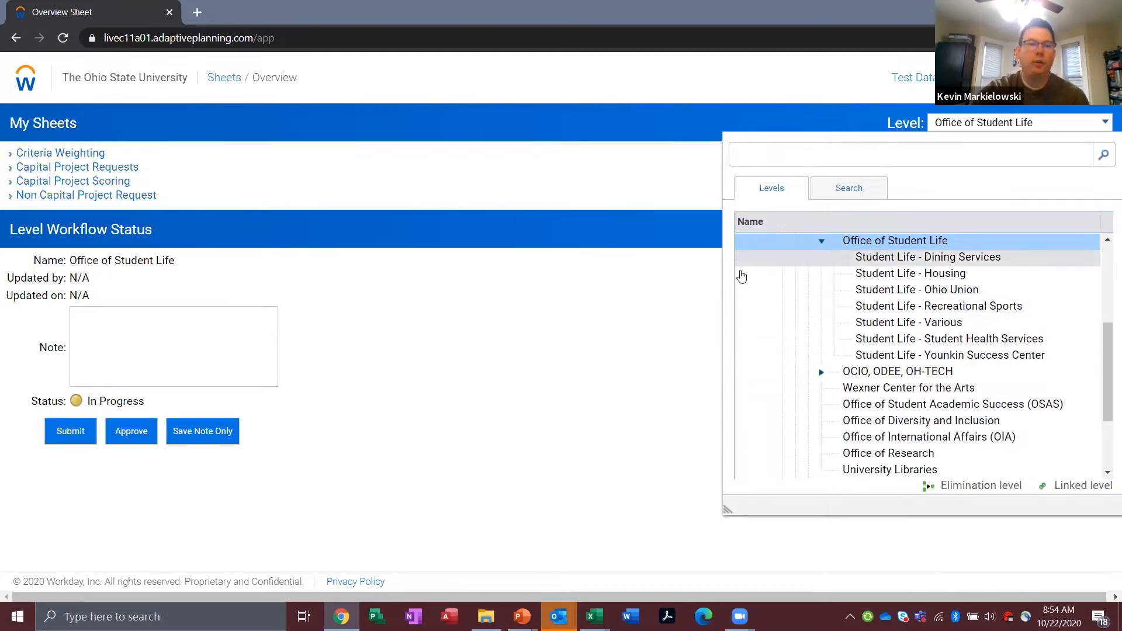
# Step: Open the Capital Project Requests sheet and switch its level to Ohio State Newark by searching for "newark"
pyautogui.click(397, 323)
pyautogui.click(129, 170)
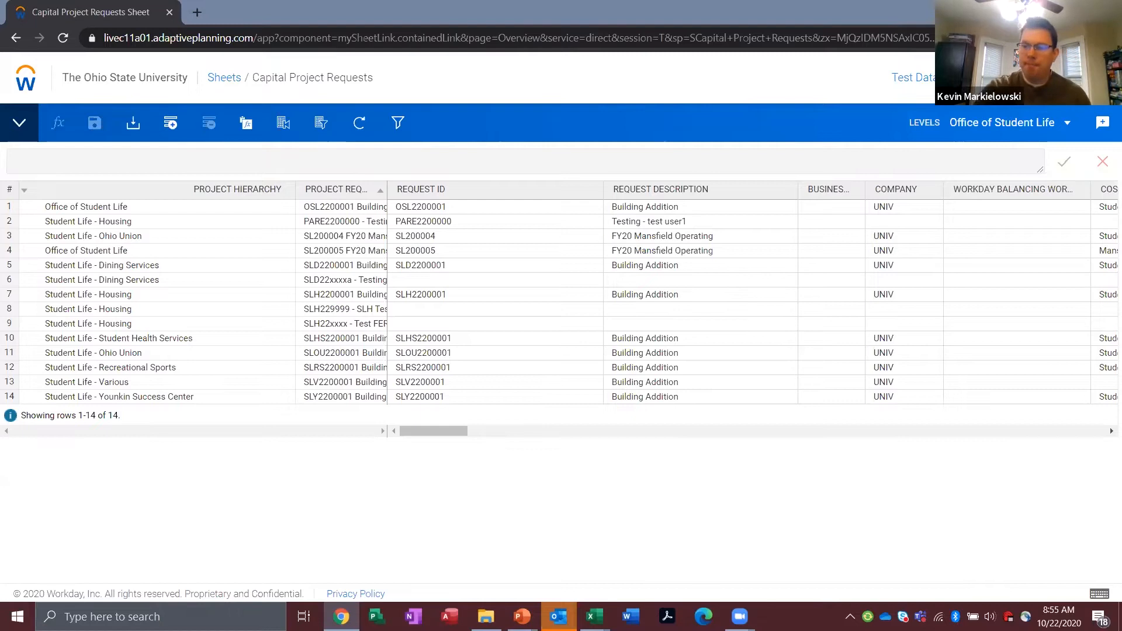
pyautogui.click(1002, 123)
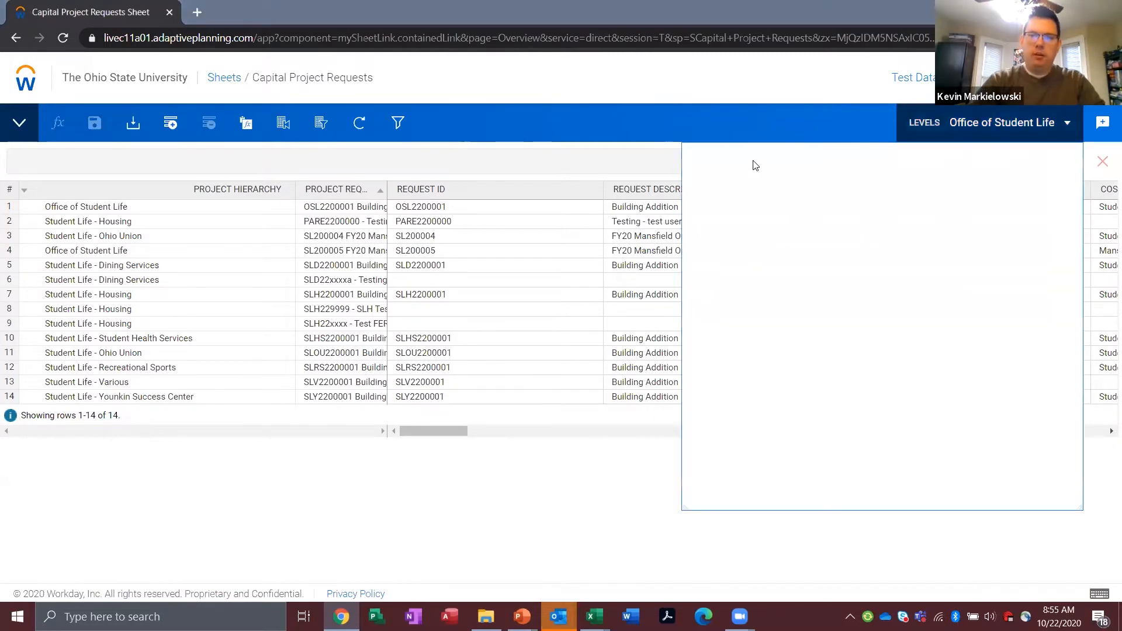
pyautogui.click(789, 166)
pyautogui.write('newark')
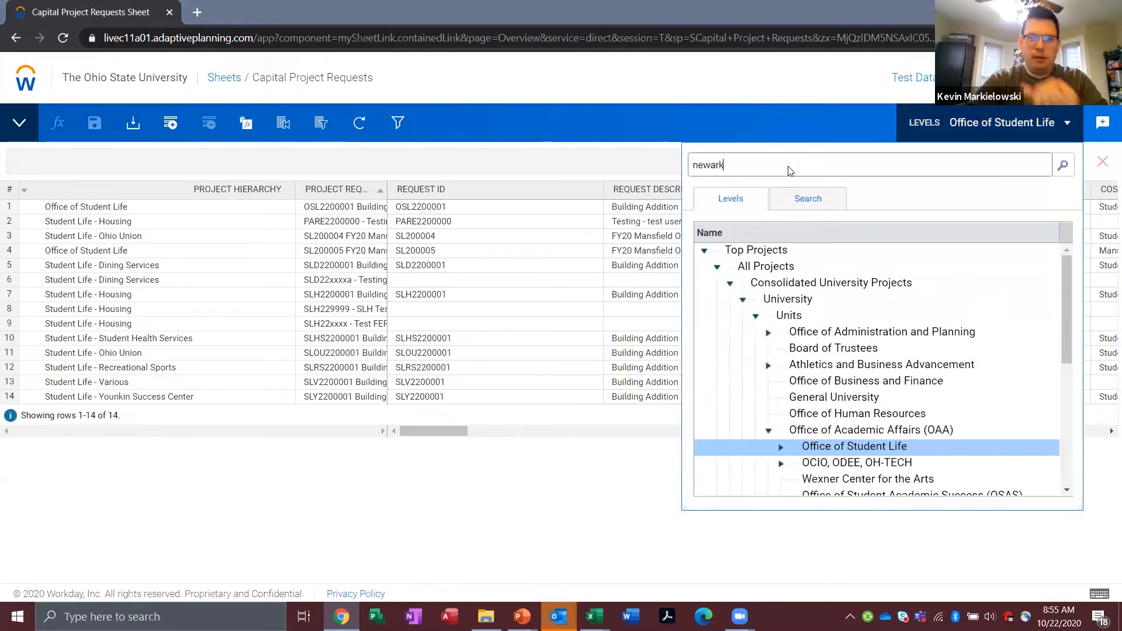
pyautogui.press('Return')
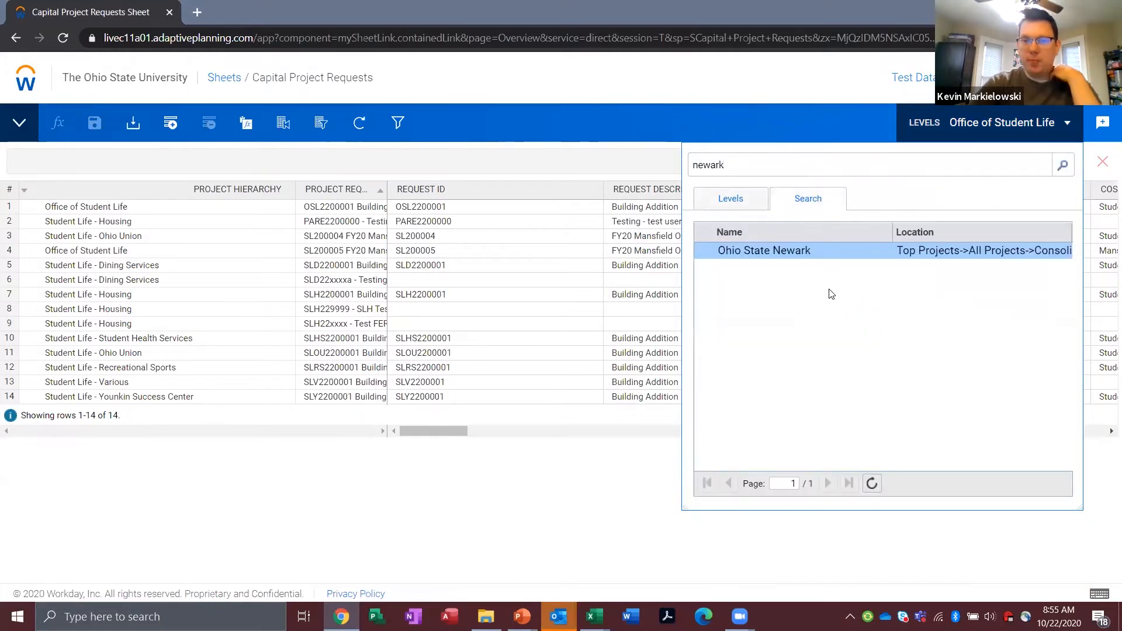
pyautogui.click(772, 254)
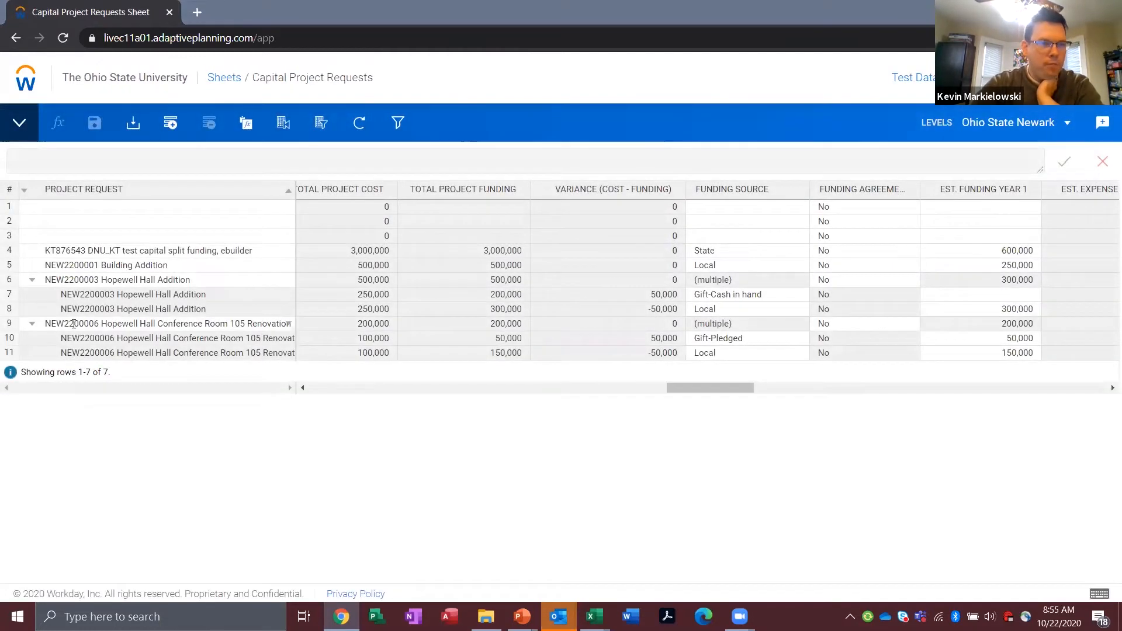
# Step: Delete the parent row of the NEW2200006 Hopewell Hall Conference Room 105 Renovation request from the sheet
pyautogui.click(10, 325)
pyautogui.rightClick(10, 329)
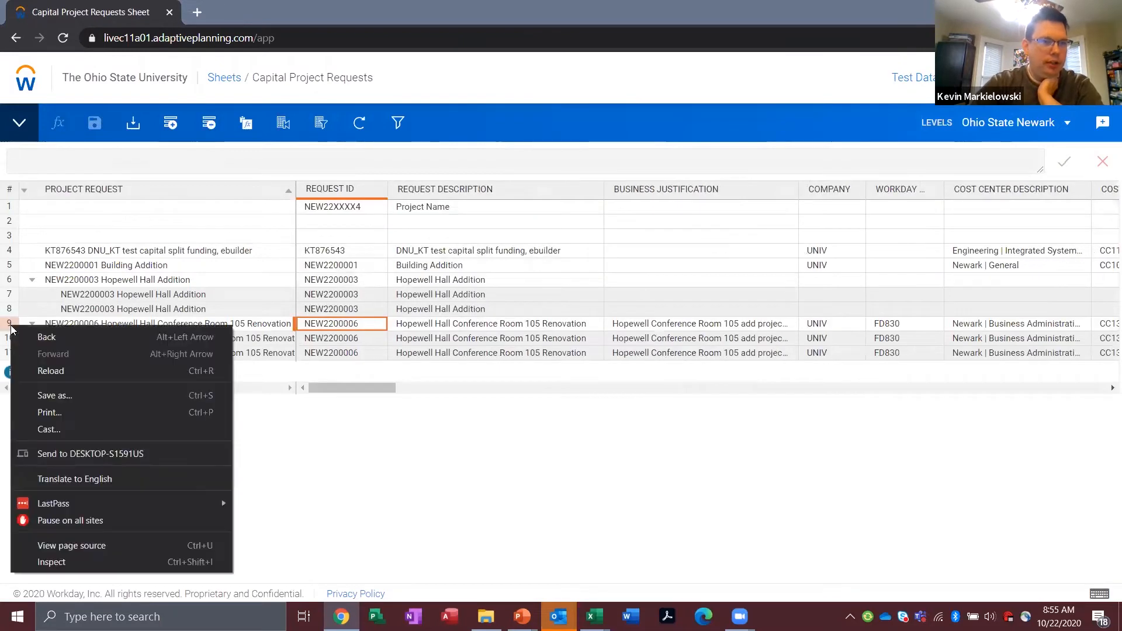
pyautogui.click(210, 125)
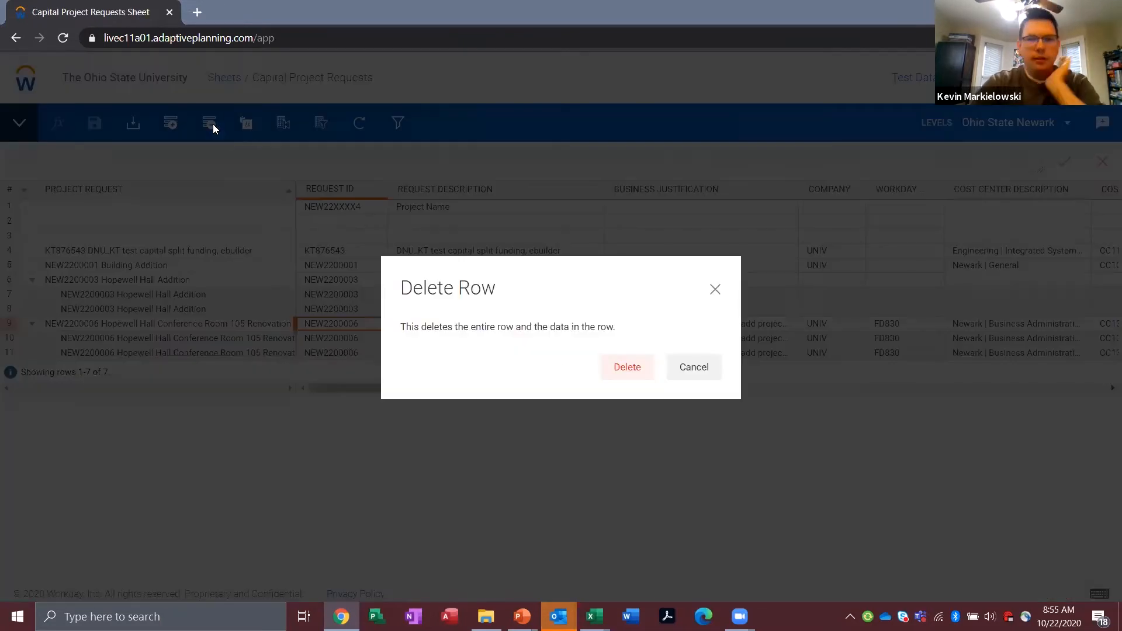
pyautogui.click(619, 370)
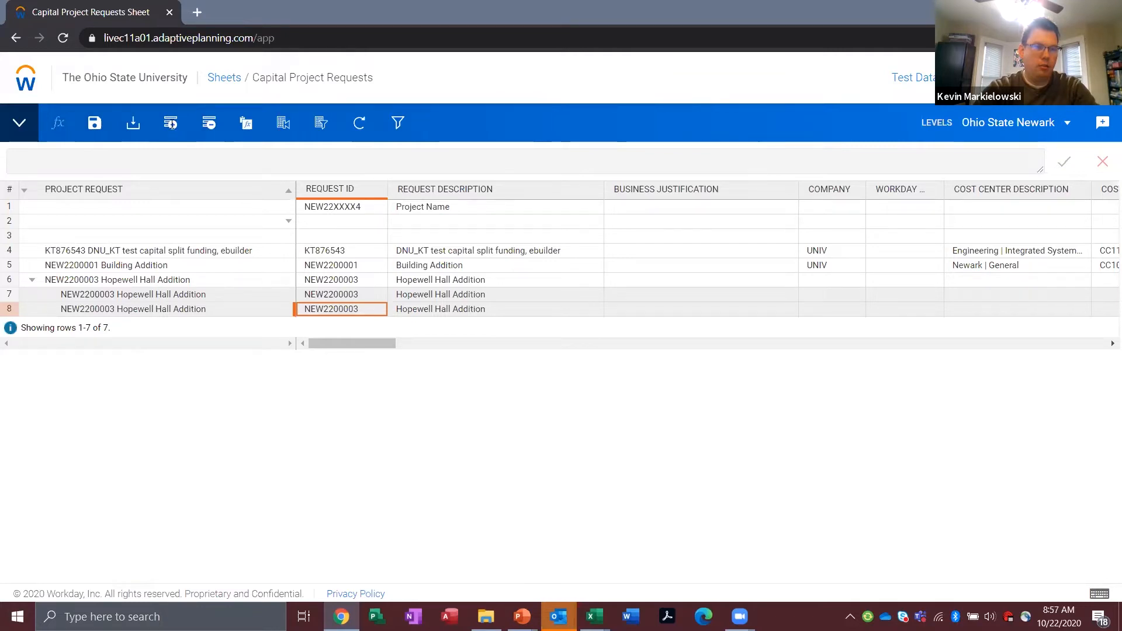
# Step: Add a new row to the Capital Project Requests sheet and start a new dimension value for its Project Request
pyautogui.click(171, 124)
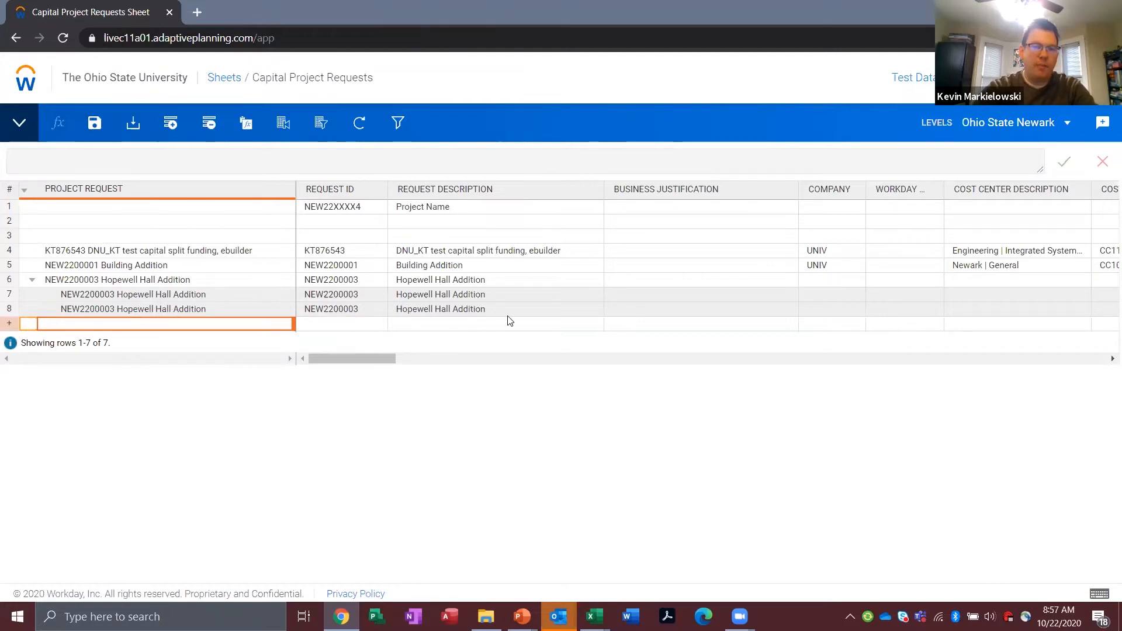
pyautogui.click(287, 325)
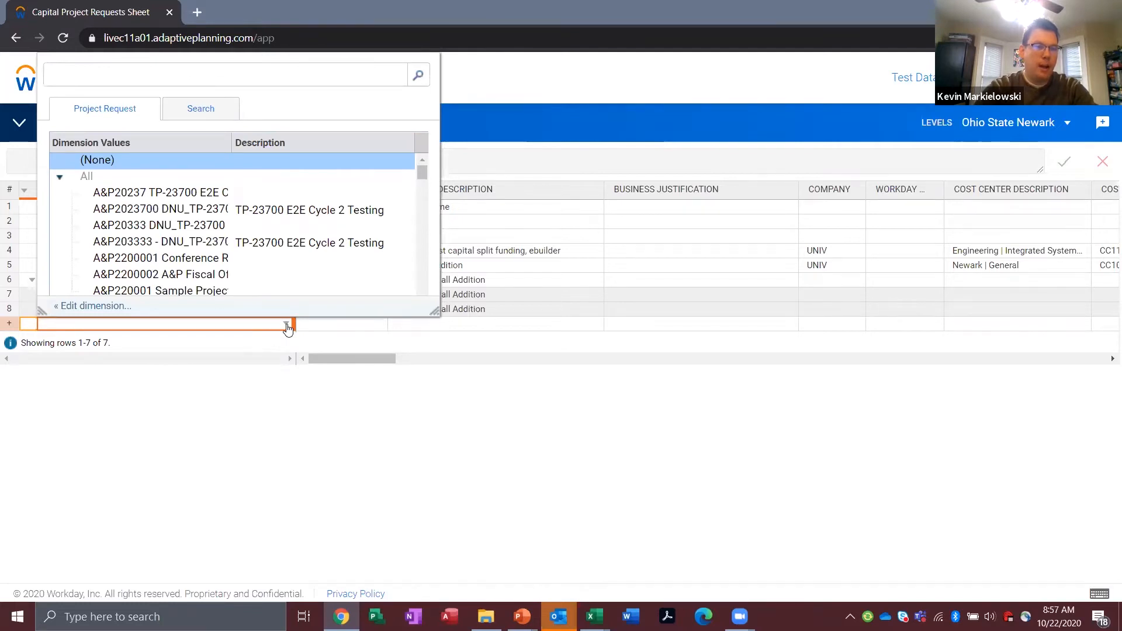
pyautogui.click(83, 306)
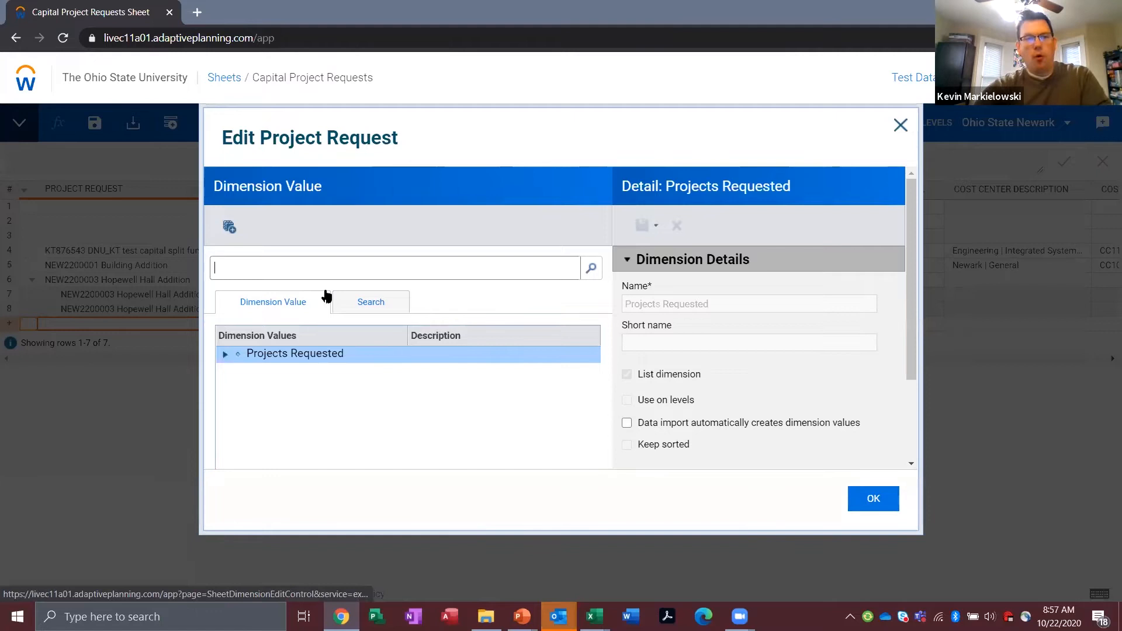
pyautogui.click(228, 227)
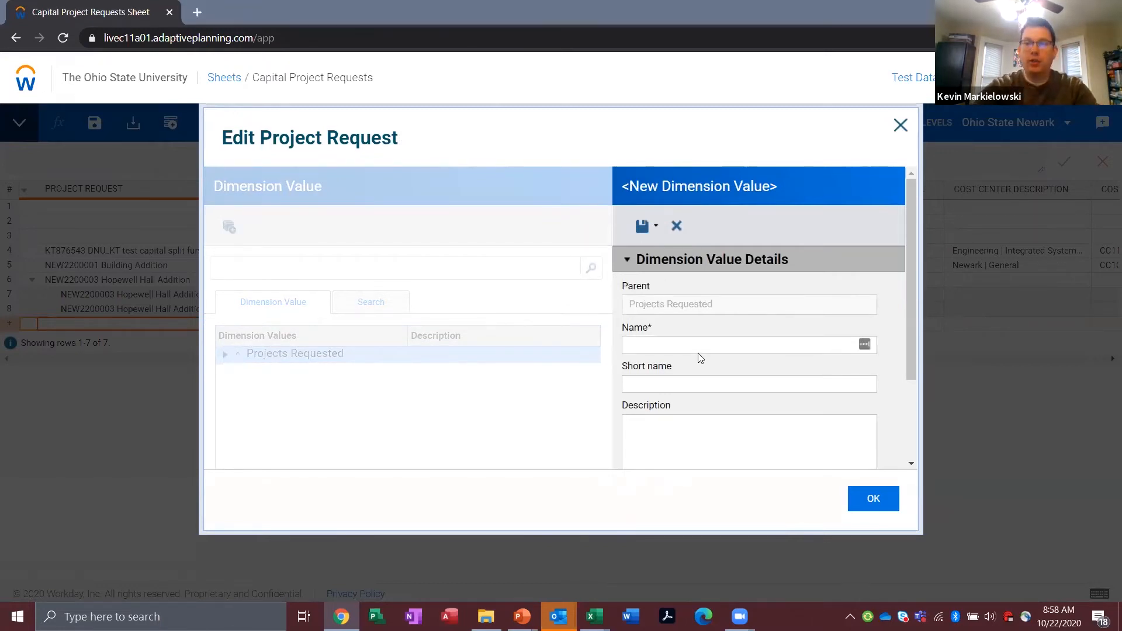
# Step: Name the new dimension value "NEW2200004 Conference Room Renovation", save it and apply it to the new row
pyautogui.click(680, 339)
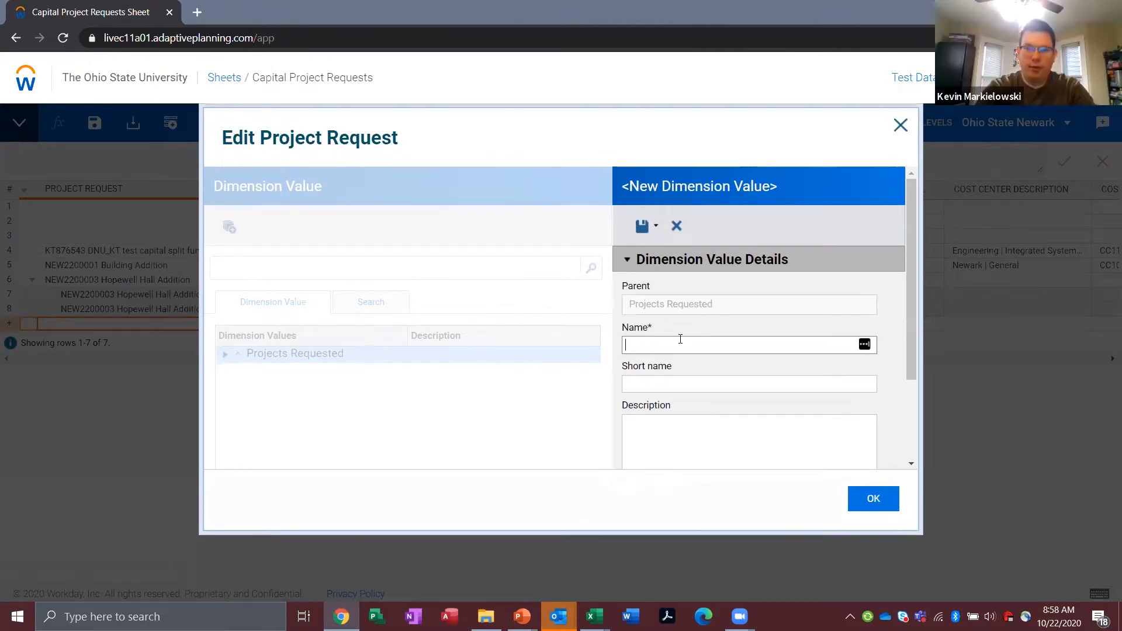
pyautogui.write('NEW')
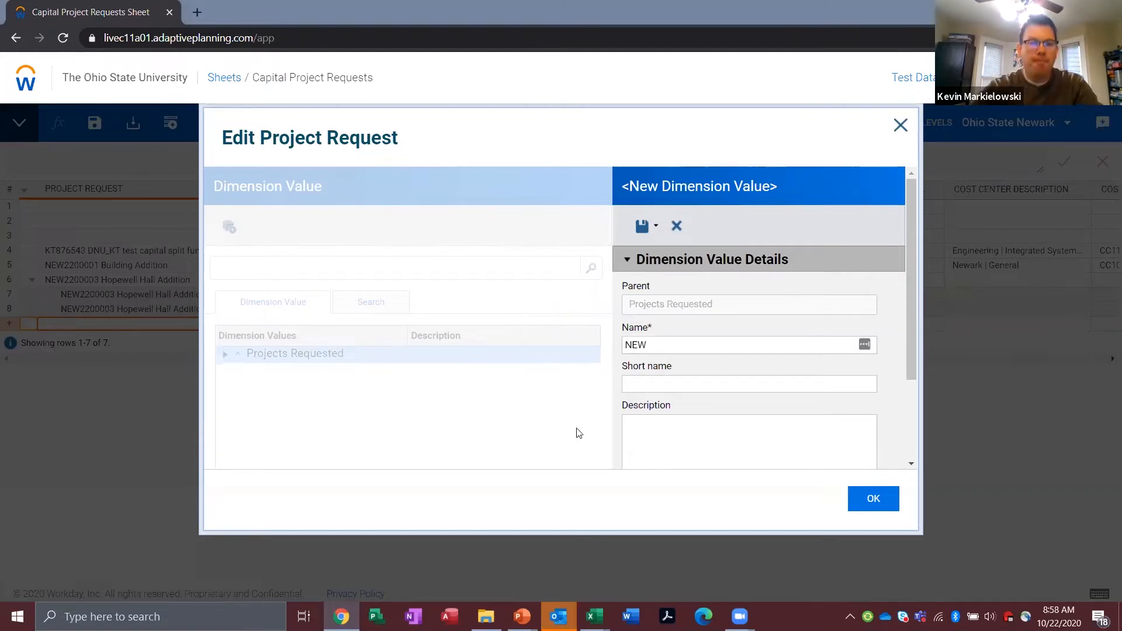
pyautogui.click(700, 345)
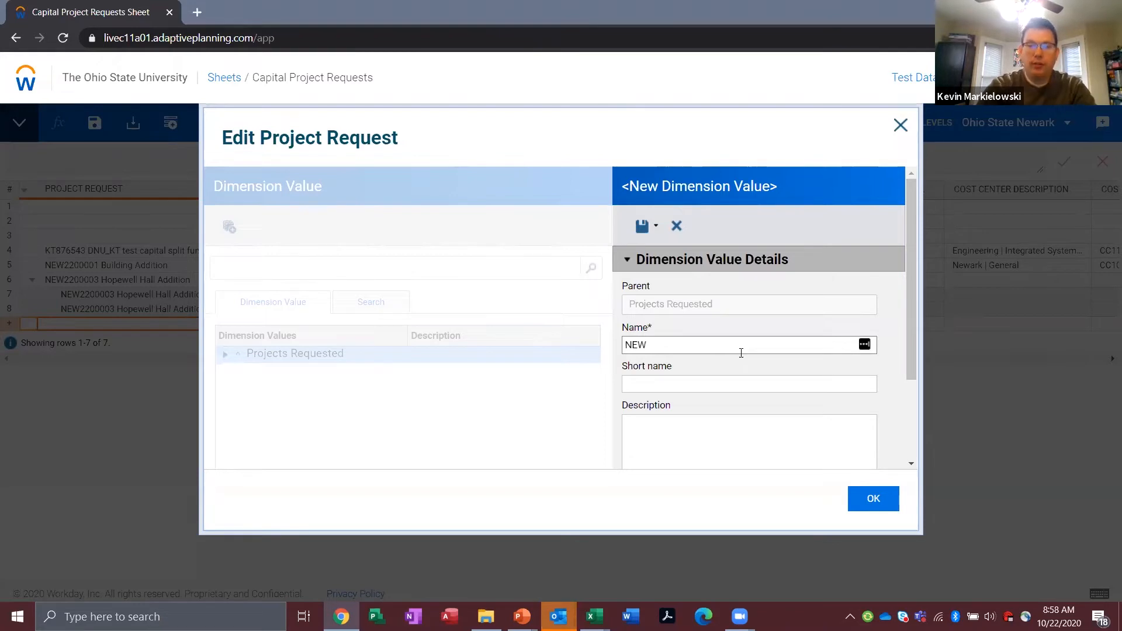
pyautogui.write('22')
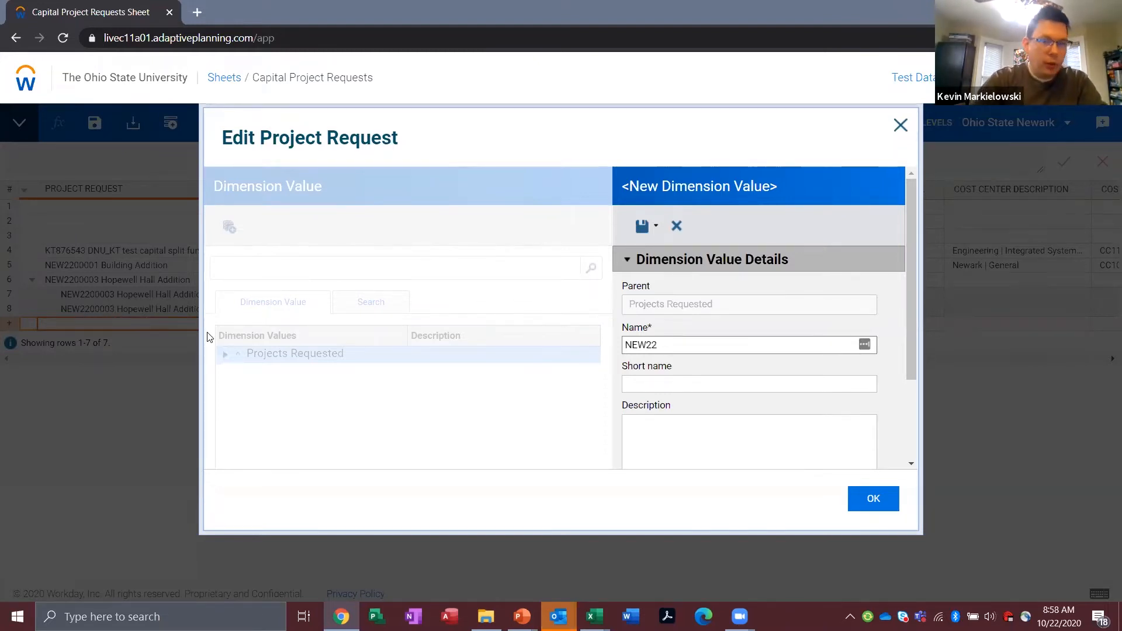
pyautogui.write('00004')
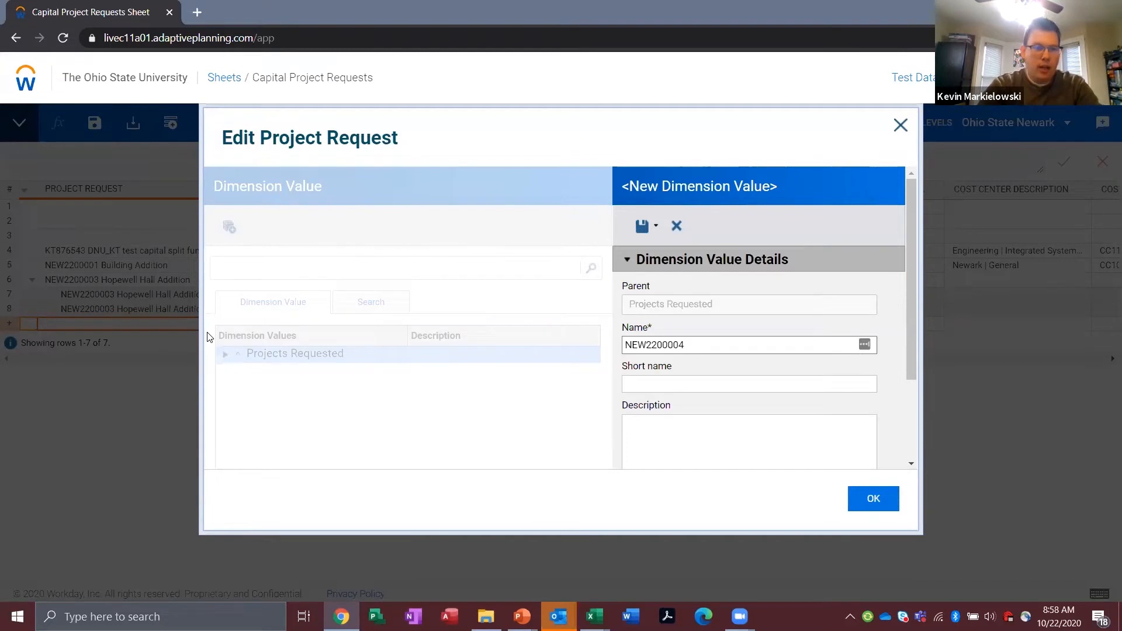
pyautogui.write('Conference ')
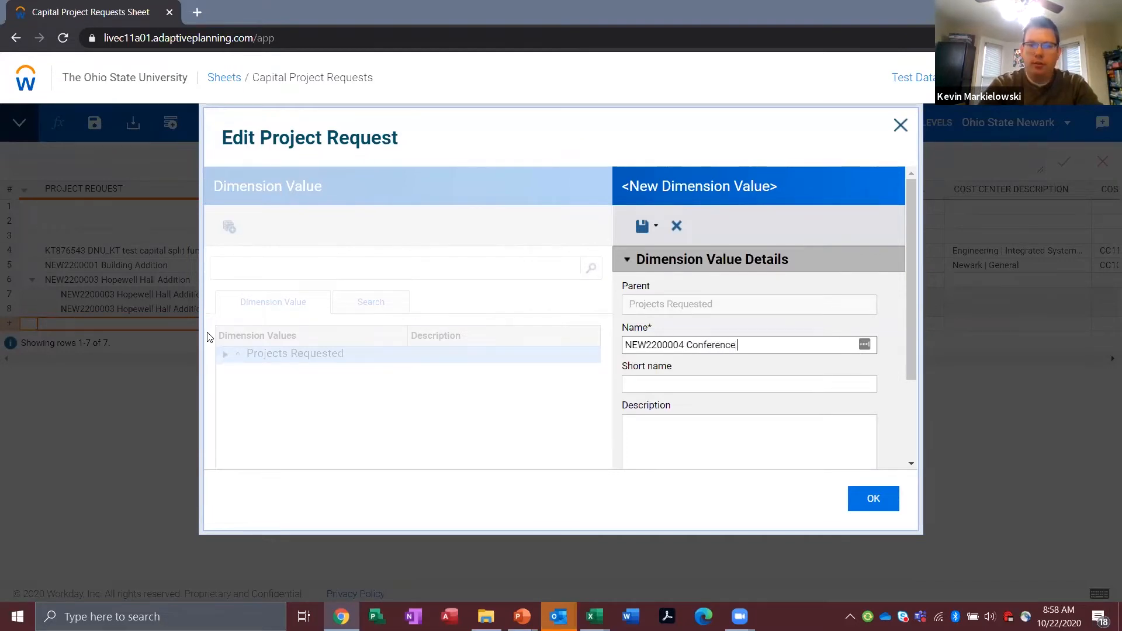
pyautogui.write('HallRe')
pyautogui.press('BackSpace')
pyautogui.press('BackSpace')
pyautogui.press('BackSpace')
pyautogui.press('BackSpace')
pyautogui.press('BackSpace')
pyautogui.press('BackSpace')
pyautogui.press('BackSpace')
pyautogui.write('Room Renovation')
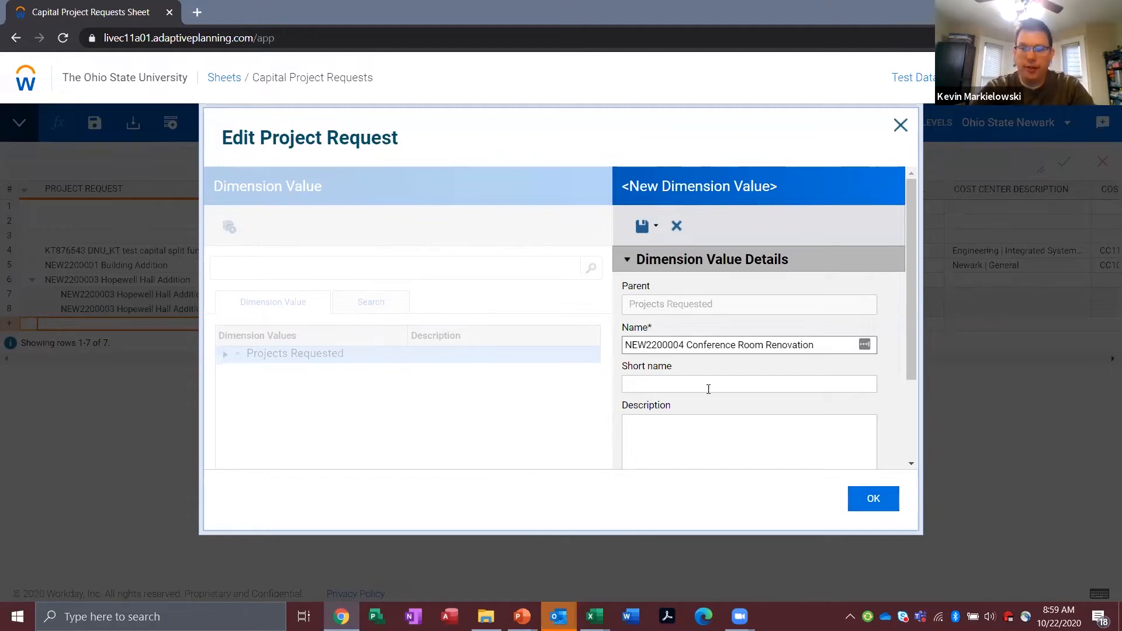
pyautogui.click(643, 226)
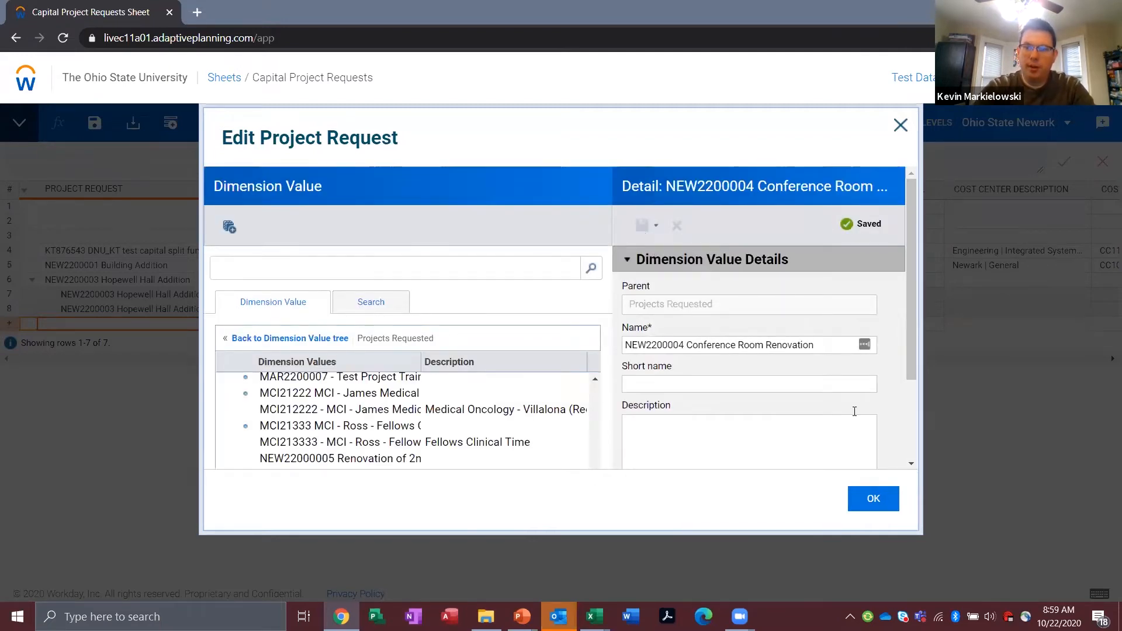
pyautogui.click(872, 498)
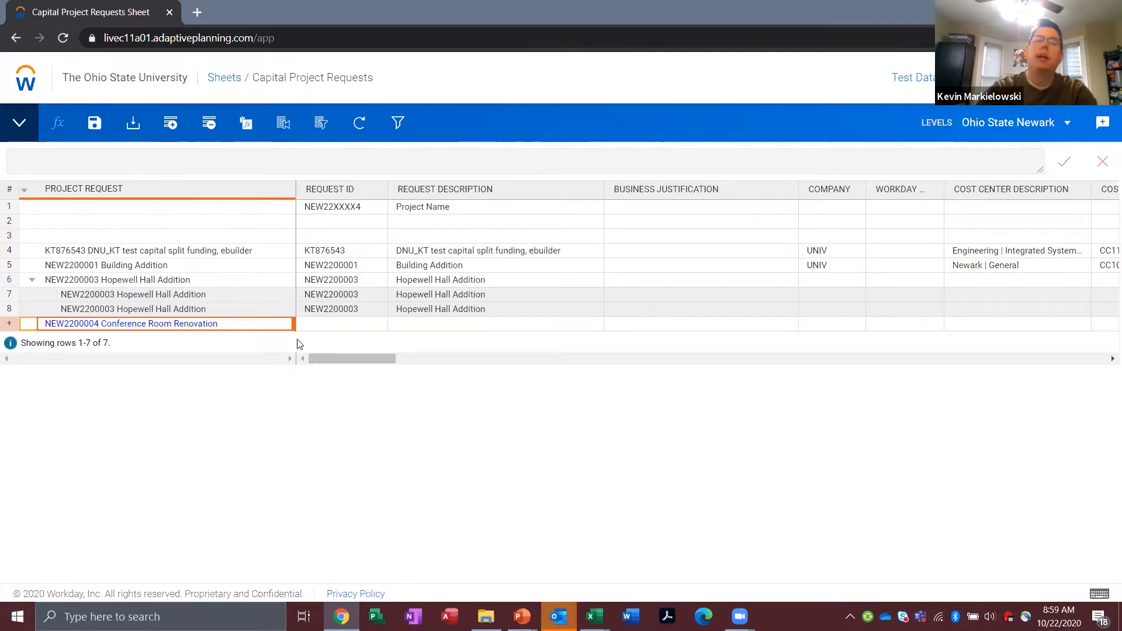
# Step: Enter NEW2200004 as the Request ID of the Conference Room Renovation row
pyautogui.click(338, 317)
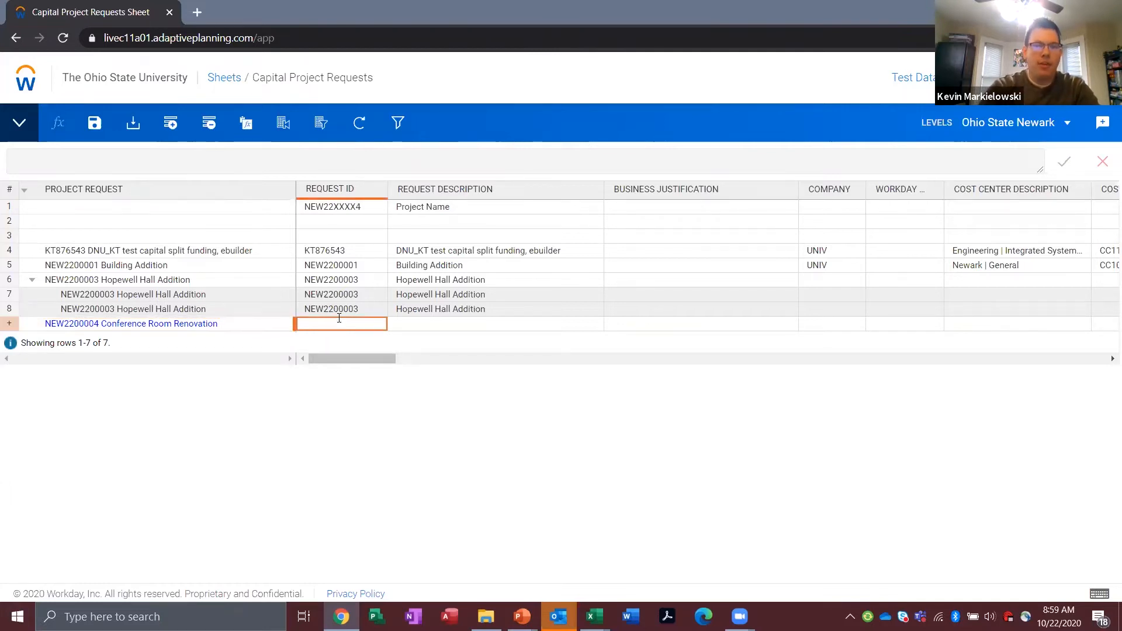
pyautogui.write('NEW')
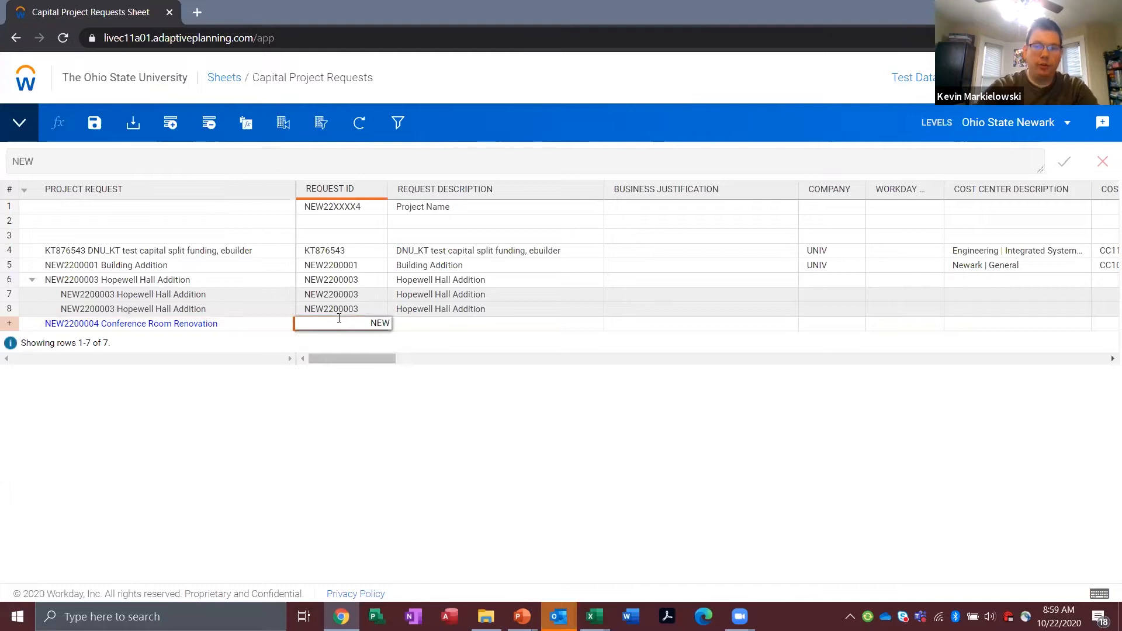
pyautogui.write('2200004')
pyautogui.press('Tab')
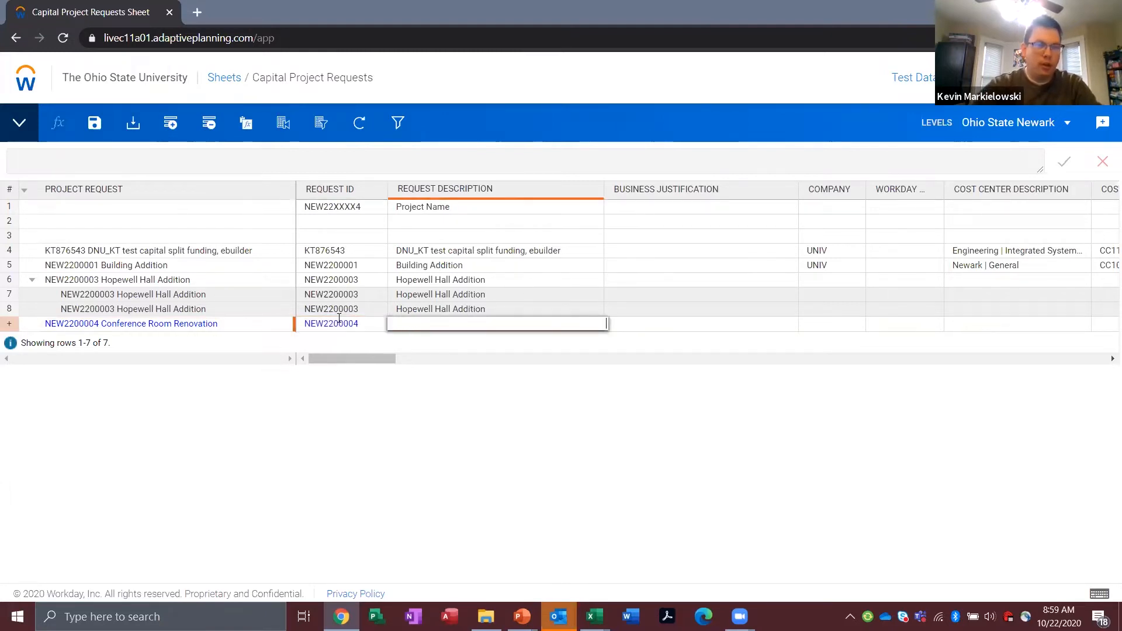
# Step: Enter "Conference Room Renovation" as the new row's Request Description and save the sheet
pyautogui.write('Conf')
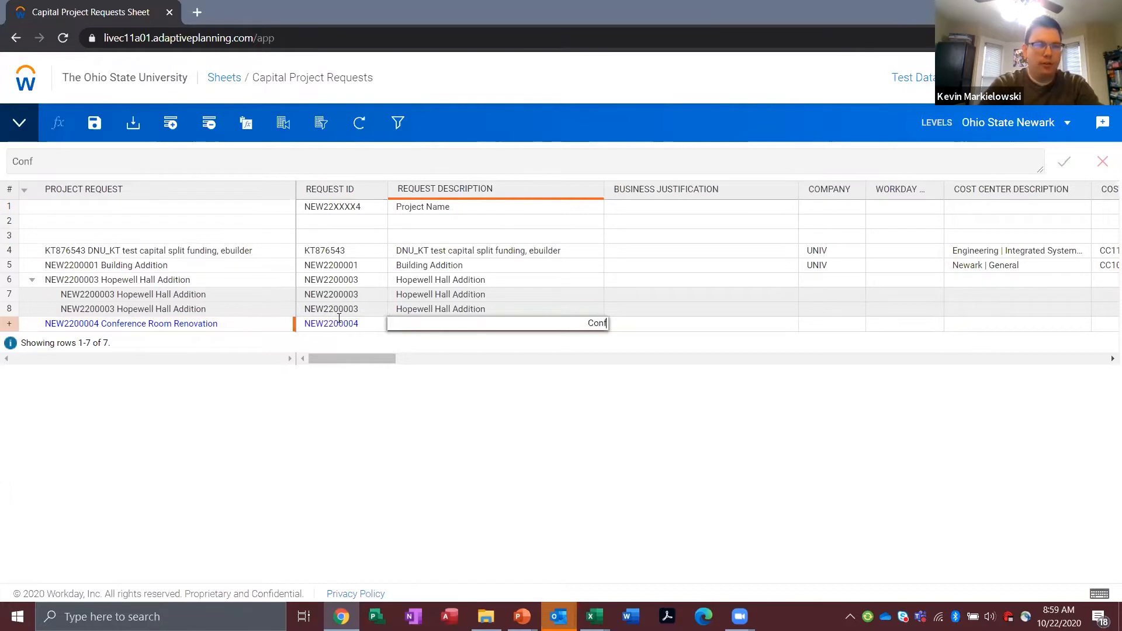
pyautogui.write('erence Room Renovatiohn')
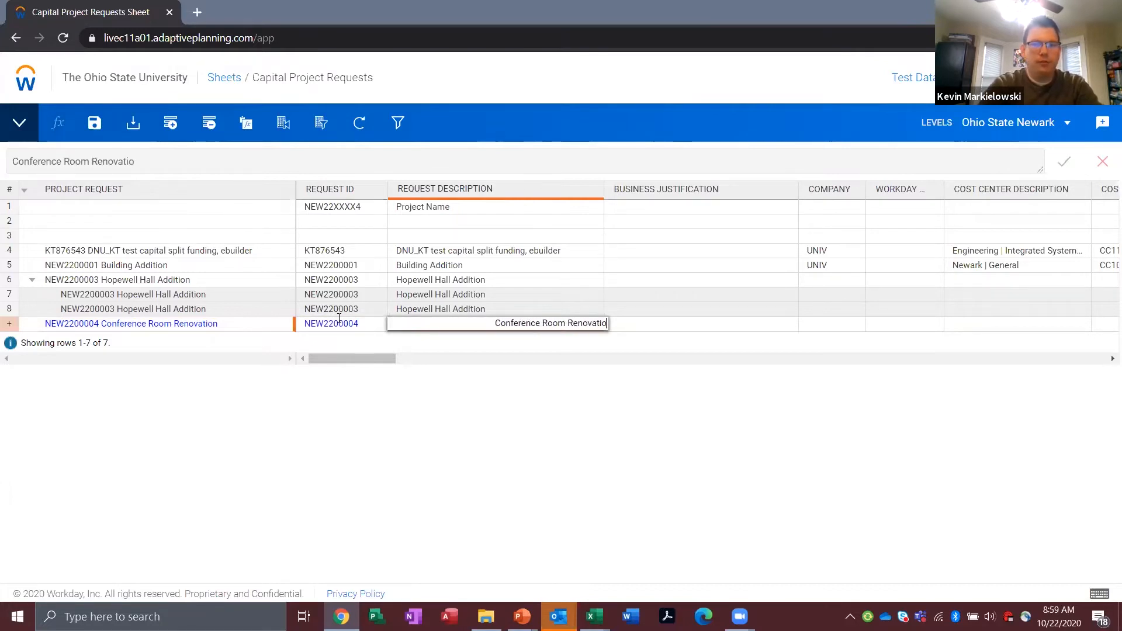
pyautogui.press('BackSpace')
pyautogui.press('BackSpace')
pyautogui.write('n')
pyautogui.press('Return')
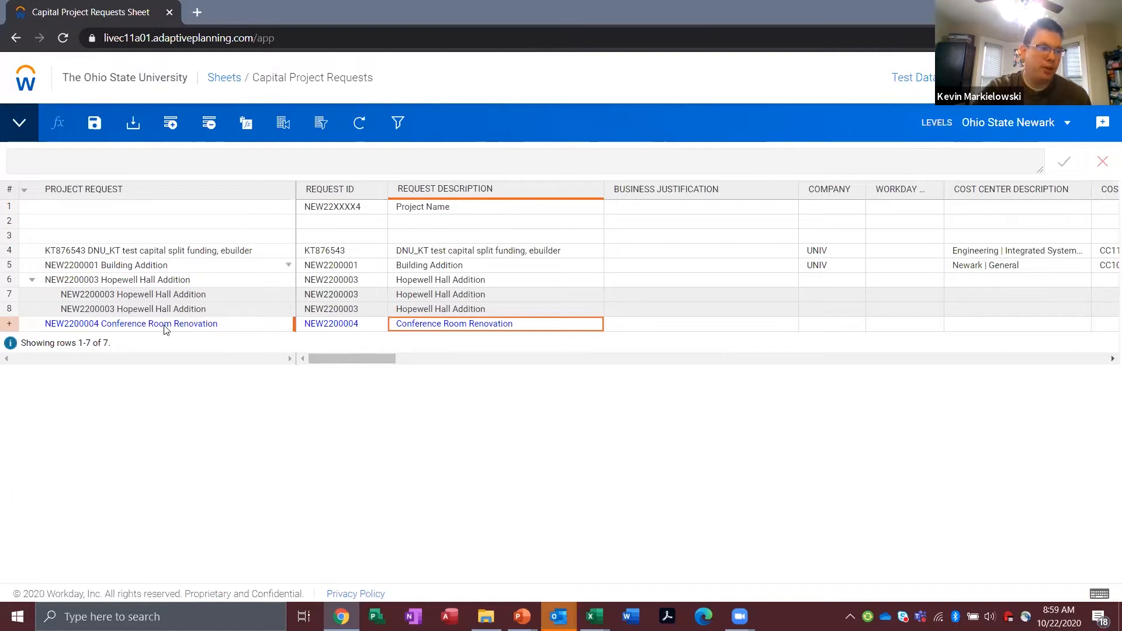
pyautogui.click(95, 124)
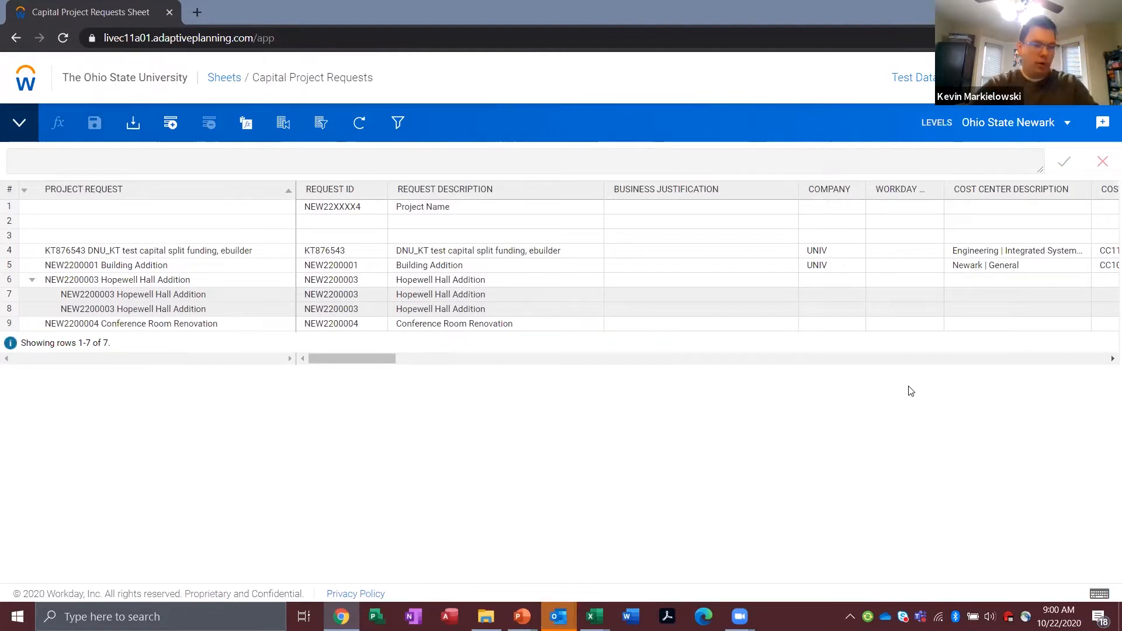
# Step: Switch to the PowerPoint slide show and advance to the Activity 1.1 slide on adding project request IDs
pyautogui.hotkey('alt', 'Tab')
pyautogui.hotkey('alt', 'Tab')
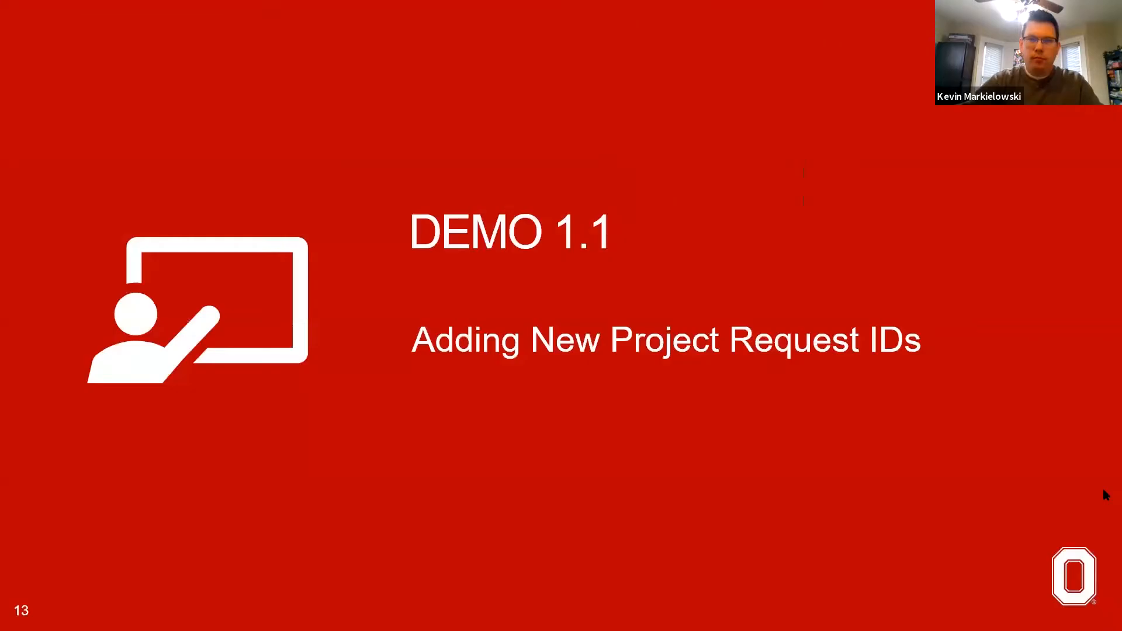
pyautogui.press('Right')
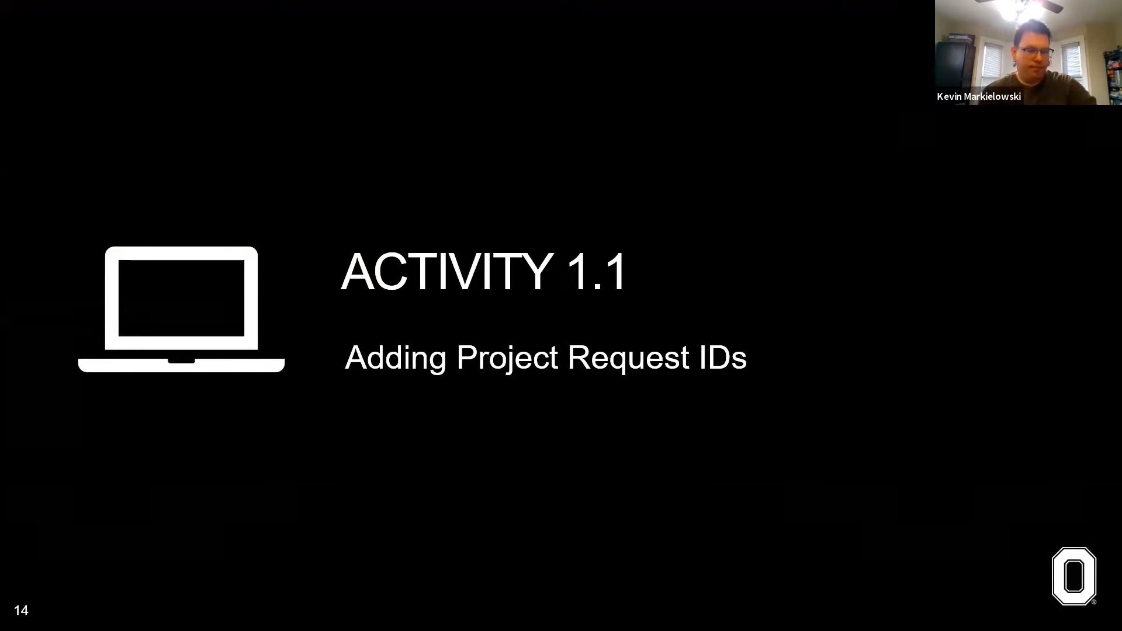
# Step: Switch back to the browser and bring up the Capital Project Requests sheet
pyautogui.hotkey('alt', 'Tab')
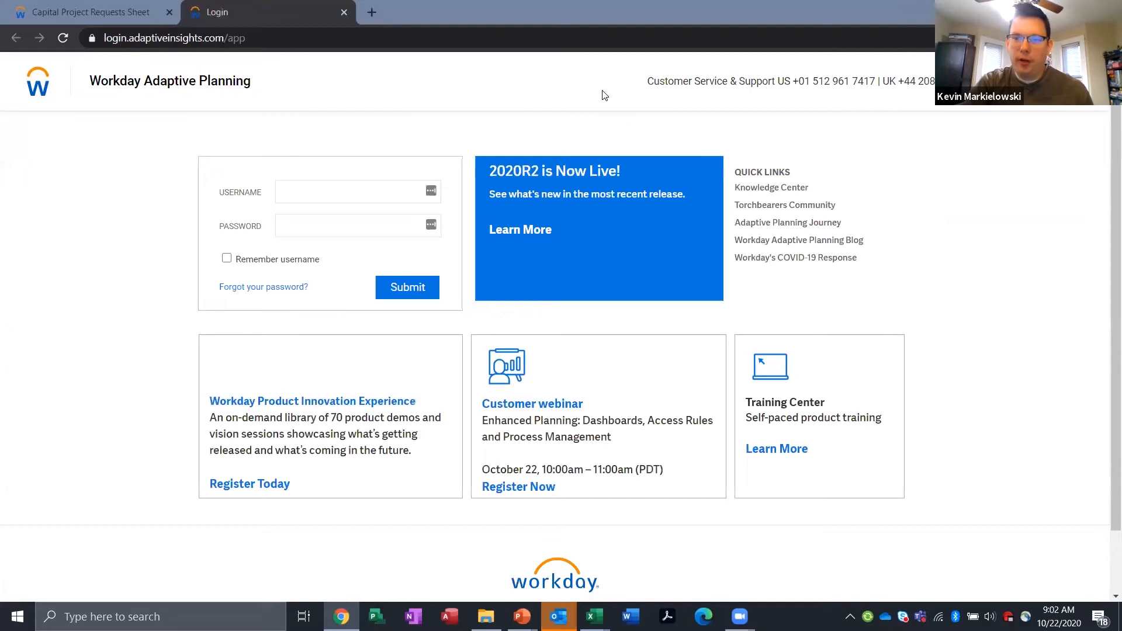
pyautogui.click(91, 12)
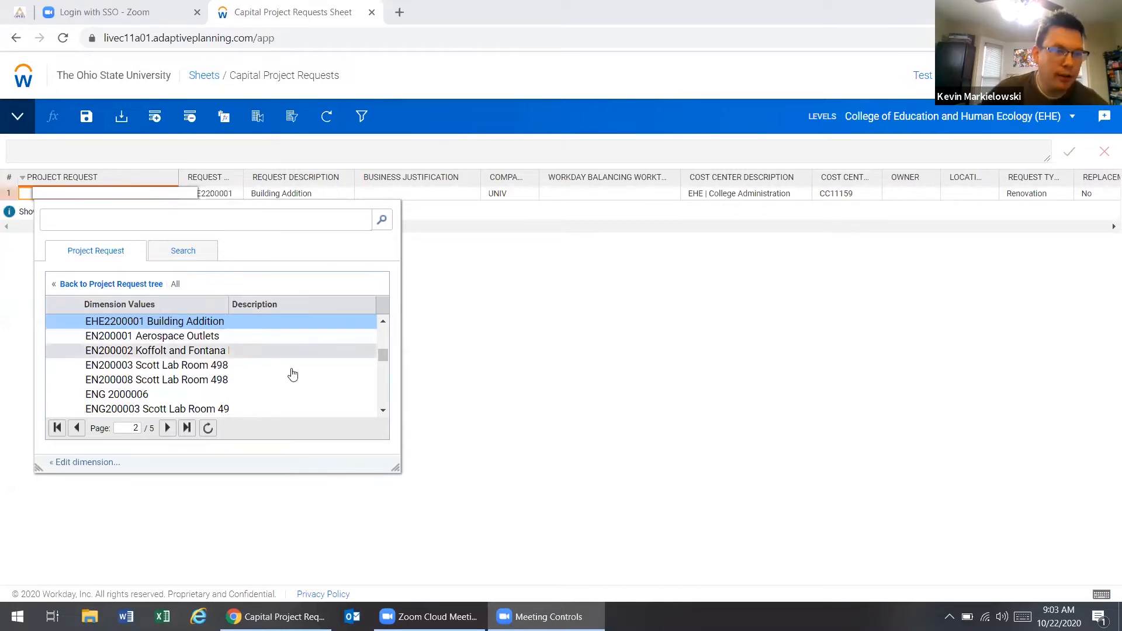
pyautogui.click(517, 309)
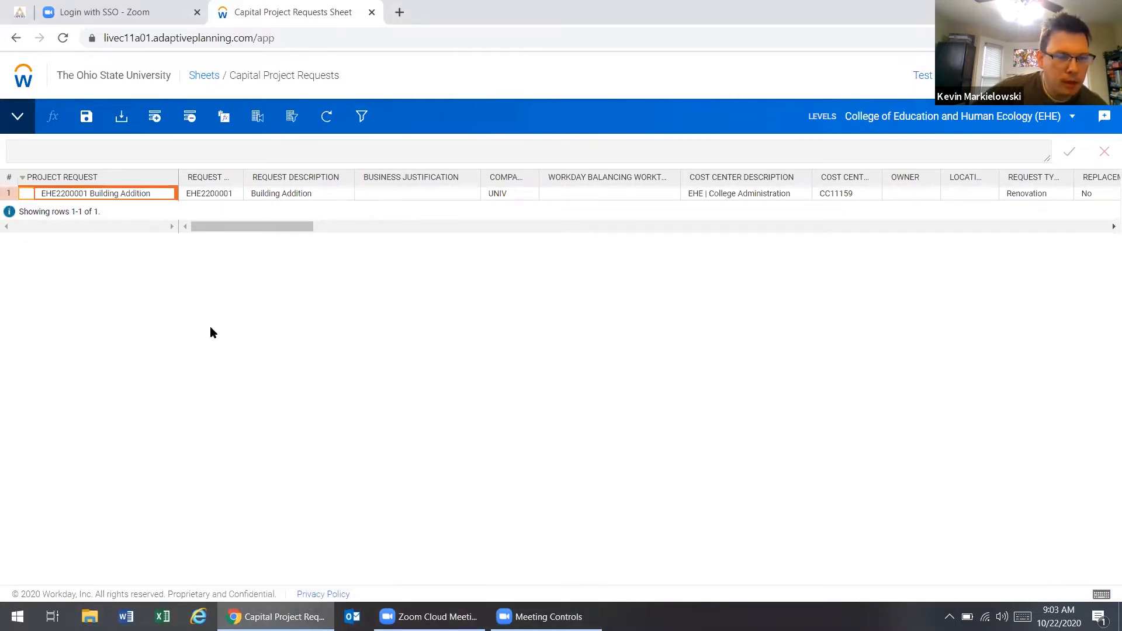
pyautogui.click(169, 193)
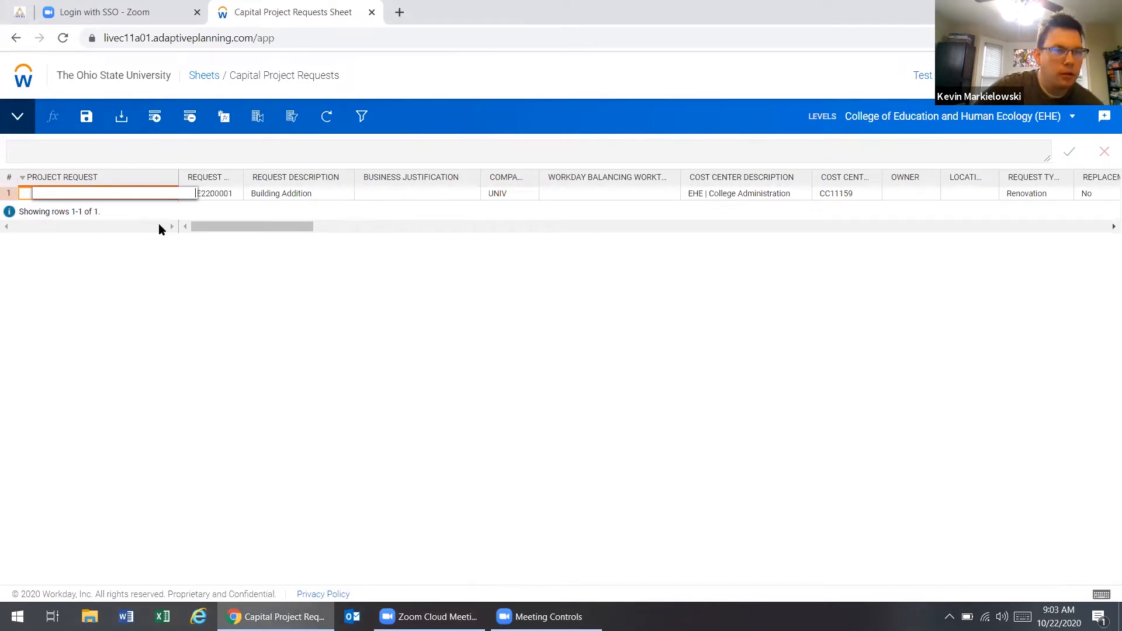
pyautogui.click(197, 256)
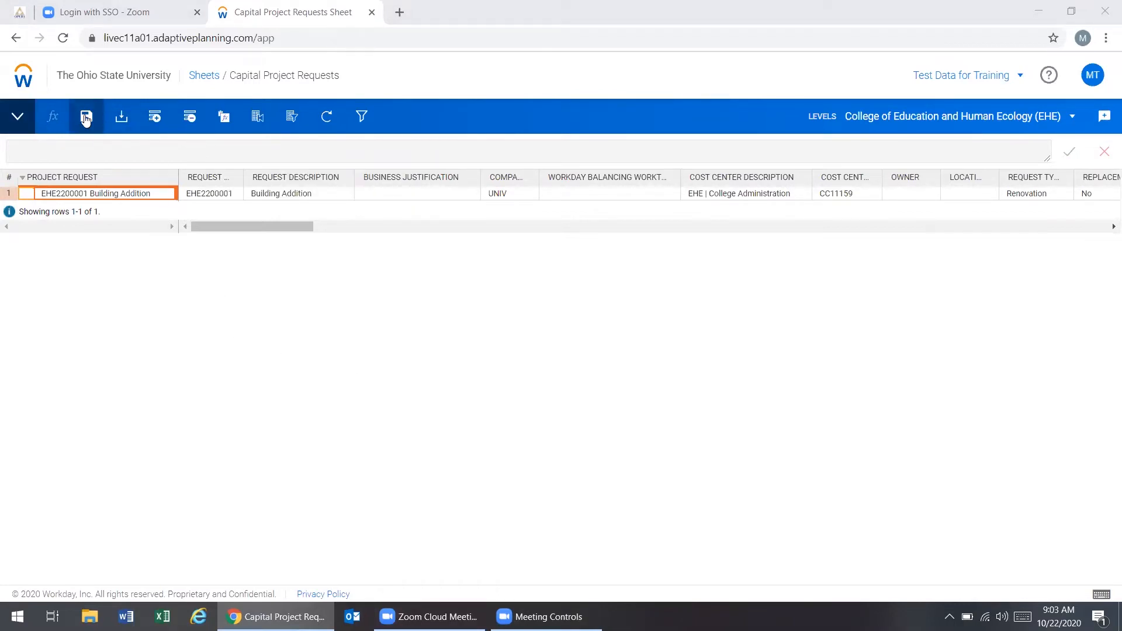
# Step: Add a row below the EHE2200001 Building Addition request and start a new dimension value for its Project Request
pyautogui.click(156, 119)
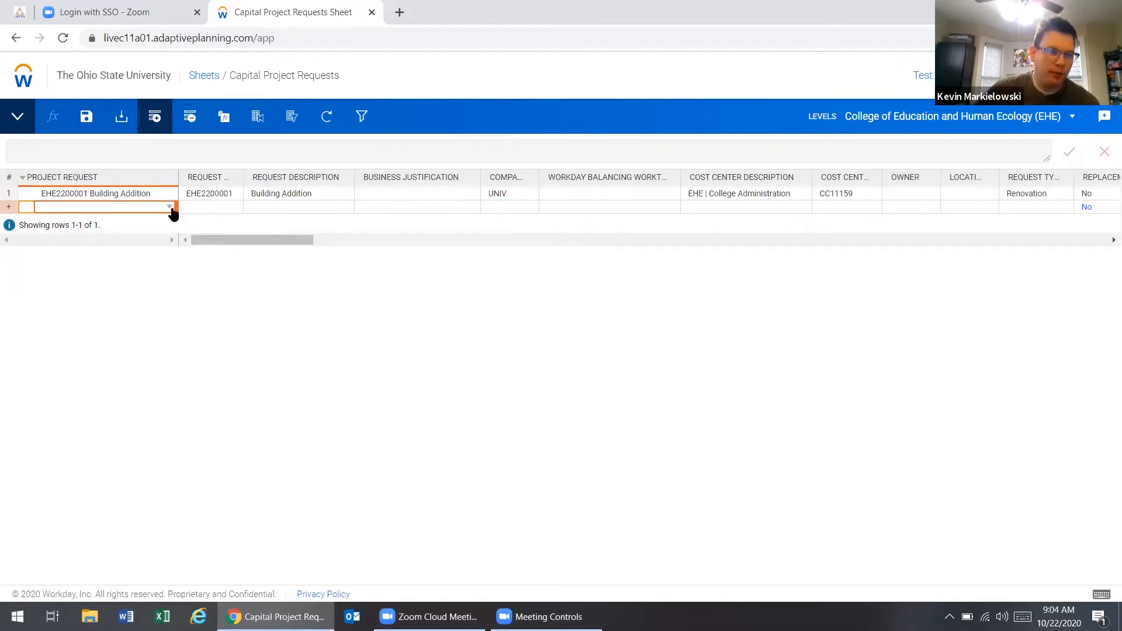
pyautogui.click(170, 209)
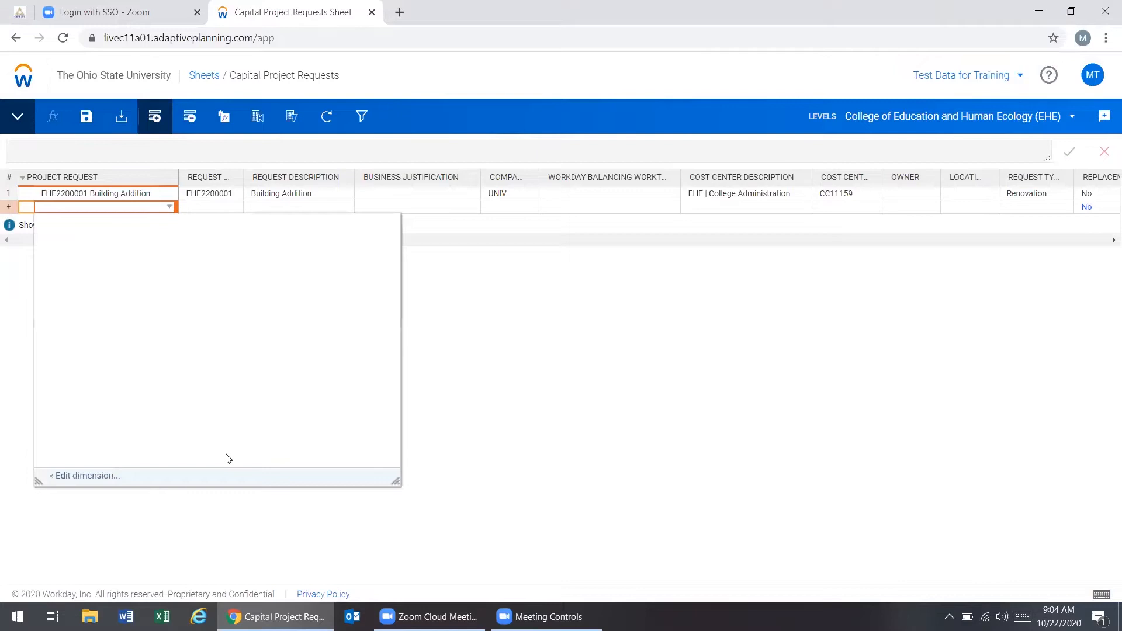
pyautogui.click(91, 477)
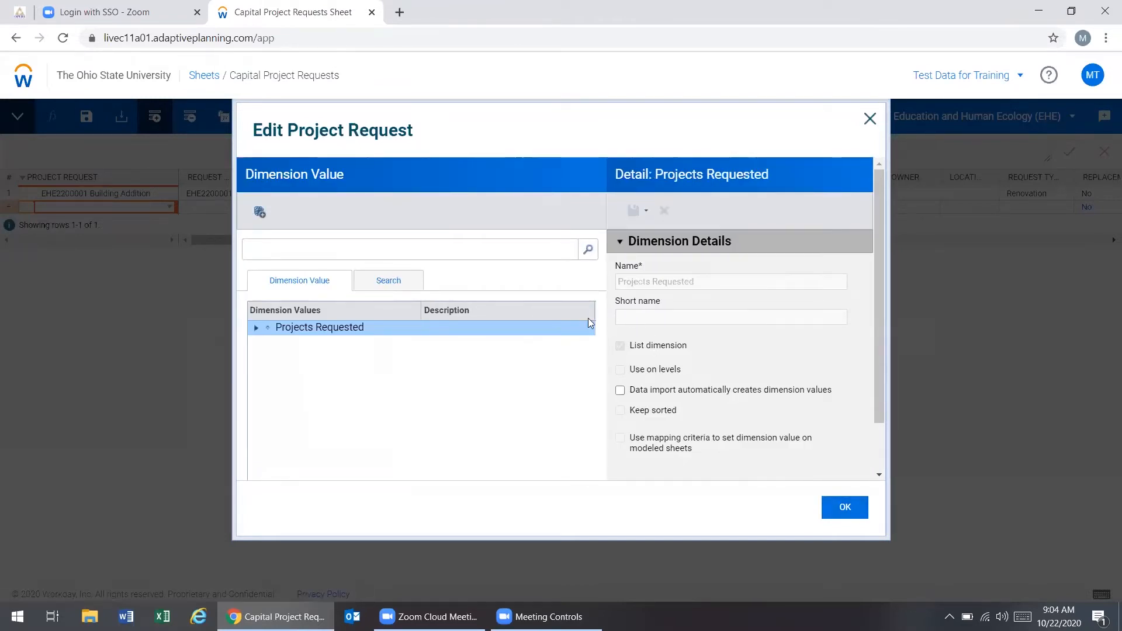
pyautogui.click(258, 212)
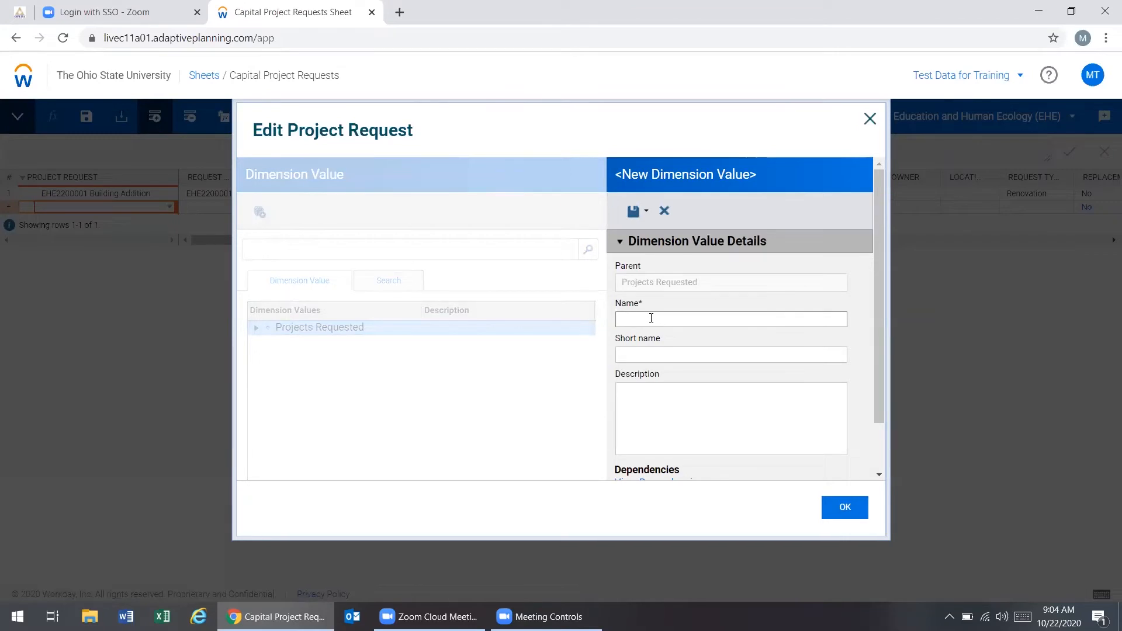
# Step: Name the new dimension value "new220001Arps Room 002 Renovation", save it and apply it to the added row
pyautogui.write('new 220001Arps Room 002 Renovation')
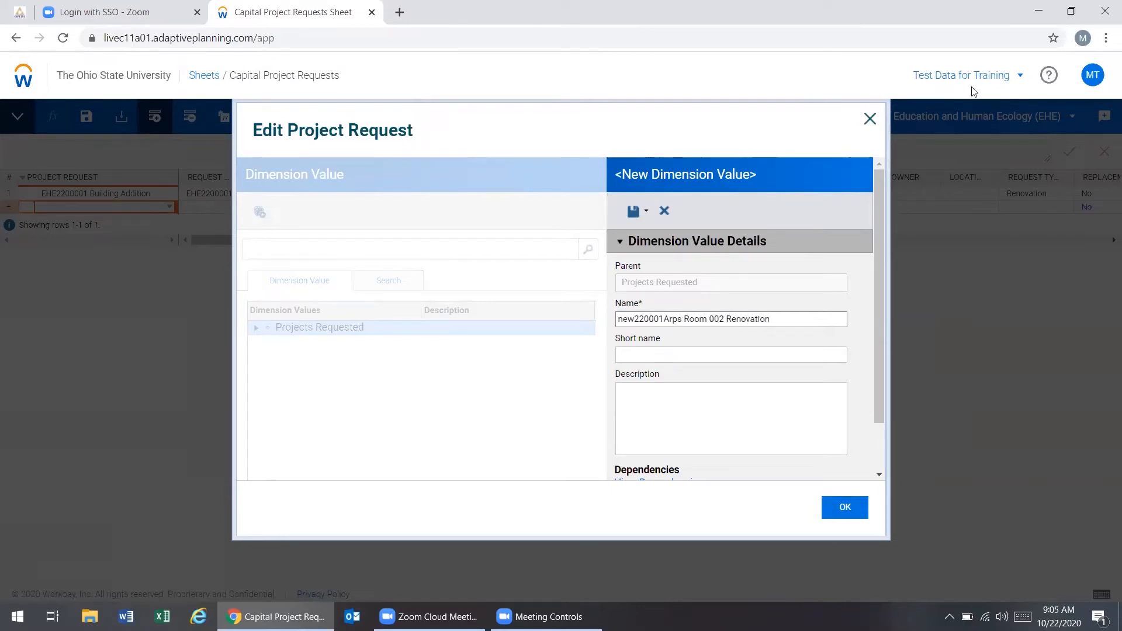
pyautogui.click(633, 211)
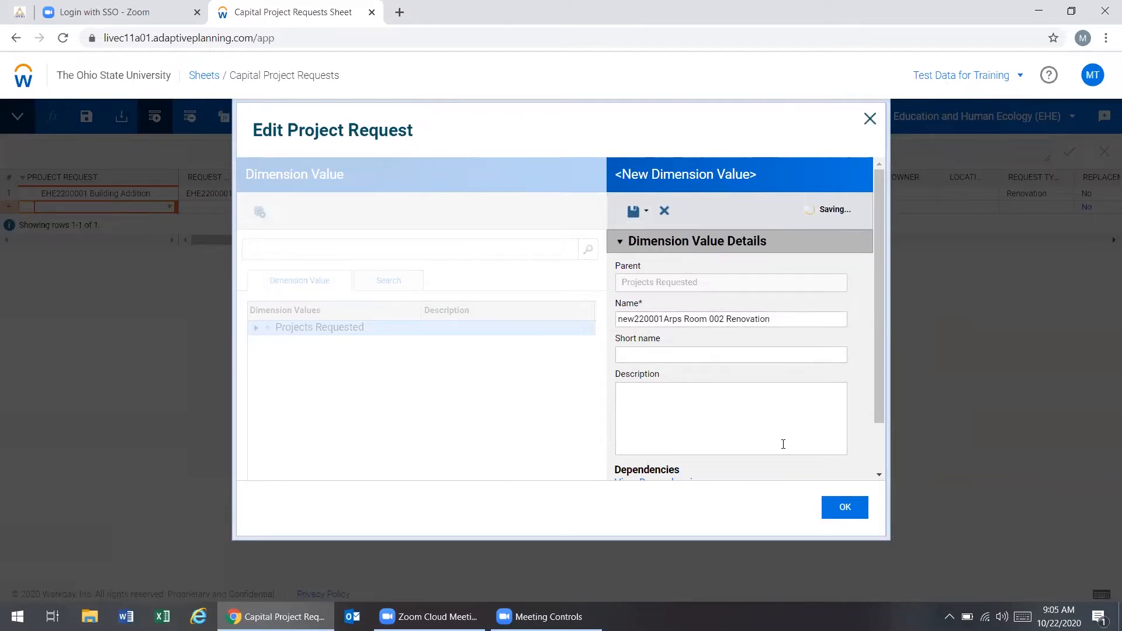
pyautogui.click(847, 514)
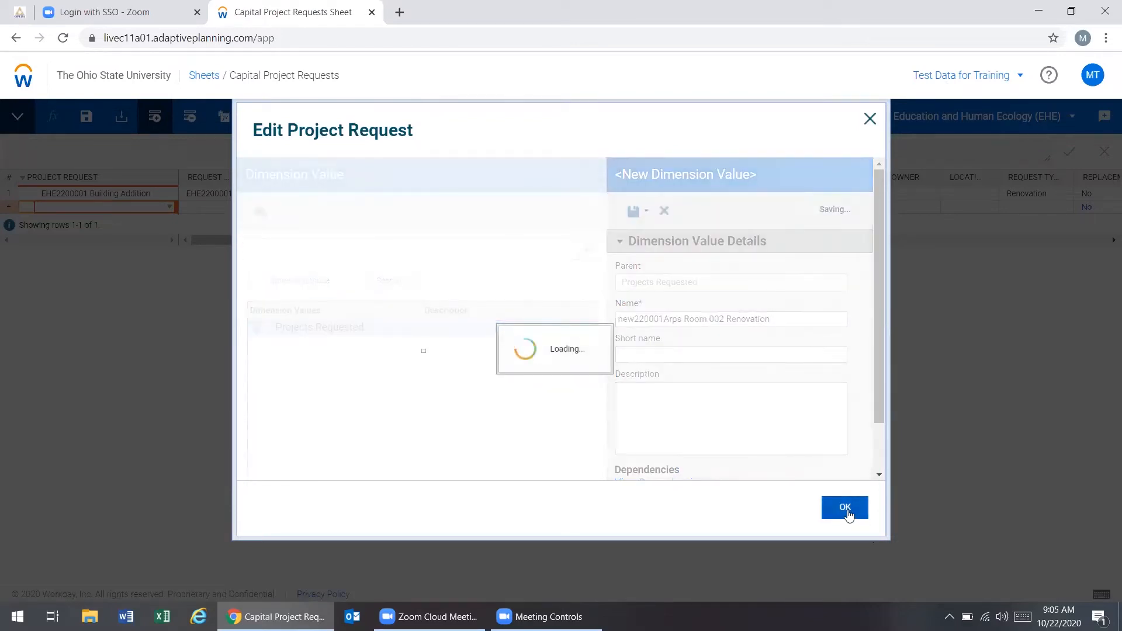
pyautogui.click(848, 517)
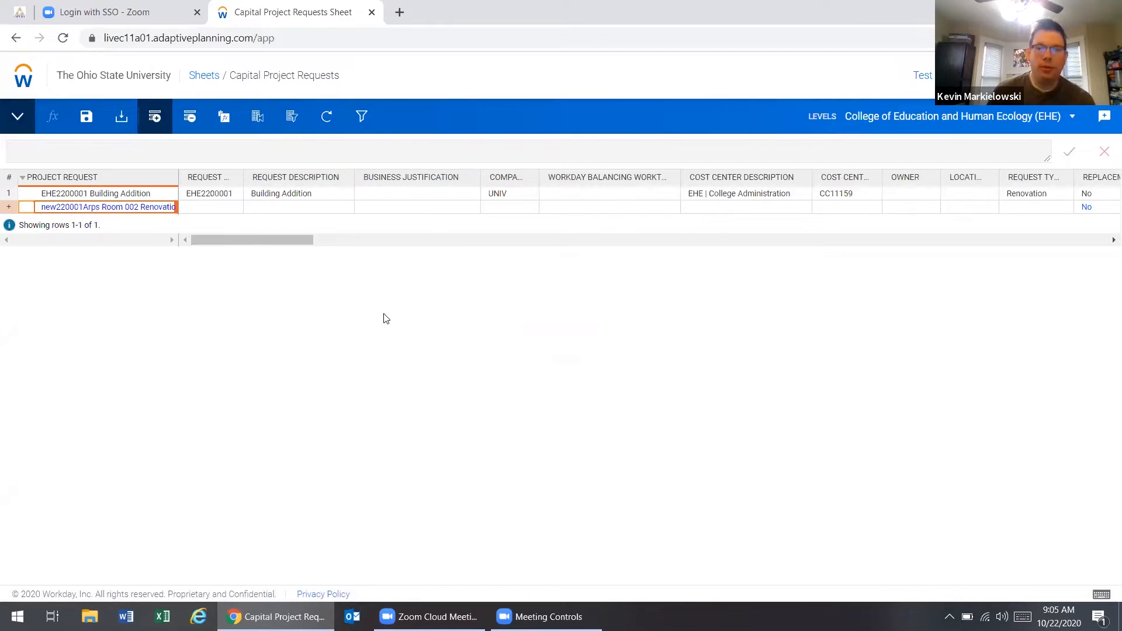
pyautogui.press('space')
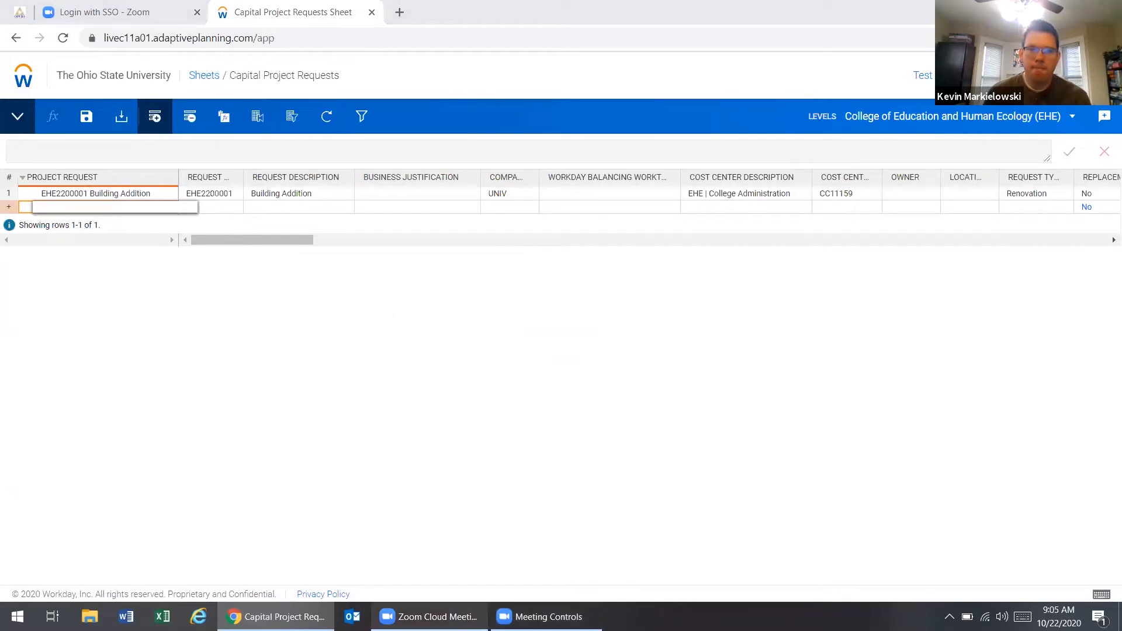
pyautogui.click(430, 617)
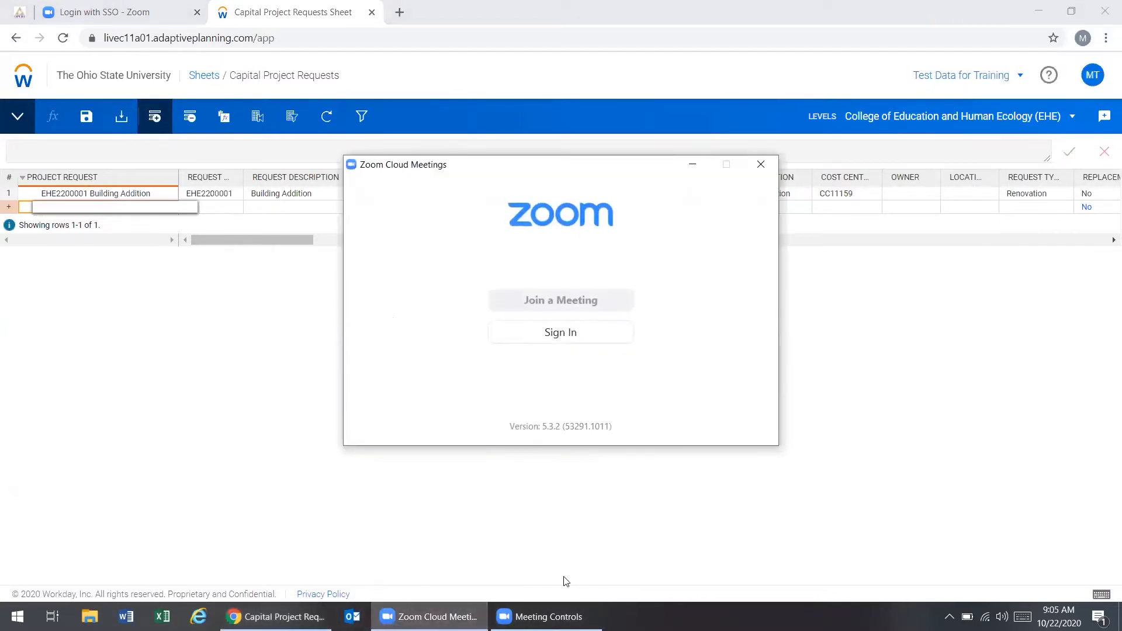
pyautogui.click(596, 616)
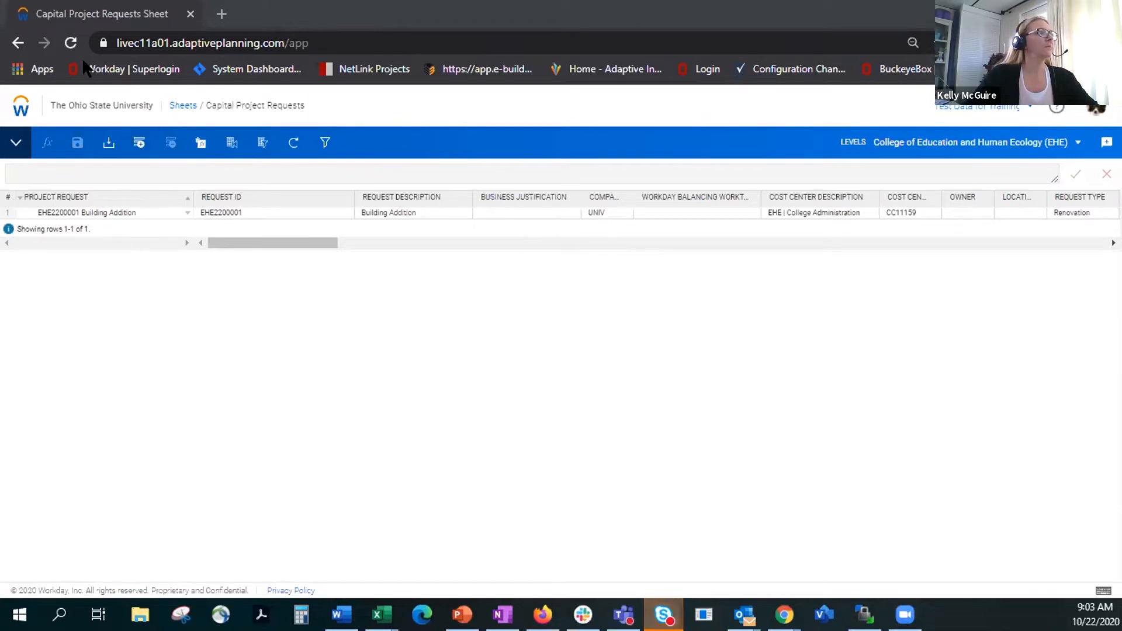
# Step: Reload the Capital Project Requests sheet with form resubmission and check the Building Addition request's Request ID and Request Description
pyautogui.click(71, 43)
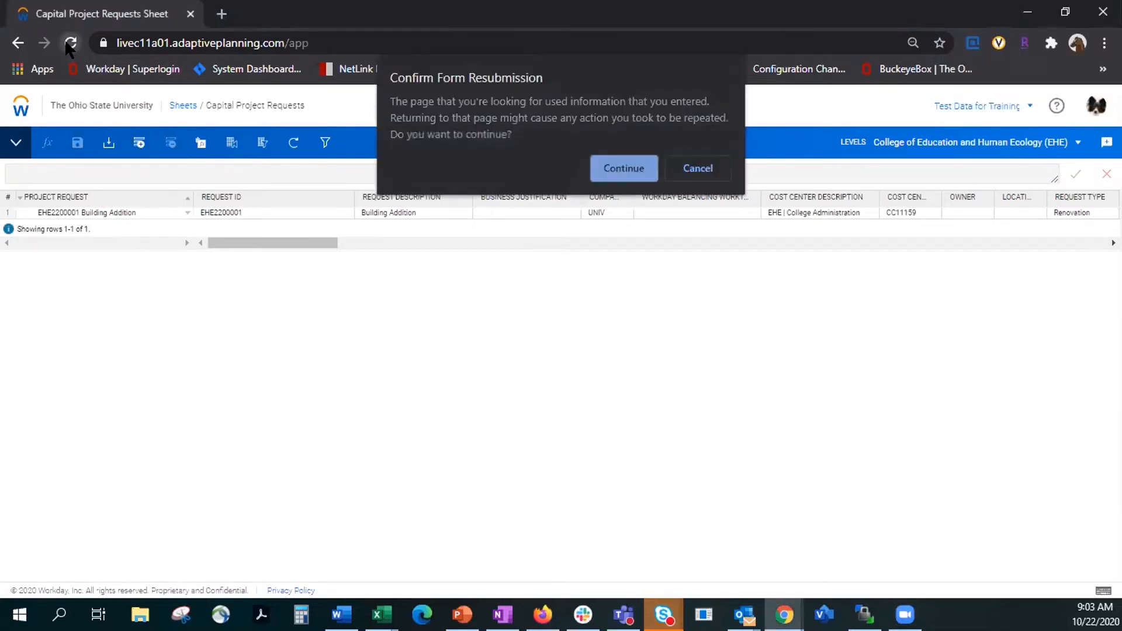
pyautogui.click(623, 168)
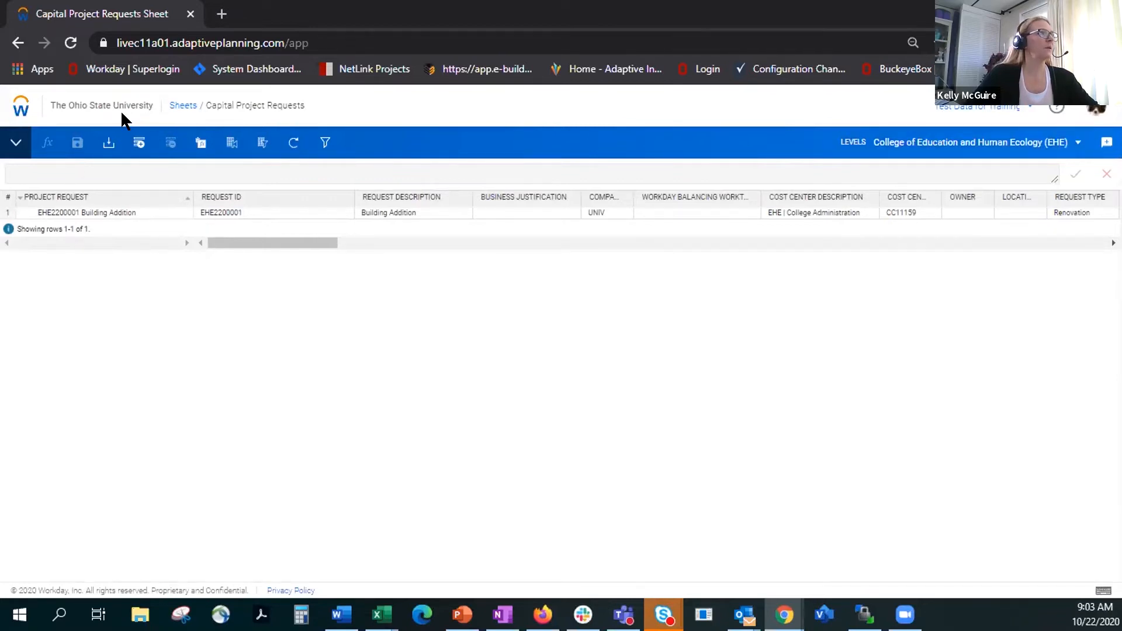
pyautogui.click(220, 211)
pyautogui.click(381, 210)
pyautogui.click(275, 210)
pyautogui.click(381, 210)
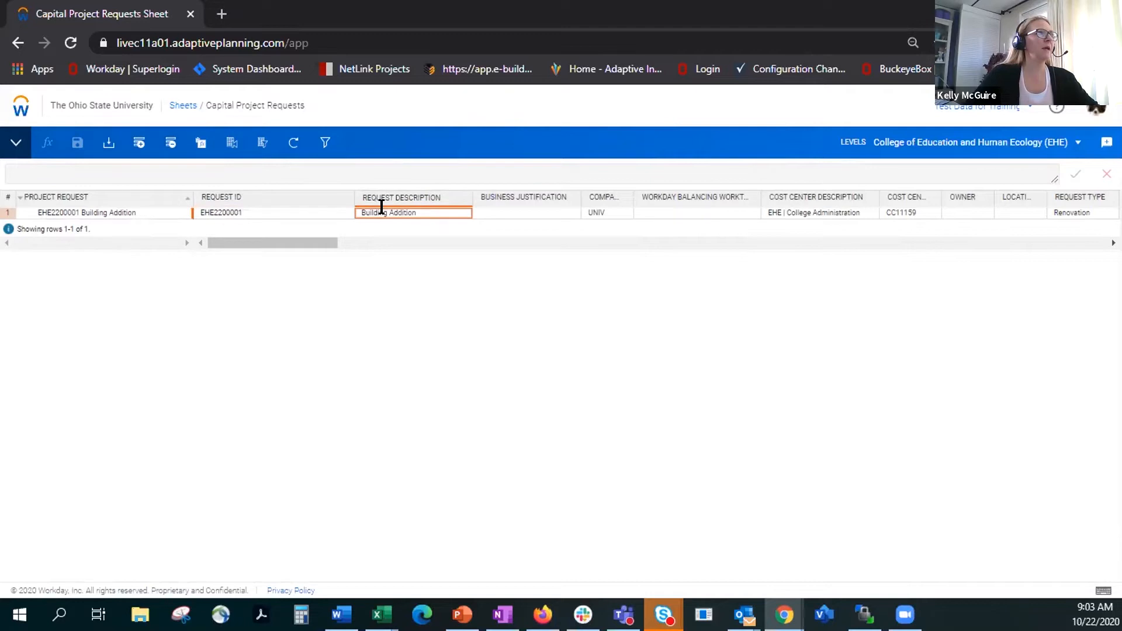
# Step: Add two rows below the Building Addition request and start a new dimension value for the first added row's Project Request
pyautogui.doubleClick(138, 145)
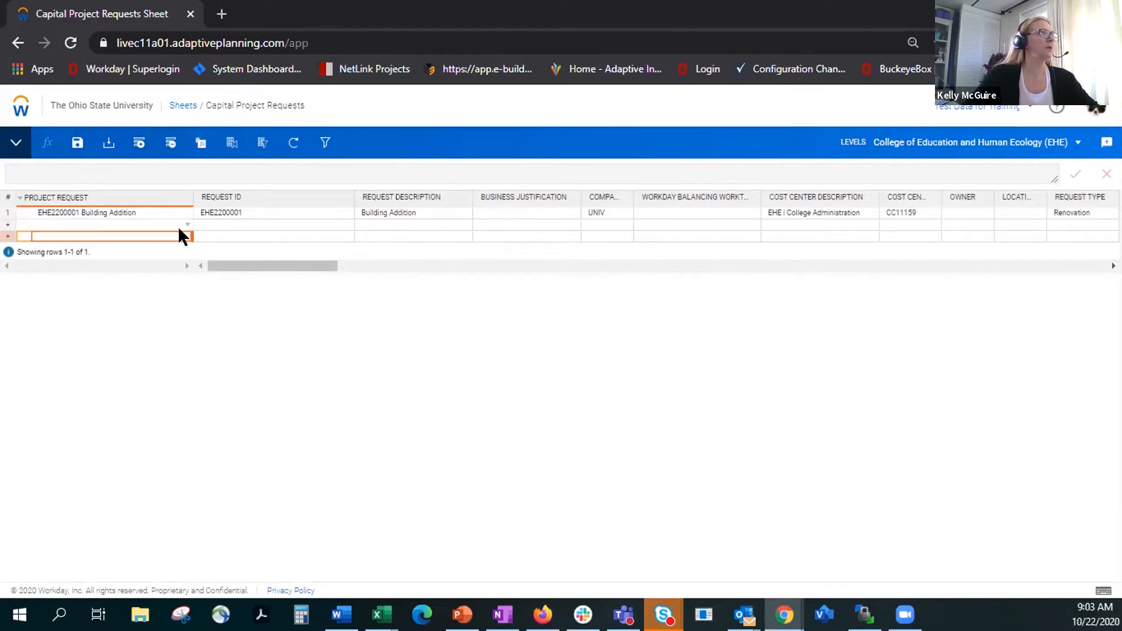
pyautogui.click(185, 224)
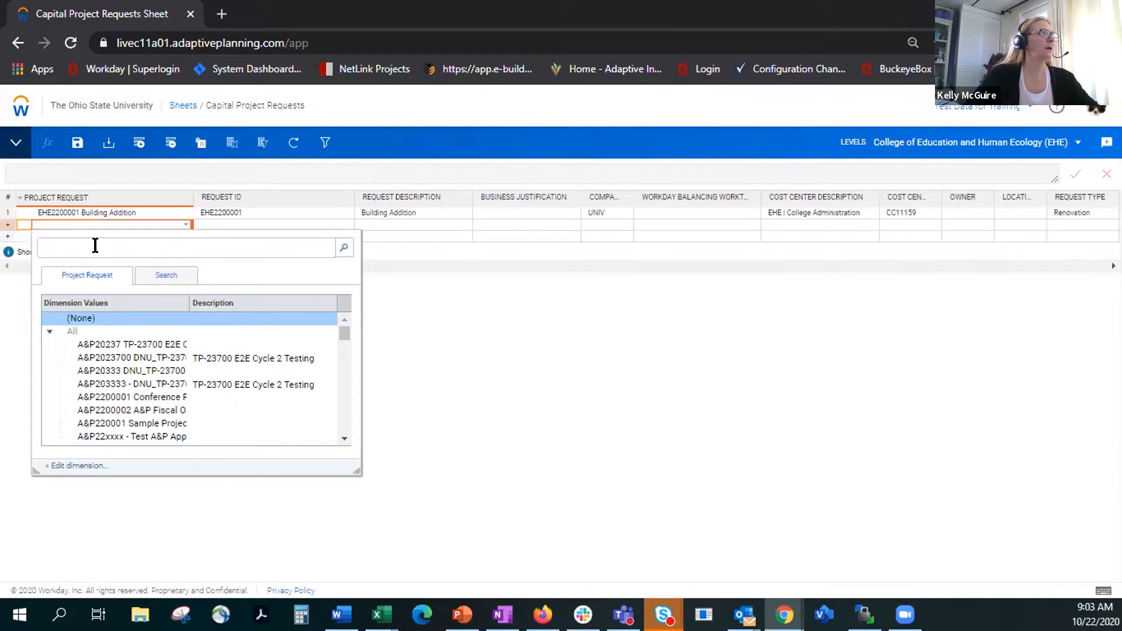
pyautogui.click(67, 467)
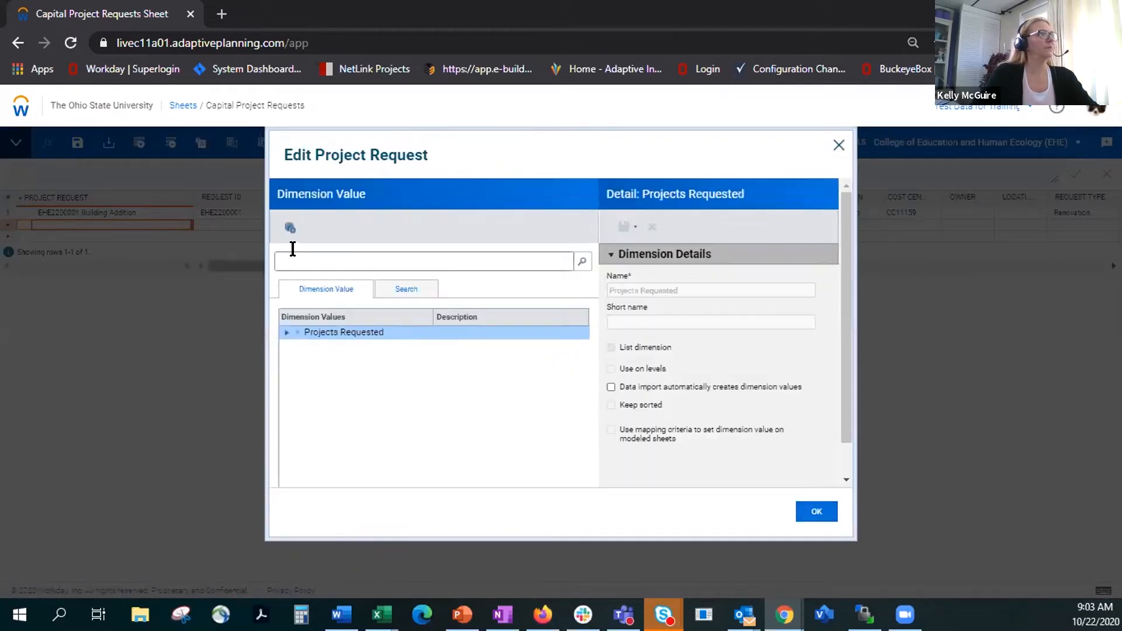
pyautogui.click(289, 228)
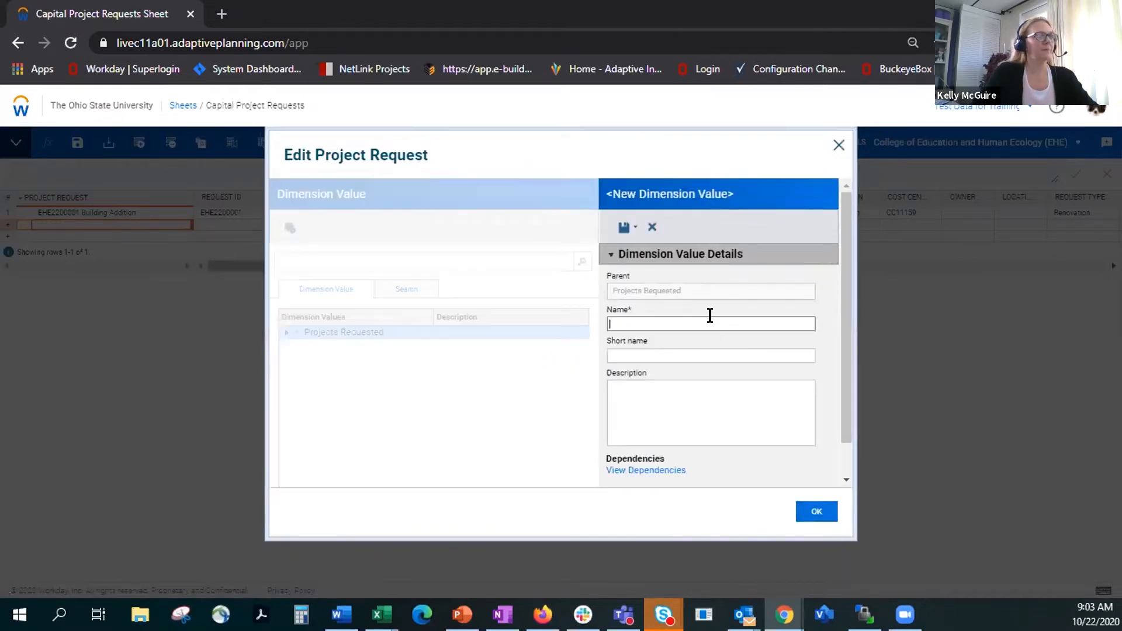
# Step: Name the new dimension value "EHE2222222 New Conference Room Renovation", copy the name, save the value and apply it to the added row
pyautogui.write('EHE22')
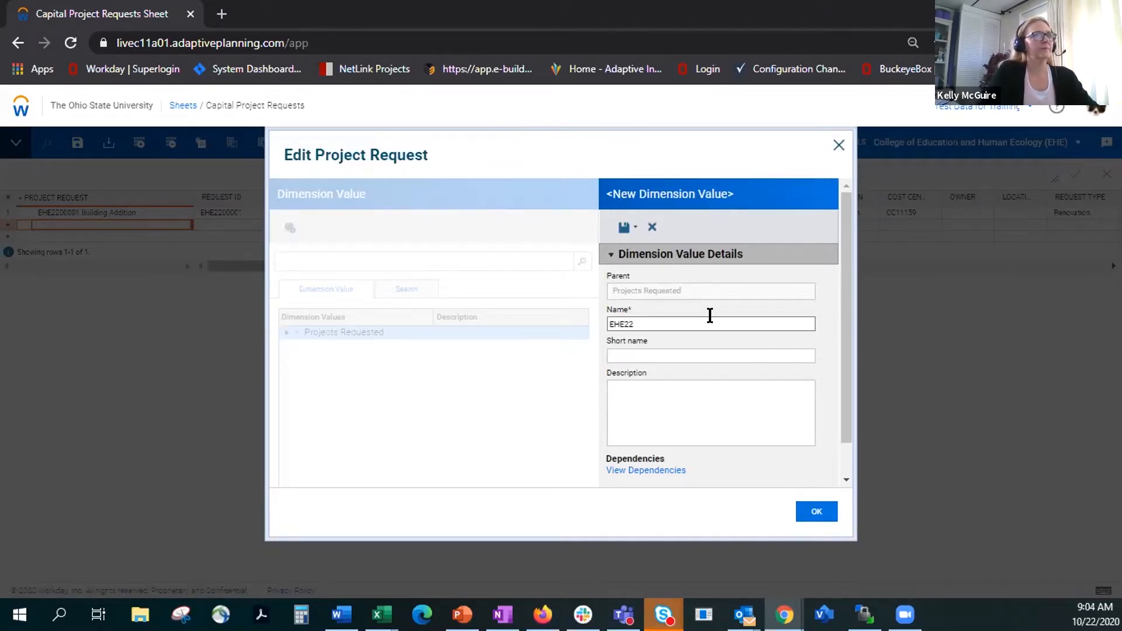
pyautogui.write('22222')
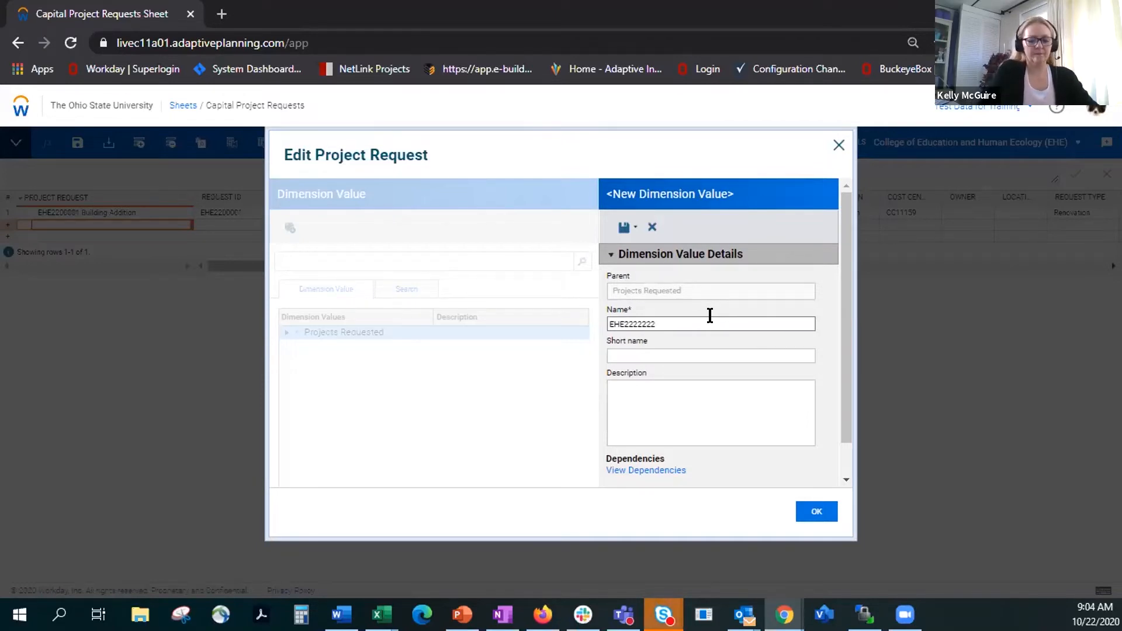
pyautogui.write(' EH')
pyautogui.press('BackSpace')
pyautogui.press('BackSpace')
pyautogui.press('BackSpace')
pyautogui.write('New')
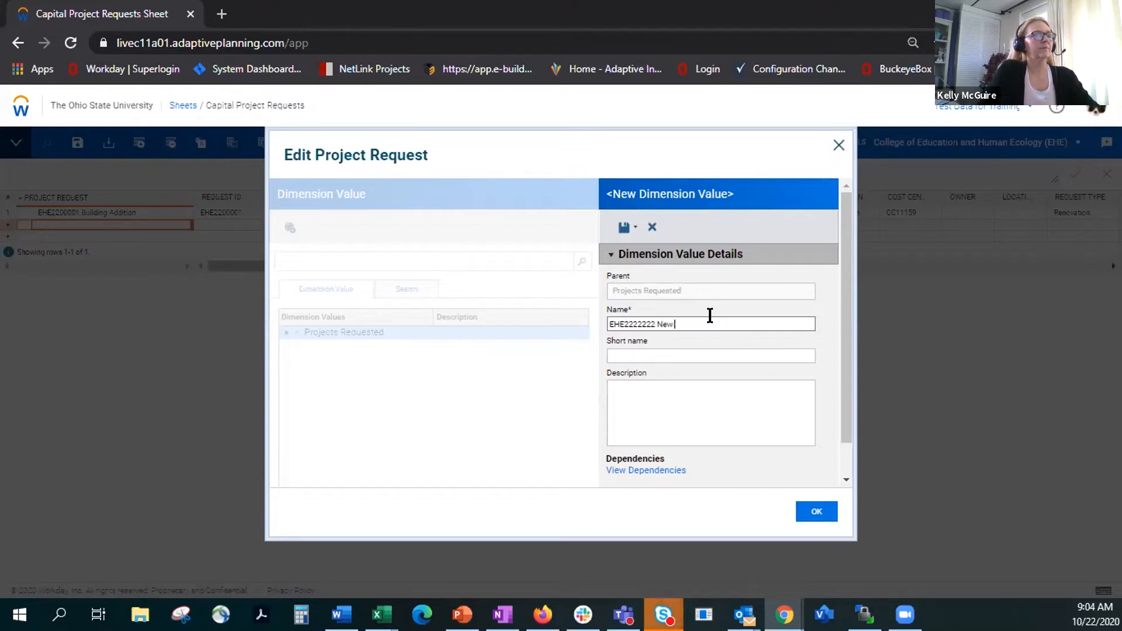
pyautogui.write(' Conference Room Renovation')
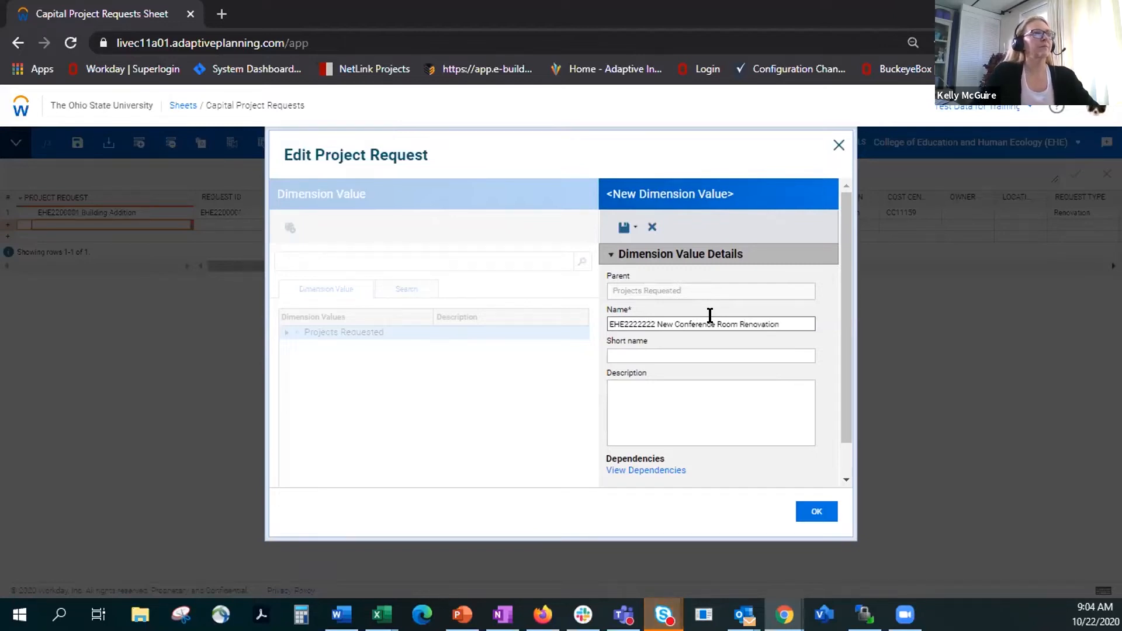
pyautogui.moveTo(786, 325); pyautogui.dragTo(519, 315)
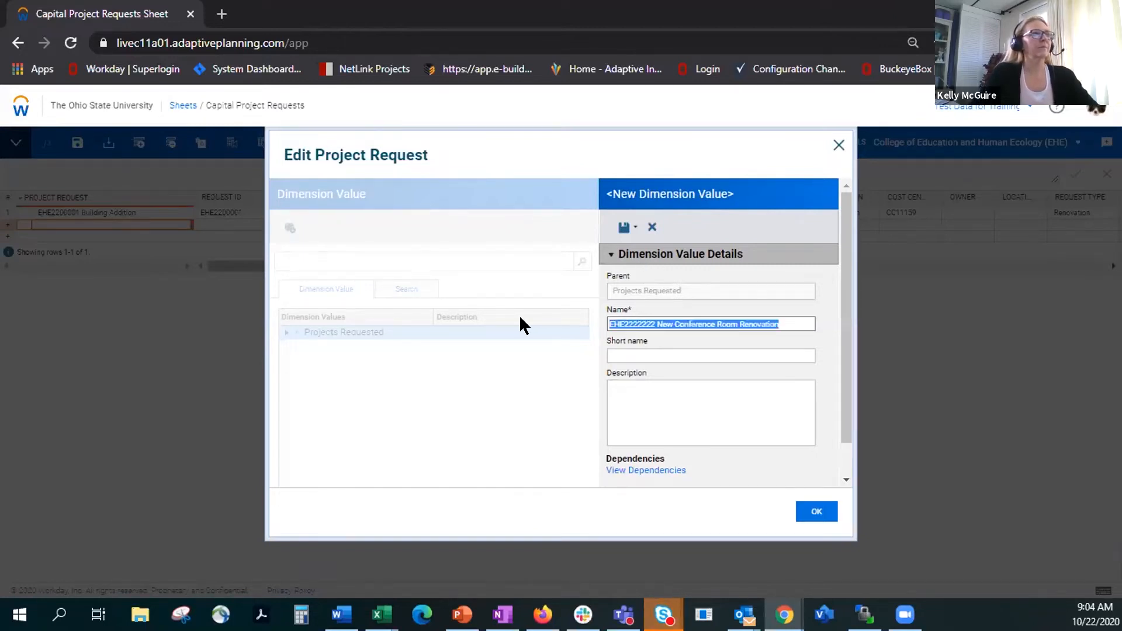
pyautogui.click(619, 229)
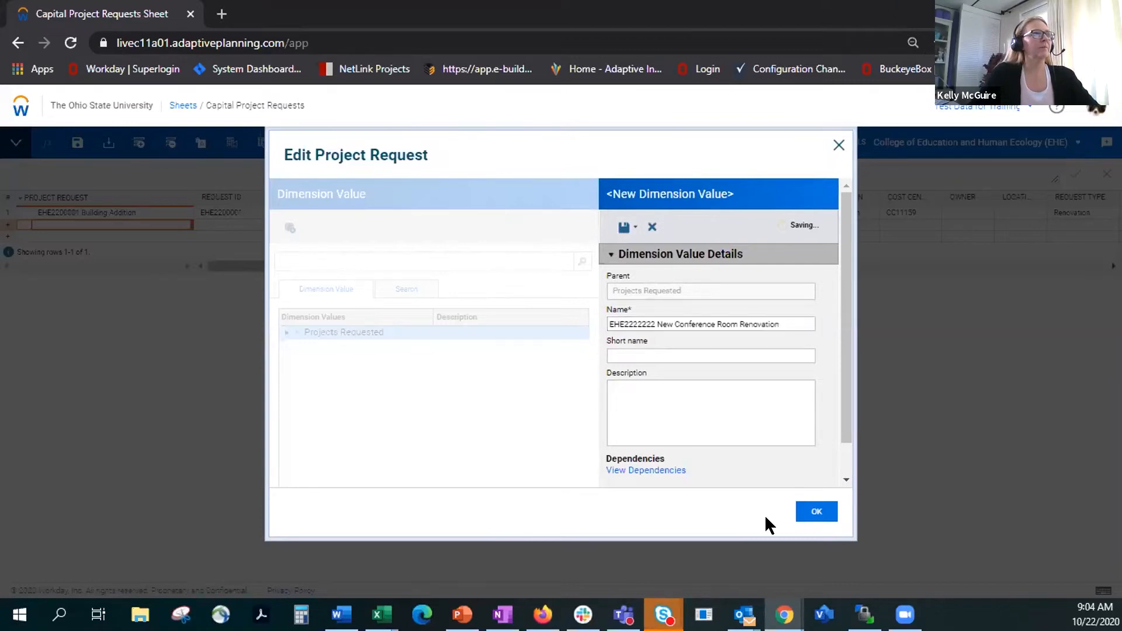
pyautogui.click(811, 512)
# Step: Paste the copied name into the new row's Request ID and trim it to EHE222222
pyautogui.click(246, 223)
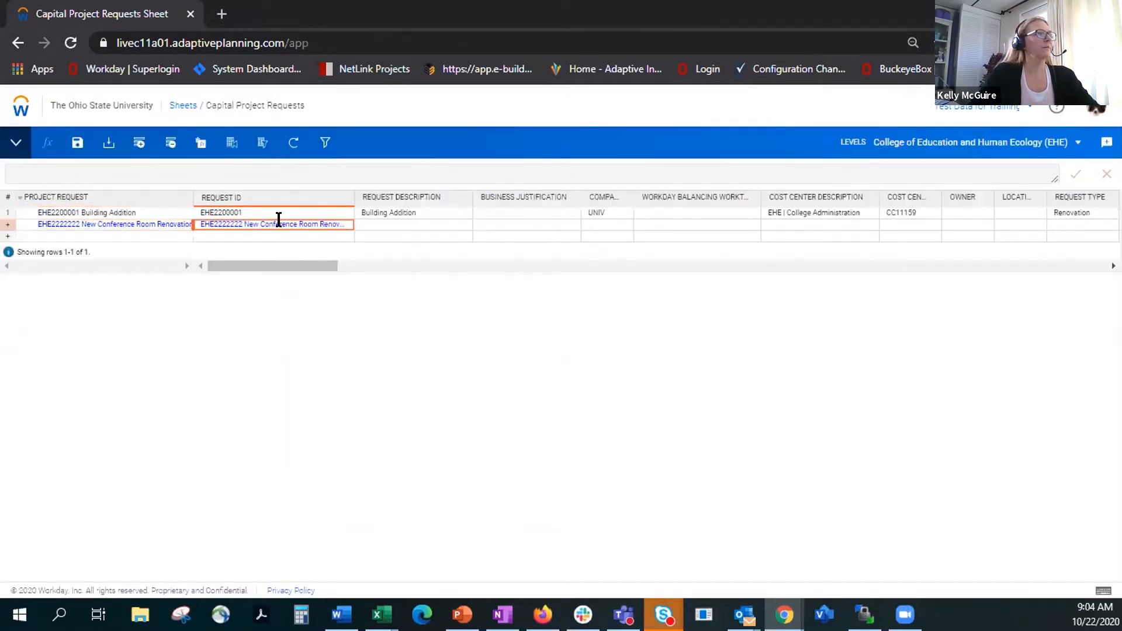
pyautogui.doubleClick(343, 220)
pyautogui.hotkey('ctrl', 'c')
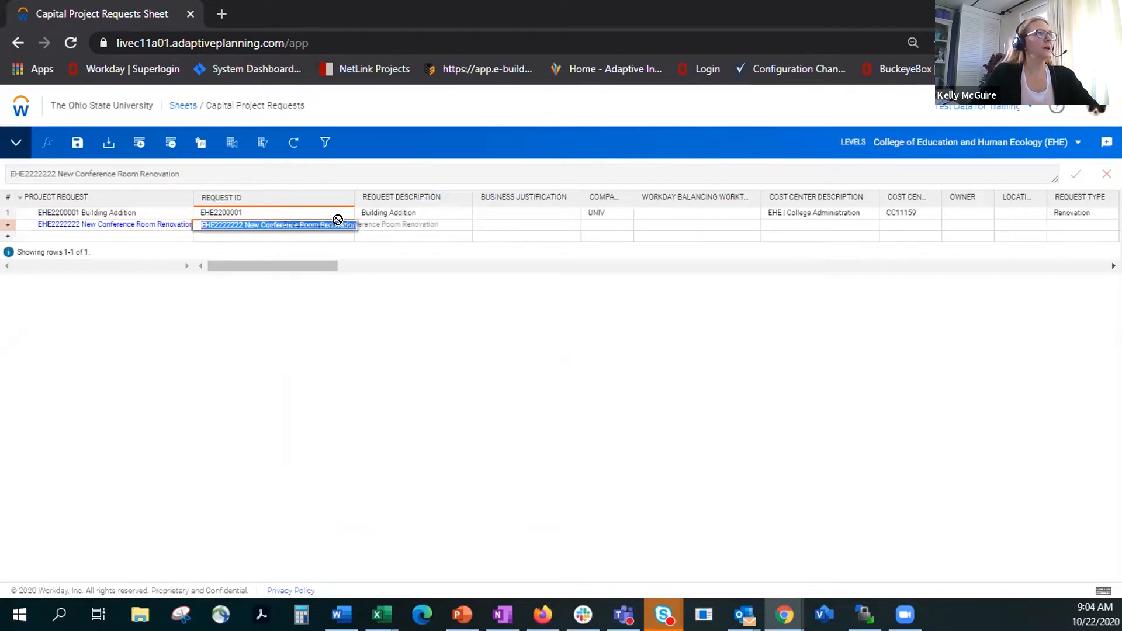
pyautogui.click(341, 221)
pyautogui.moveTo(248, 224); pyautogui.dragTo(355, 225)
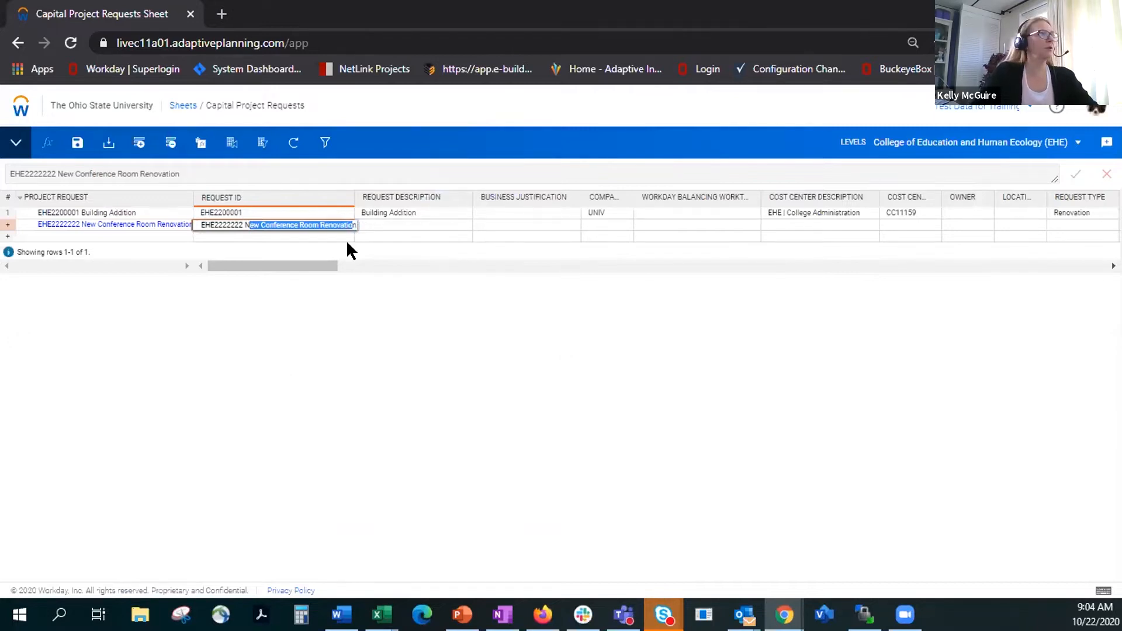
pyautogui.press('BackSpace')
pyautogui.press('BackSpace')
pyautogui.press('BackSpace')
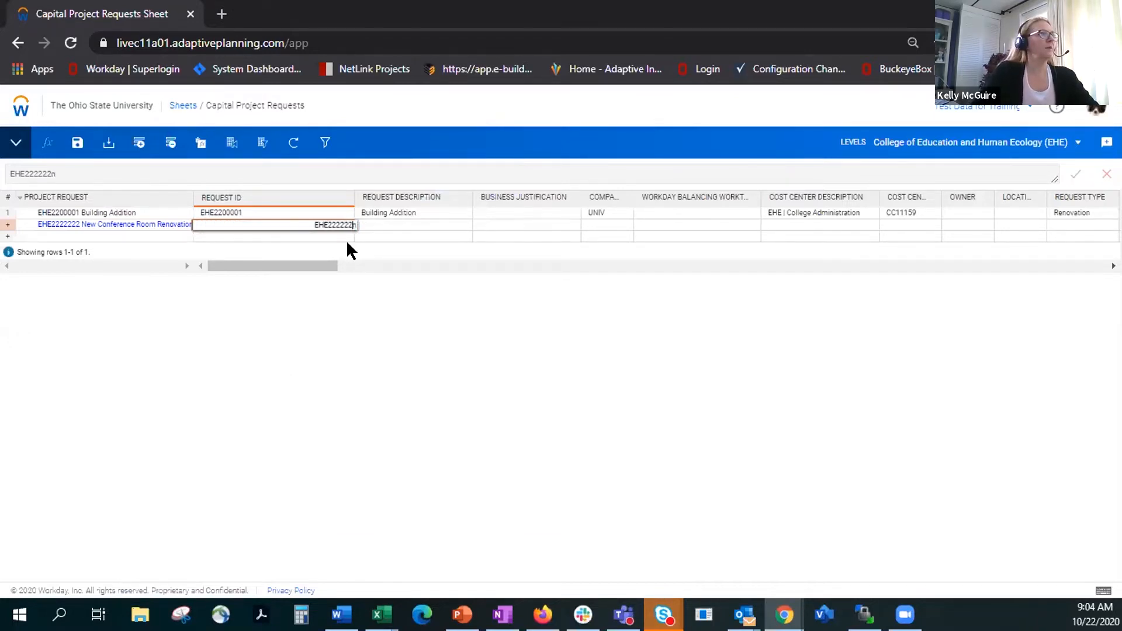
pyautogui.press('Tab')
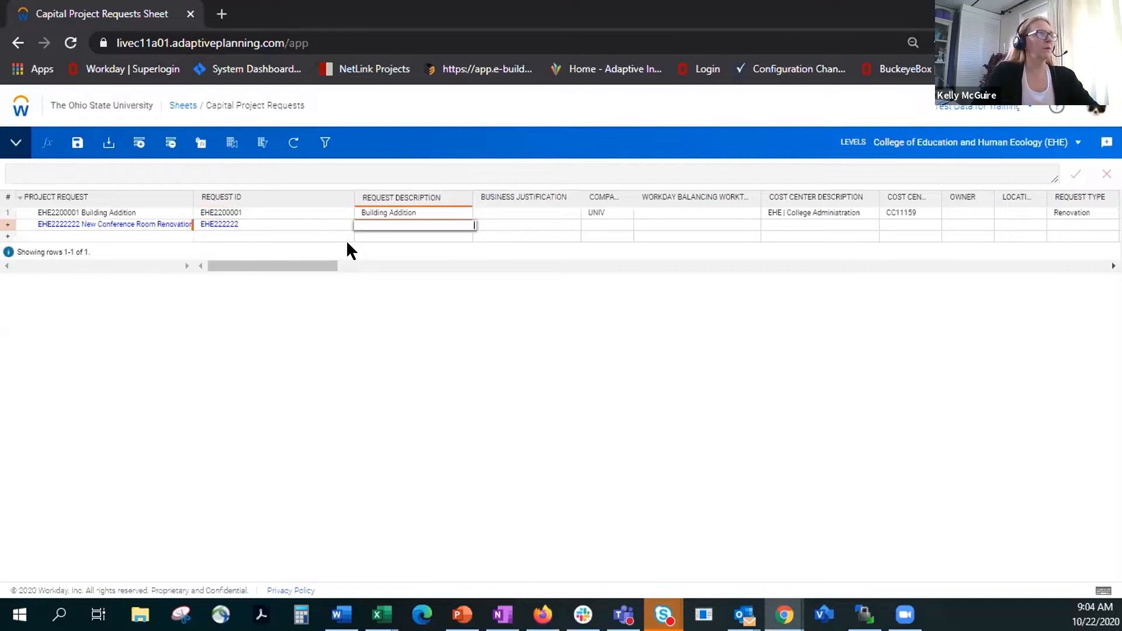
# Step: Fill the new row's Request Description with the copied name trimmed to "New Conference Room Renovation" and save the sheet
pyautogui.hotkey('ctrl', 'v')
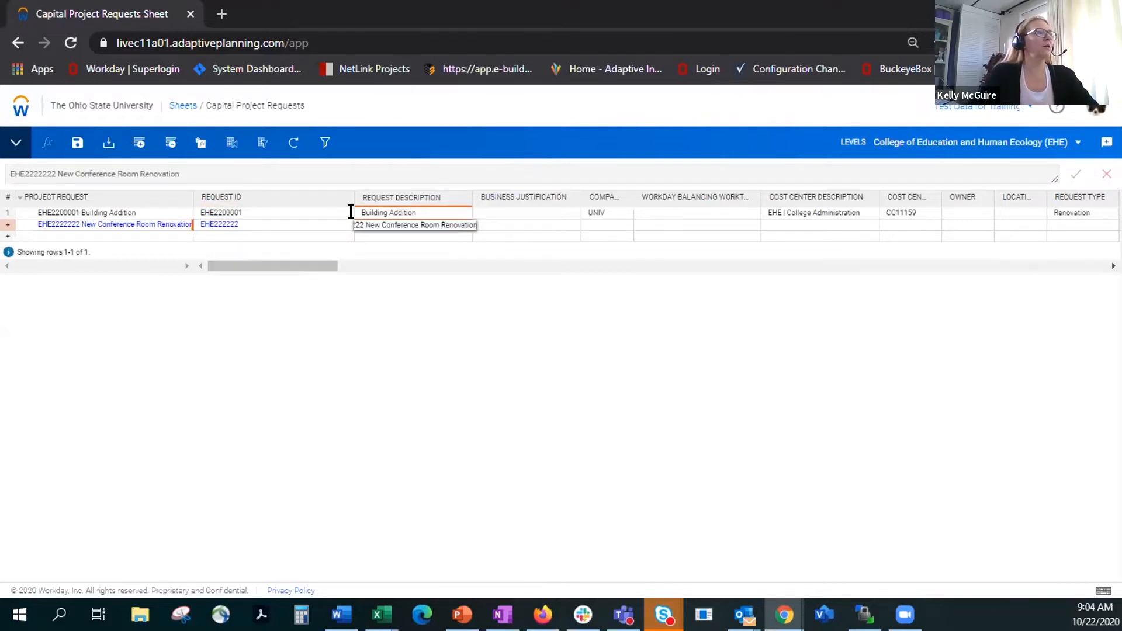
pyautogui.press('BackSpace')
pyautogui.press('BackSpace')
pyautogui.press('BackSpace')
pyautogui.press('BackSpace')
pyautogui.press('BackSpace')
pyautogui.press('BackSpace')
pyautogui.press('BackSpace')
pyautogui.press('BackSpace')
pyautogui.press('BackSpace')
pyautogui.press('BackSpace')
pyautogui.press('BackSpace')
pyautogui.press('Return')
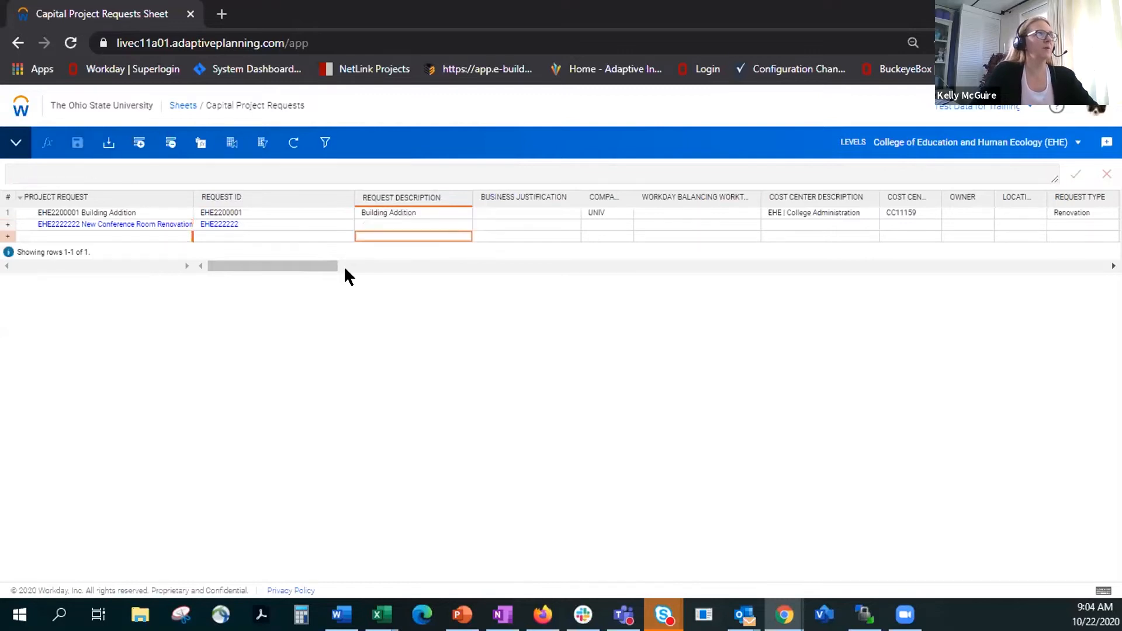
pyautogui.click(77, 143)
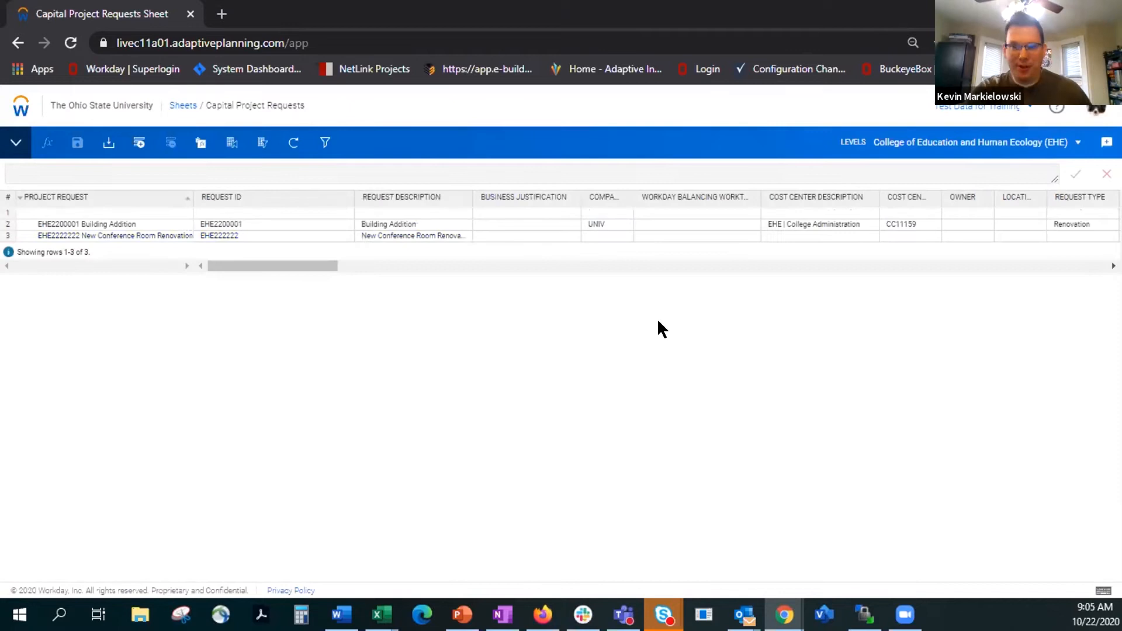
# Step: Examine the new conference room request's remaining columns from Business Justification onward
pyautogui.click(488, 235)
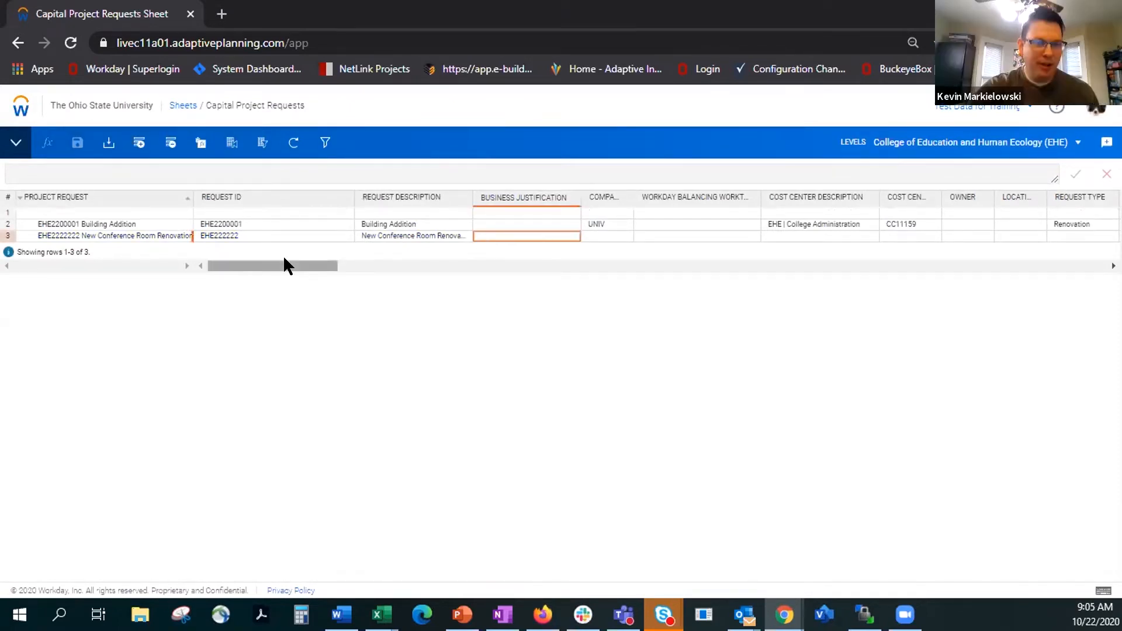
pyautogui.moveTo(284, 258); pyautogui.dragTo(318, 257)
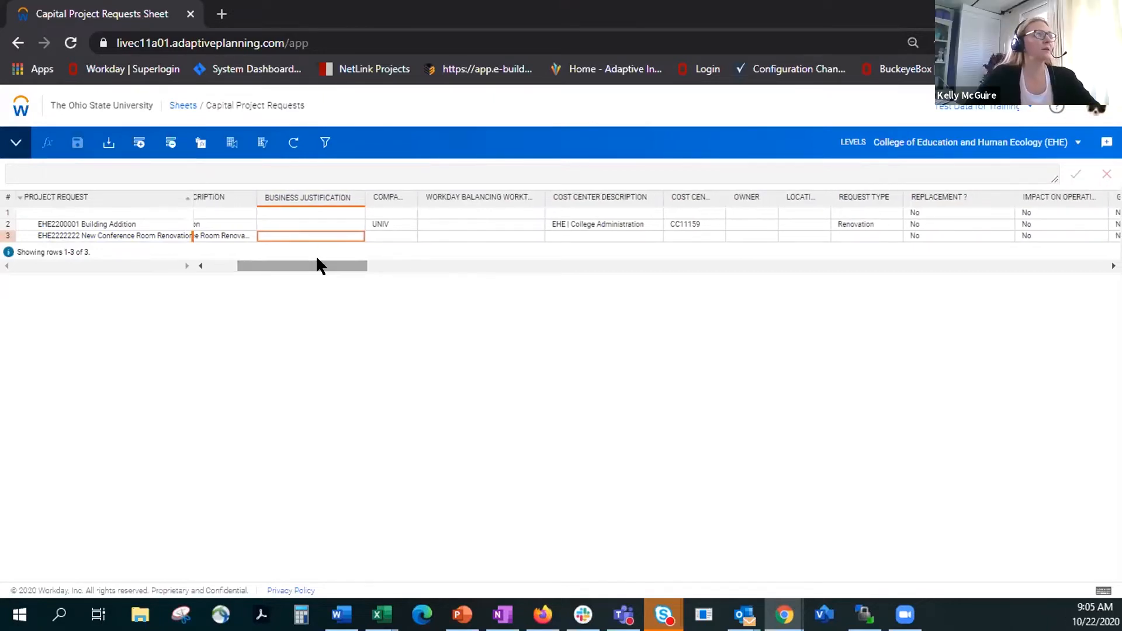
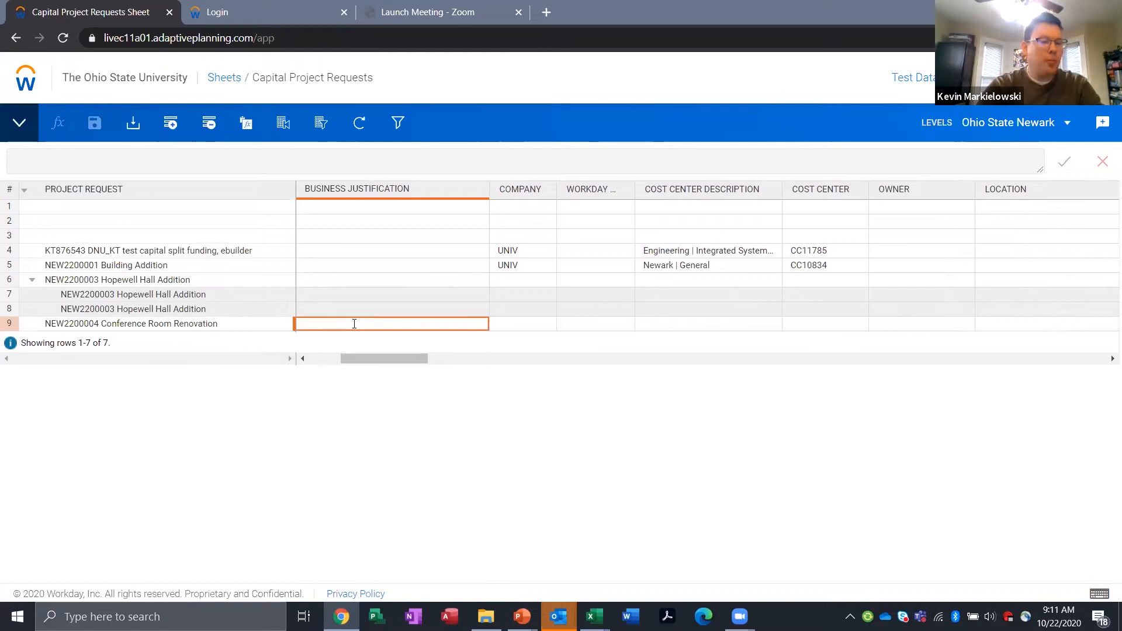
# Step: Enter "Renovate Conference room 201 Hopewell Hall add projector and paint" as the Business Justification of request NEW2200004 Conference Room Renovation
pyautogui.write('Renovate Co')
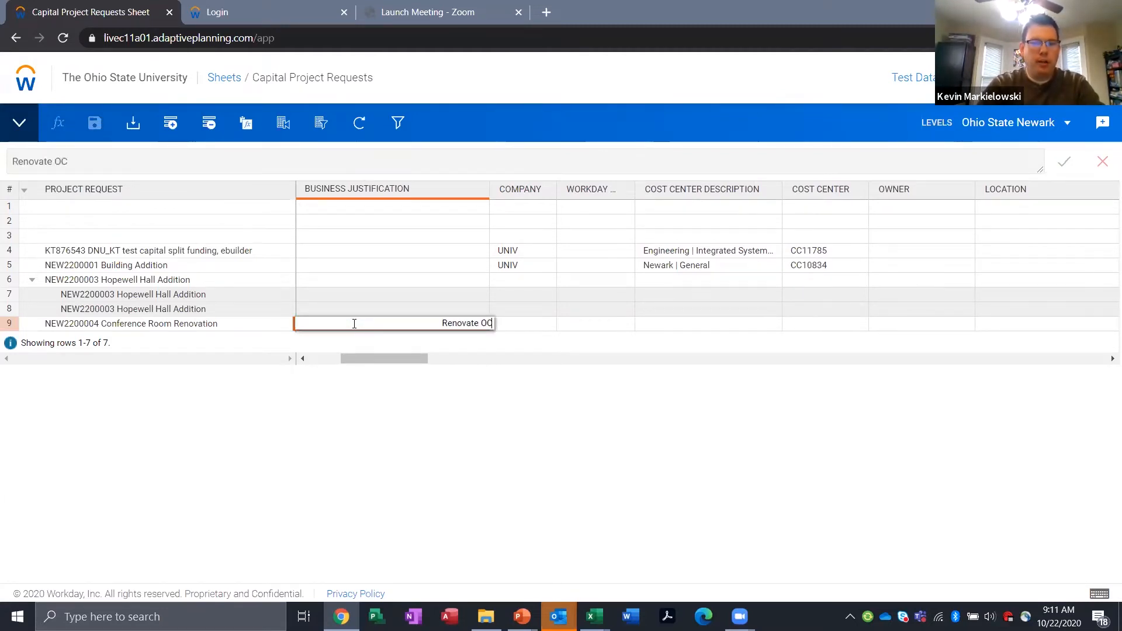
pyautogui.write('nference')
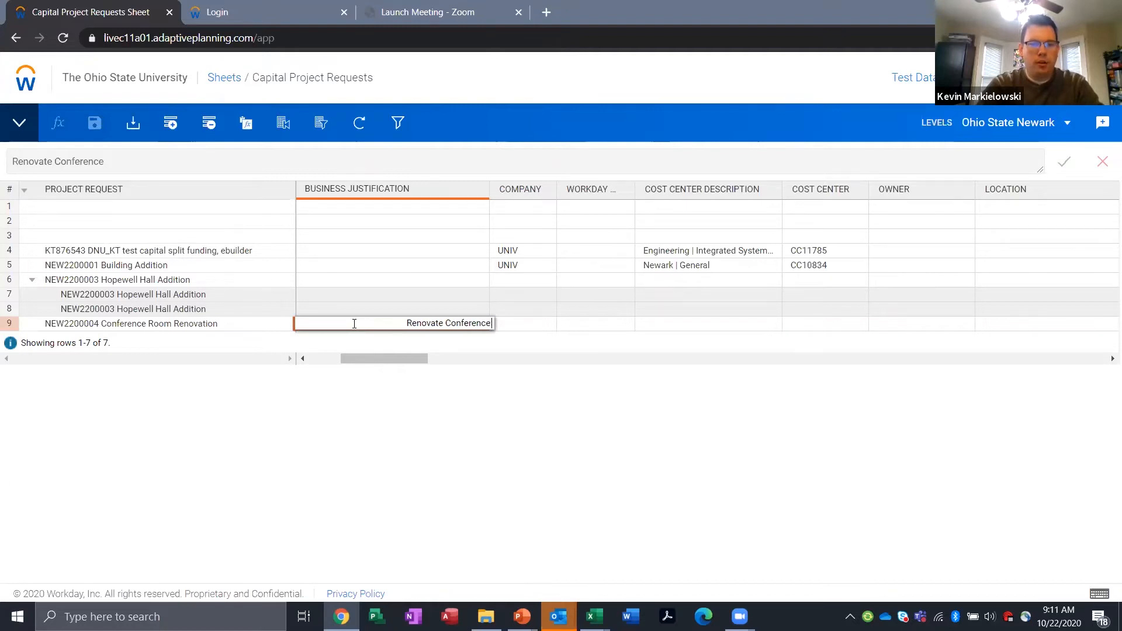
pyautogui.write(' room 210')
pyautogui.press('BackSpace')
pyautogui.press('BackSpace')
pyautogui.write('01 Hopewell')
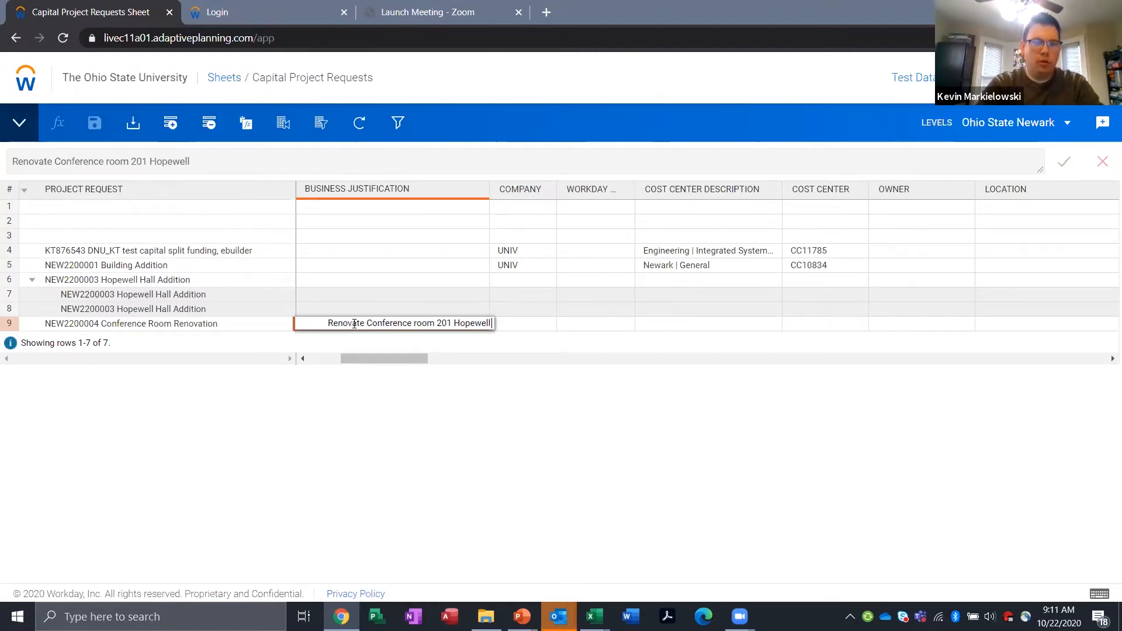
pyautogui.write(' Hall add Projec')
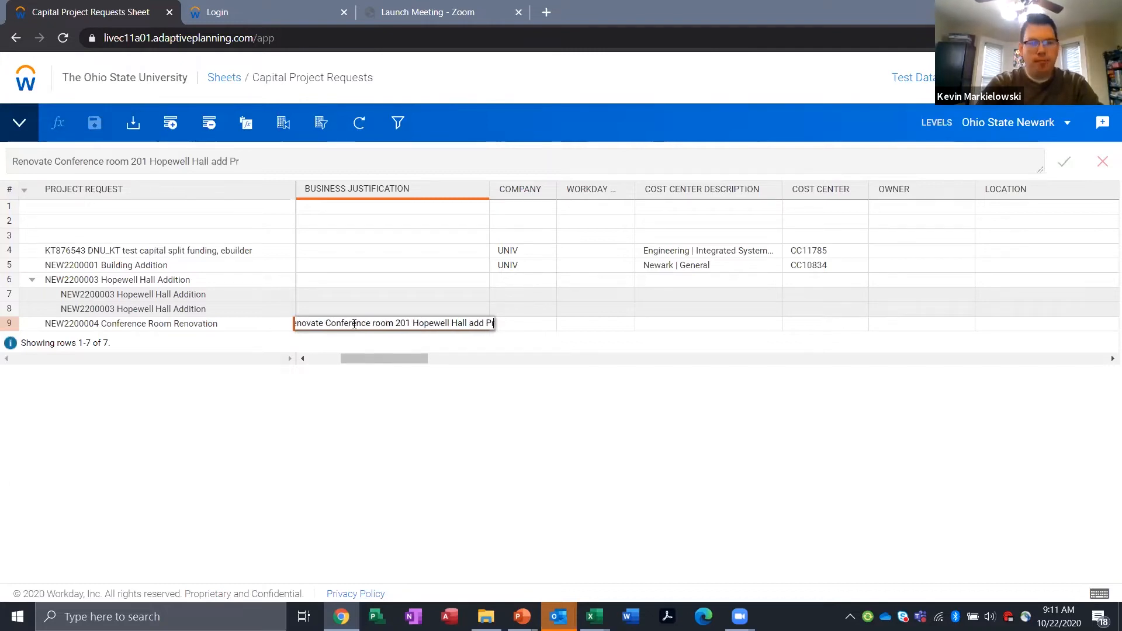
pyautogui.press('BackSpace')
pyautogui.press('BackSpace')
pyautogui.press('BackSpace')
pyautogui.press('BackSpace')
pyautogui.press('BackSpace')
pyautogui.press('BackSpace')
pyautogui.write('projec')
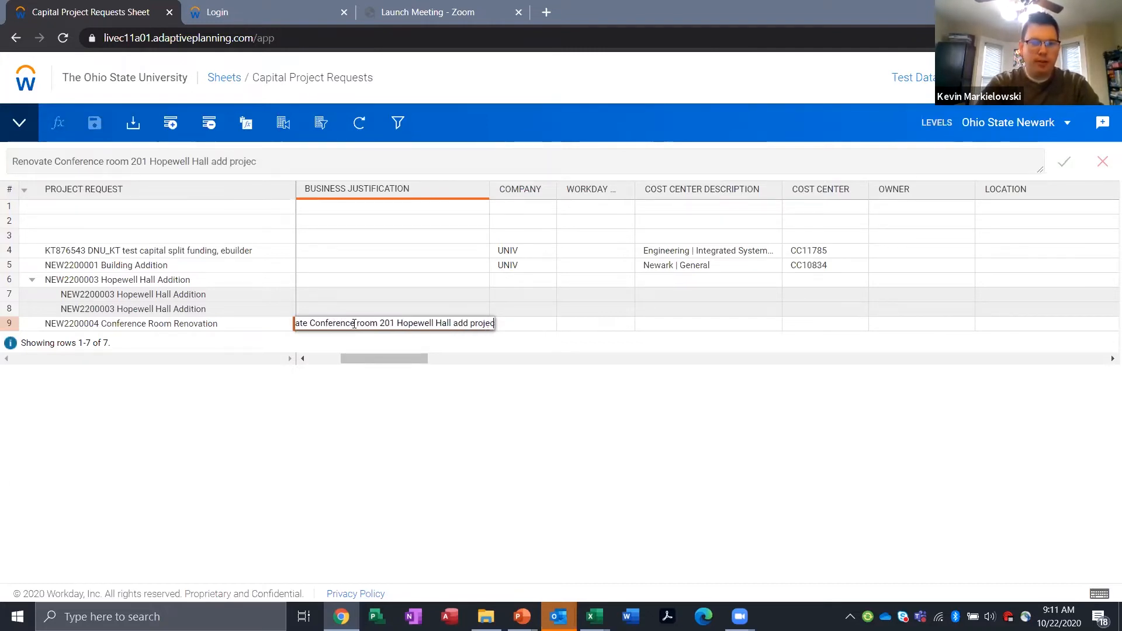
pyautogui.write('tor and paint')
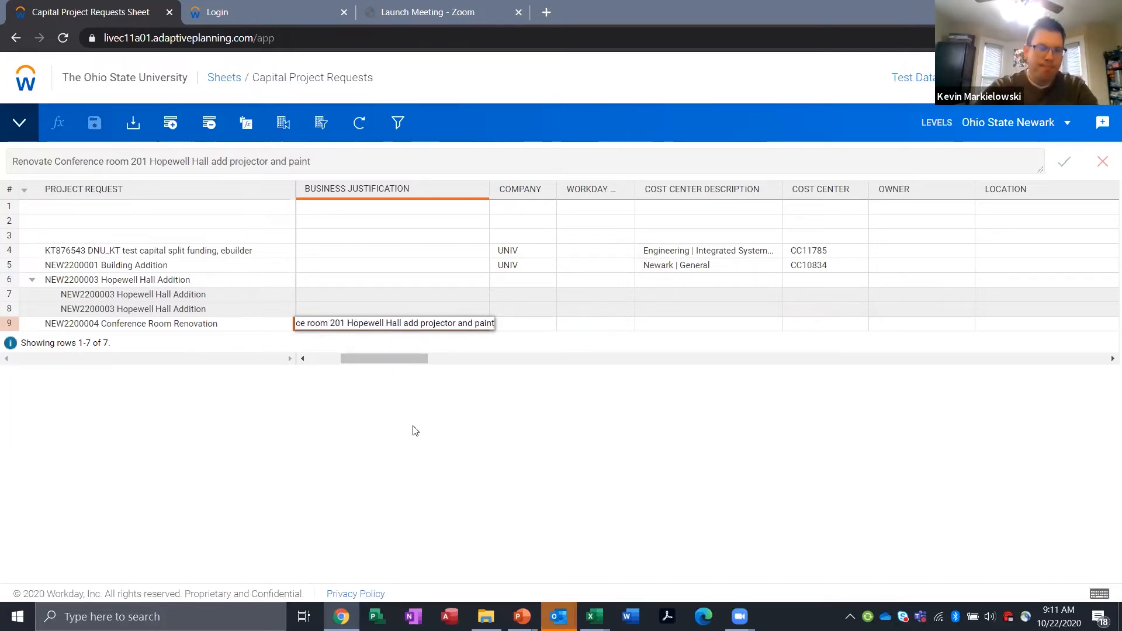
pyautogui.press('Return')
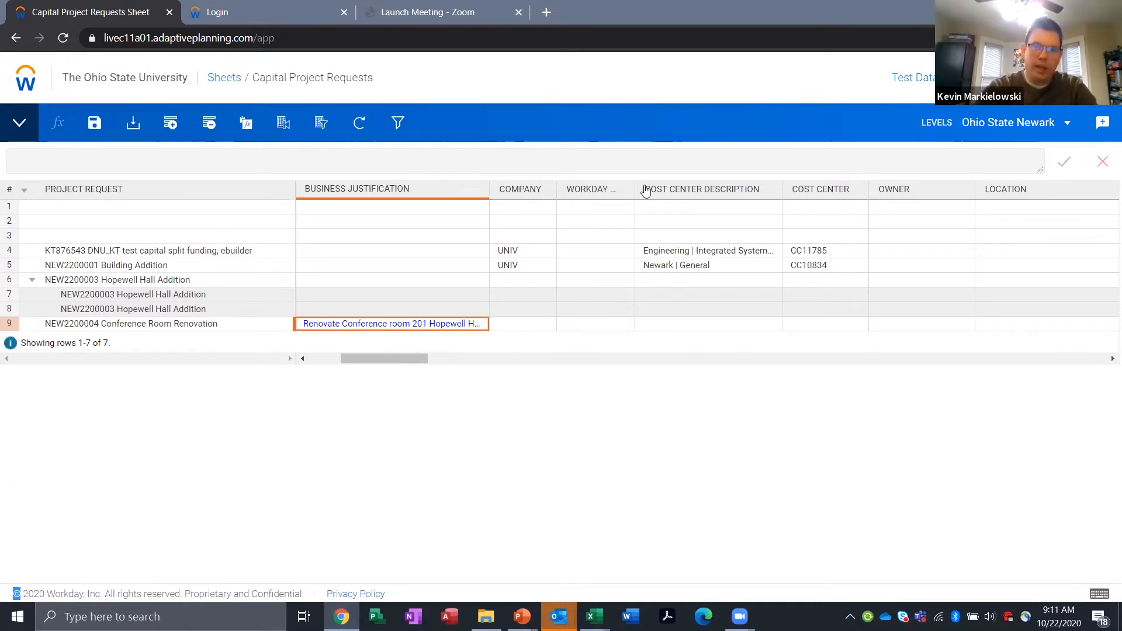
# Step: Widen the Workday Balancing Worktag column and set the Conference Room Renovation request's Company to UNIV and its worktag to FD830
pyautogui.moveTo(637, 190); pyautogui.dragTo(725, 190)
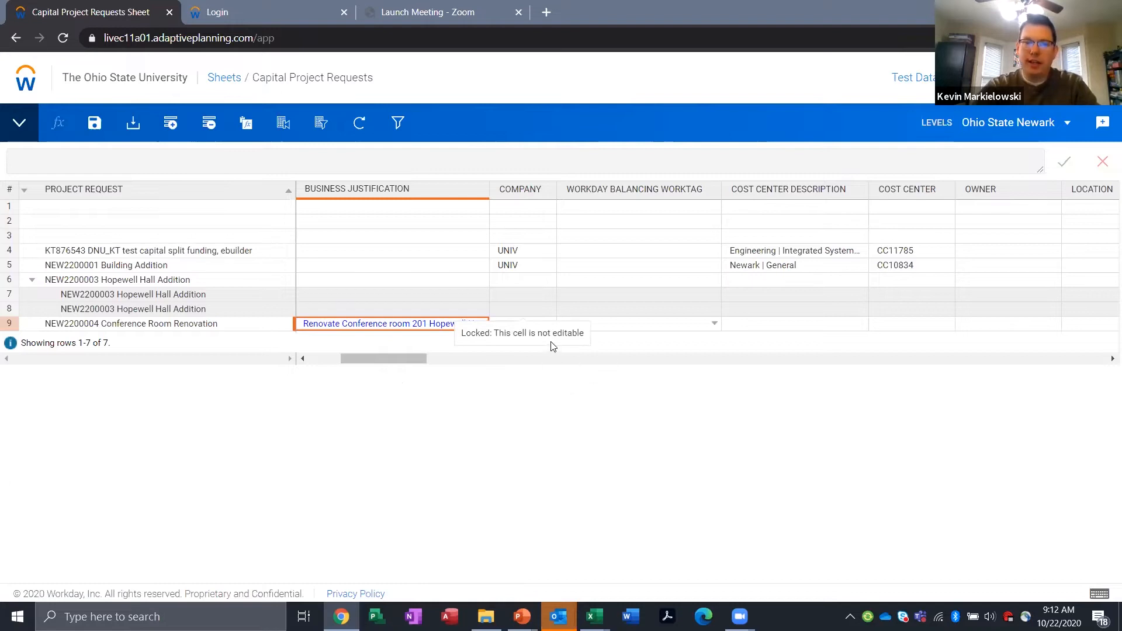
pyautogui.click(651, 268)
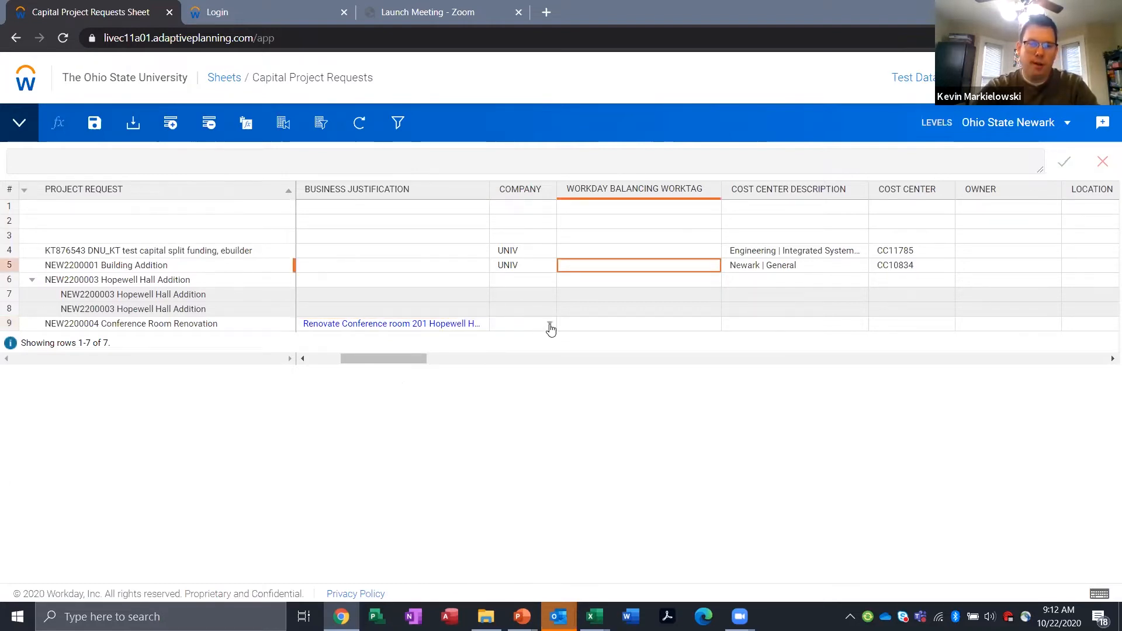
pyautogui.click(550, 325)
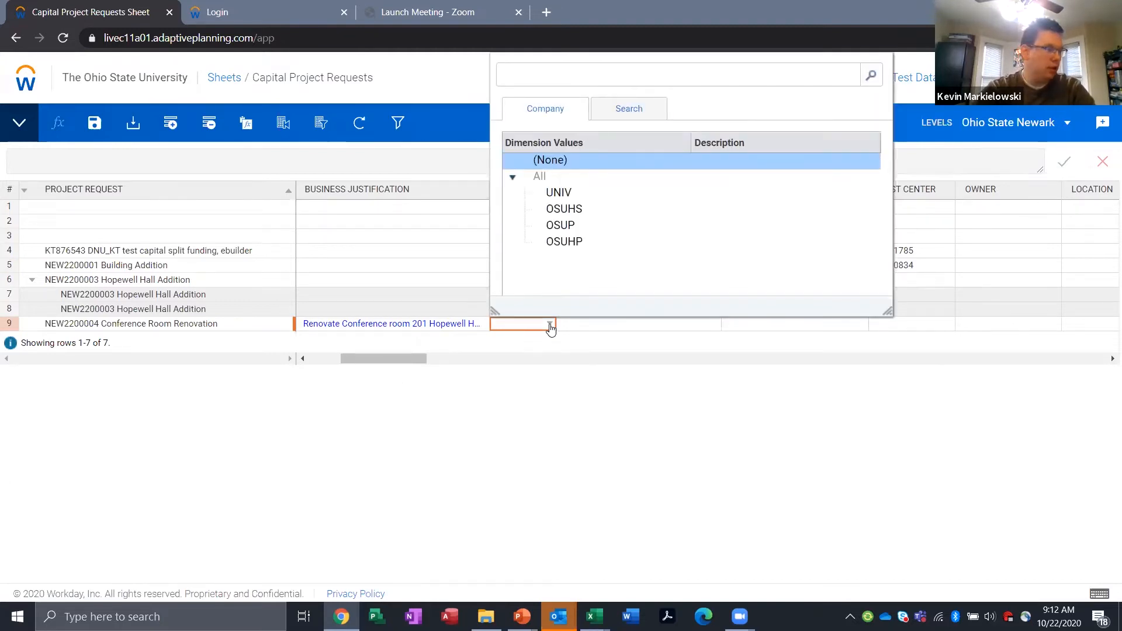
pyautogui.click(579, 199)
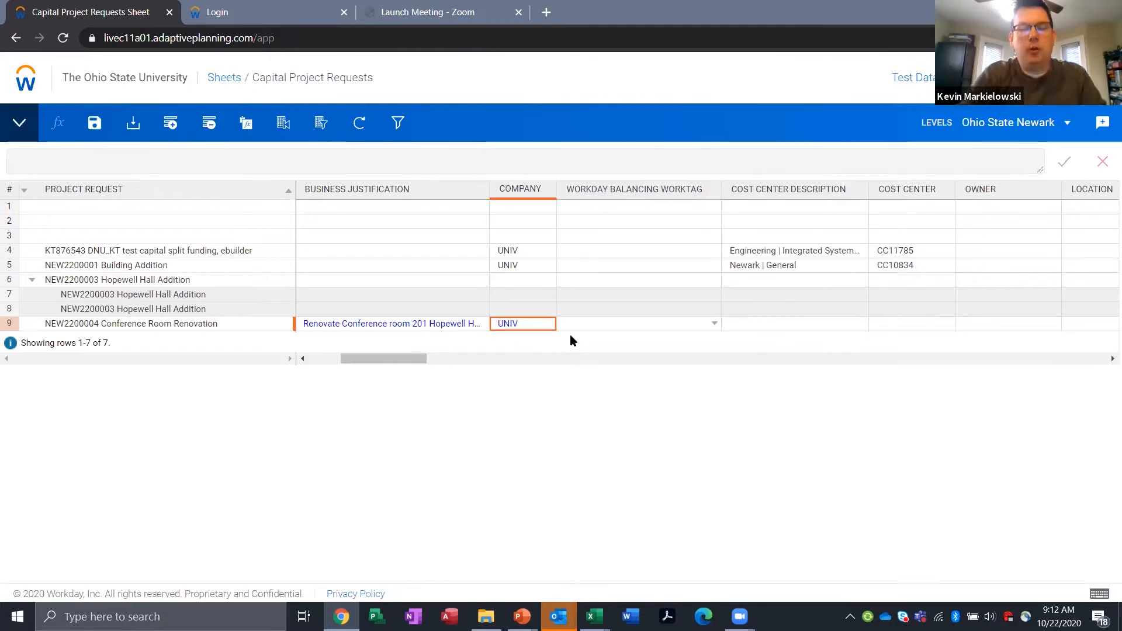
pyautogui.click(714, 326)
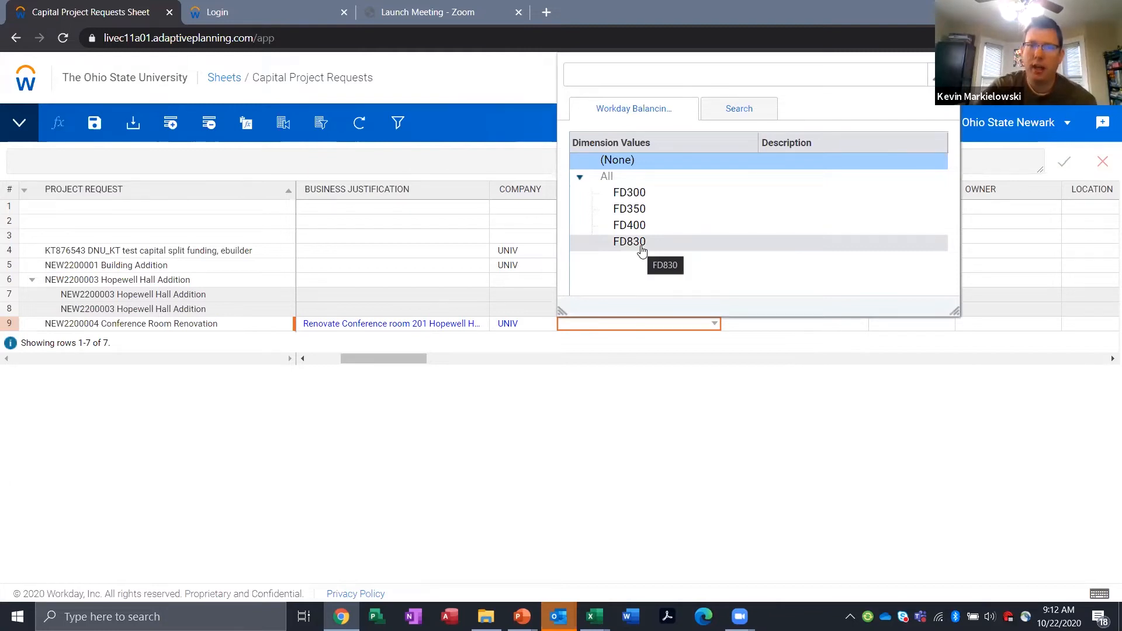
pyautogui.click(629, 242)
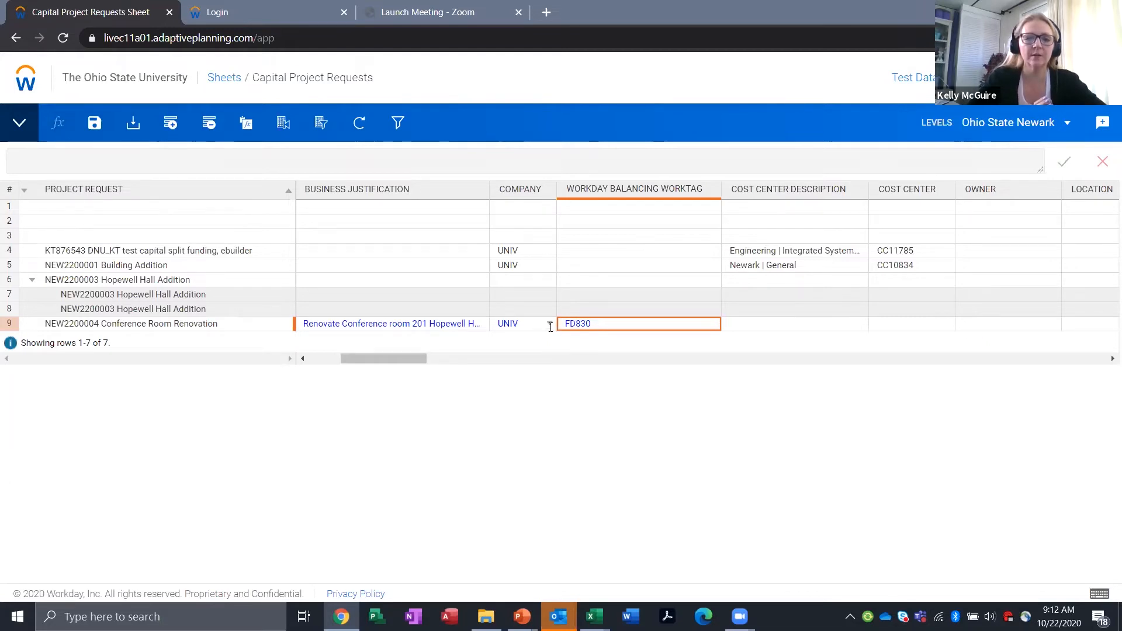
# Step: Review the available Company and Workday Balancing Worktag options for the Conference Room Renovation request
pyautogui.click(549, 324)
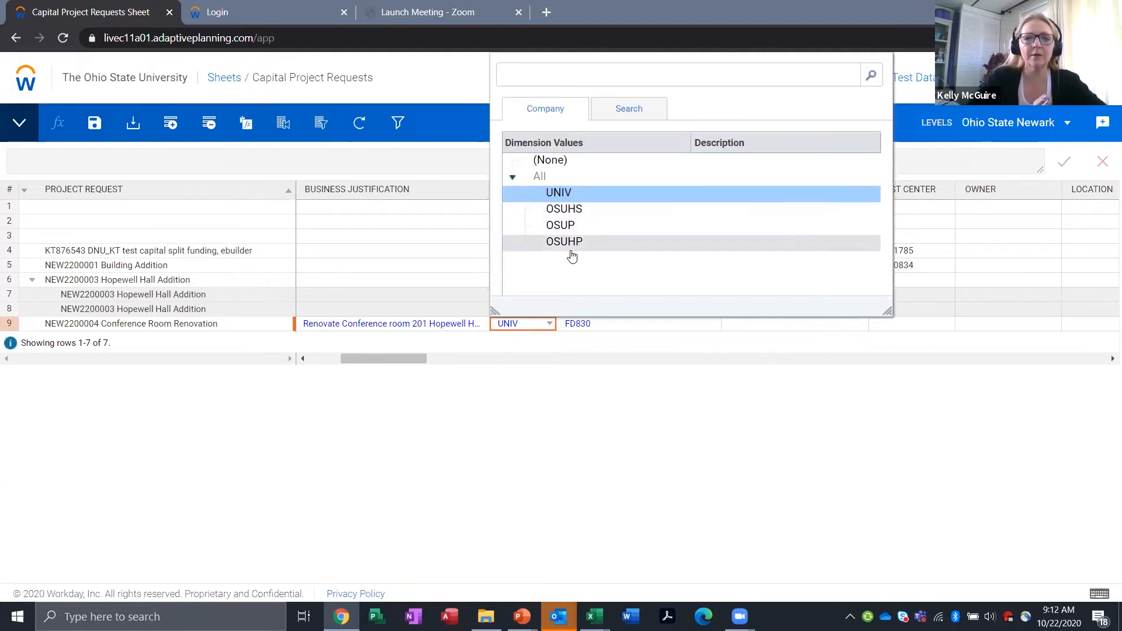
pyautogui.click(713, 326)
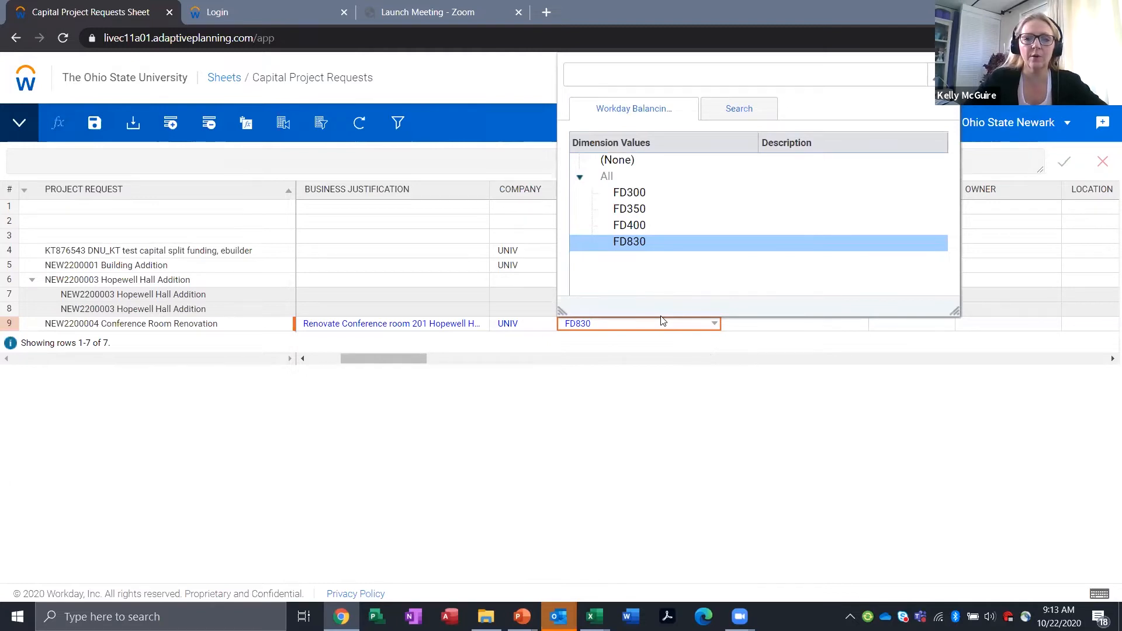
pyautogui.click(868, 396)
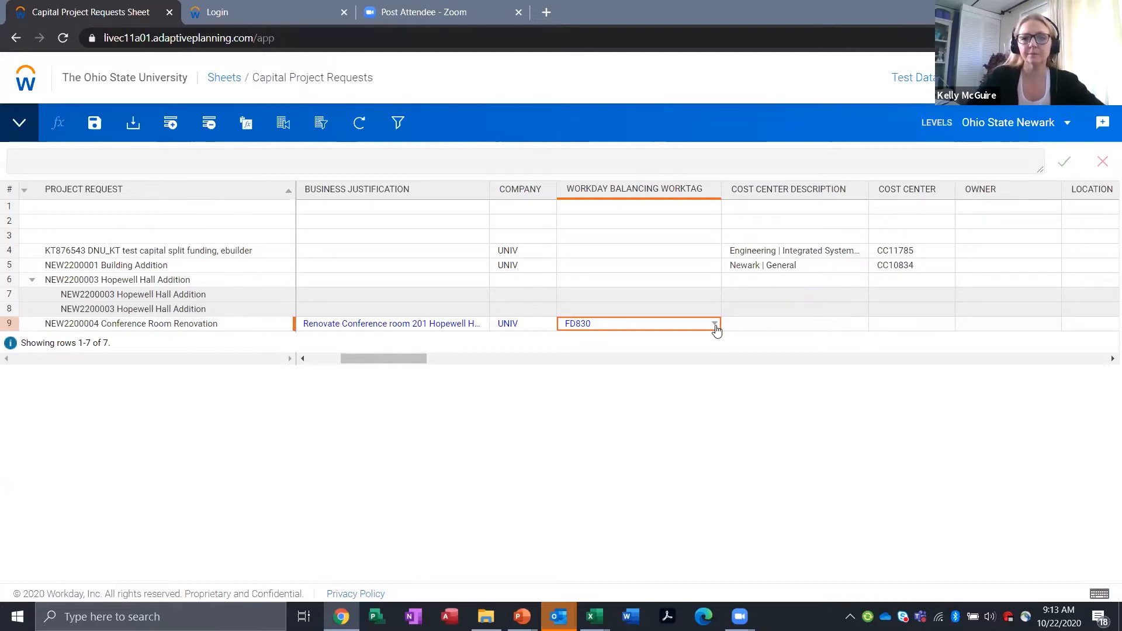
# Step: Set the Conference Room Renovation request's Cost Center Description to "Newark | Business and Finance" and its Cost Center to CC10831
pyautogui.click(771, 326)
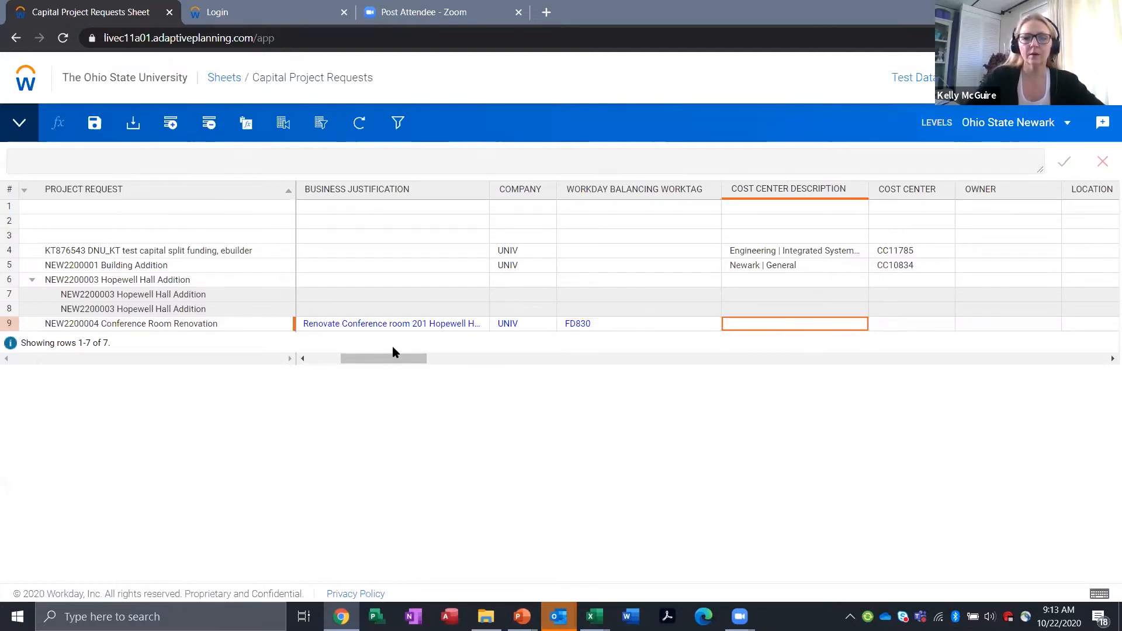
pyautogui.moveTo(393, 357); pyautogui.dragTo(400, 357)
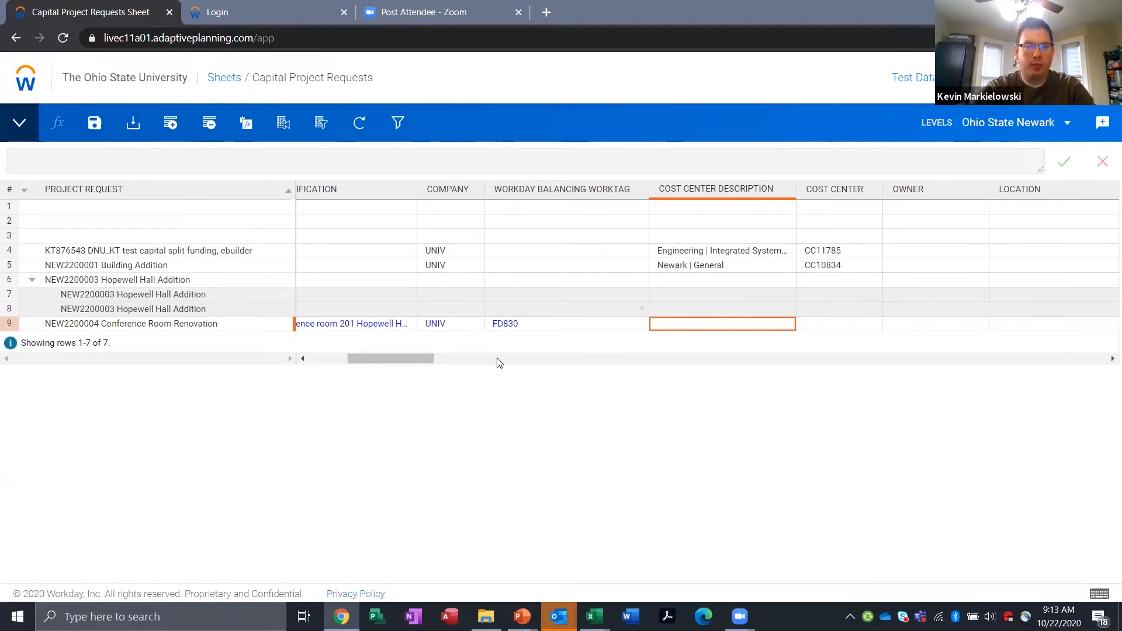
pyautogui.click(724, 322)
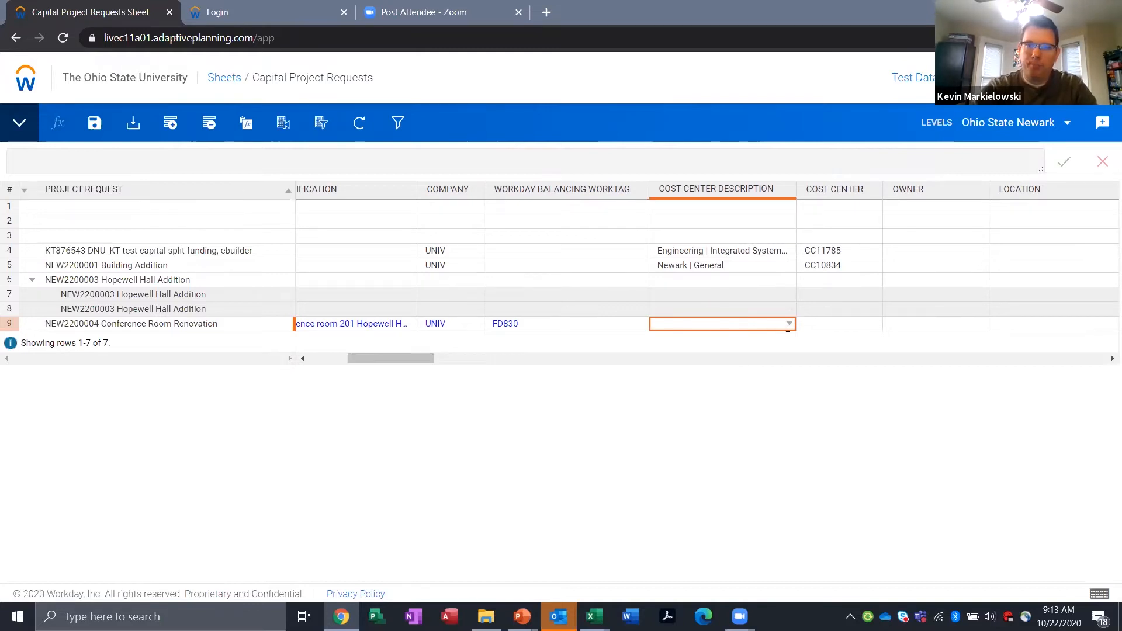
pyautogui.moveTo(412, 356); pyautogui.dragTo(422, 356)
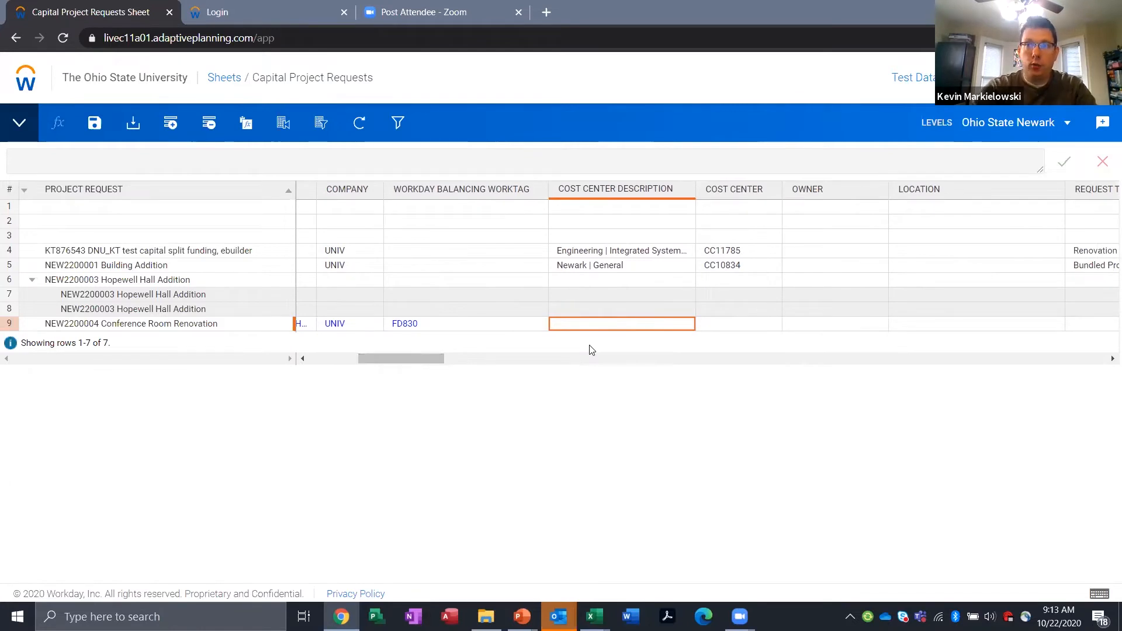
pyautogui.click(688, 325)
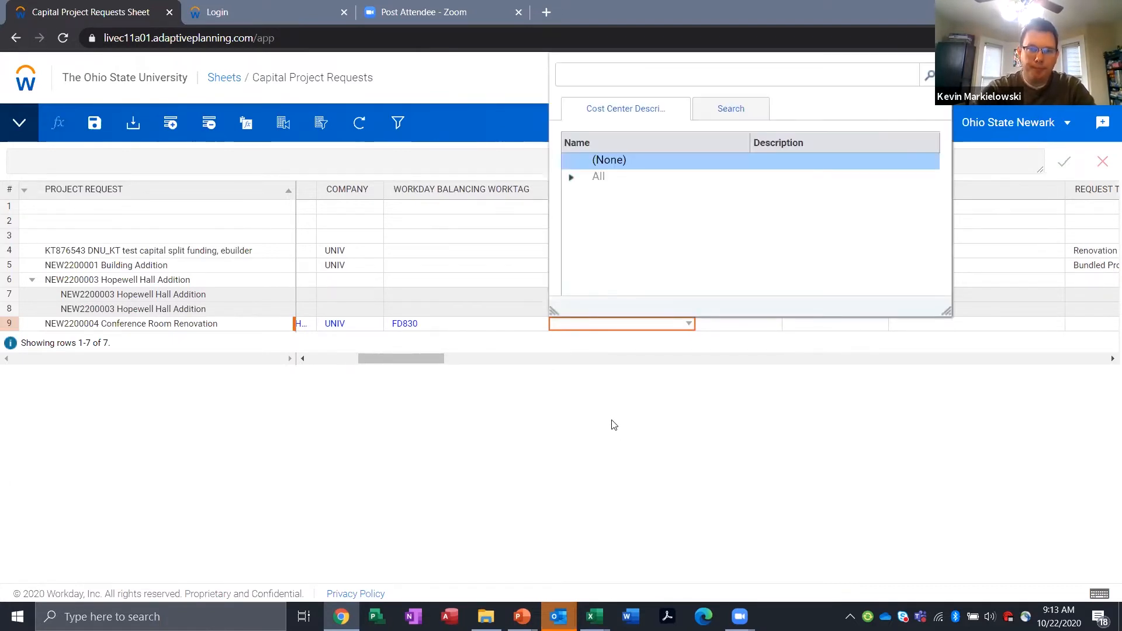
pyautogui.click(640, 78)
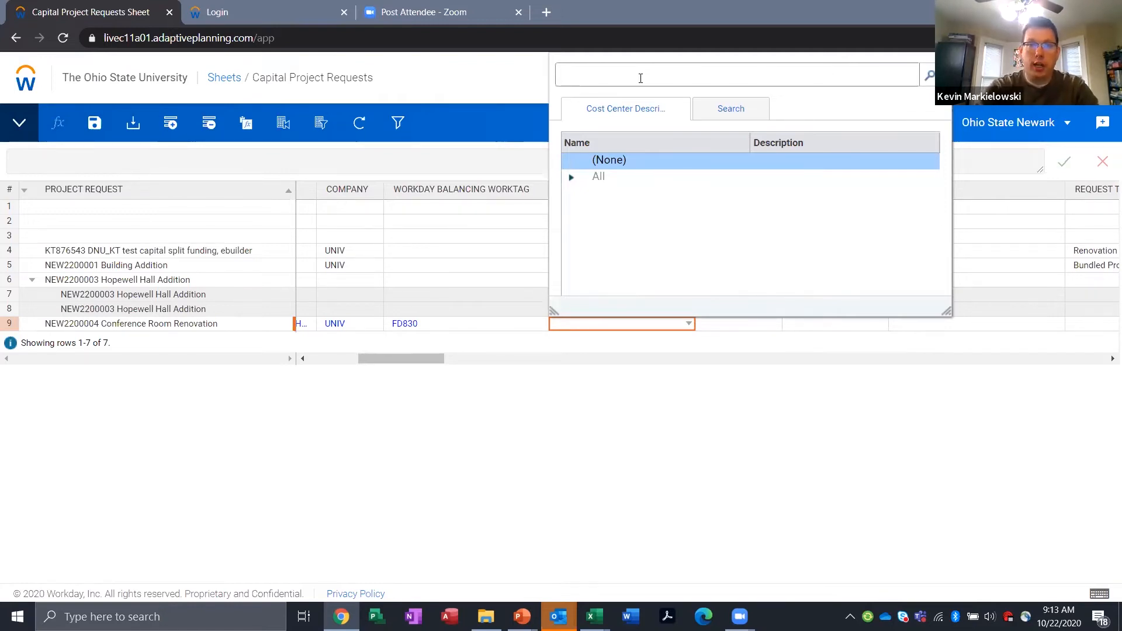
pyautogui.write('newa')
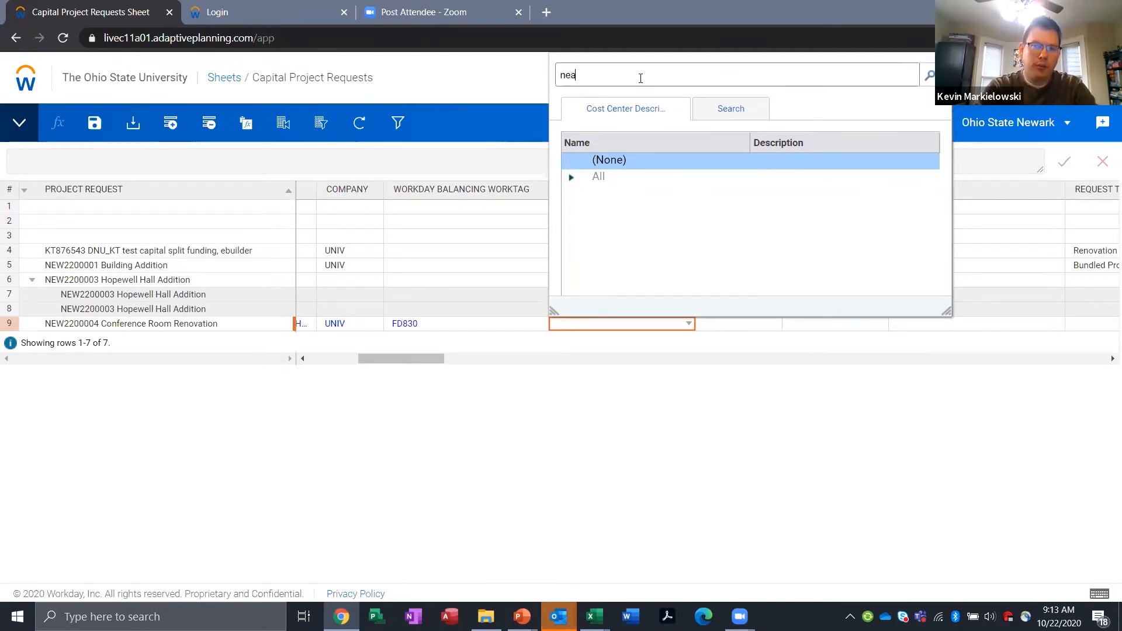
pyautogui.write('rk')
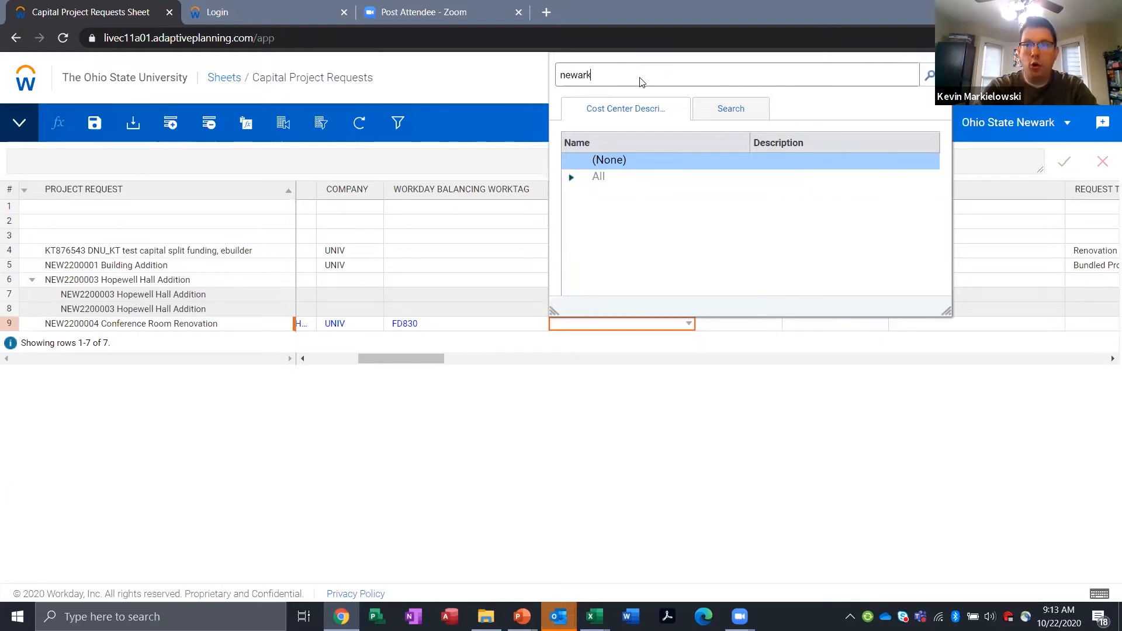
pyautogui.press('Return')
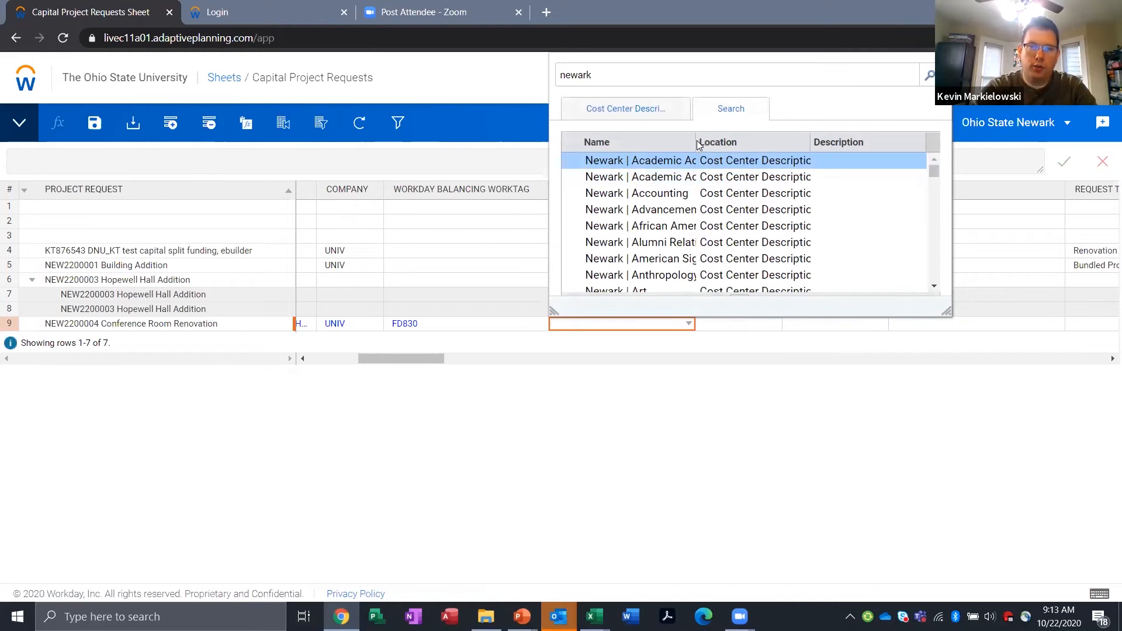
pyautogui.moveTo(695, 143); pyautogui.dragTo(769, 143)
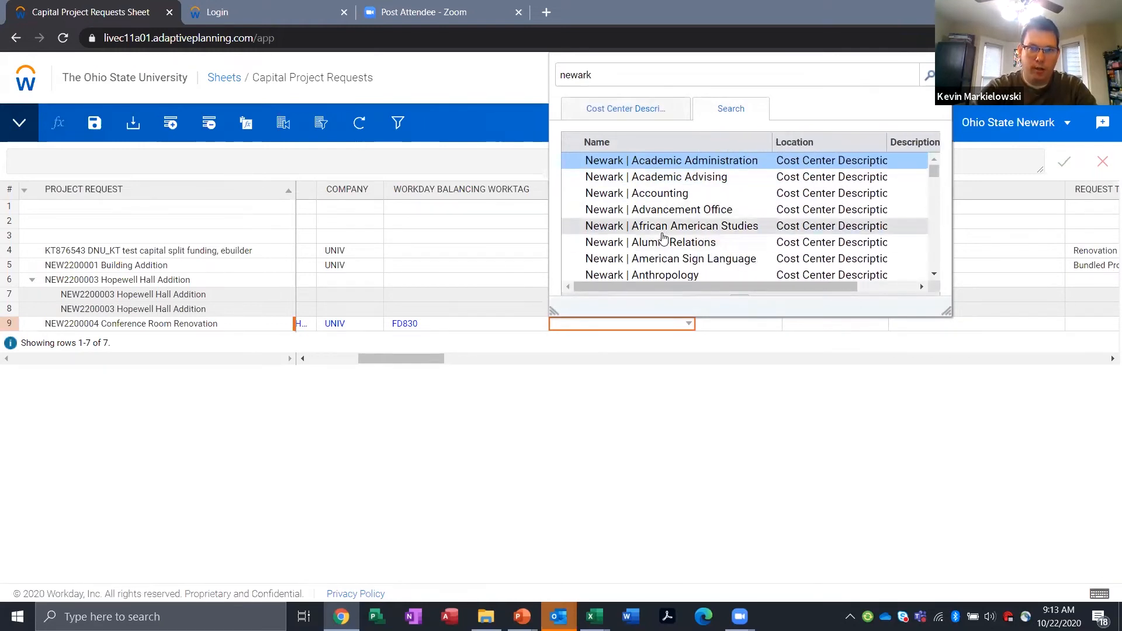
pyautogui.scroll(-1, 663, 237)
pyautogui.scroll(-5, 663, 237)
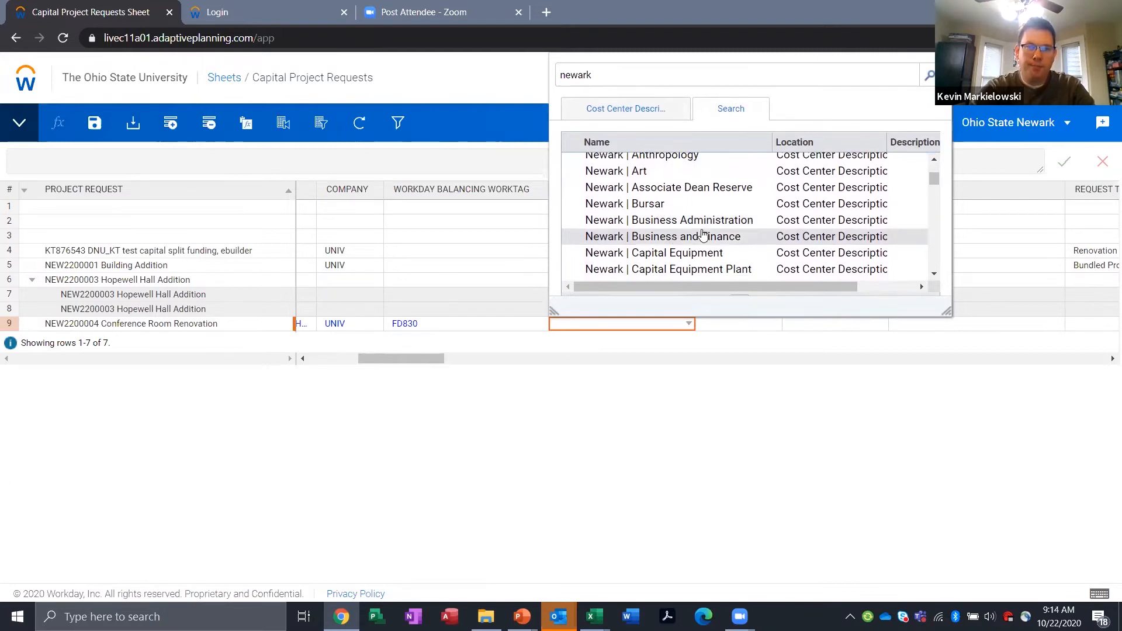
pyautogui.click(703, 239)
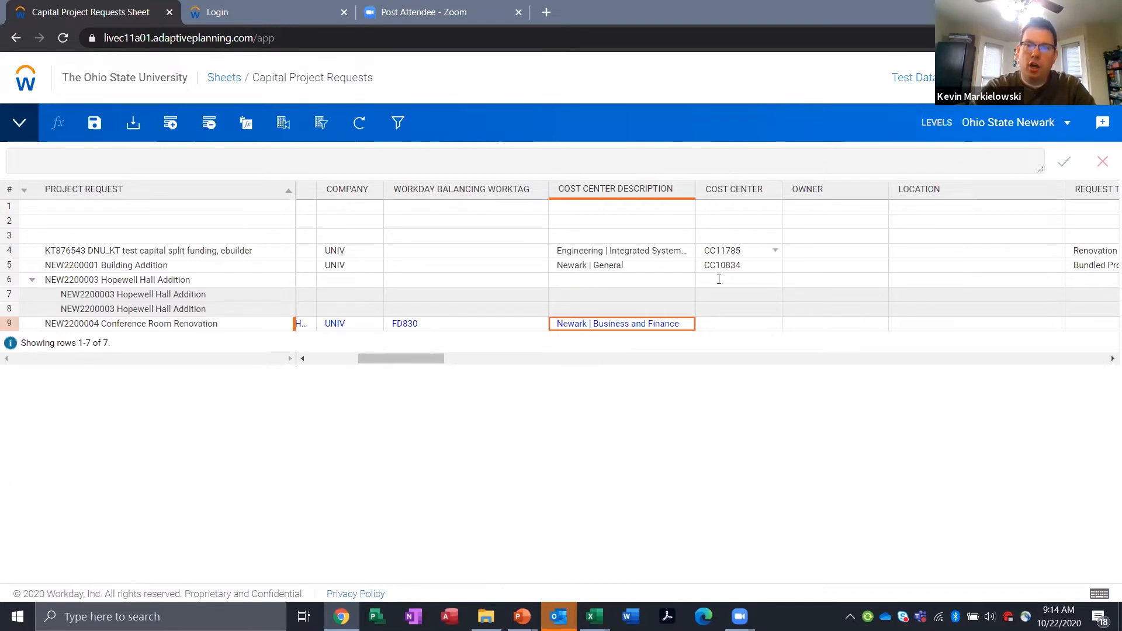
pyautogui.click(774, 325)
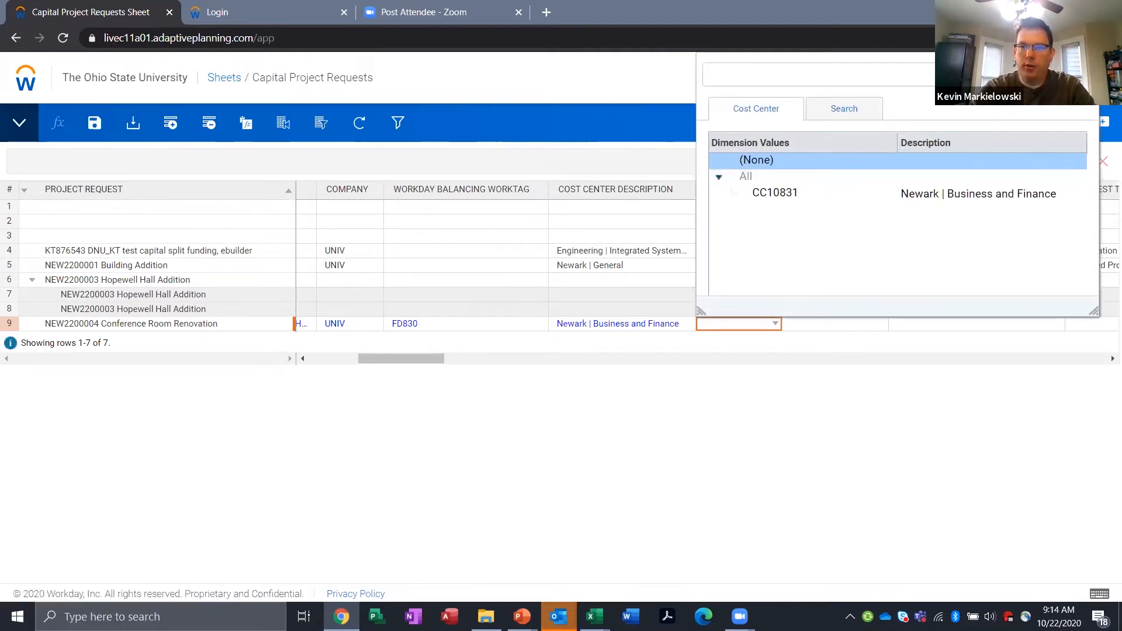
pyautogui.click(769, 200)
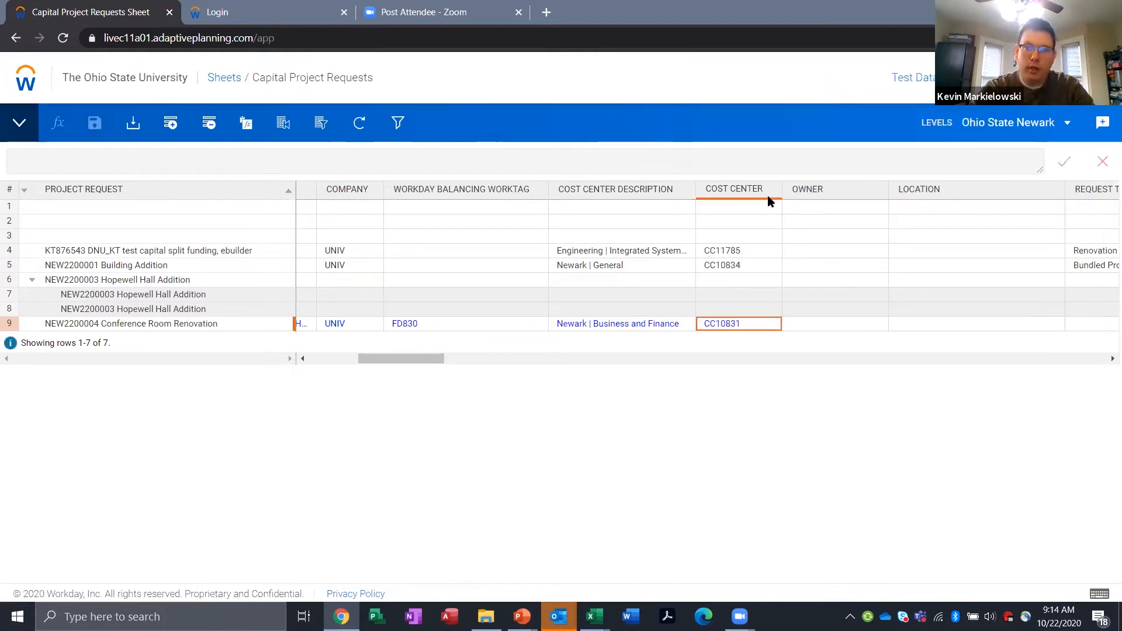
# Step: Change the Conference Room Renovation request's Cost Center Description to "Newark | Capital Equipment" and set its Cost Center to CC13263
pyautogui.click(689, 325)
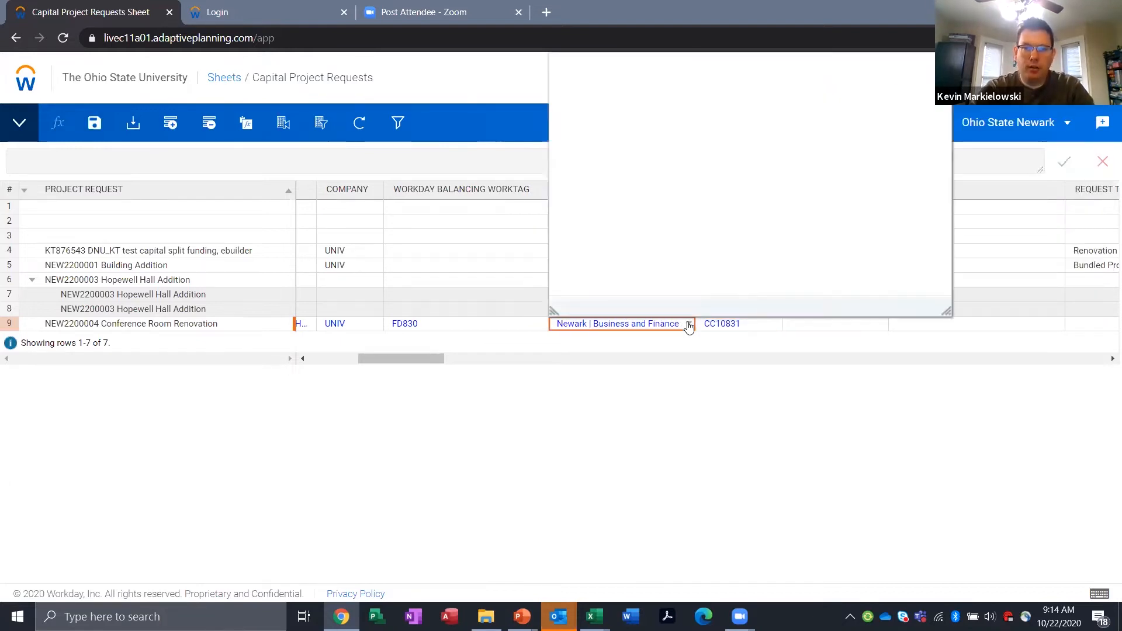
pyautogui.click(652, 72)
pyautogui.write('newa')
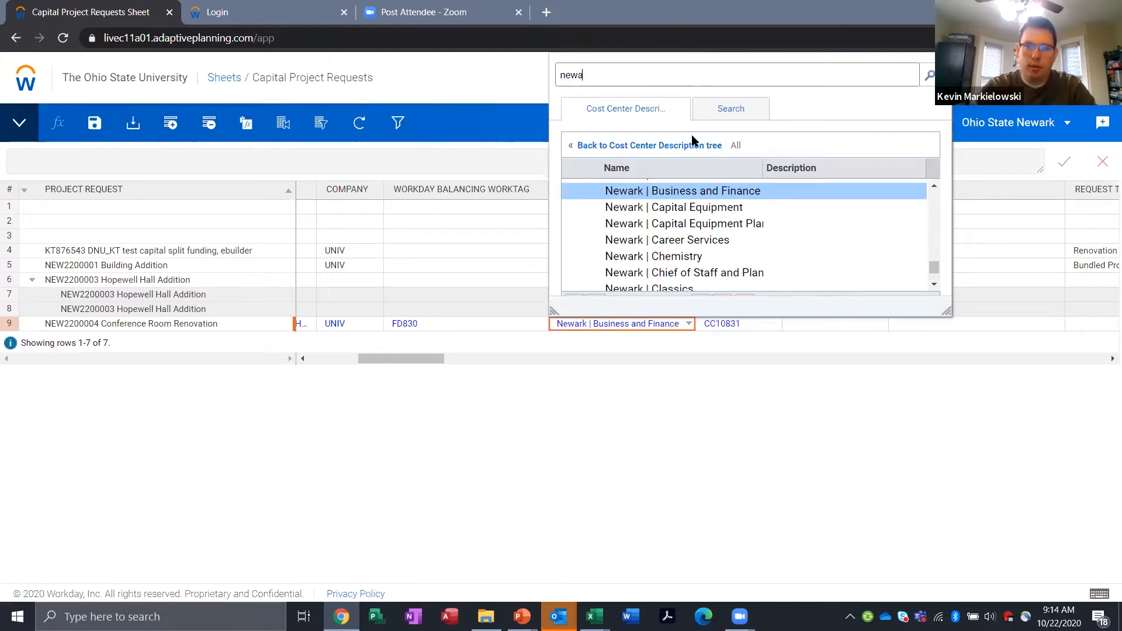
pyautogui.click(707, 207)
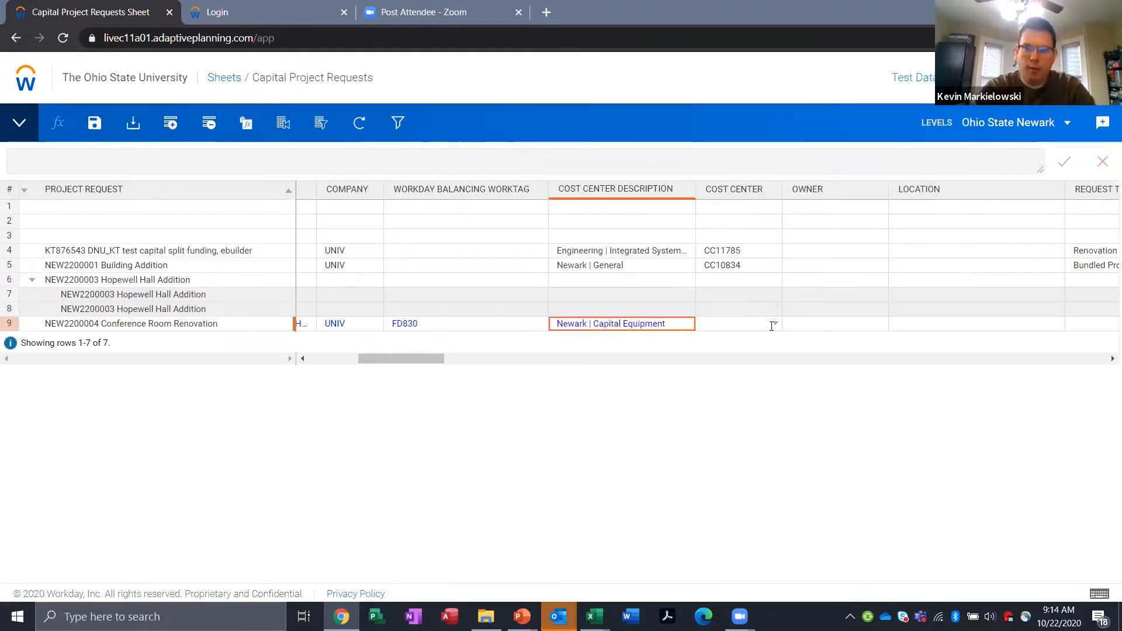
pyautogui.click(775, 324)
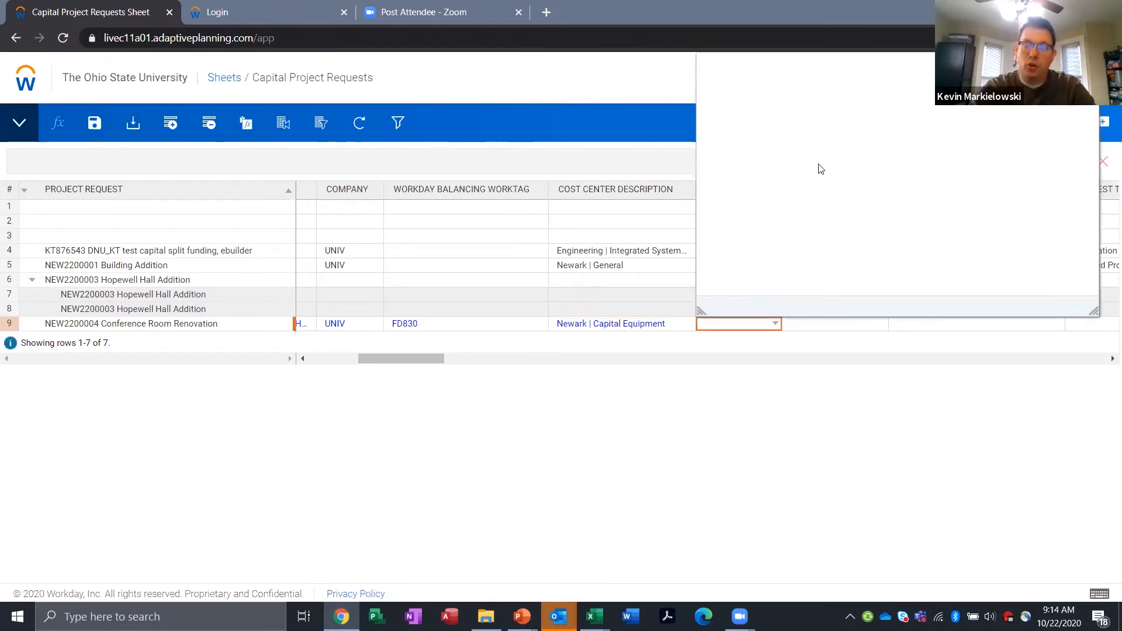
pyautogui.click(792, 201)
pyautogui.click(793, 202)
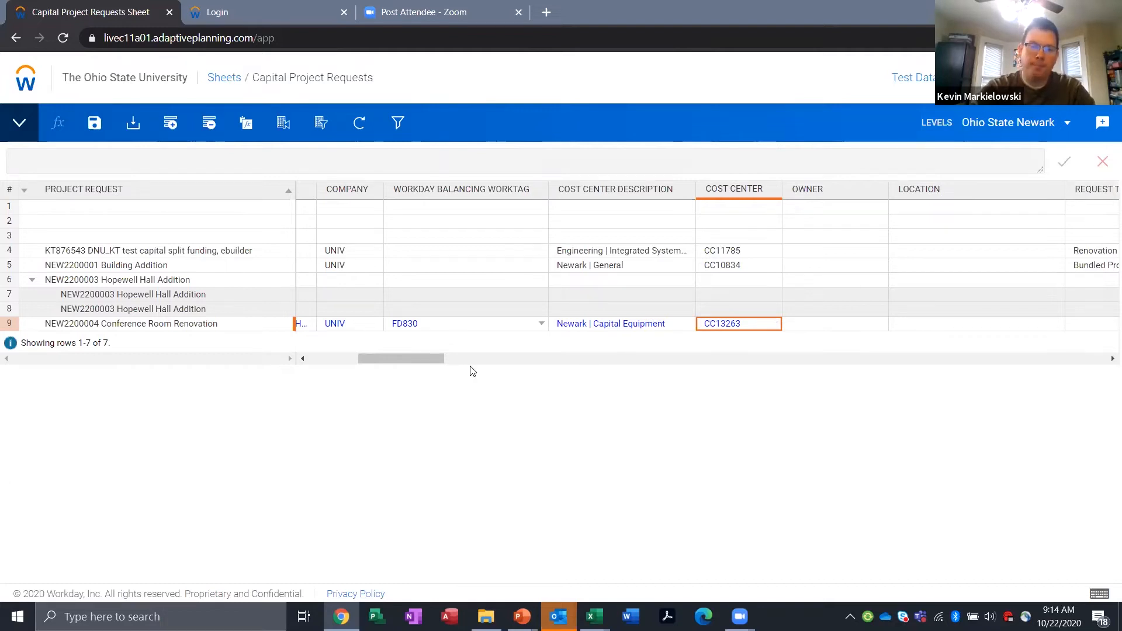
# Step: Enter the owner's full name in the Owner field of the Conference Room Renovation request
pyautogui.moveTo(411, 361); pyautogui.dragTo(448, 370)
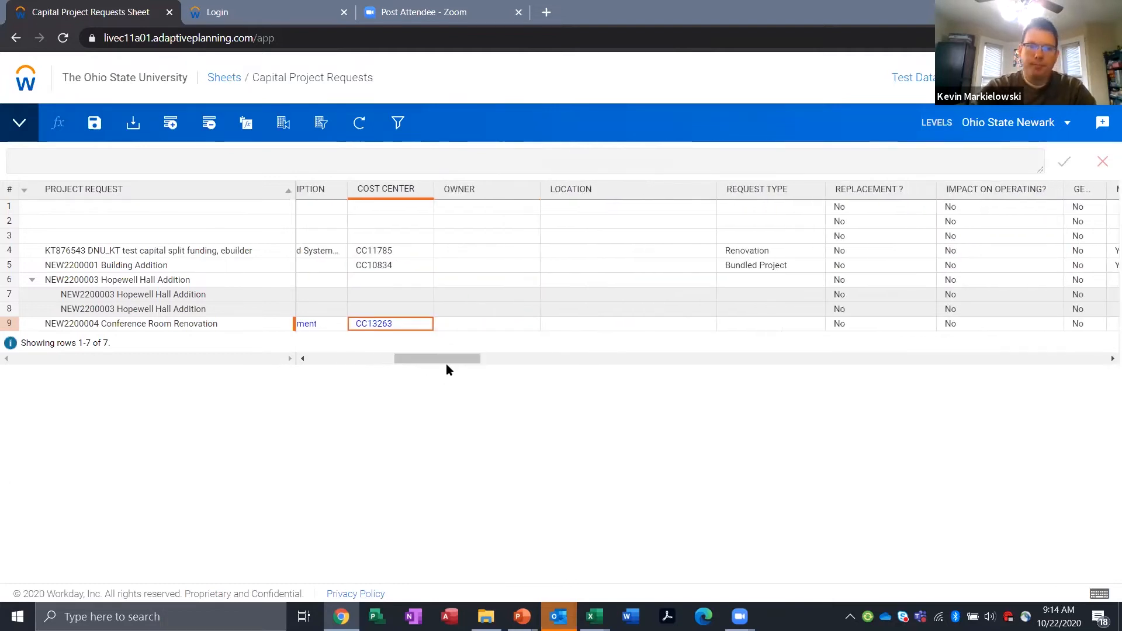
pyautogui.click(487, 325)
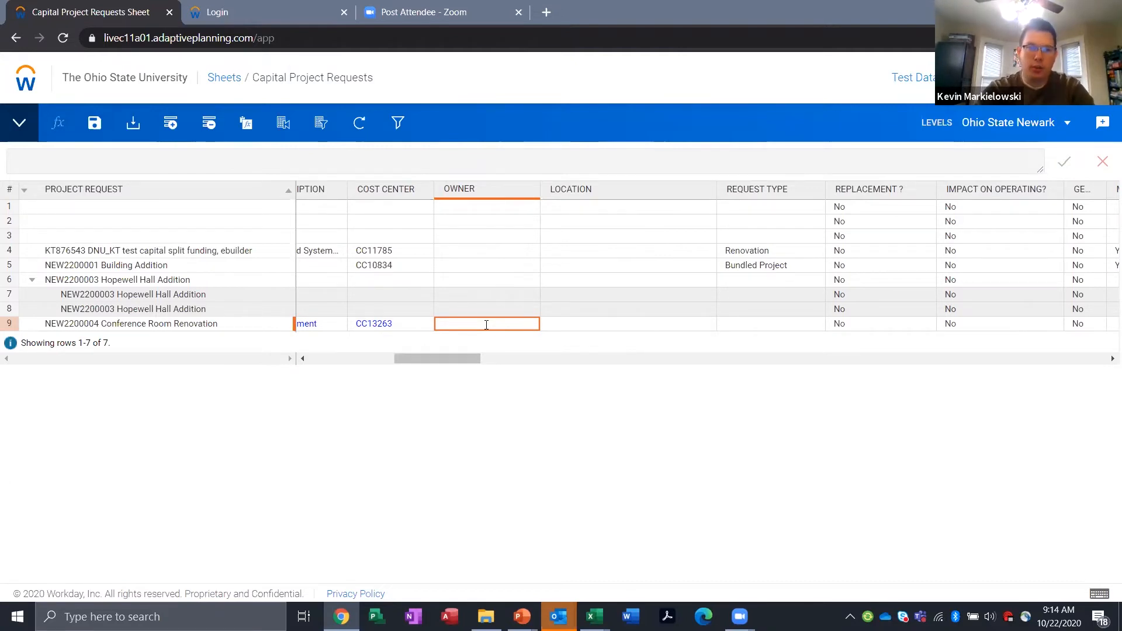
pyautogui.write('M')
pyautogui.press('BackSpace')
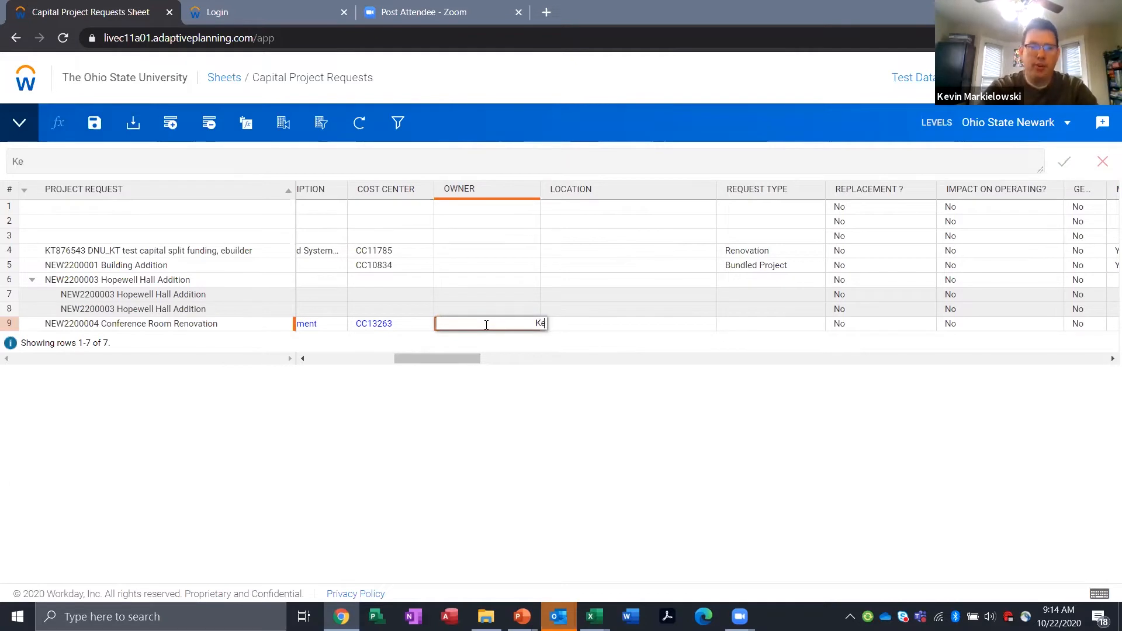
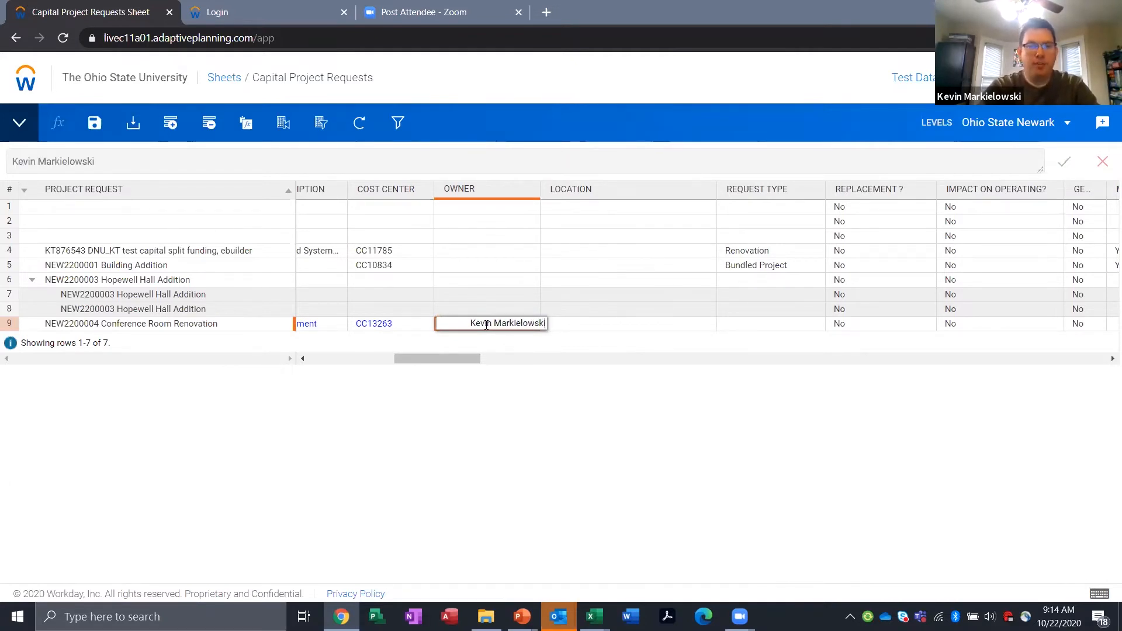
pyautogui.press('Tab')
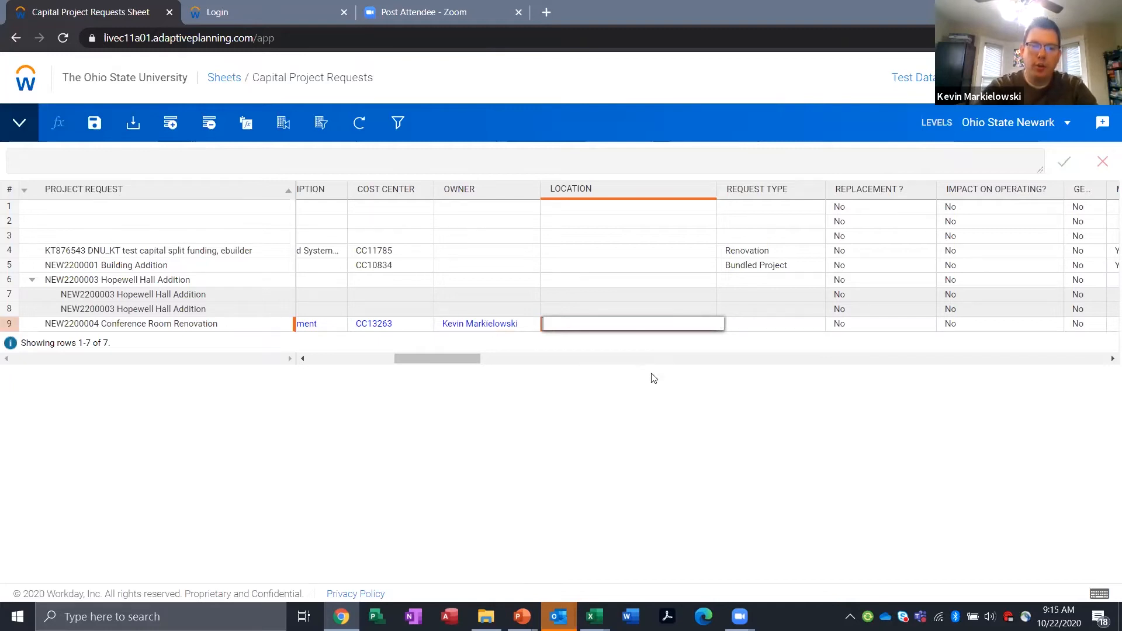
# Step: Search the locations for "hopewell" and set the Conference Room Renovation request's Location to "Floor 01 | Hopewell Hall (0657)"
pyautogui.click(710, 326)
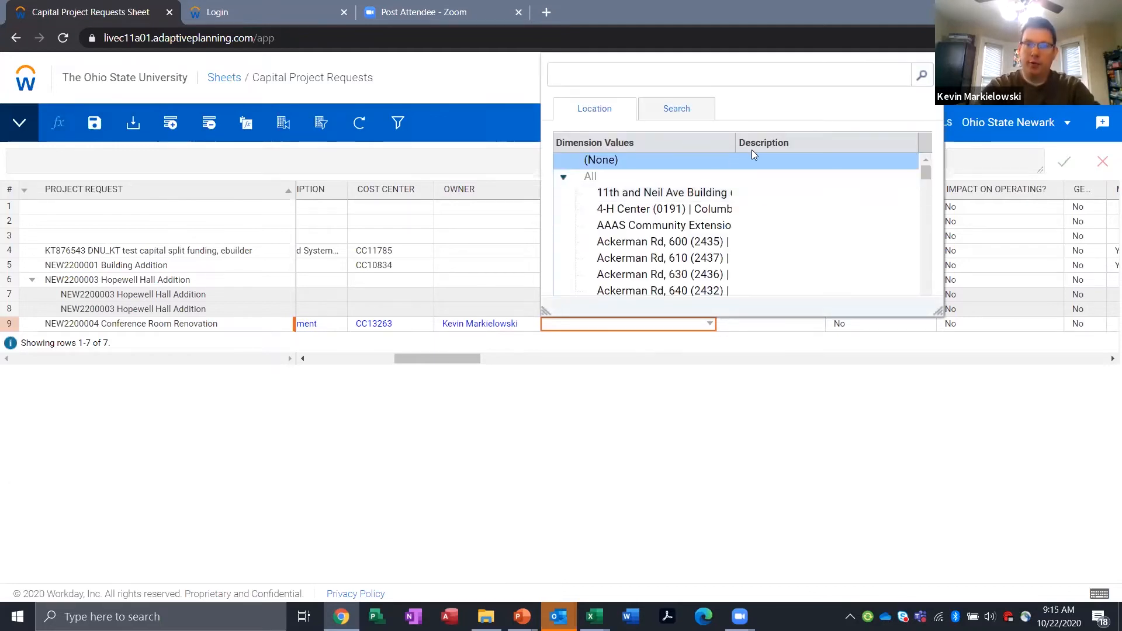
pyautogui.moveTo(736, 144); pyautogui.dragTo(812, 144)
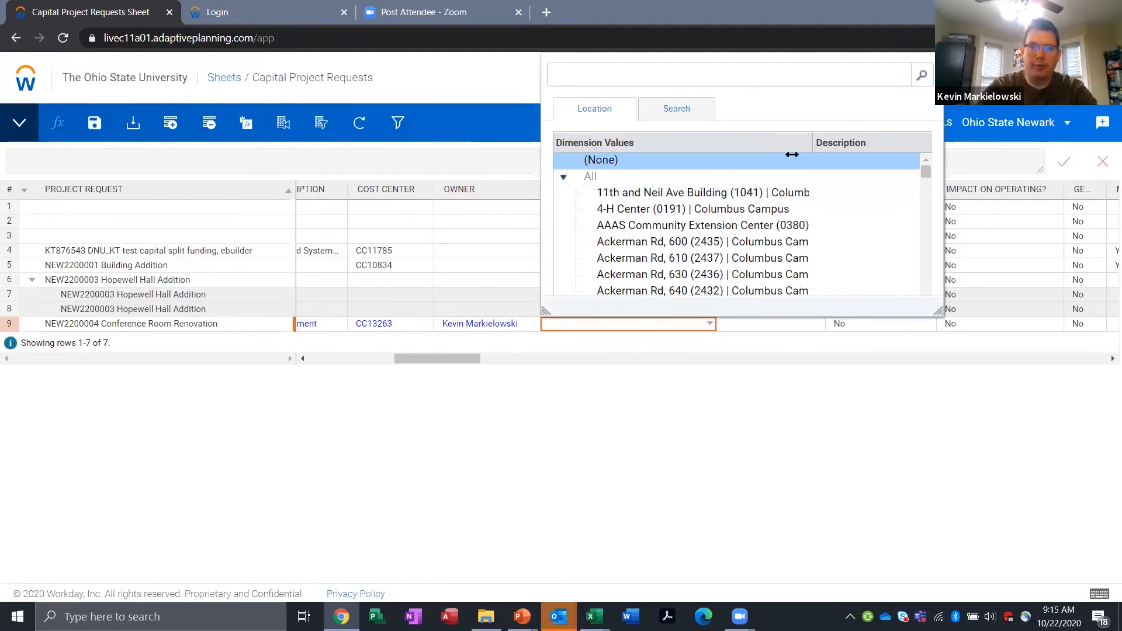
pyautogui.click(615, 78)
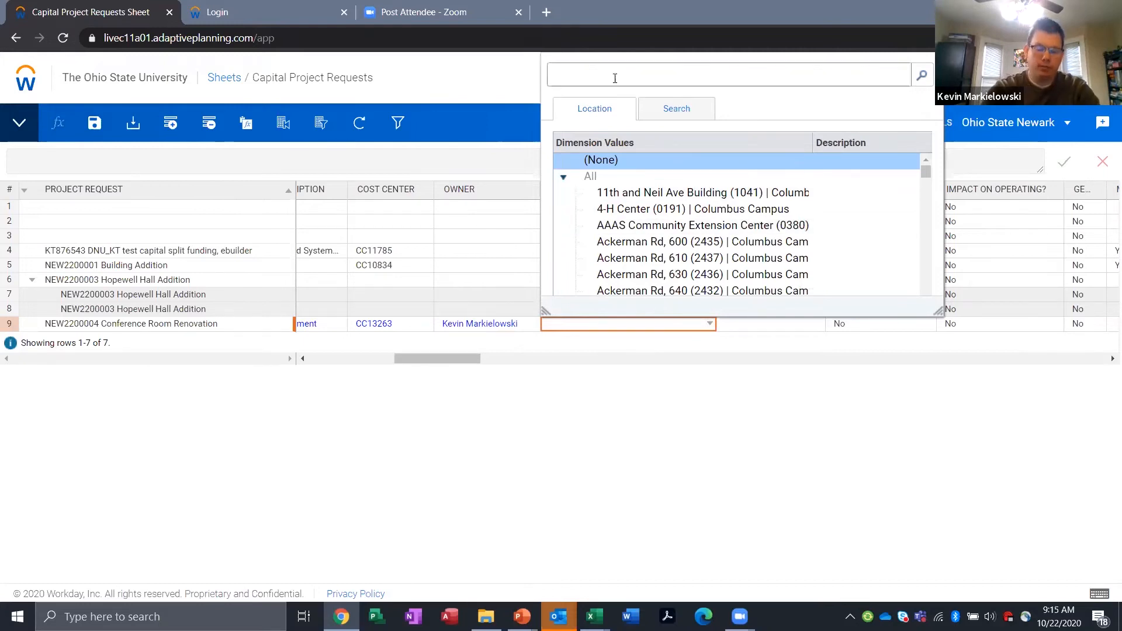
pyautogui.write('hopewell')
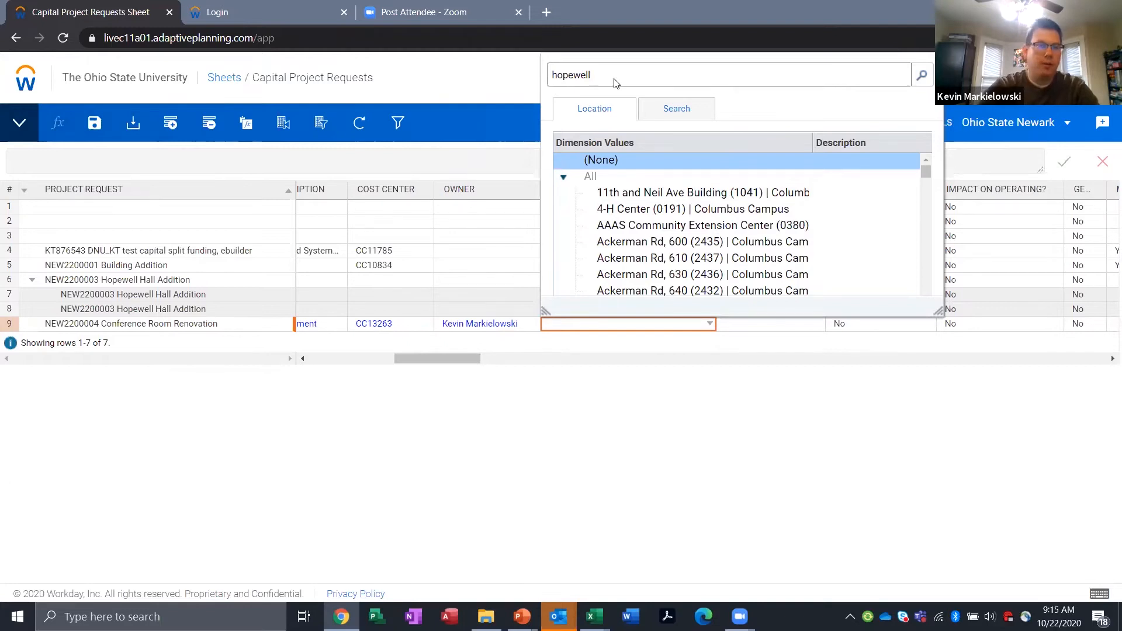
pyautogui.press('Return')
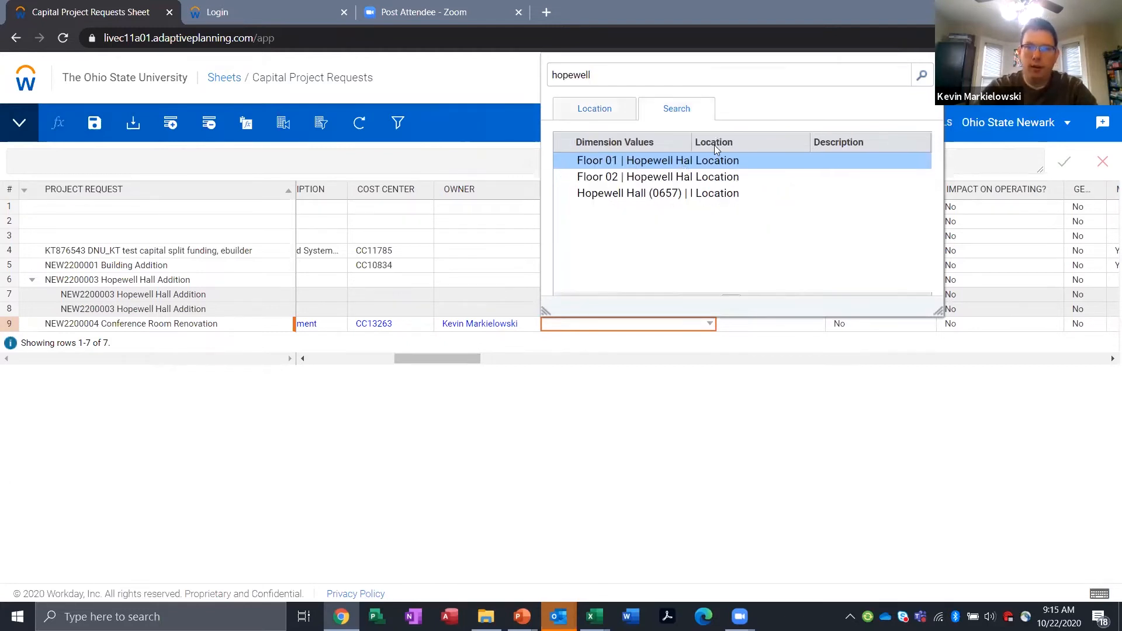
pyautogui.moveTo(689, 141); pyautogui.dragTo(802, 142)
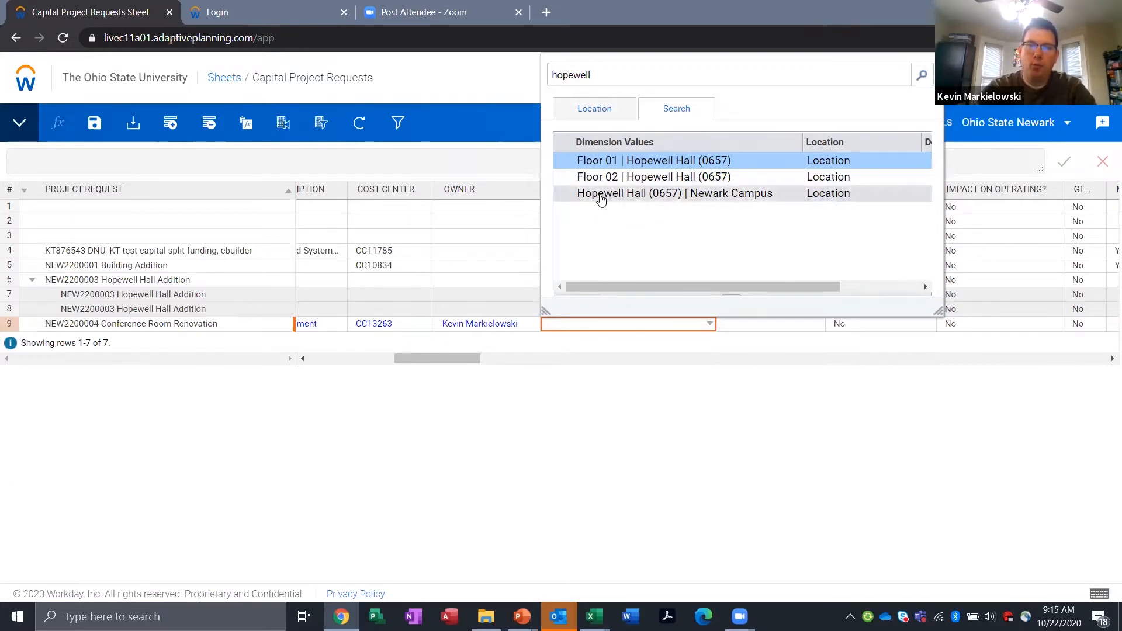
pyautogui.doubleClick(609, 166)
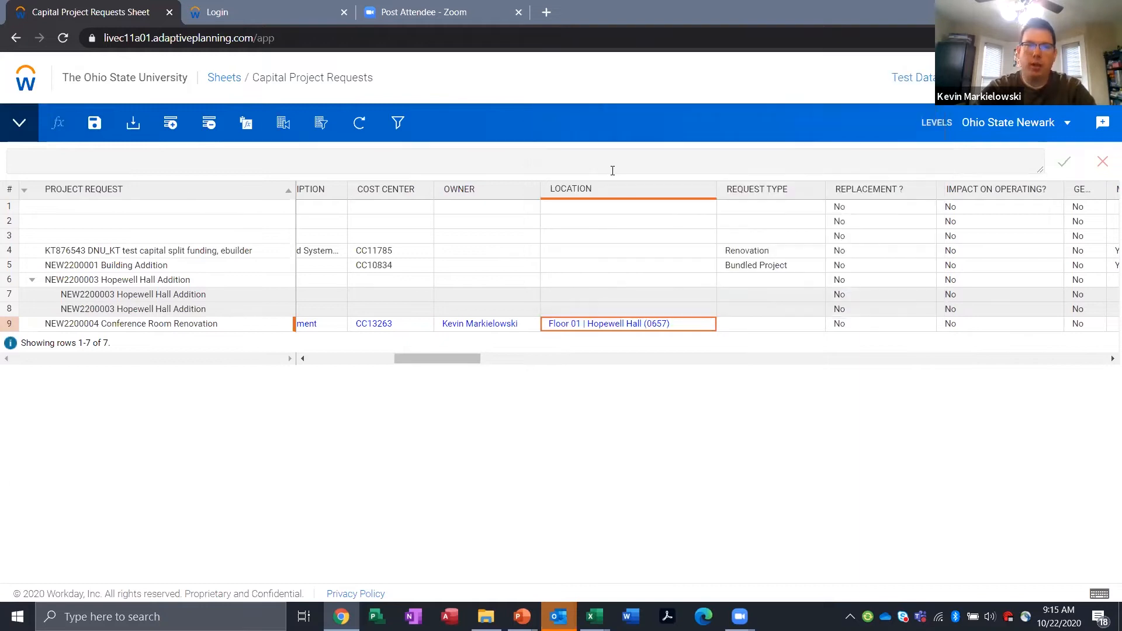
# Step: Change the Conference Room Renovation request's Location to "Floor 02 | Hopewell Hall (0657)" by searching for "hopewell"
pyautogui.click(709, 325)
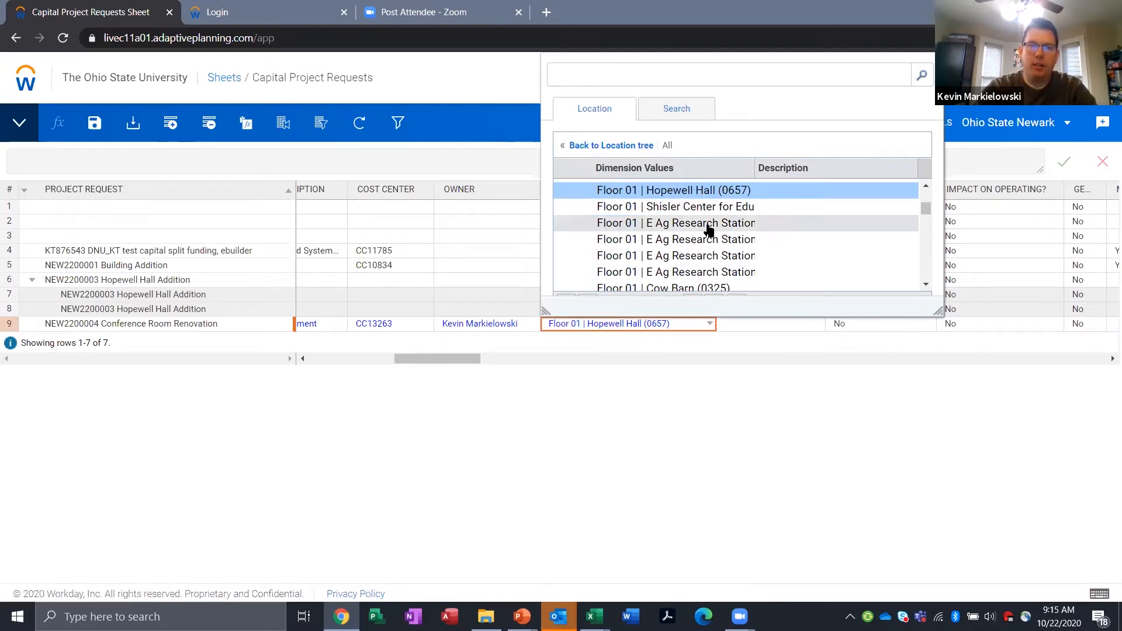
pyautogui.scroll(-5, 708, 229)
pyautogui.click(634, 74)
pyautogui.write('hopewell')
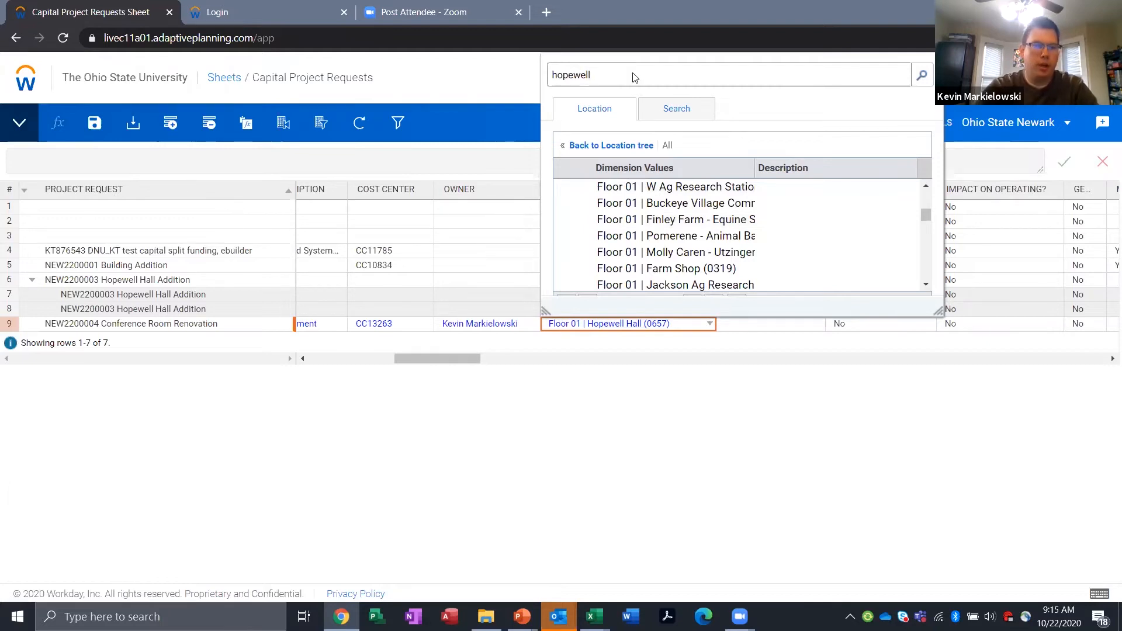
pyautogui.press('Return')
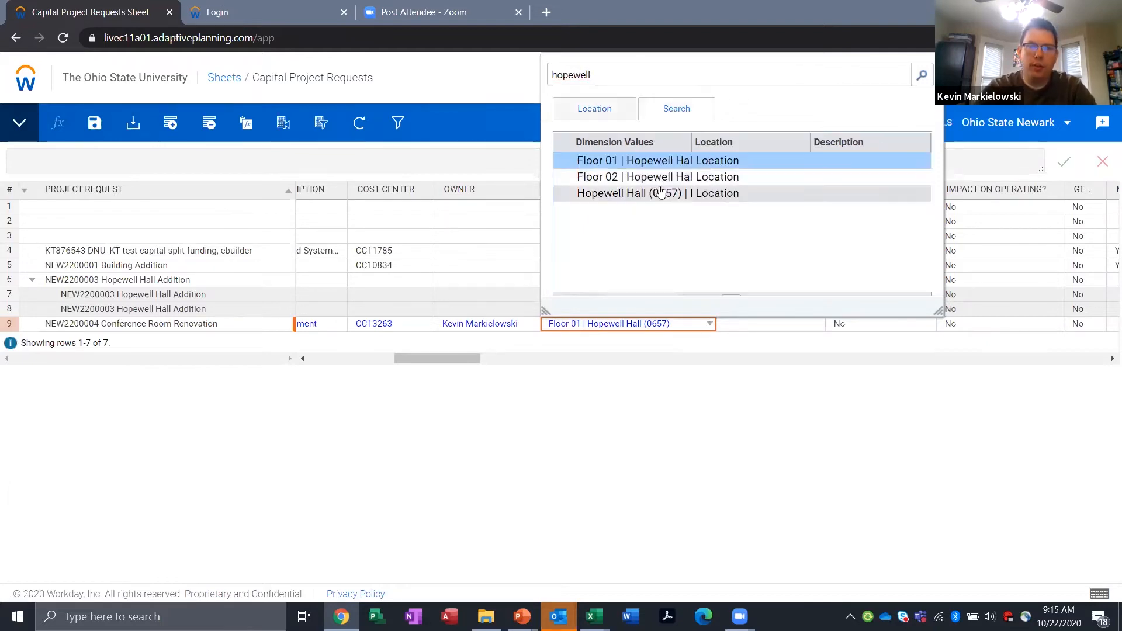
pyautogui.doubleClick(651, 180)
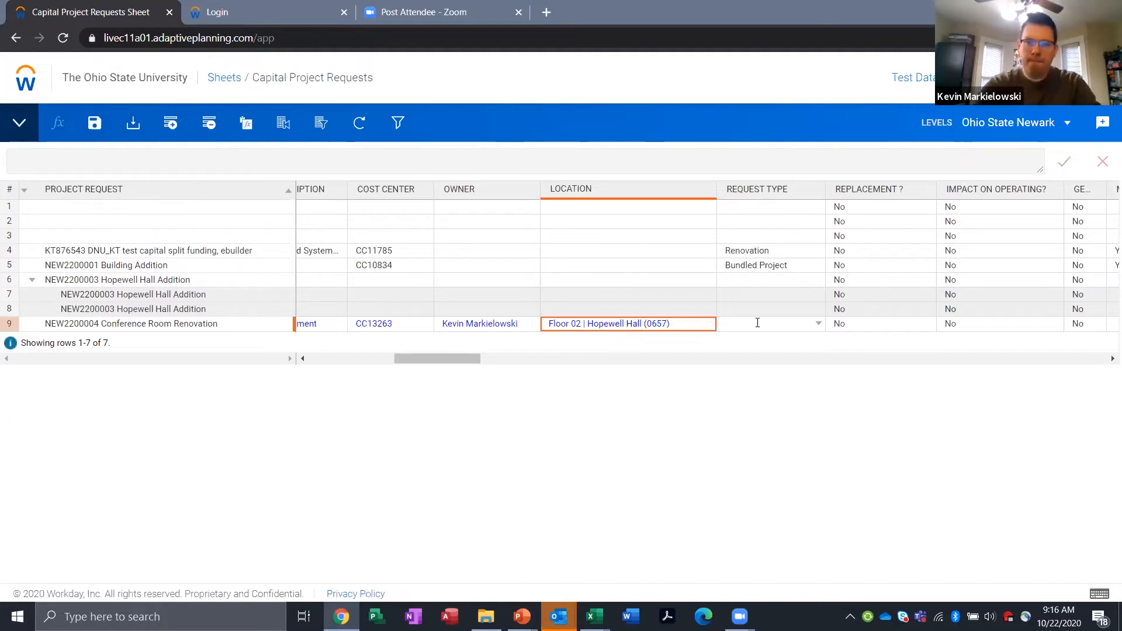
# Step: Review the available request types and set the Conference Room Renovation request's Request Type to Renovation
pyautogui.click(820, 326)
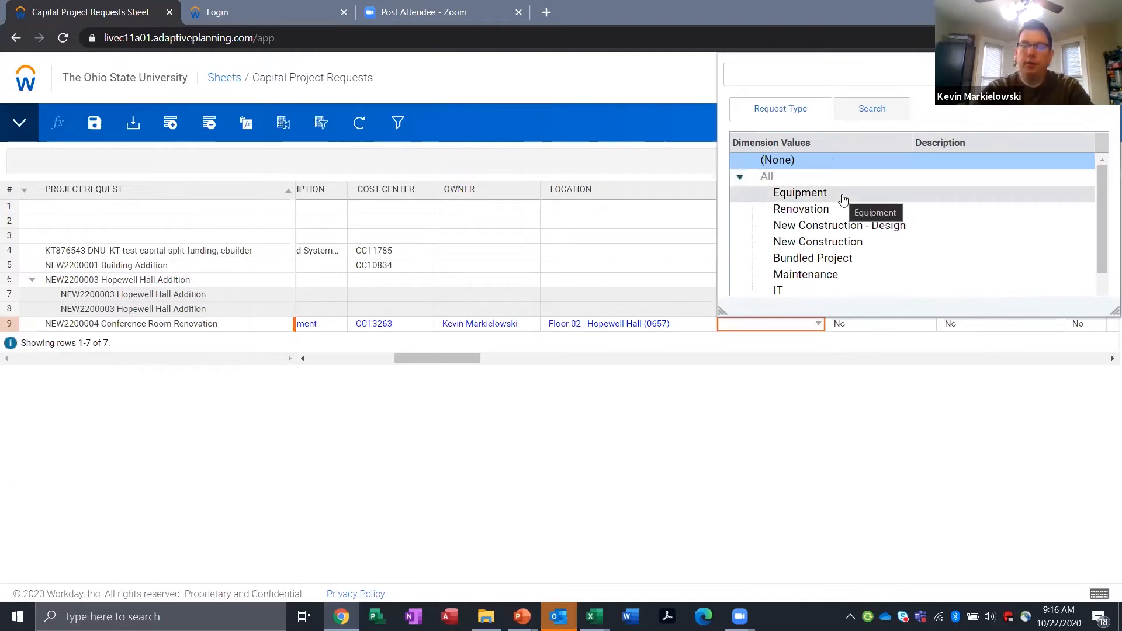
pyautogui.scroll(-2, 843, 199)
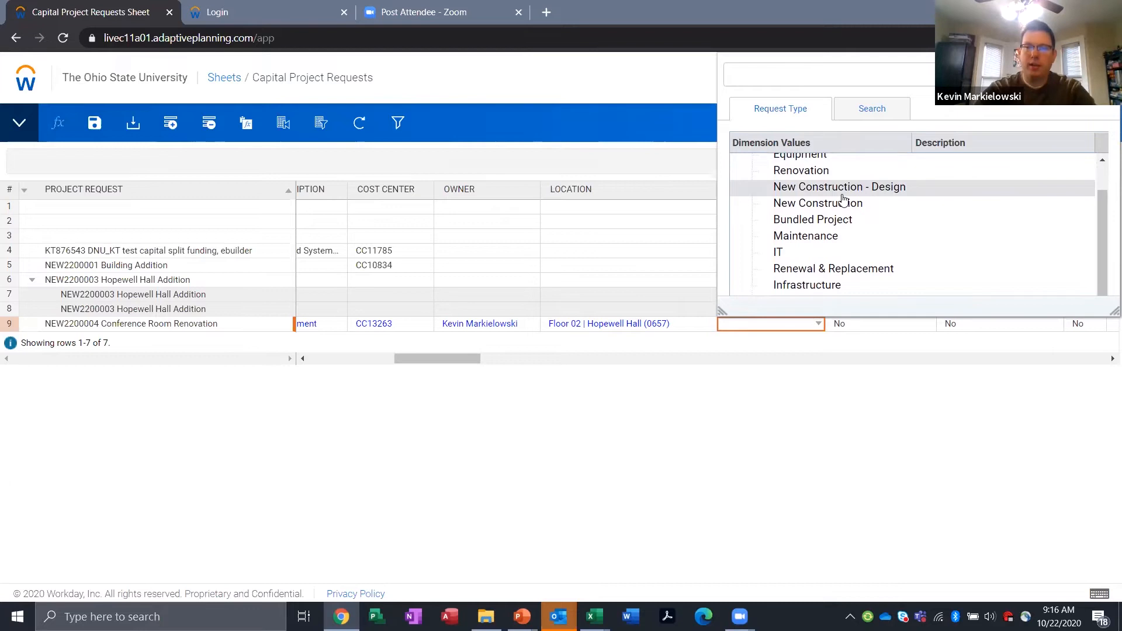
pyautogui.scroll(1, 843, 199)
pyautogui.scroll(1, 844, 200)
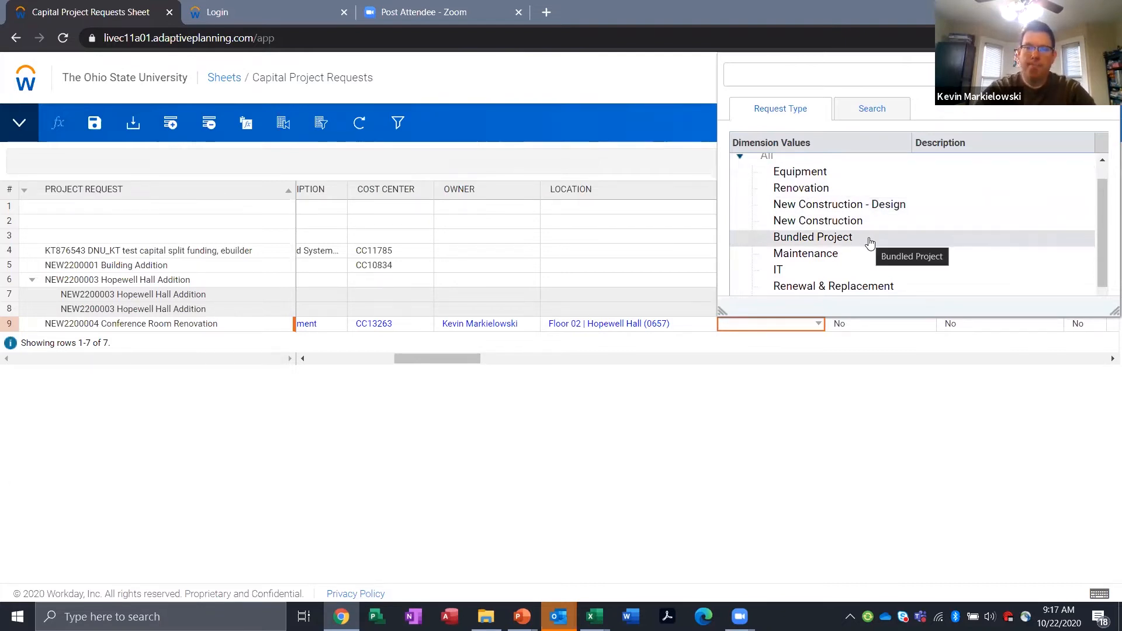
pyautogui.scroll(-1, 870, 243)
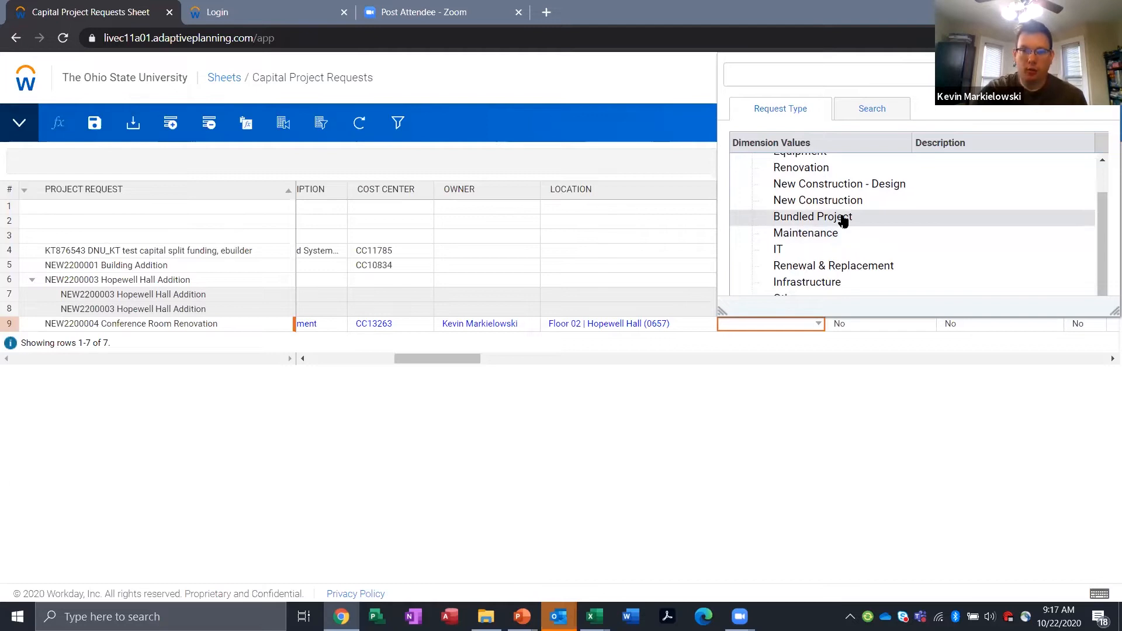
pyautogui.scroll(1, 841, 217)
pyautogui.click(805, 178)
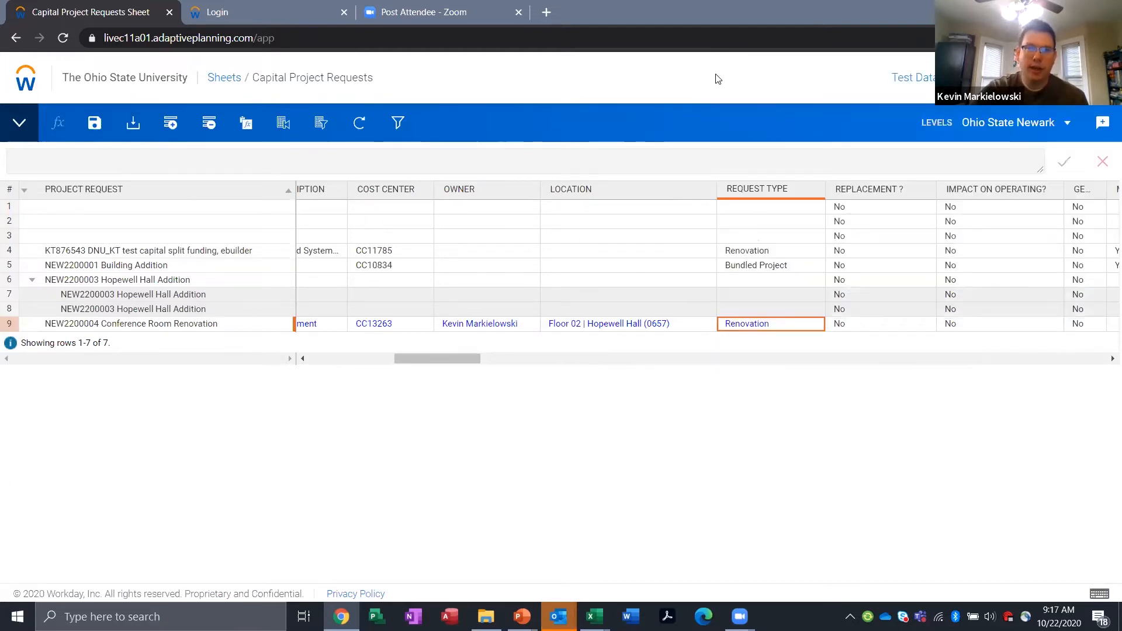
# Step: Widen the Generate Revenue? and Managed in e-Builder columns so their full headings fit
pyautogui.moveTo(442, 359); pyautogui.dragTo(478, 359)
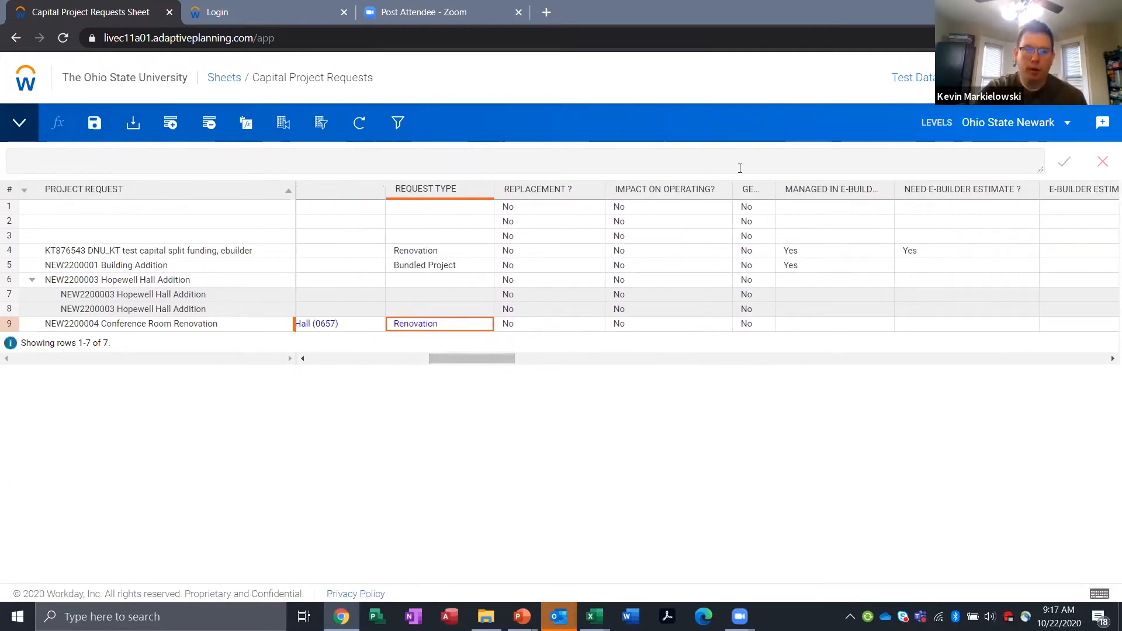
pyautogui.moveTo(775, 195); pyautogui.dragTo(854, 191)
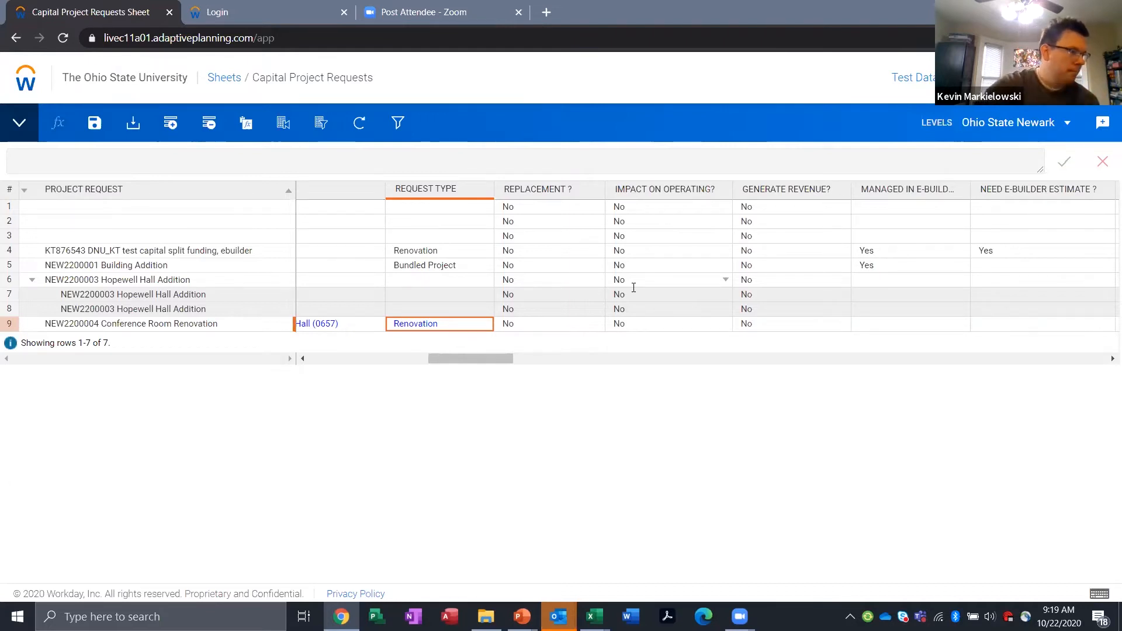
pyautogui.moveTo(471, 361); pyautogui.dragTo(523, 376)
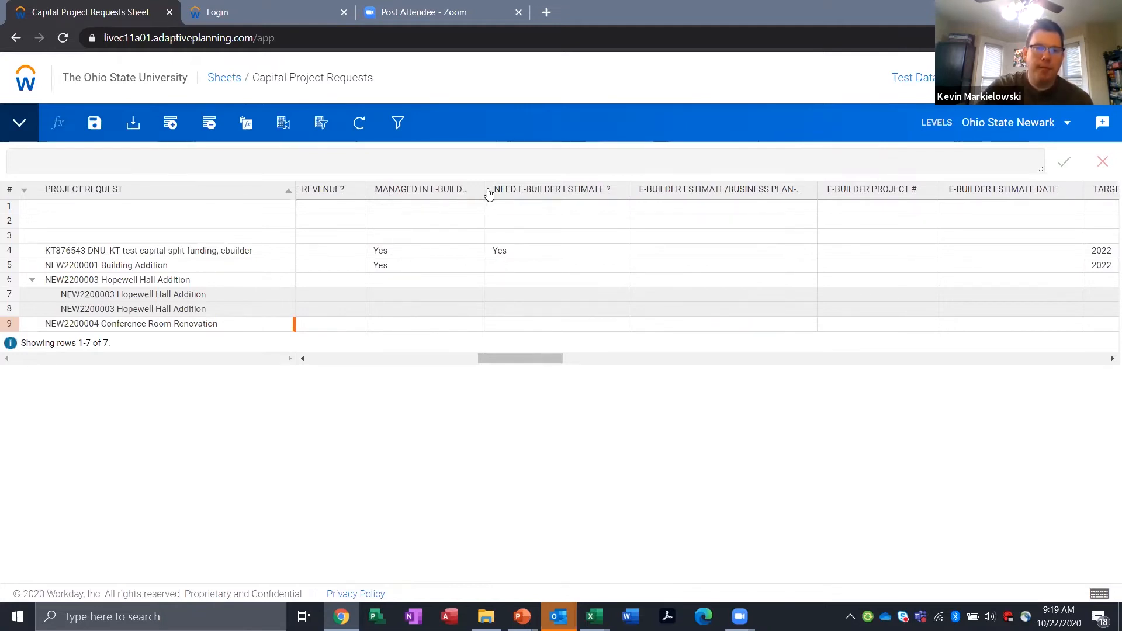
pyautogui.moveTo(484, 189); pyautogui.dragTo(532, 188)
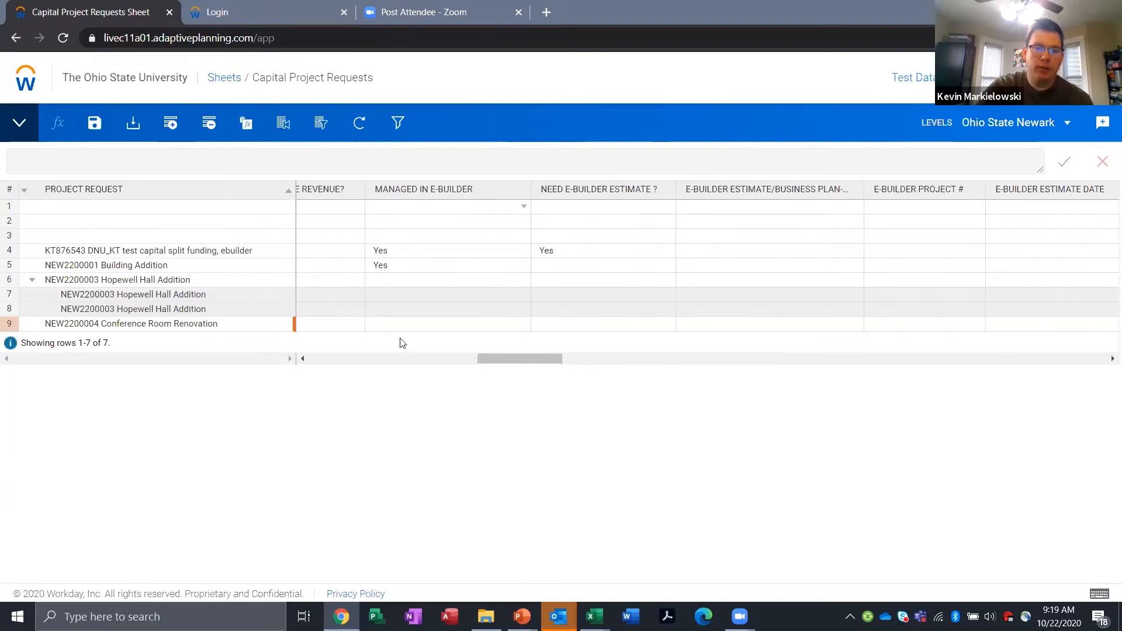
# Step: Set both Managed in e-Builder and Need e-Builder Estimate? to Yes for the Conference Room Renovation request
pyautogui.click(523, 324)
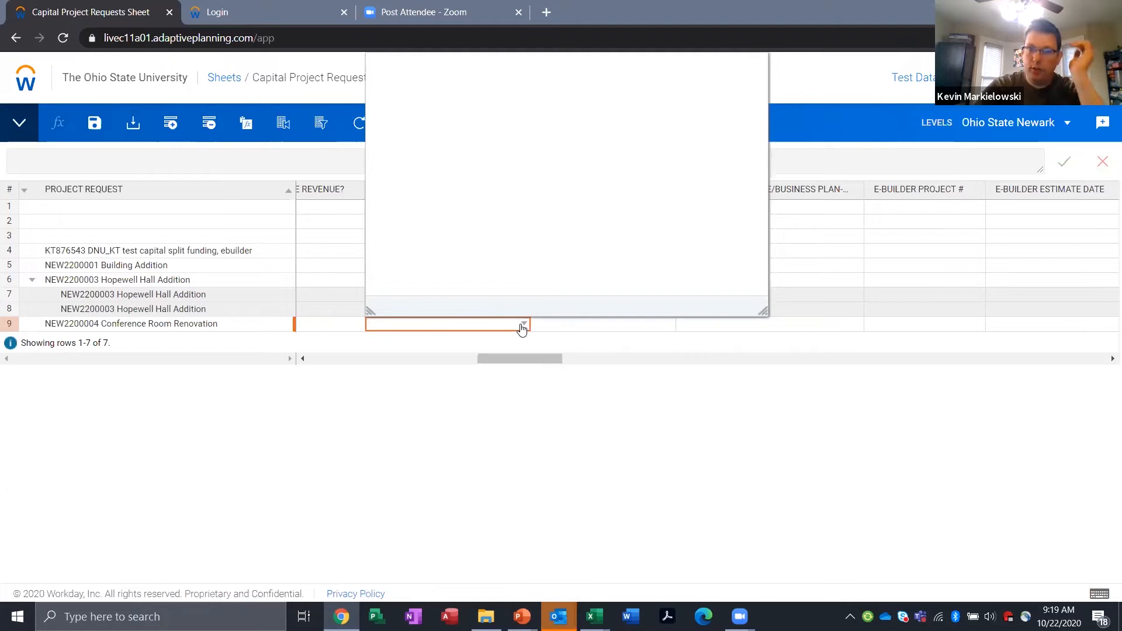
pyautogui.write('y')
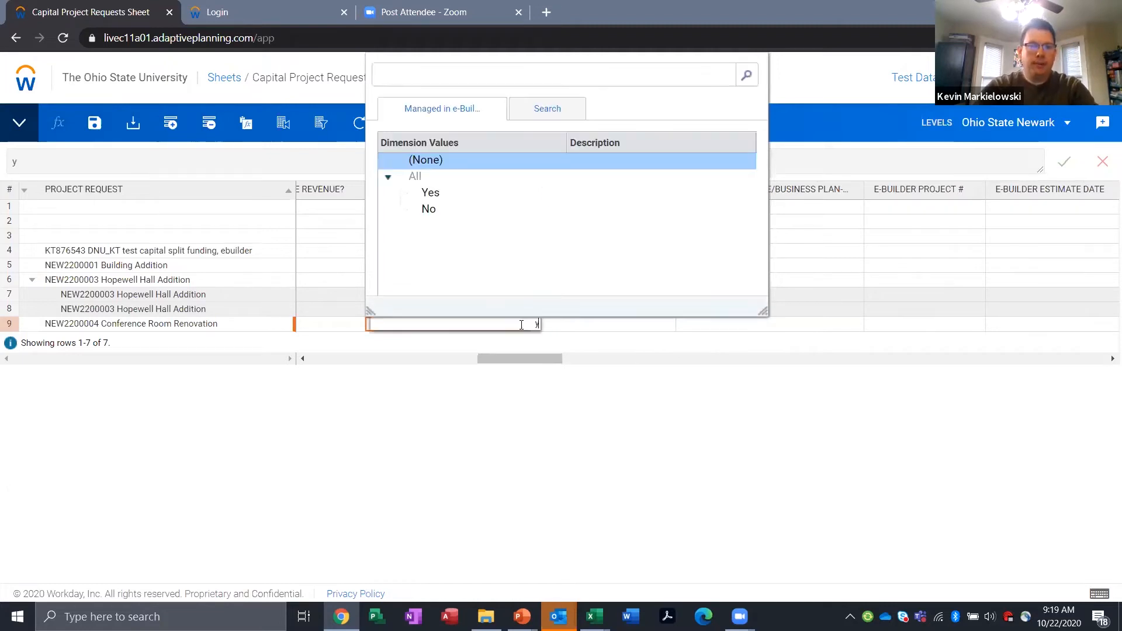
pyautogui.click(433, 195)
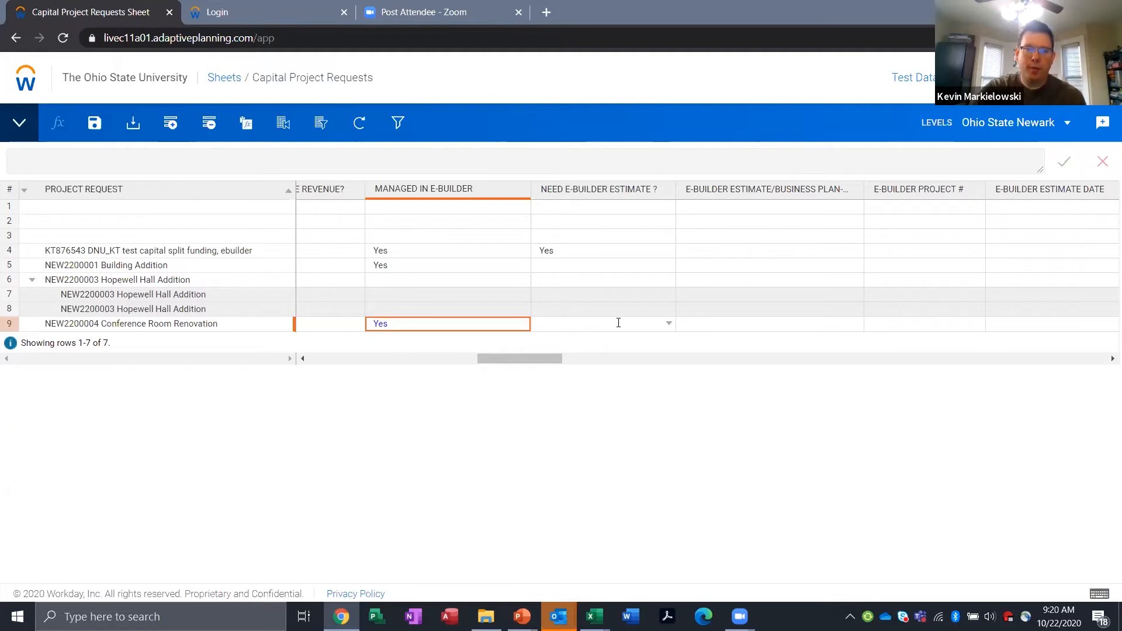
pyautogui.click(669, 324)
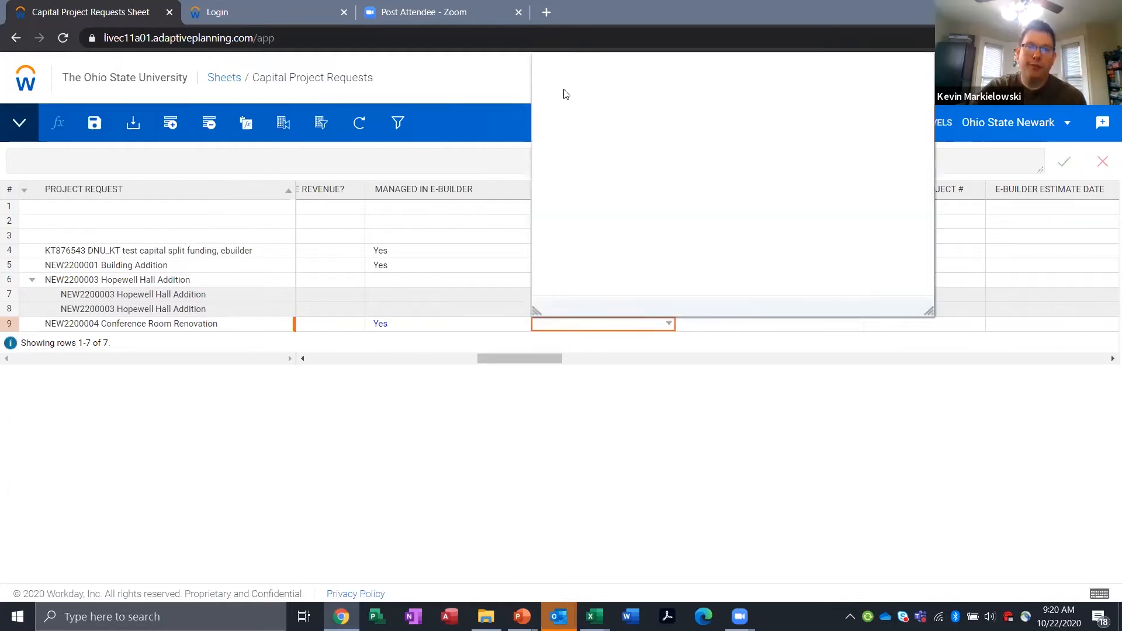
pyautogui.click(602, 193)
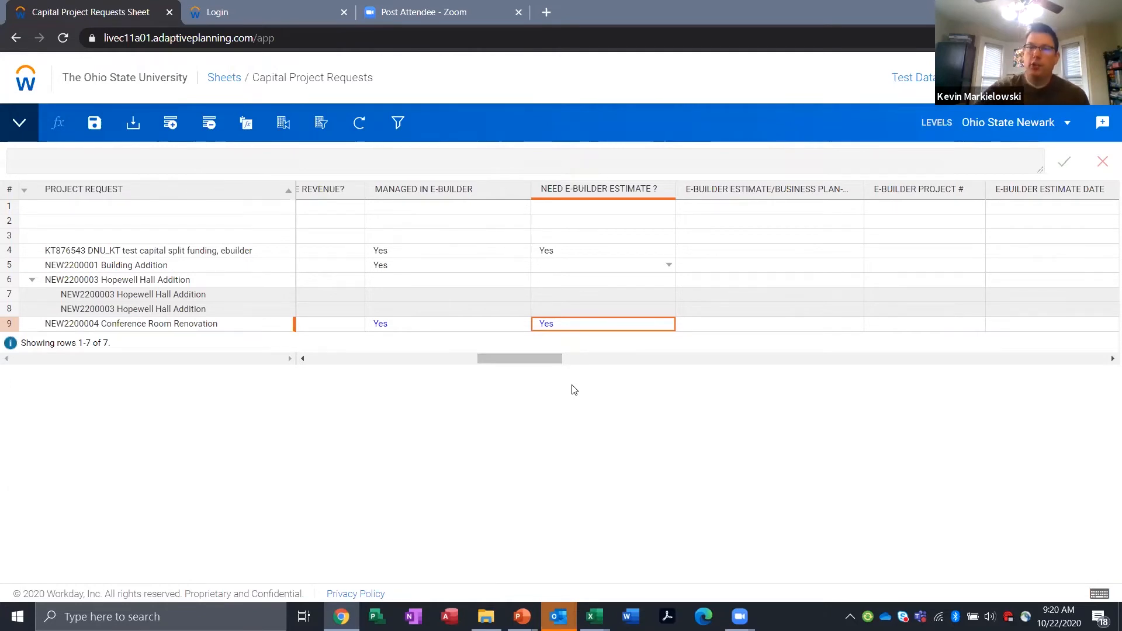
# Step: Change the Conference Room Renovation request's Need e-Builder Estimate? value to No
pyautogui.moveTo(519, 353); pyautogui.dragTo(546, 363)
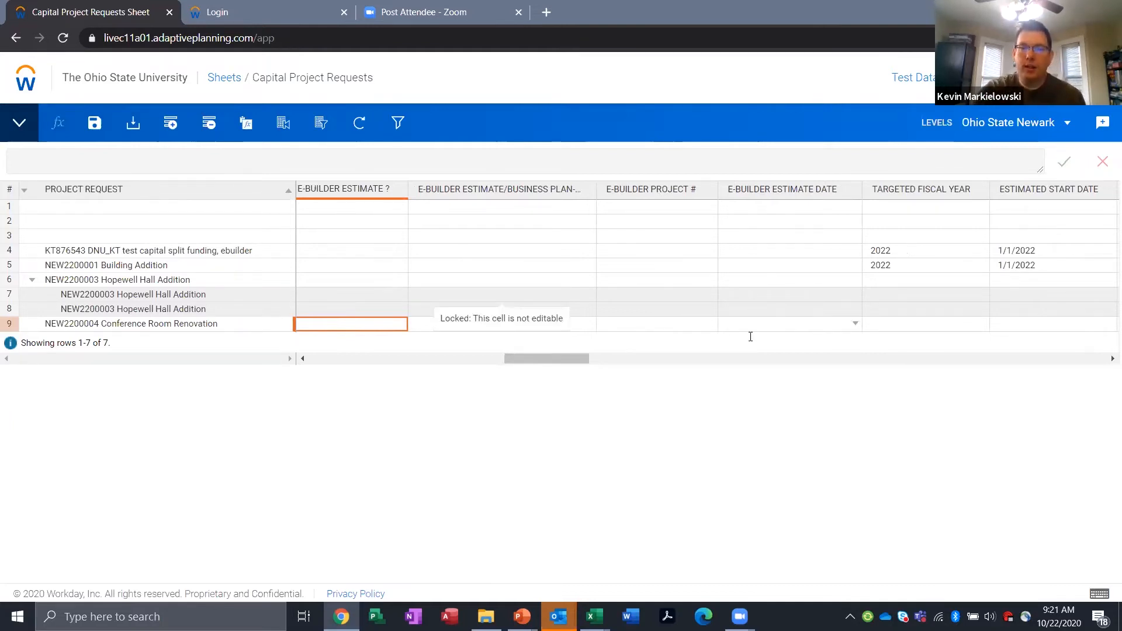
pyautogui.moveTo(574, 358); pyautogui.dragTo(538, 360)
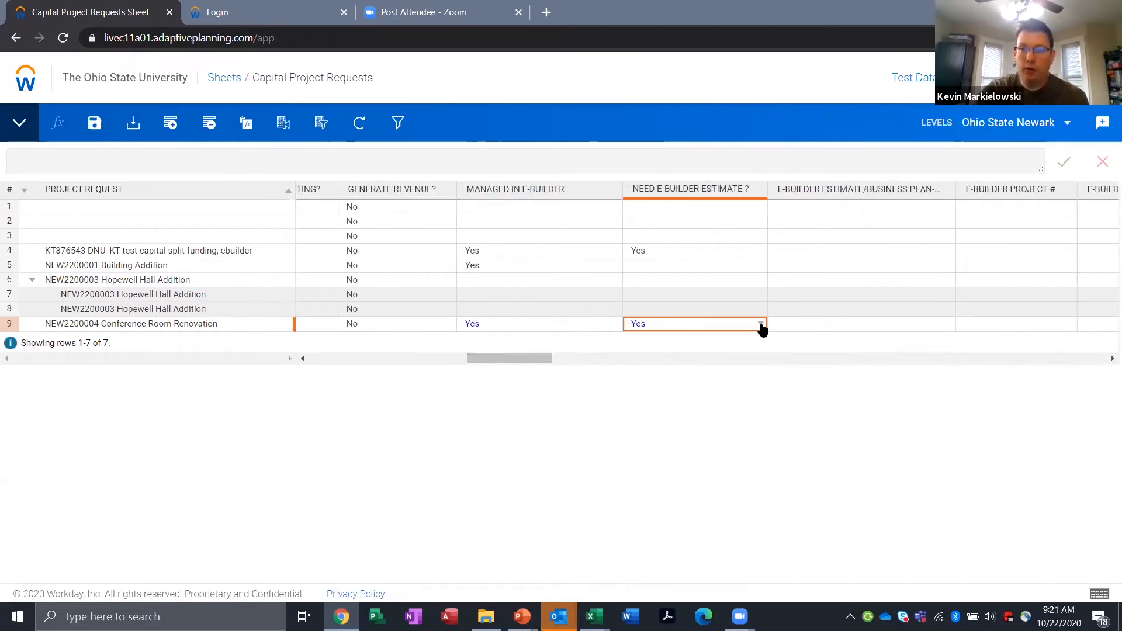
pyautogui.click(760, 323)
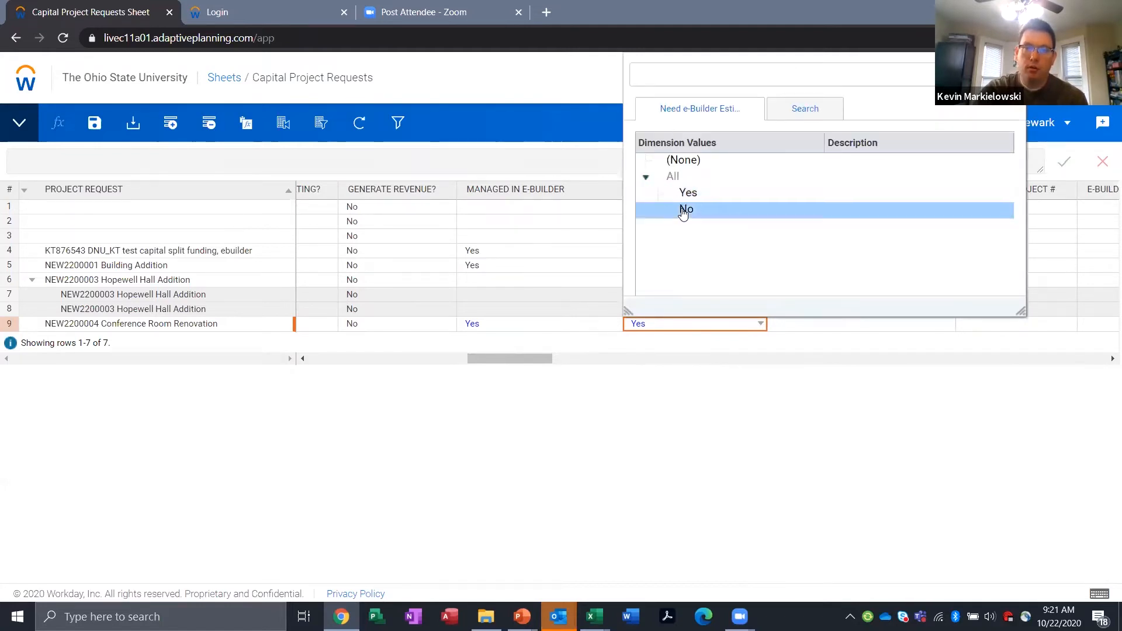
pyautogui.click(684, 209)
pyautogui.moveTo(514, 363); pyautogui.dragTo(537, 372)
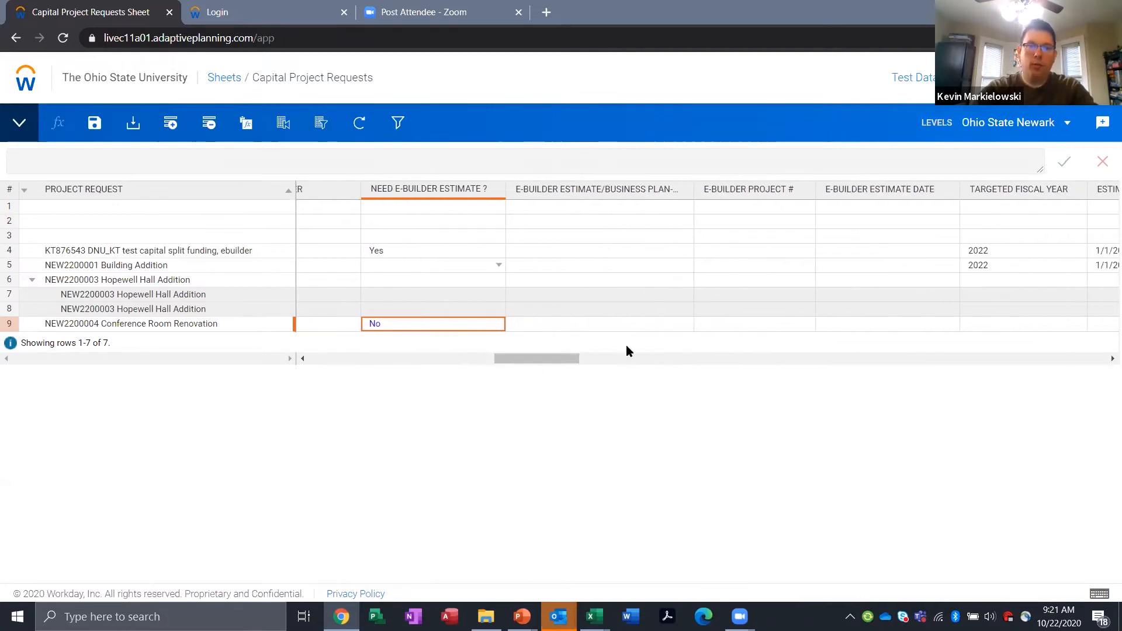
pyautogui.moveTo(562, 353); pyautogui.dragTo(576, 363)
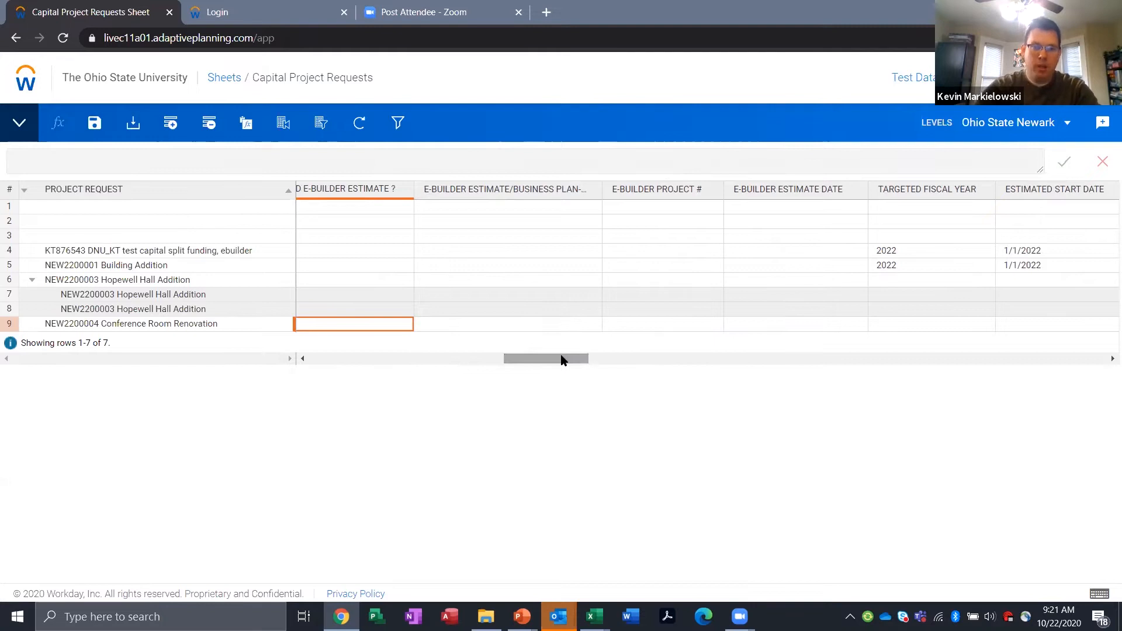
# Step: Set the Conference Room Renovation request's Targeted Fiscal Year to 2022
pyautogui.hscroll(2, 563, 360)
pyautogui.hscroll(5, 563, 360)
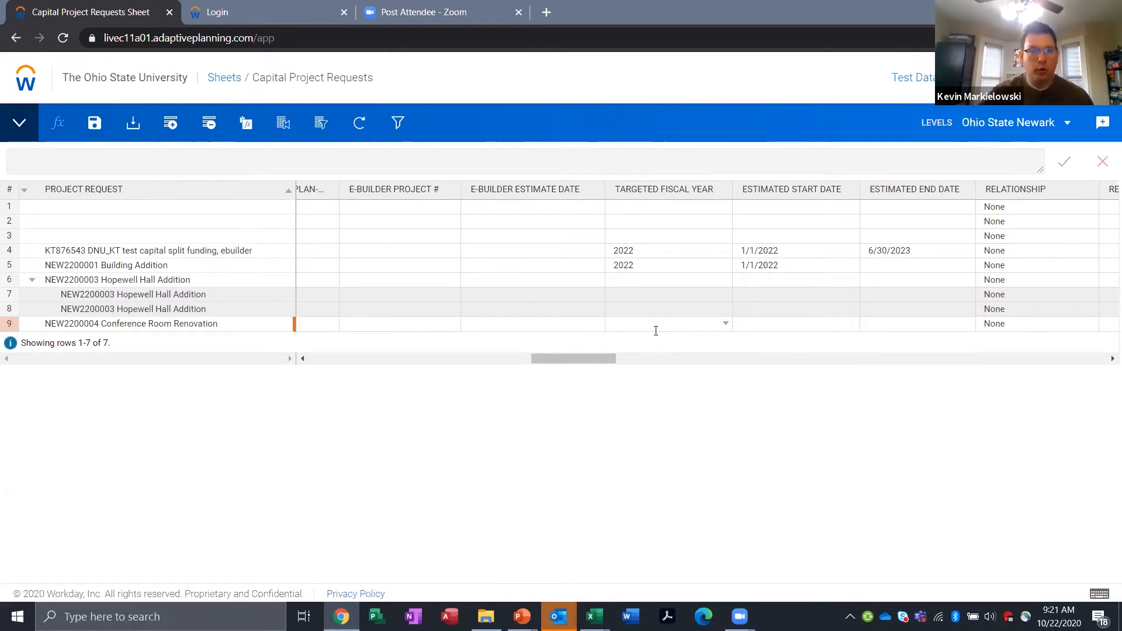
pyautogui.click(731, 327)
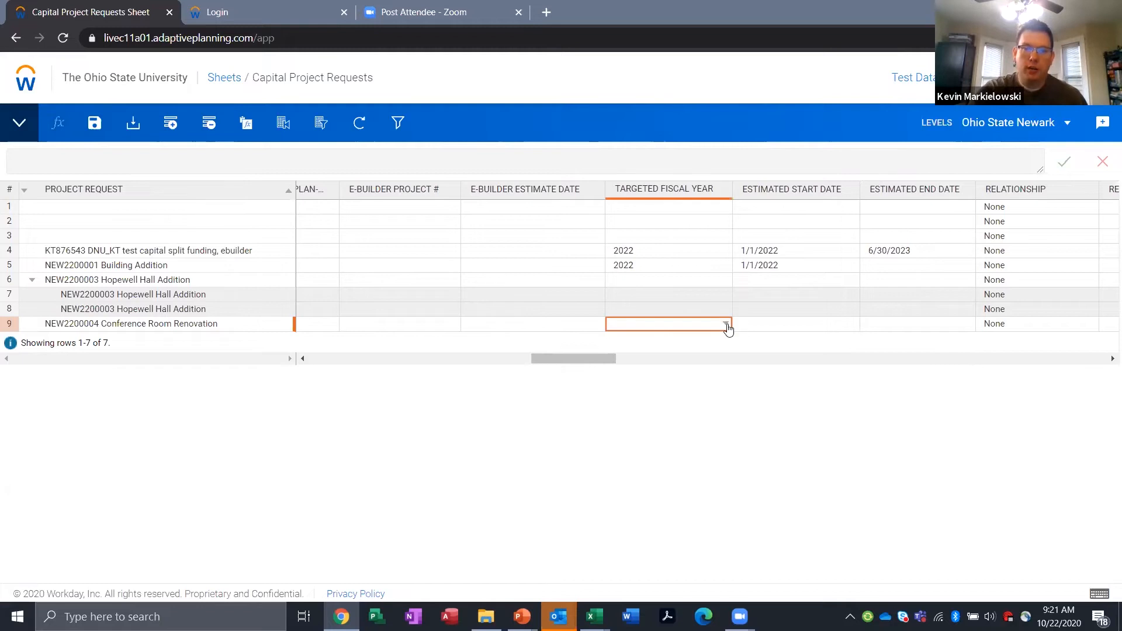
pyautogui.click(726, 325)
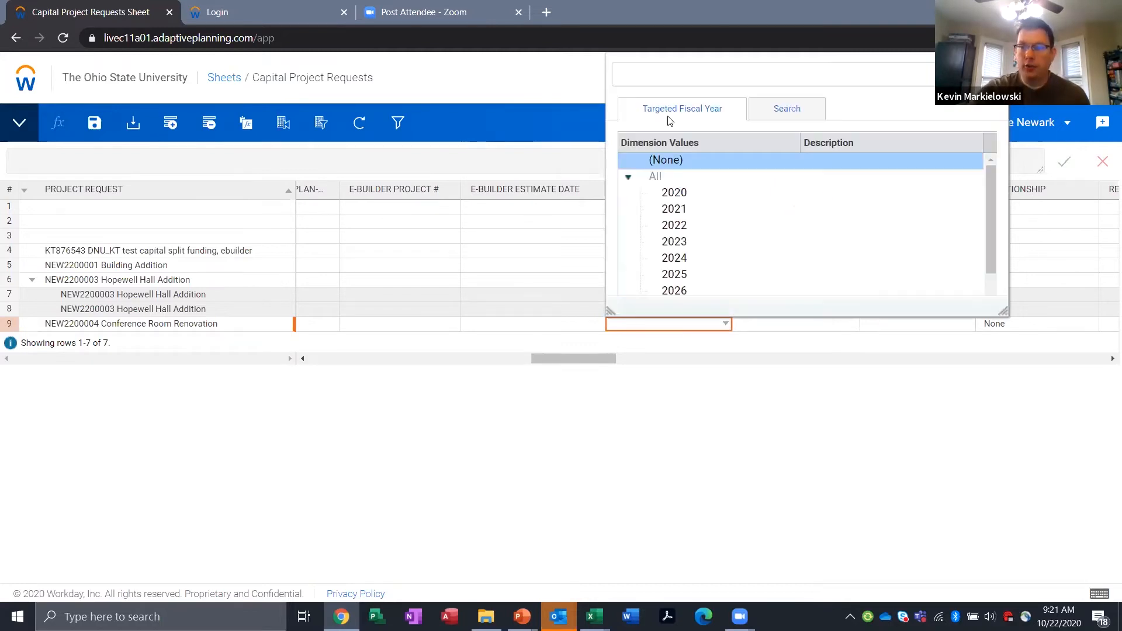
pyautogui.click(687, 228)
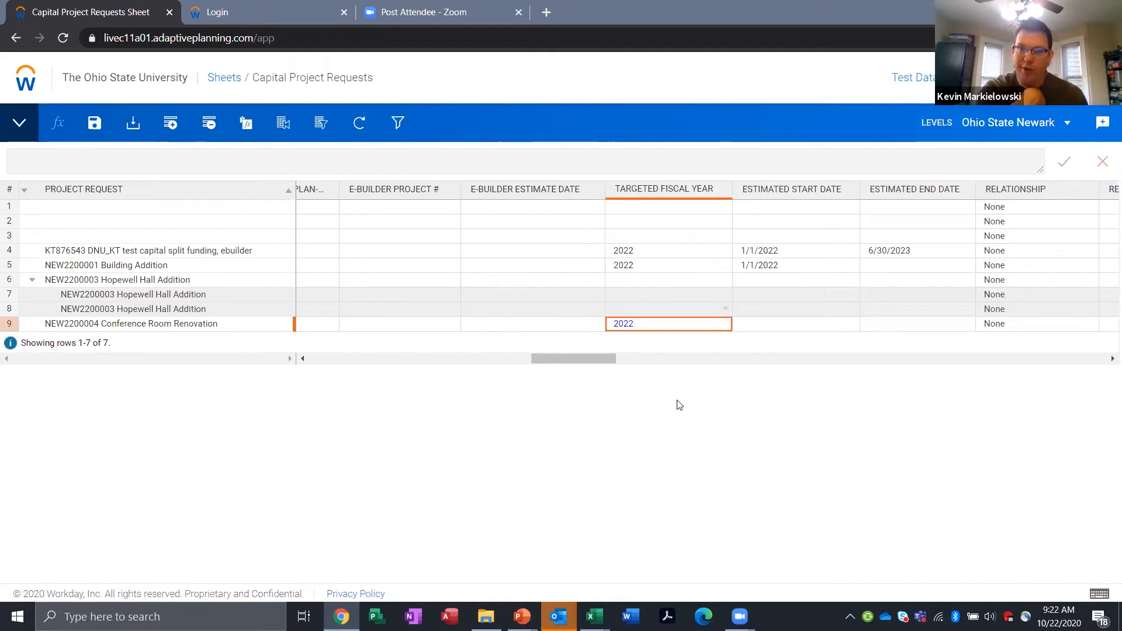
# Step: Review the range of fiscal years offered for the Conference Room Renovation request's Targeted Fiscal Year
pyautogui.doubleClick(714, 325)
pyautogui.press('Return')
pyautogui.click(736, 322)
pyautogui.click(725, 325)
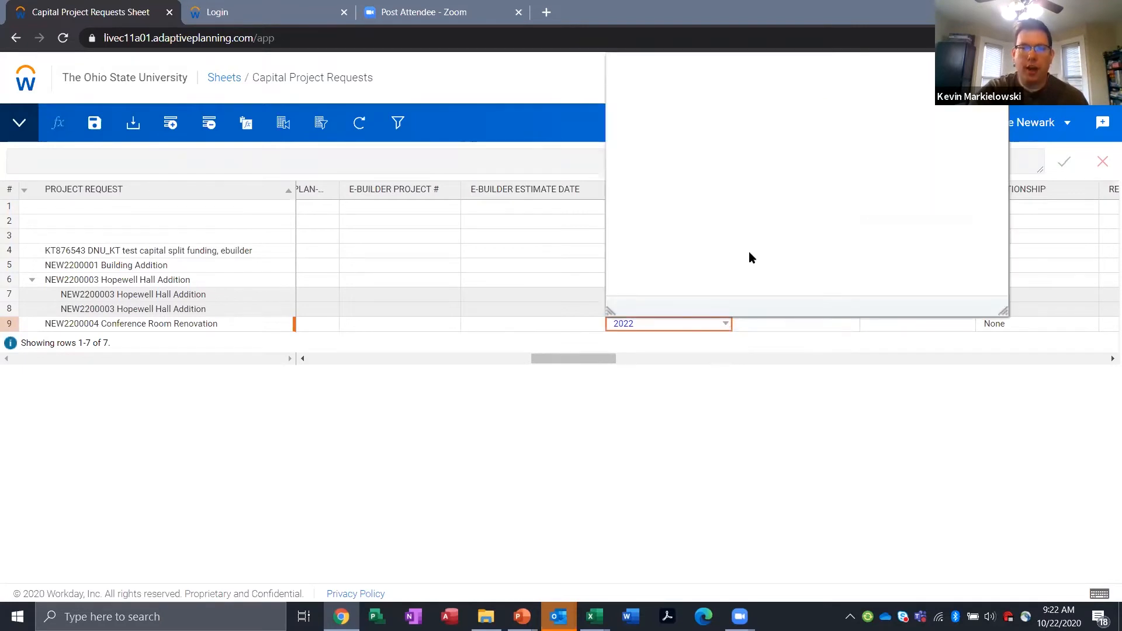
pyautogui.scroll(-1, 750, 255)
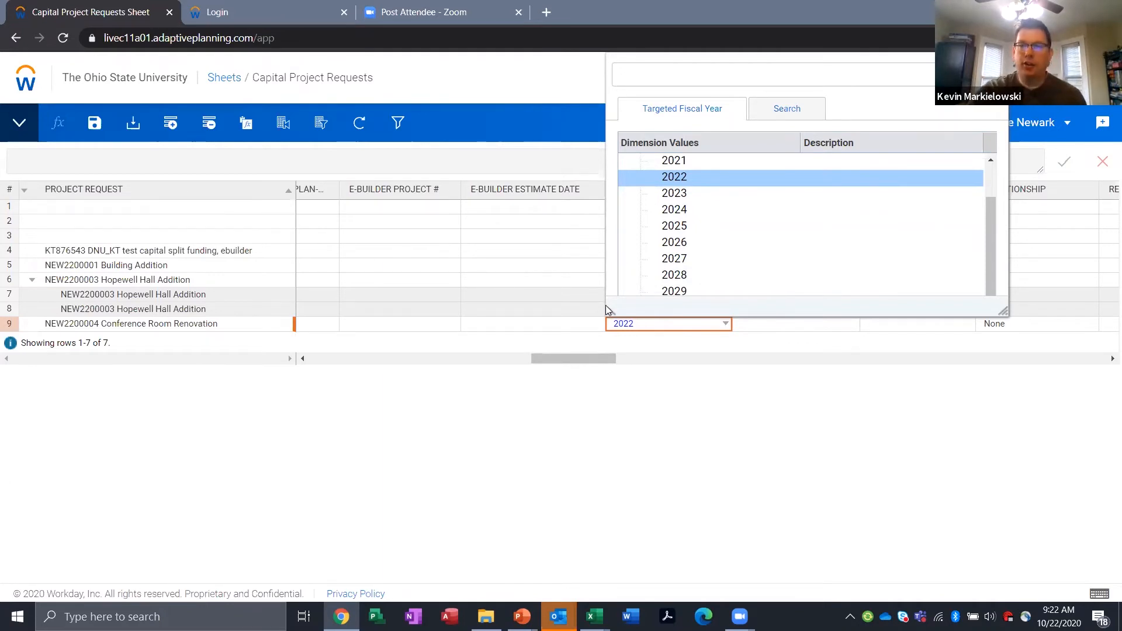
pyautogui.click(621, 409)
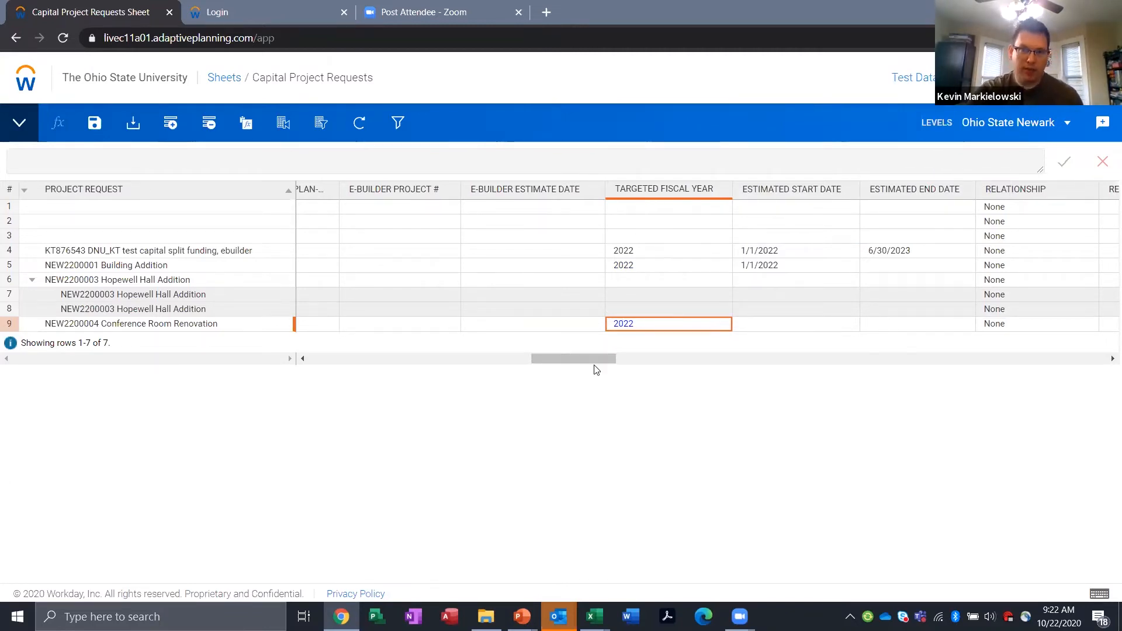
# Step: Set the Conference Room Renovation request's Estimated Start Date to 1/1/2022
pyautogui.moveTo(584, 359)
pyautogui.mouseDown()
pyautogui.moveTo(551, 341)
pyautogui.moveTo(590, 343)
pyautogui.mouseUp()
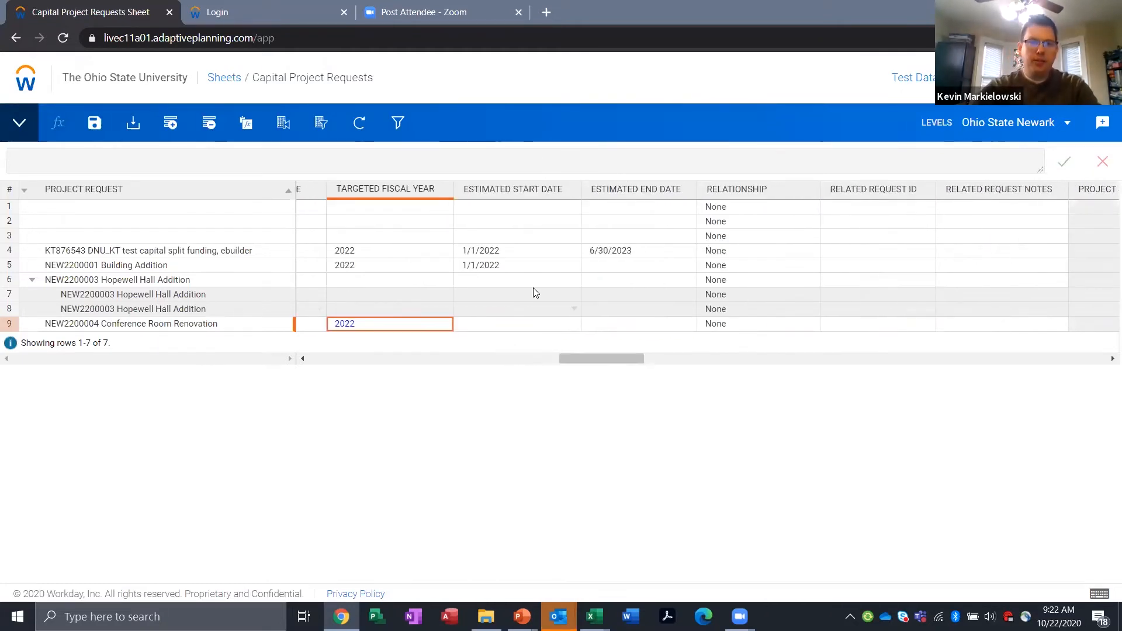
pyautogui.click(576, 327)
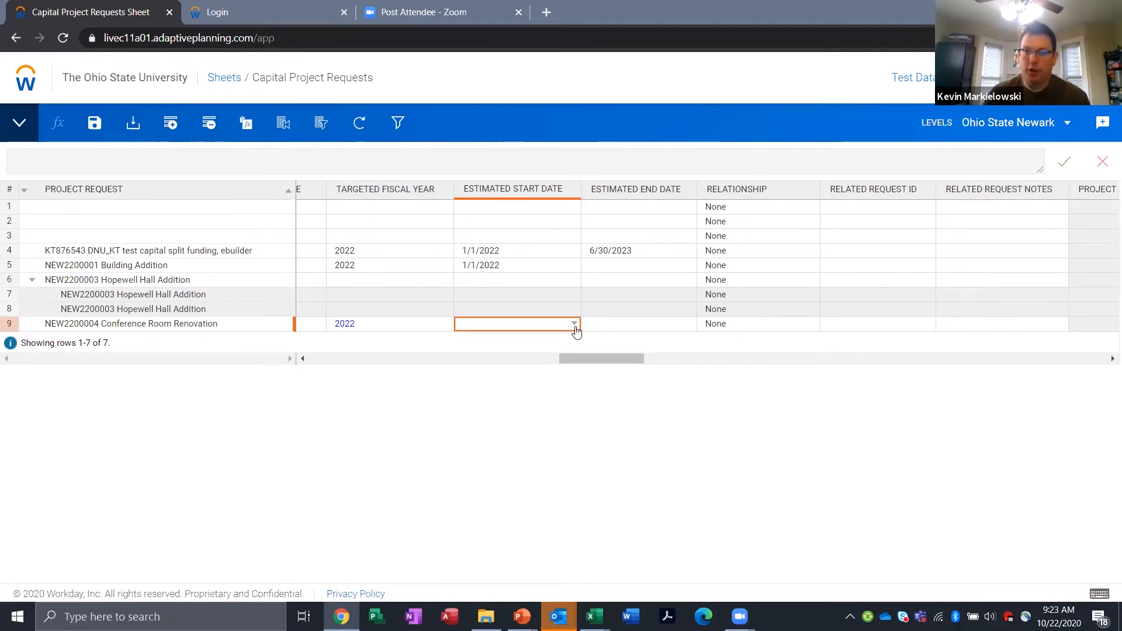
pyautogui.click(575, 325)
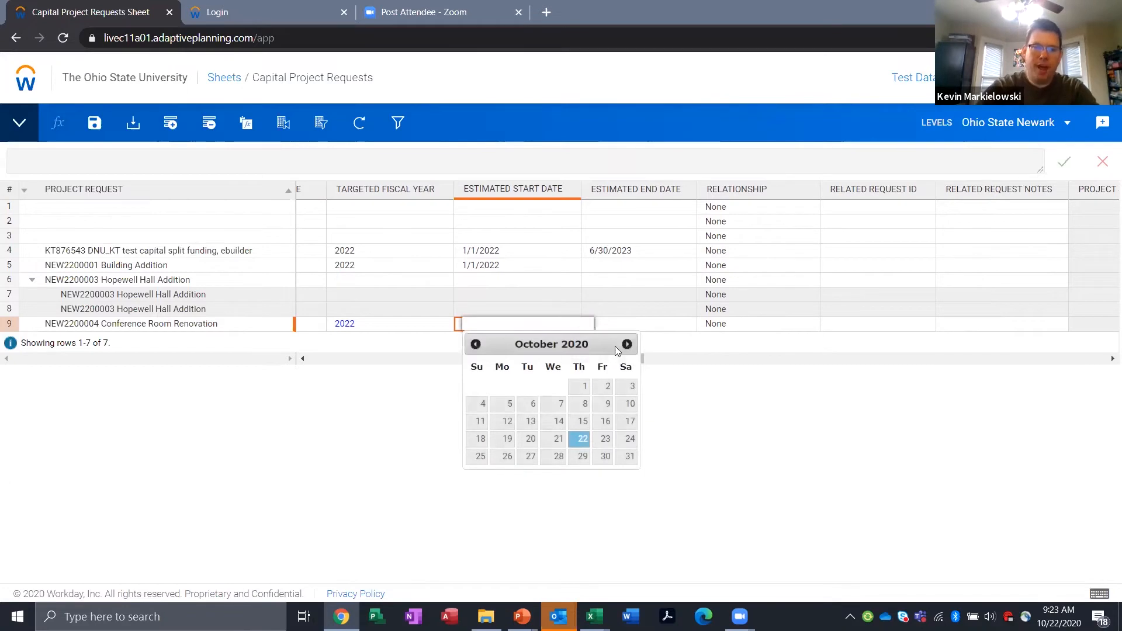
pyautogui.write('1/1')
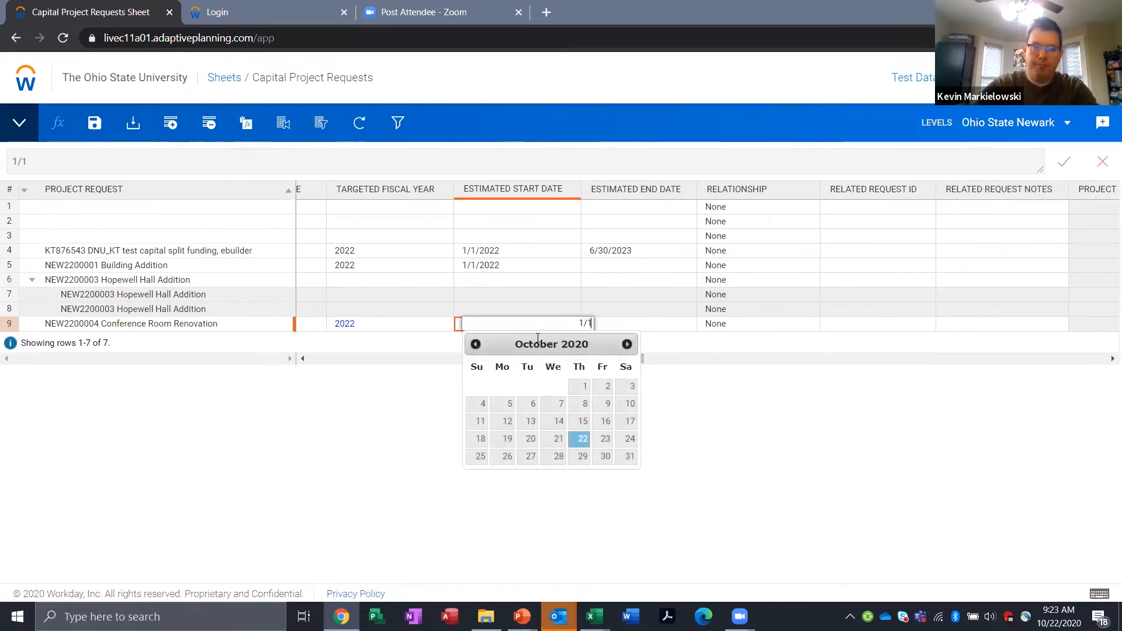
pyautogui.write('/2022')
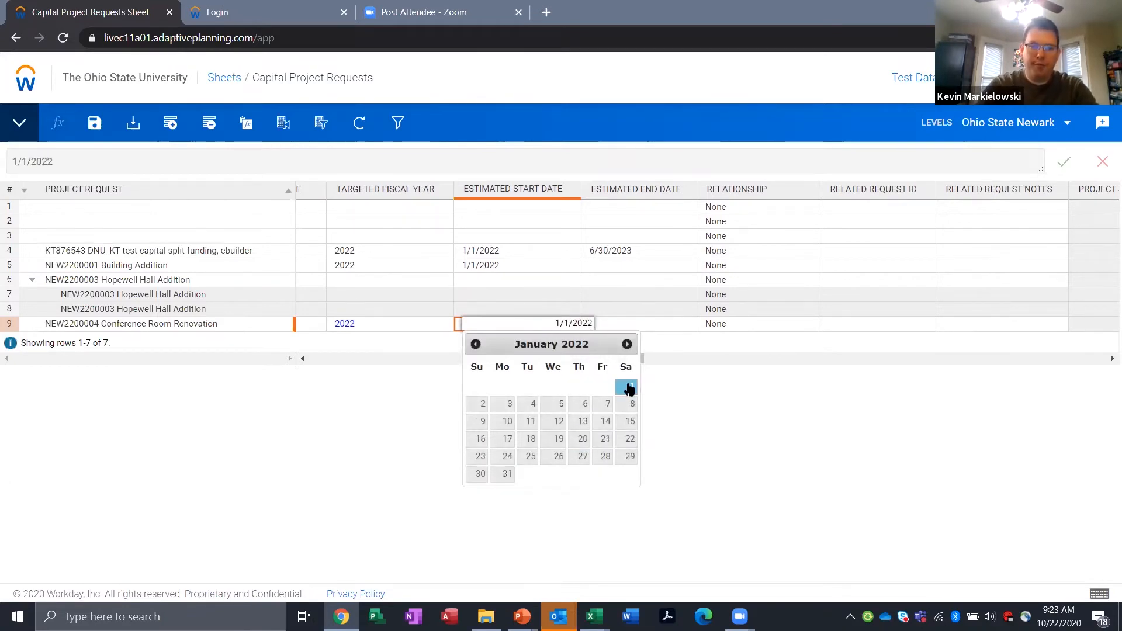
pyautogui.press('Return')
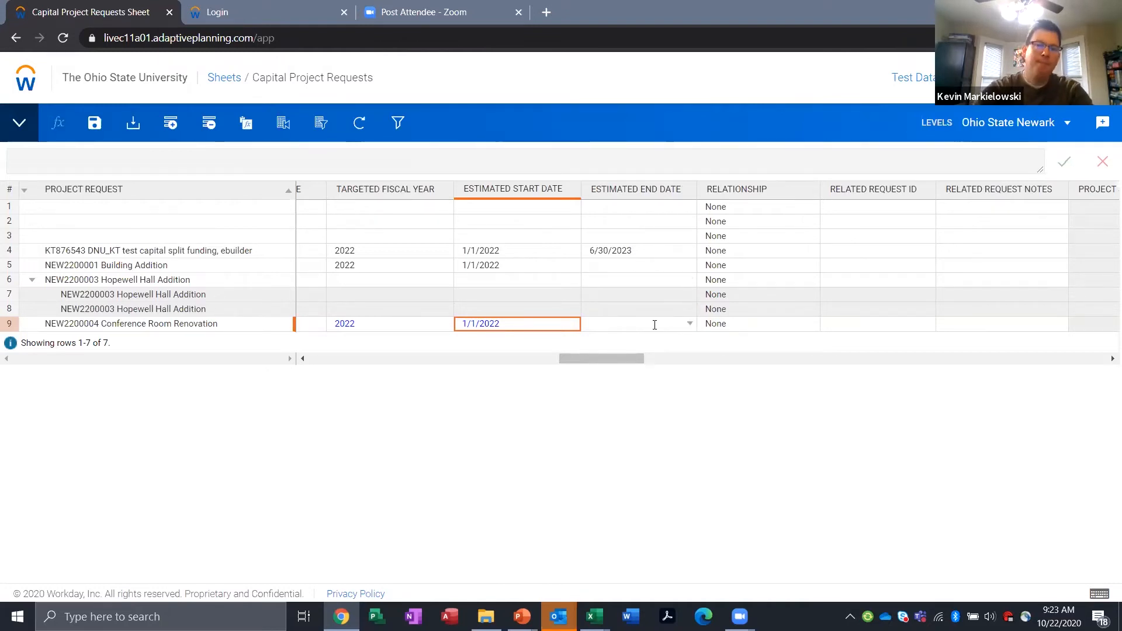
# Step: Set the Conference Room Renovation request's Estimated End Date to 1/1/2023
pyautogui.click(690, 325)
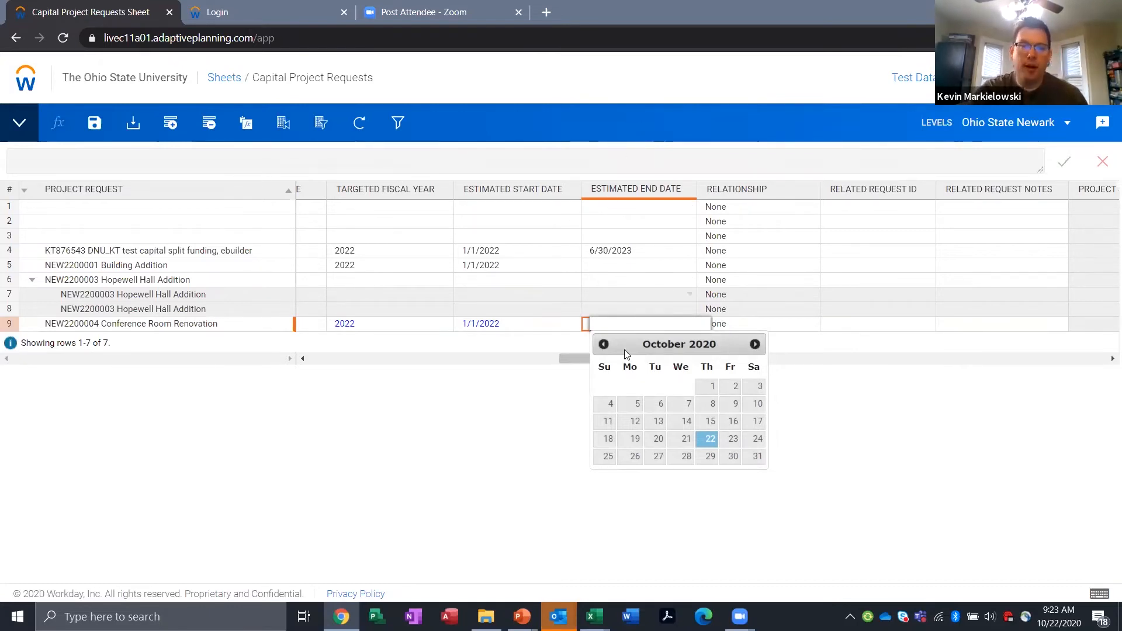
pyautogui.click(503, 518)
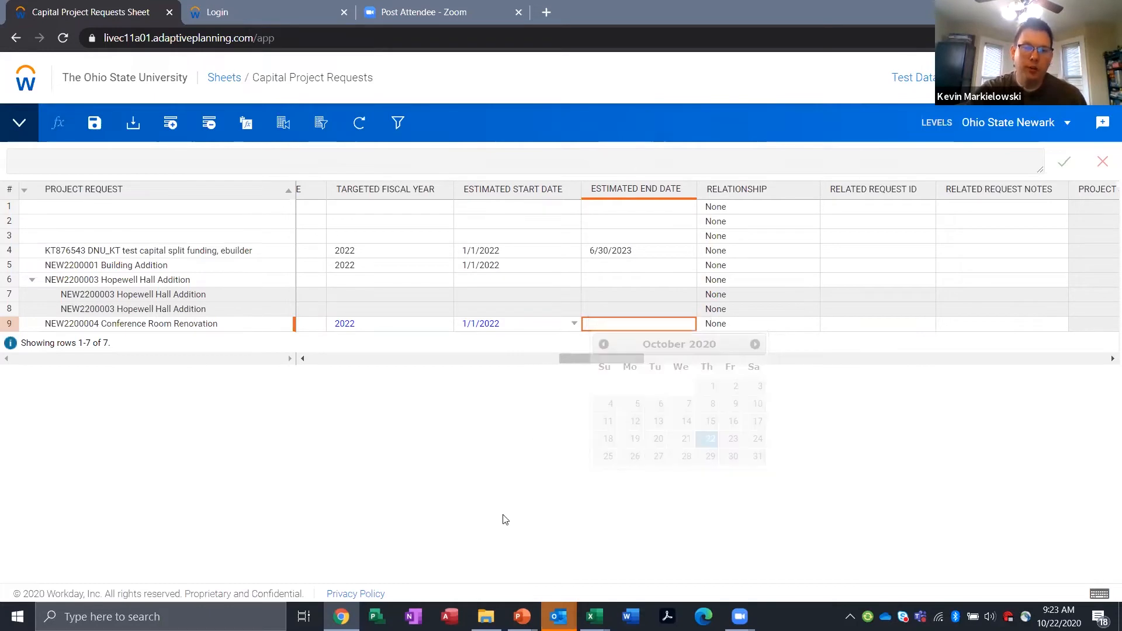
pyautogui.click(639, 325)
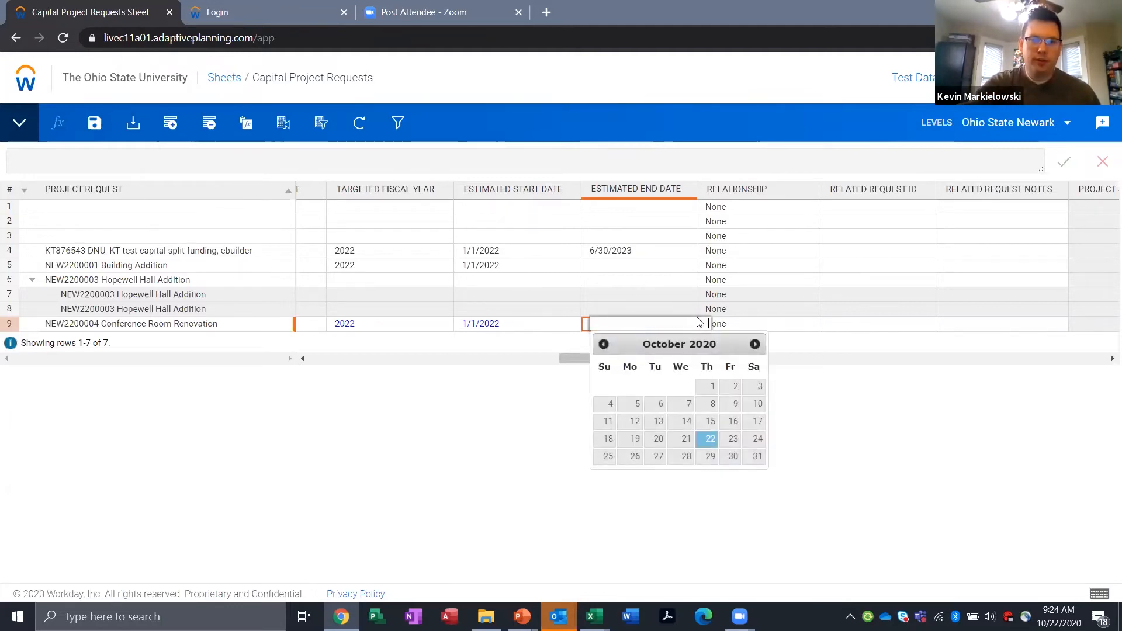
pyautogui.write('1/1')
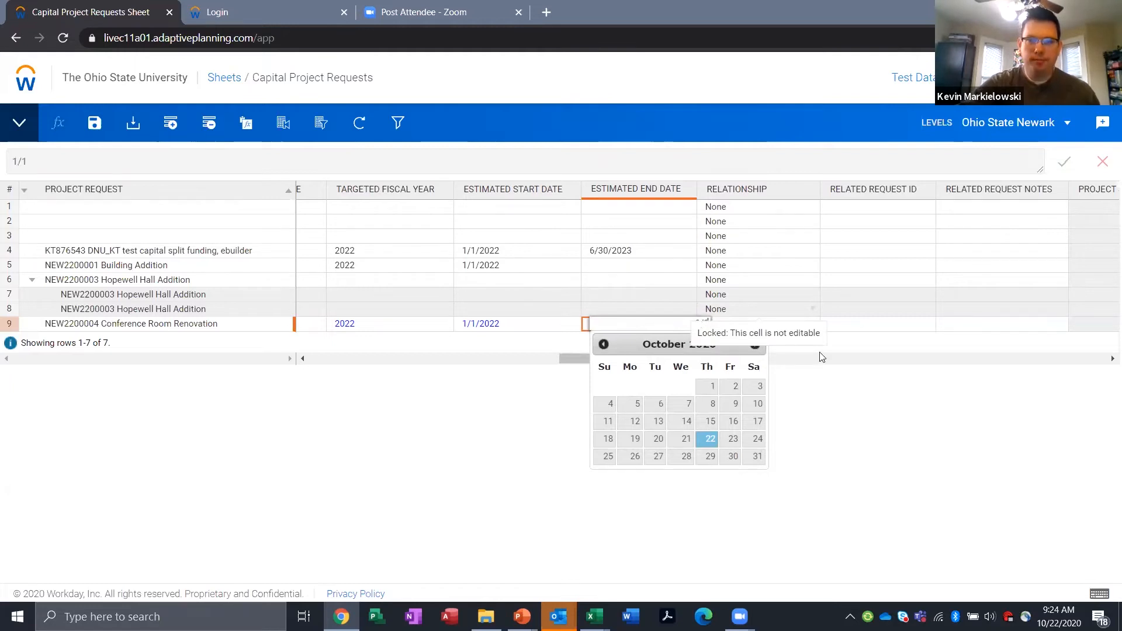
pyautogui.write('/2023')
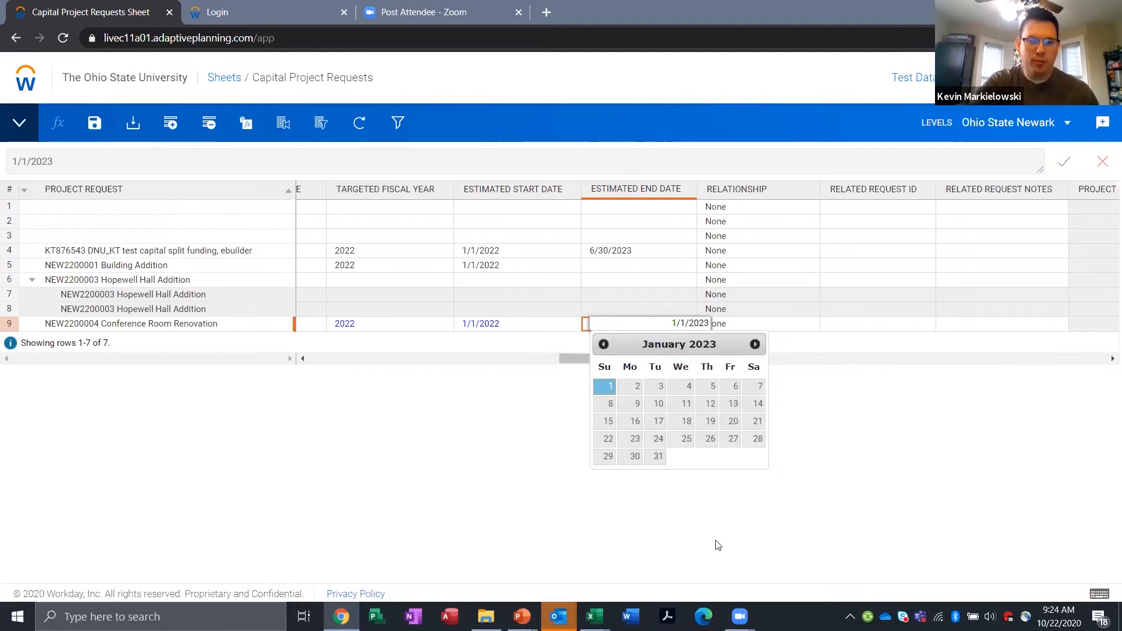
pyautogui.click(605, 387)
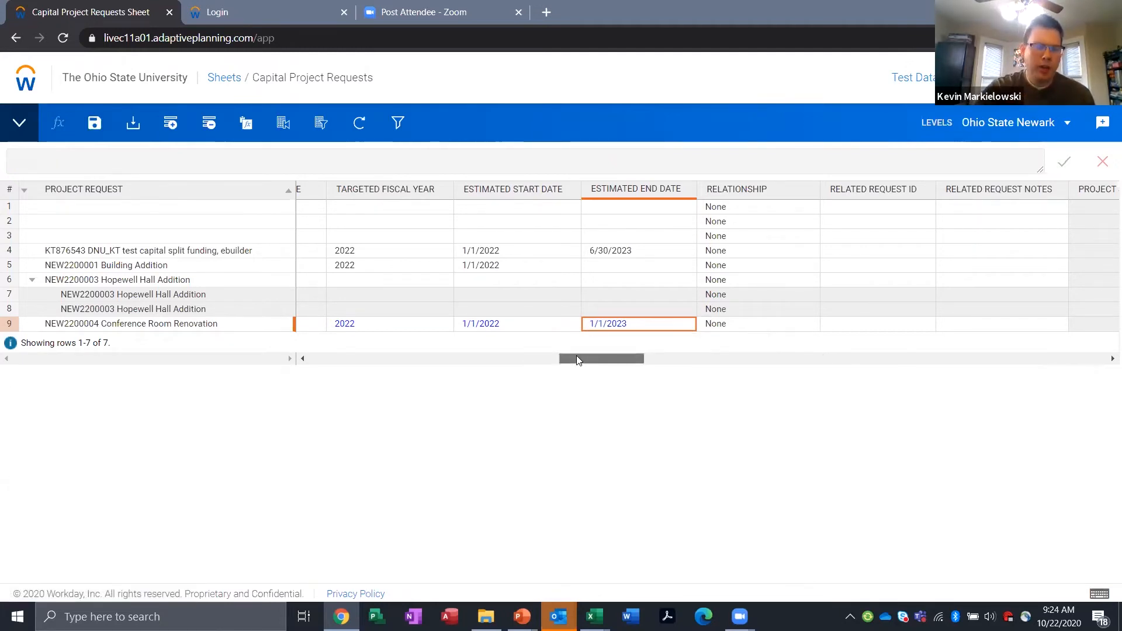
# Step: Check the e-Builder entries of the Conference Room Renovation request and save the Capital Project Requests sheet
pyautogui.moveTo(576, 359); pyautogui.dragTo(414, 391)
pyautogui.hscroll(10, 438, 397)
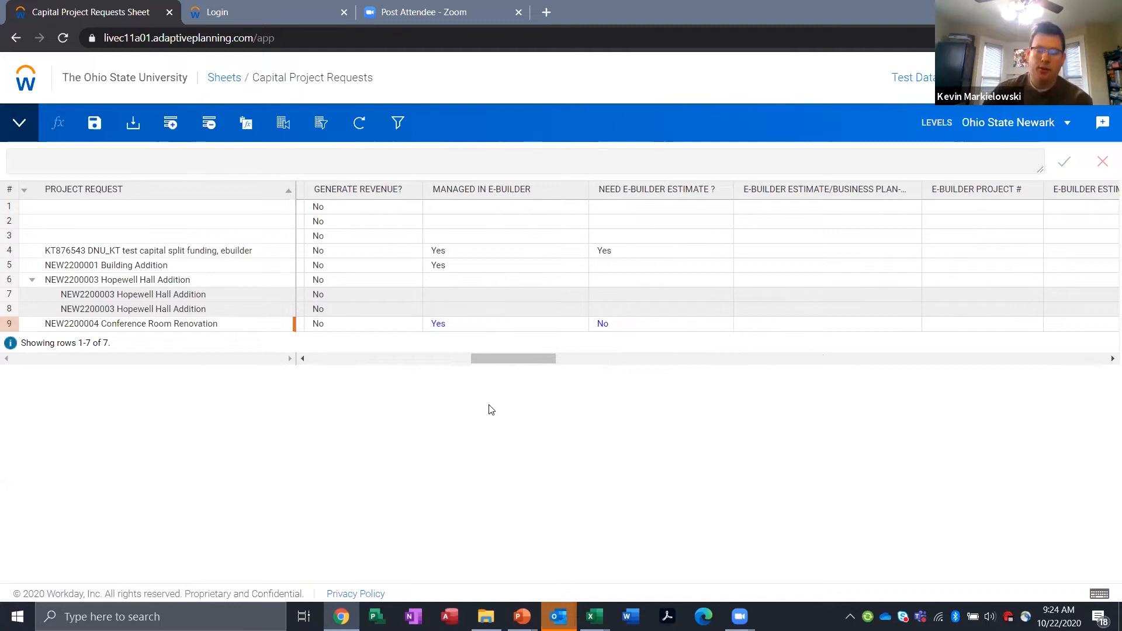
pyautogui.click(94, 124)
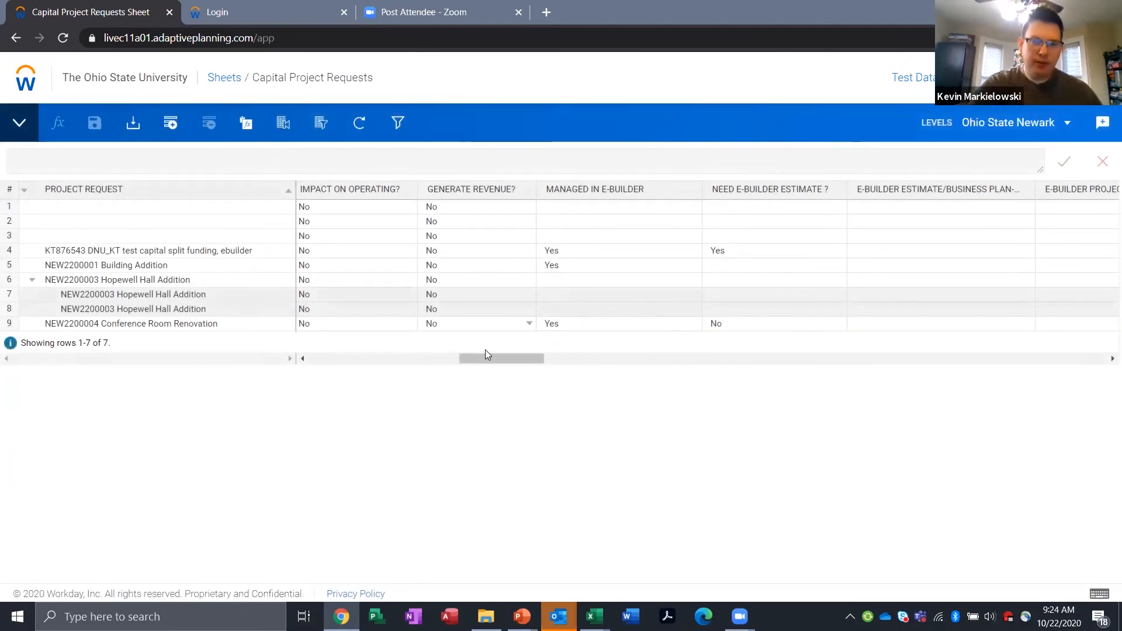
# Step: Set the Conference Room Renovation request's Relationship to Sequential
pyautogui.moveTo(495, 357); pyautogui.dragTo(625, 378)
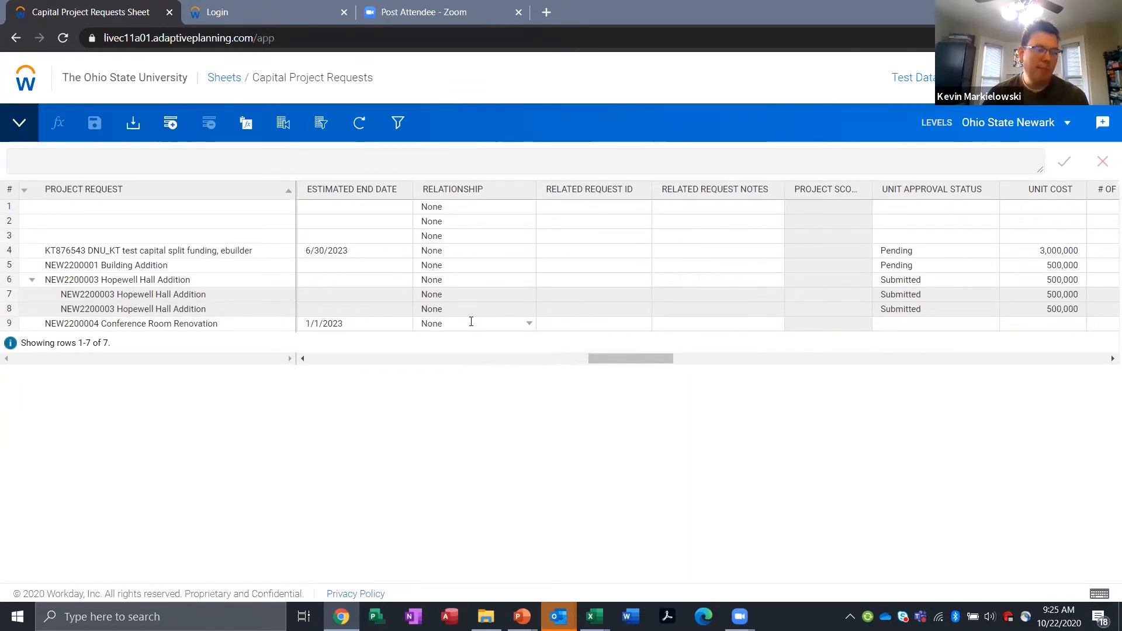
pyautogui.click(530, 325)
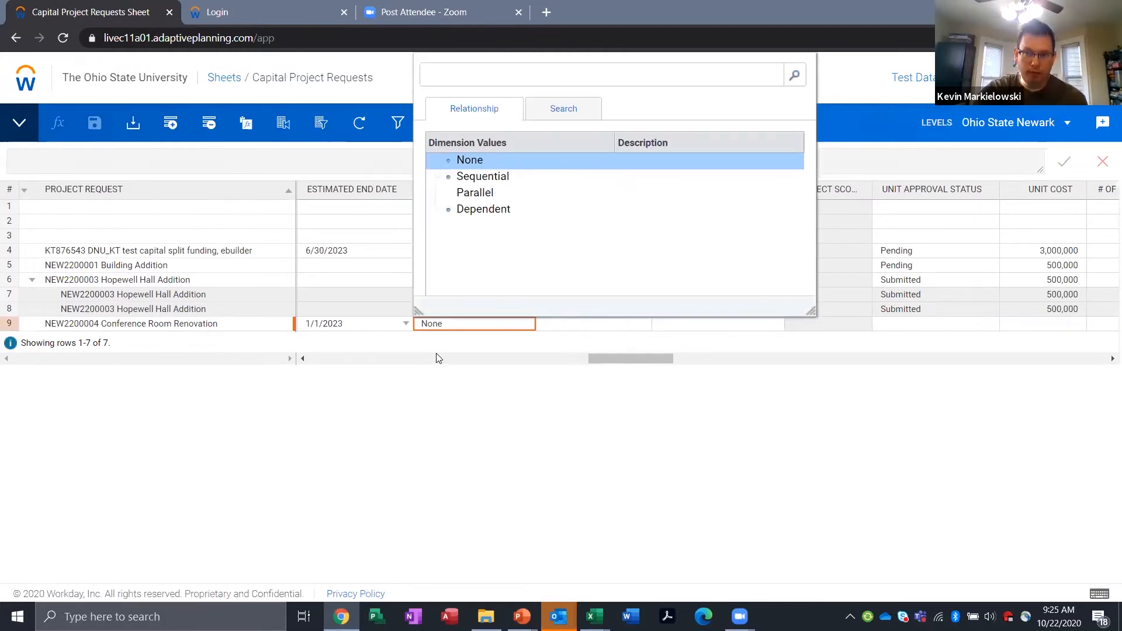
pyautogui.click(506, 183)
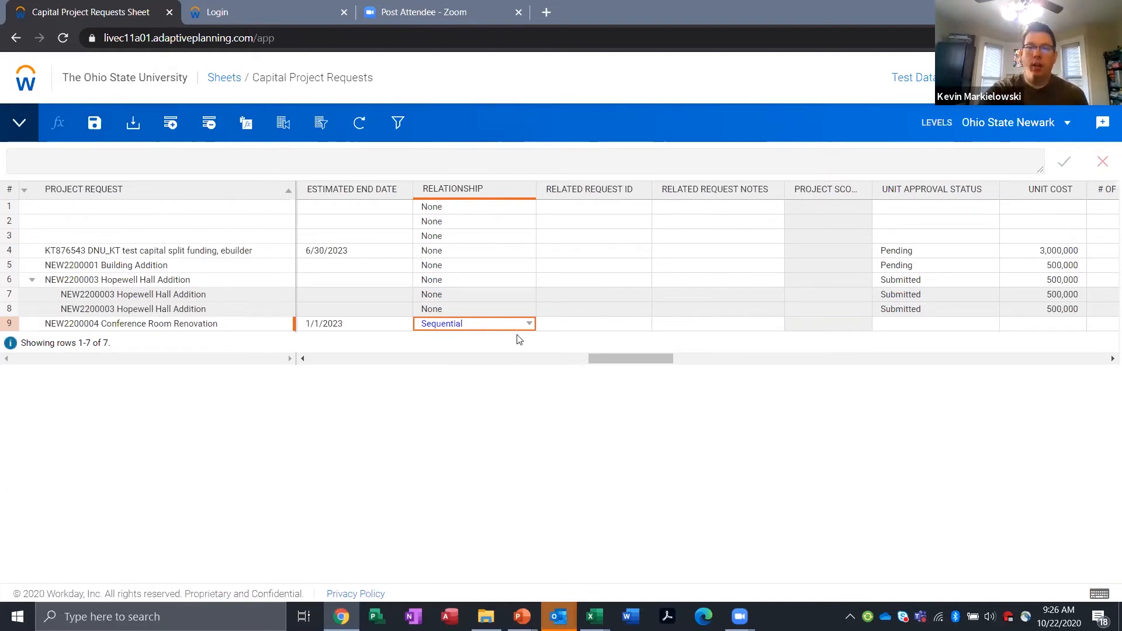
# Step: Try to reopen the Relationship options for the Conference Room Renovation request, dismissing any error dialogs
pyautogui.click(528, 325)
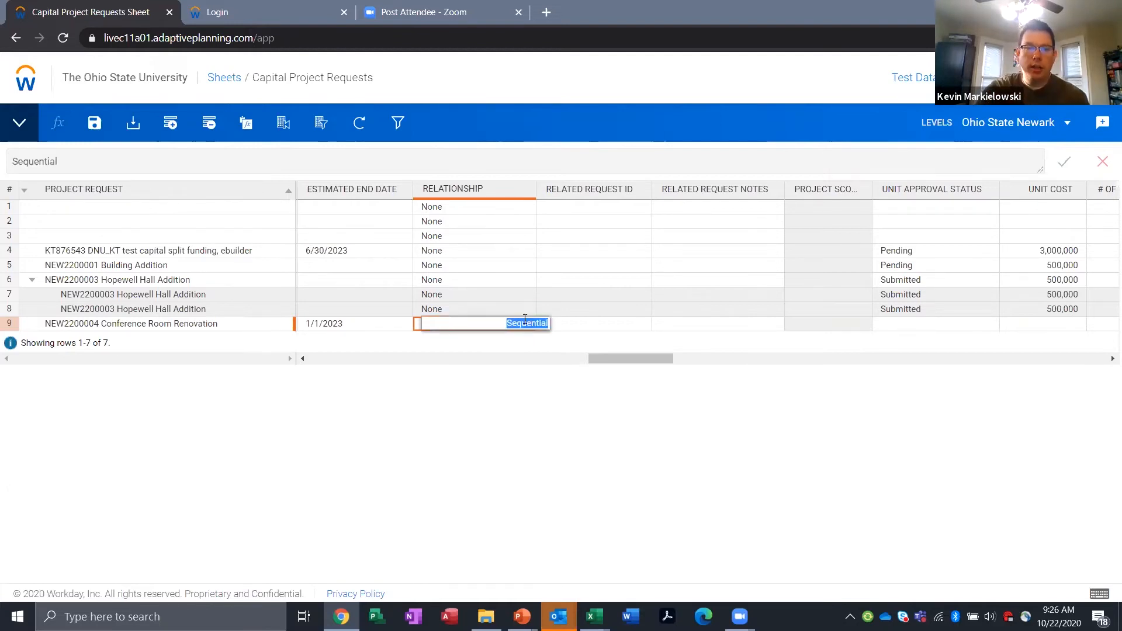
pyautogui.click(528, 326)
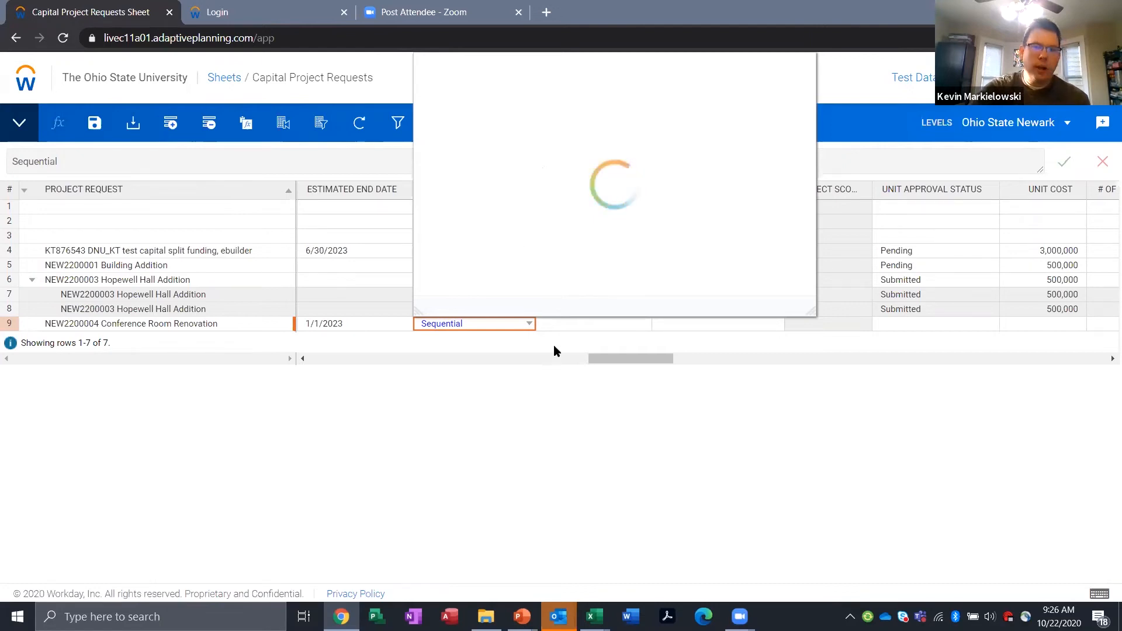
pyautogui.press('Tab')
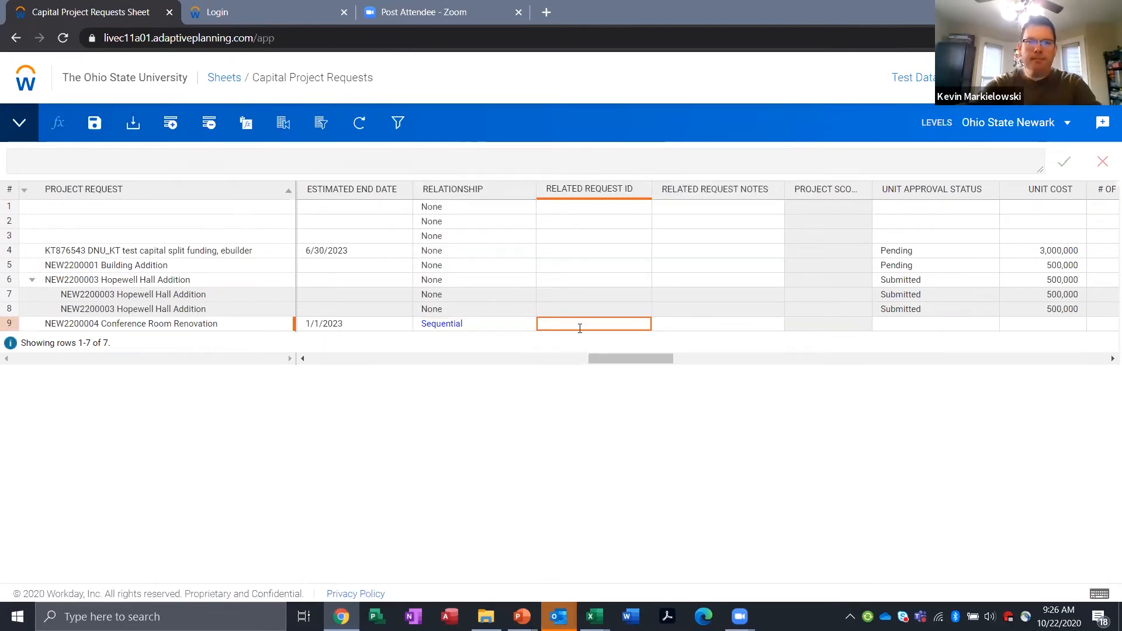
pyautogui.press('Tab')
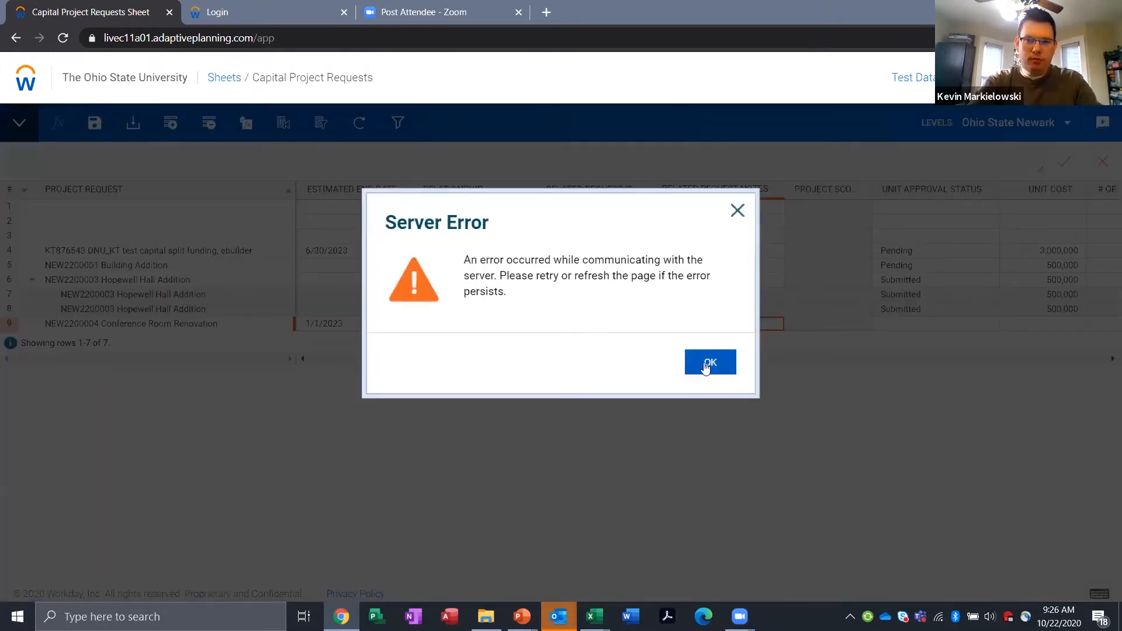
pyautogui.click(709, 363)
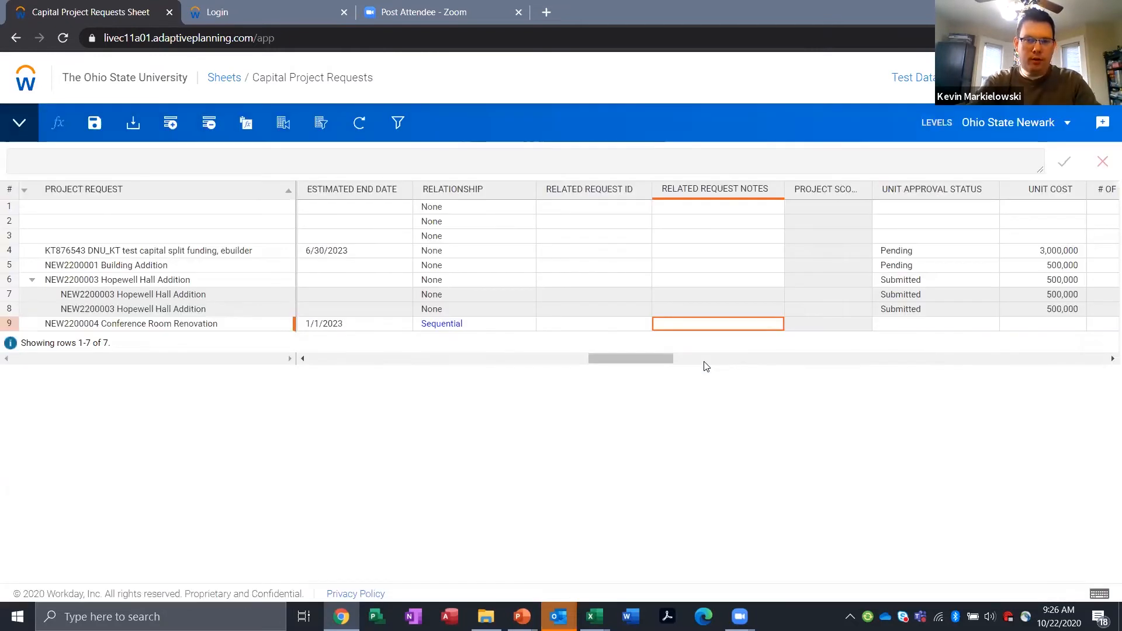
pyautogui.click(529, 323)
pyautogui.click(543, 386)
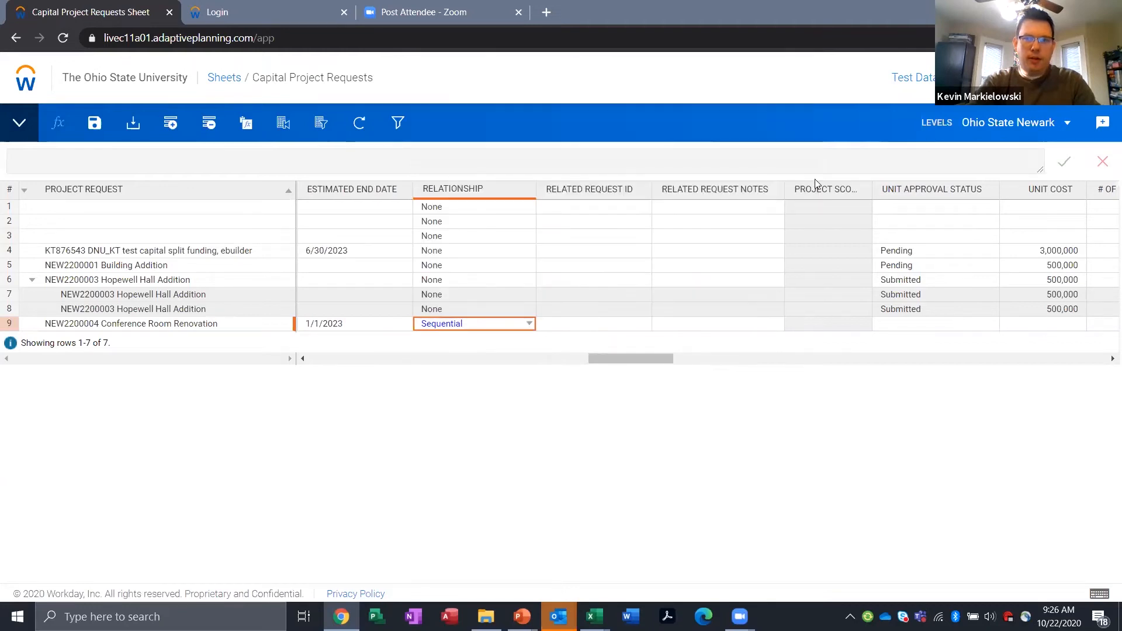
pyautogui.click(592, 328)
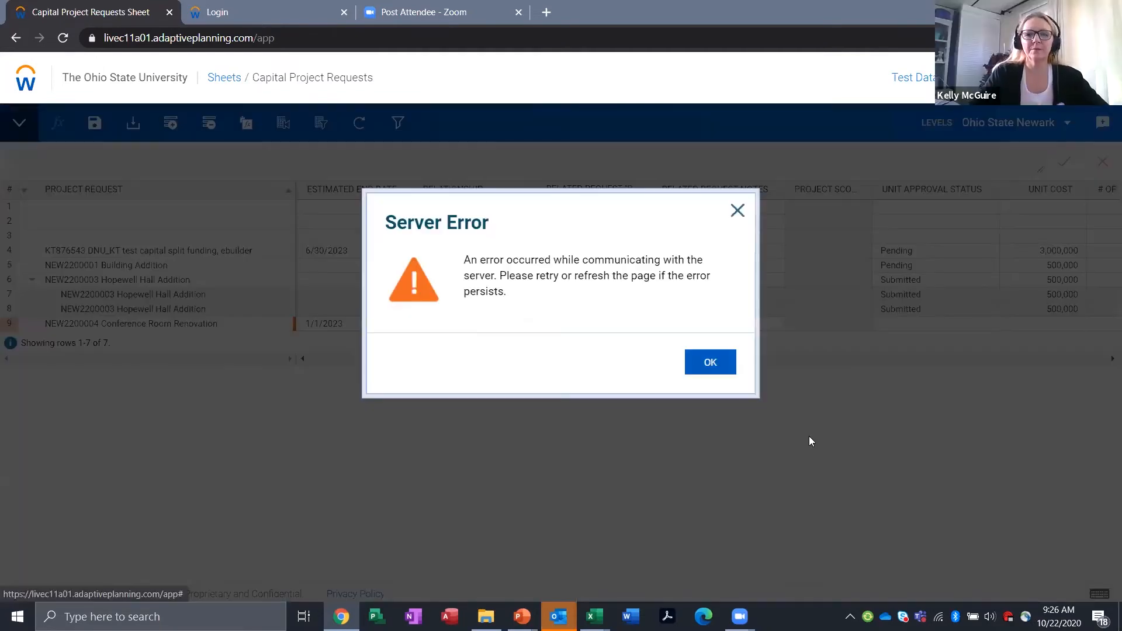
pyautogui.click(711, 362)
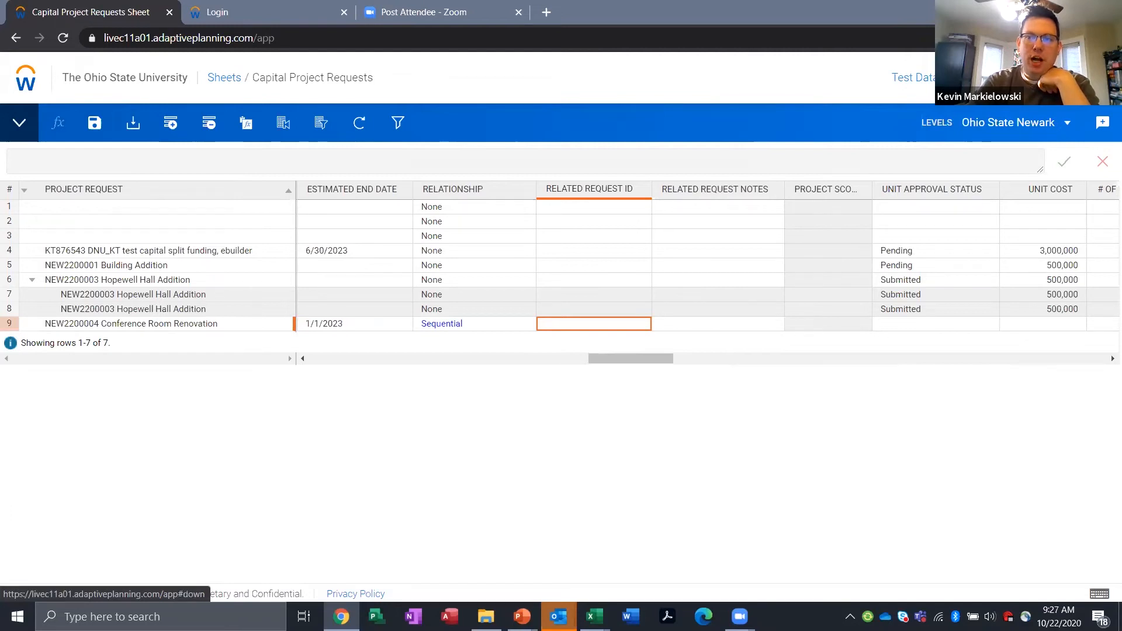
pyautogui.click(1103, 78)
pyautogui.click(761, 479)
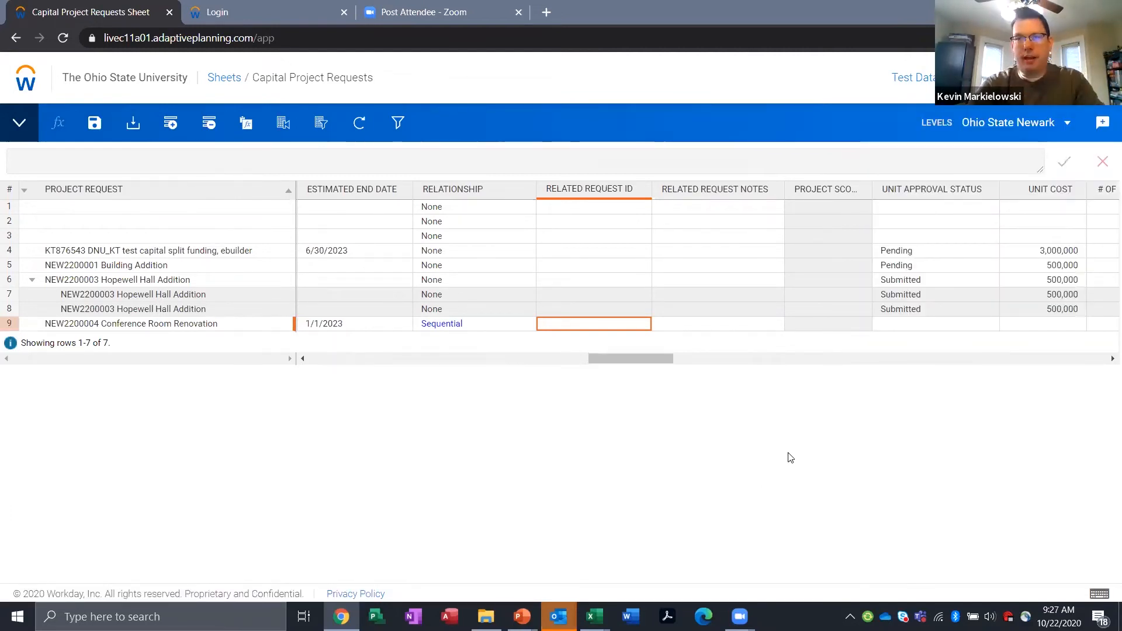
pyautogui.click(1103, 78)
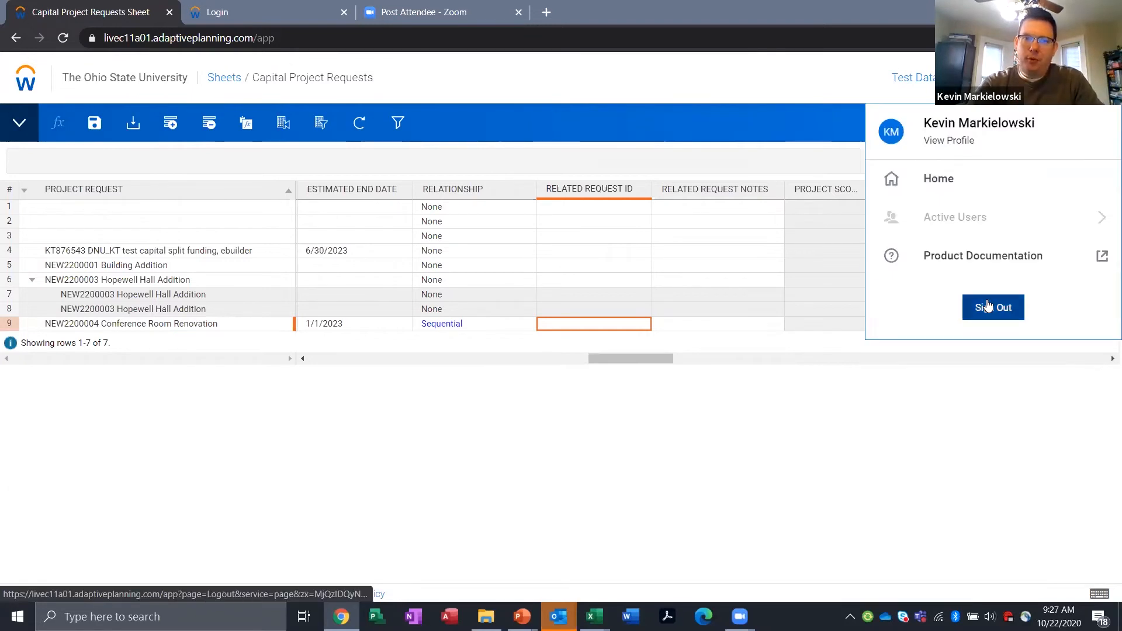
pyautogui.click(615, 310)
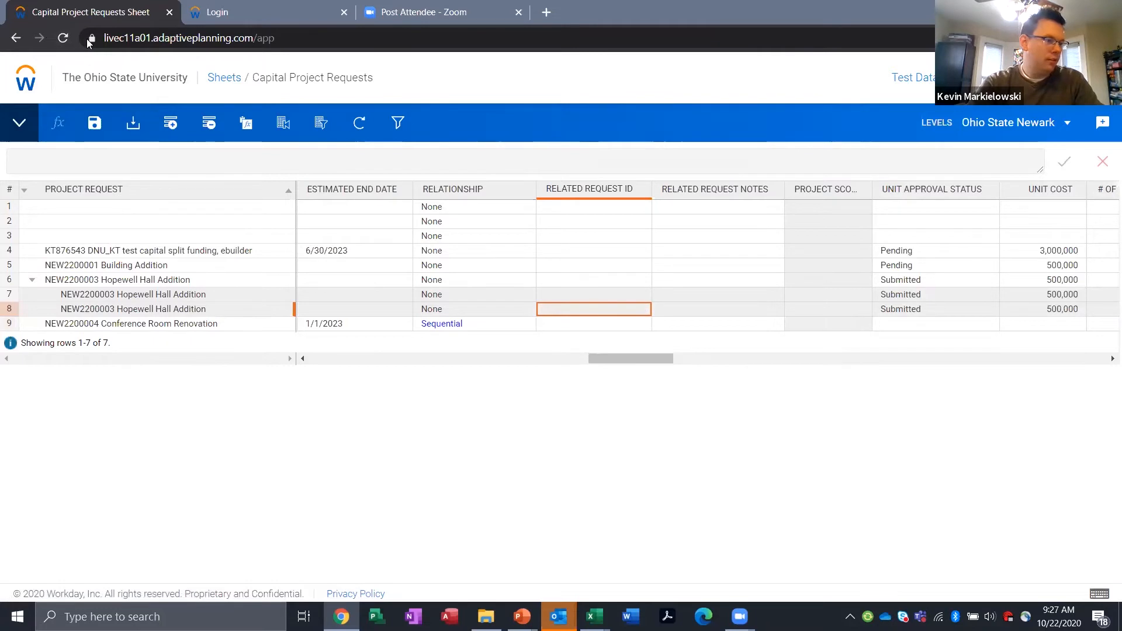
# Step: Try to reload the Capital Project Requests sheet in the browser
pyautogui.click(63, 38)
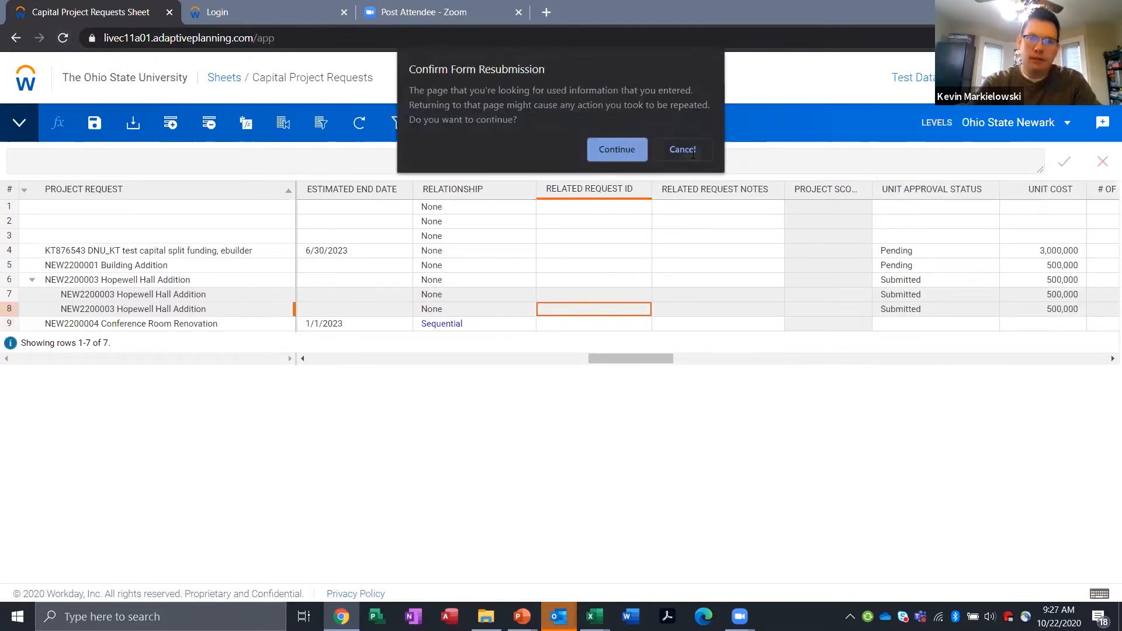
pyautogui.click(615, 147)
pyautogui.click(601, 322)
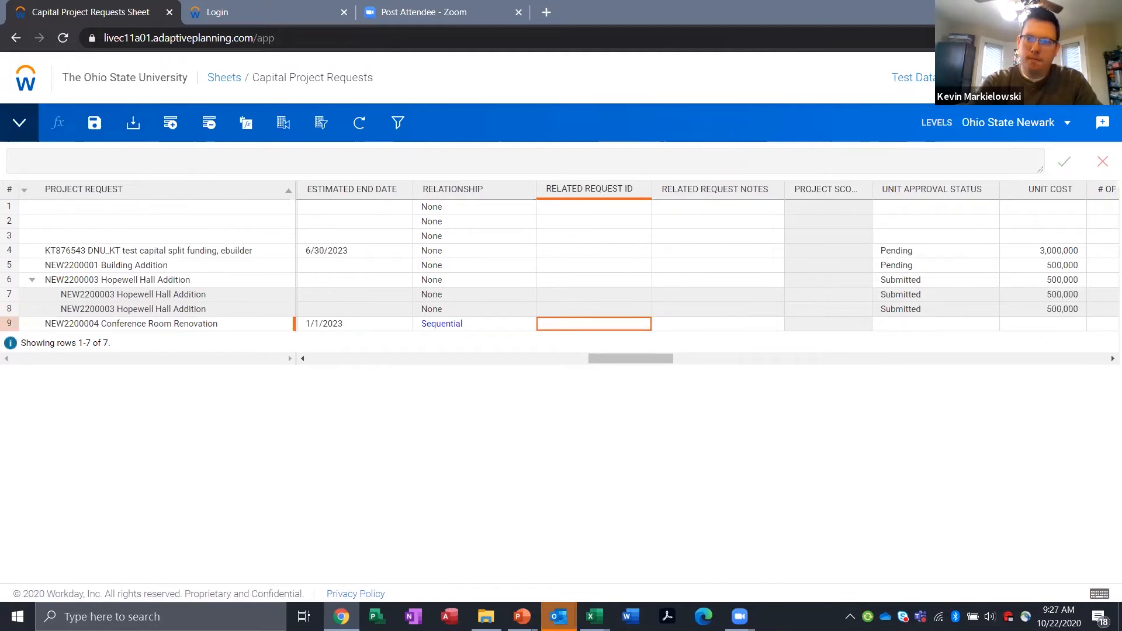
# Step: Sign out of Adaptive Planning without keeping unsaved changes and go back to the login page
pyautogui.click(975, 108)
pyautogui.click(984, 307)
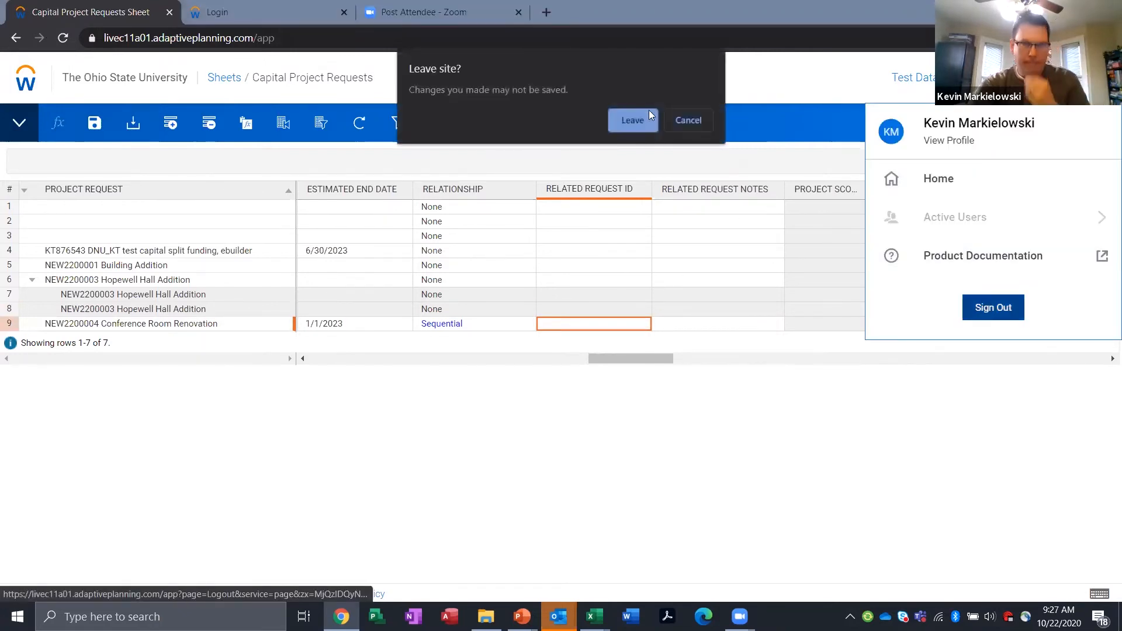
pyautogui.click(628, 129)
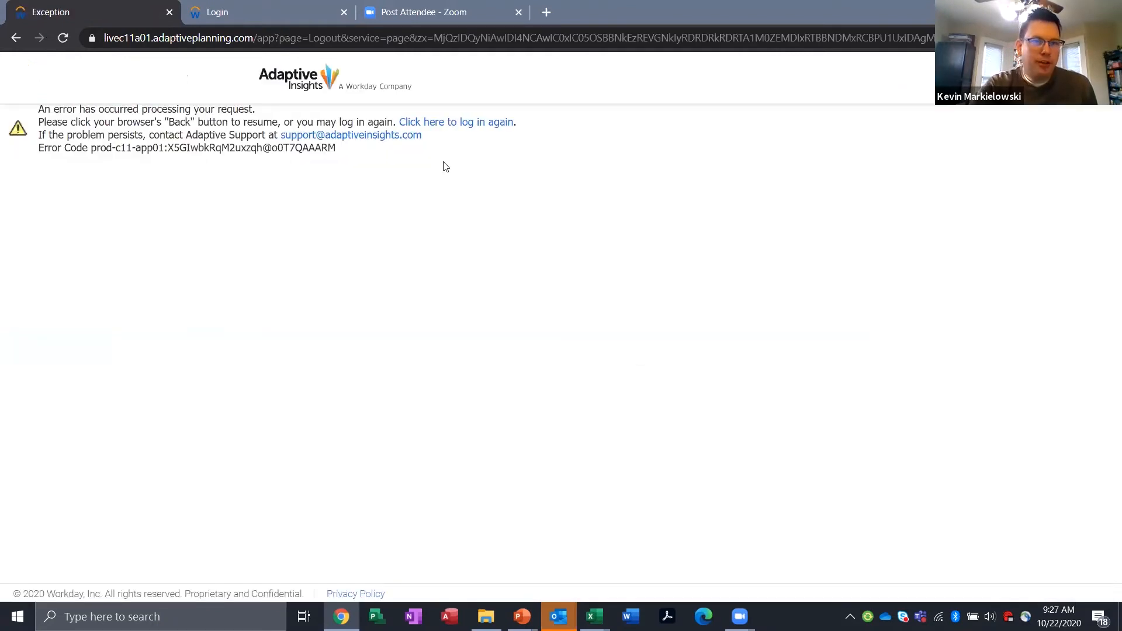
pyautogui.click(458, 124)
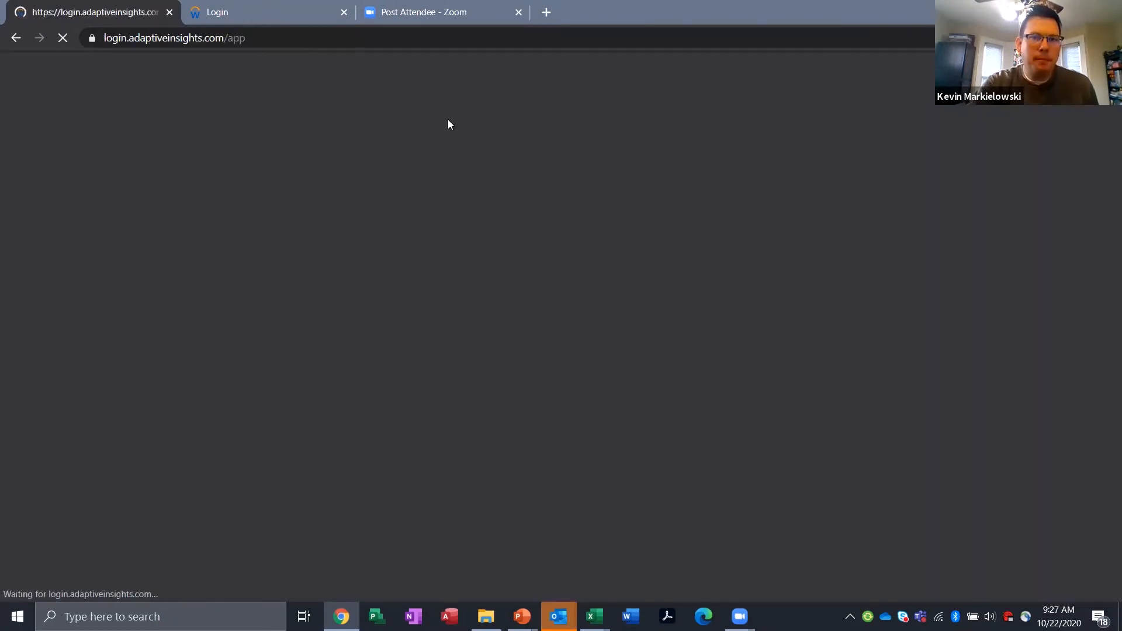
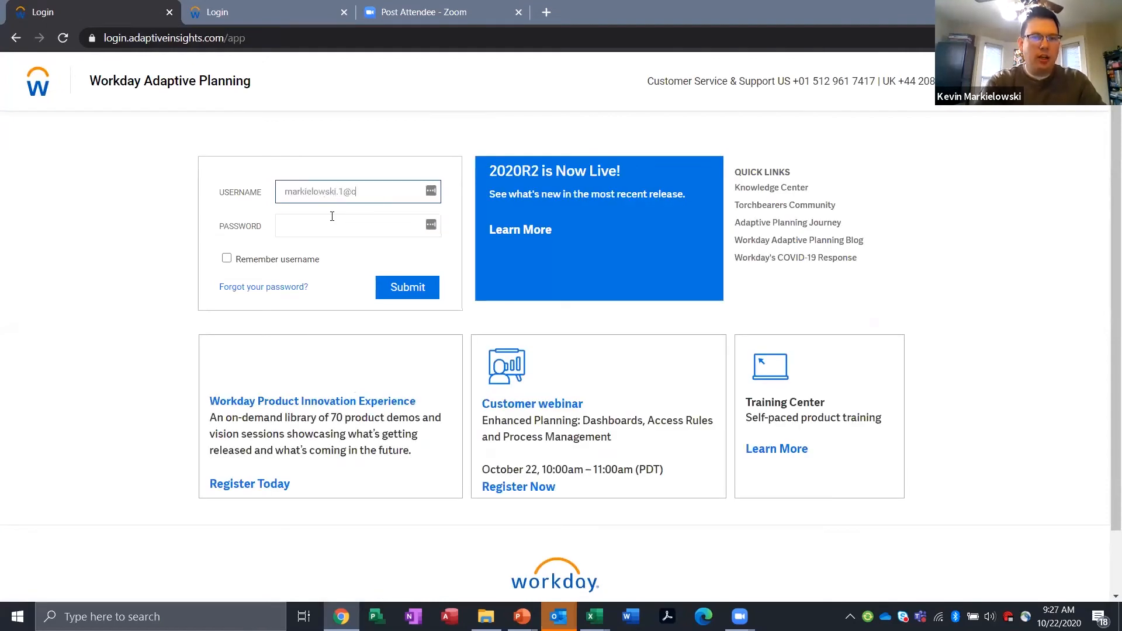
# Step: Log in again through single sign-on with the account's e-mail as the username
pyautogui.click(395, 285)
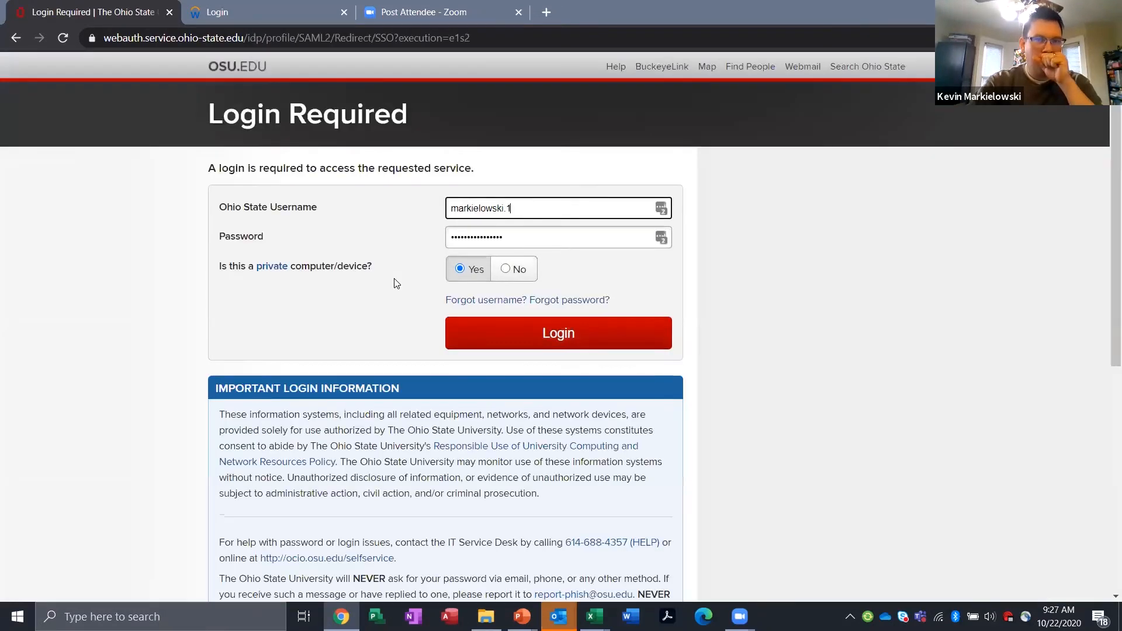
pyautogui.click(528, 343)
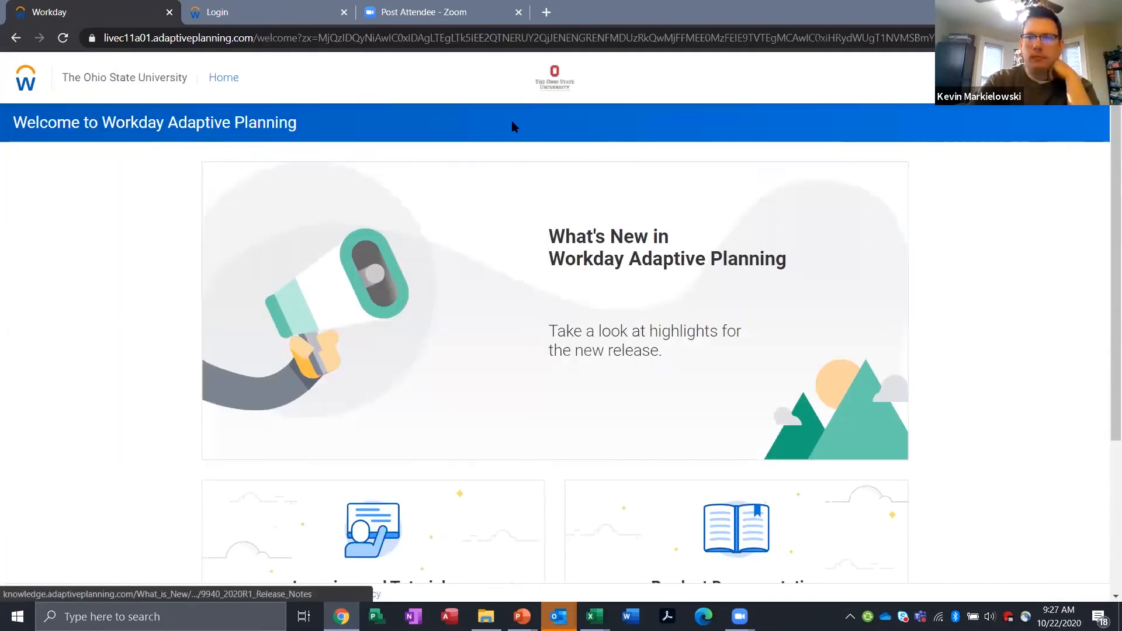
# Step: Open the Capital Project Requests sheet from the welcome page
pyautogui.click(29, 86)
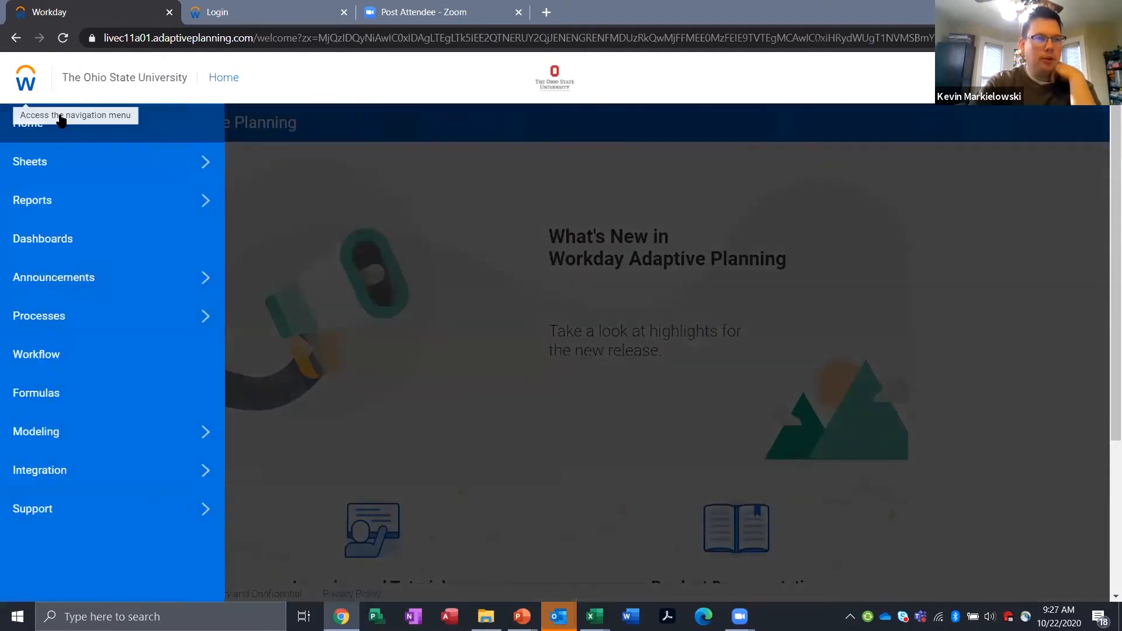
pyautogui.click(202, 166)
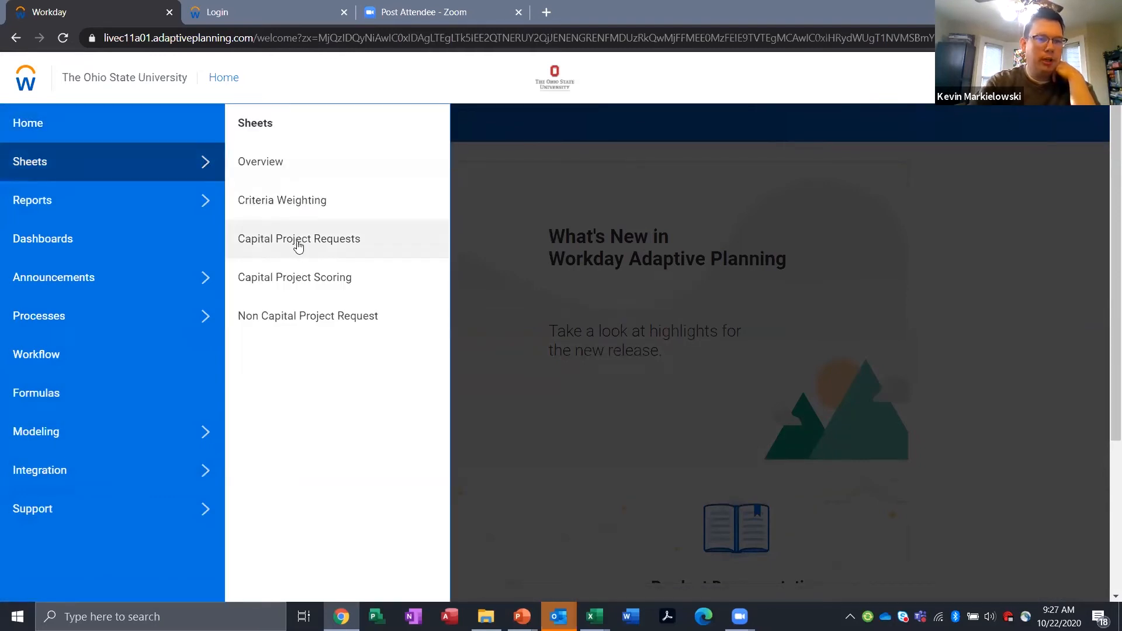
pyautogui.click(329, 248)
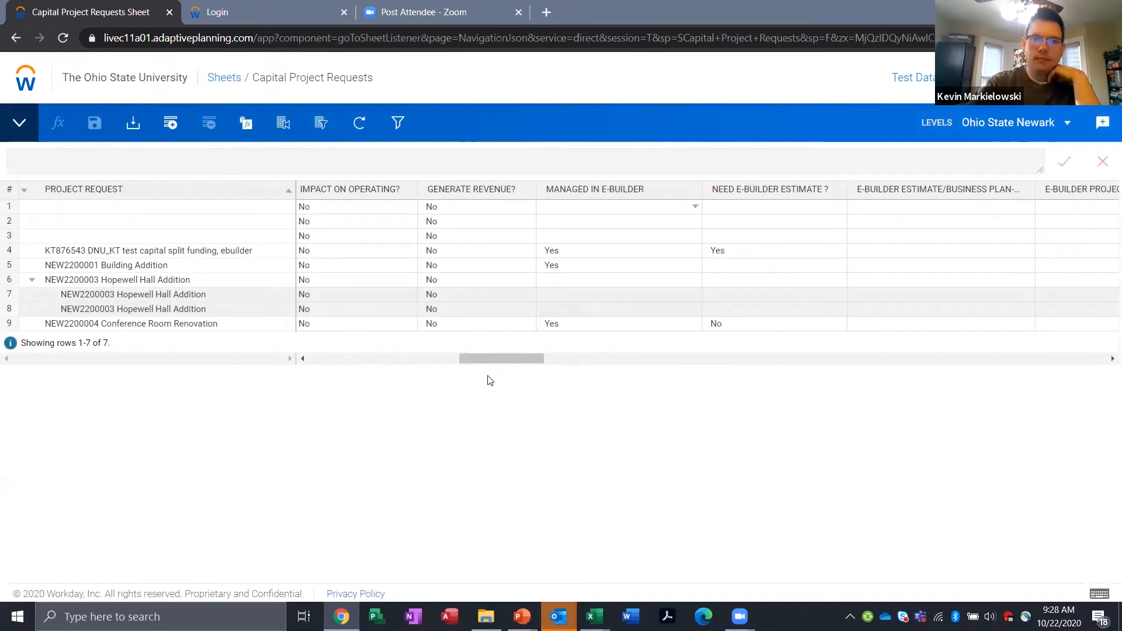
# Step: Review the Relationship options for the Conference Room Renovation request without choosing one
pyautogui.moveTo(480, 359); pyautogui.dragTo(602, 378)
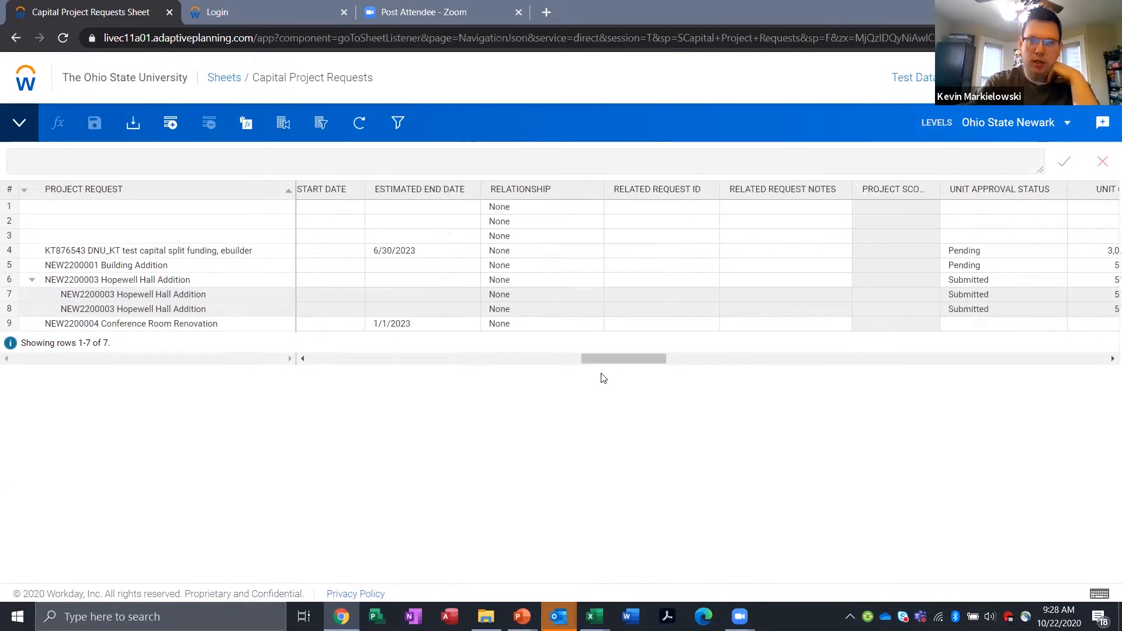
pyautogui.click(597, 326)
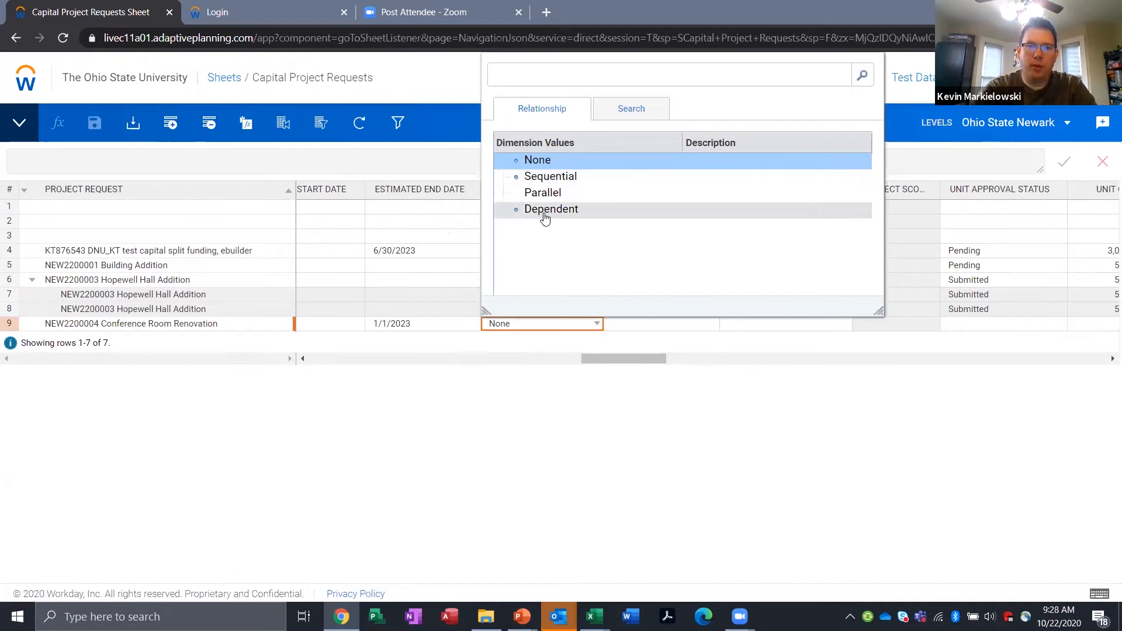
pyautogui.click(627, 326)
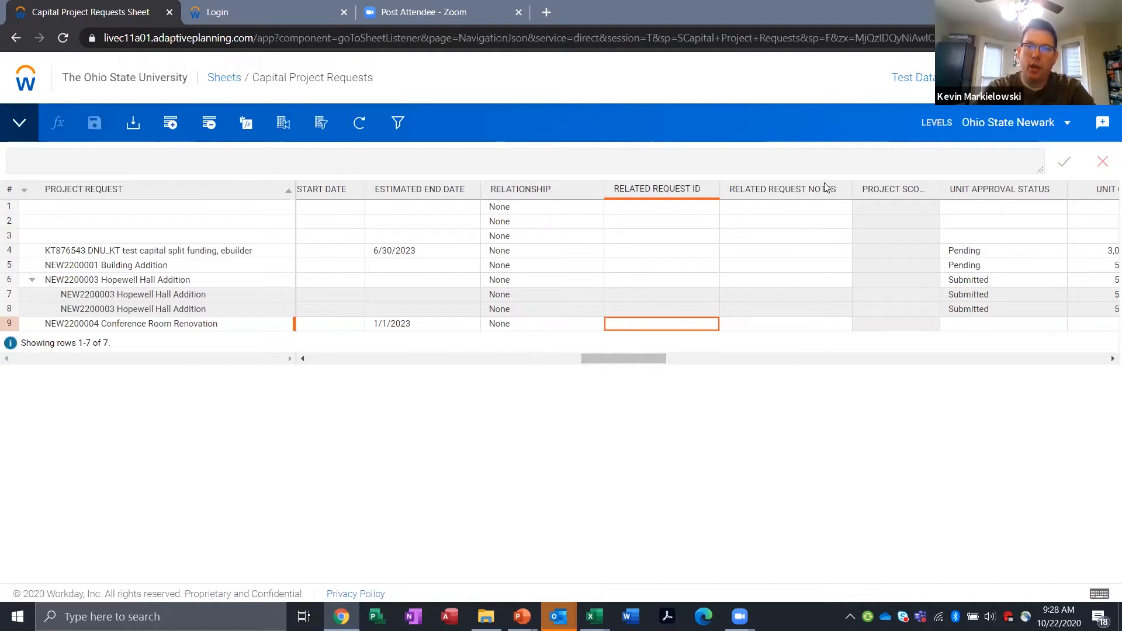
# Step: Set the Conference Room Renovation request's Unit Approval Status to Submitted
pyautogui.moveTo(642, 360); pyautogui.dragTo(680, 367)
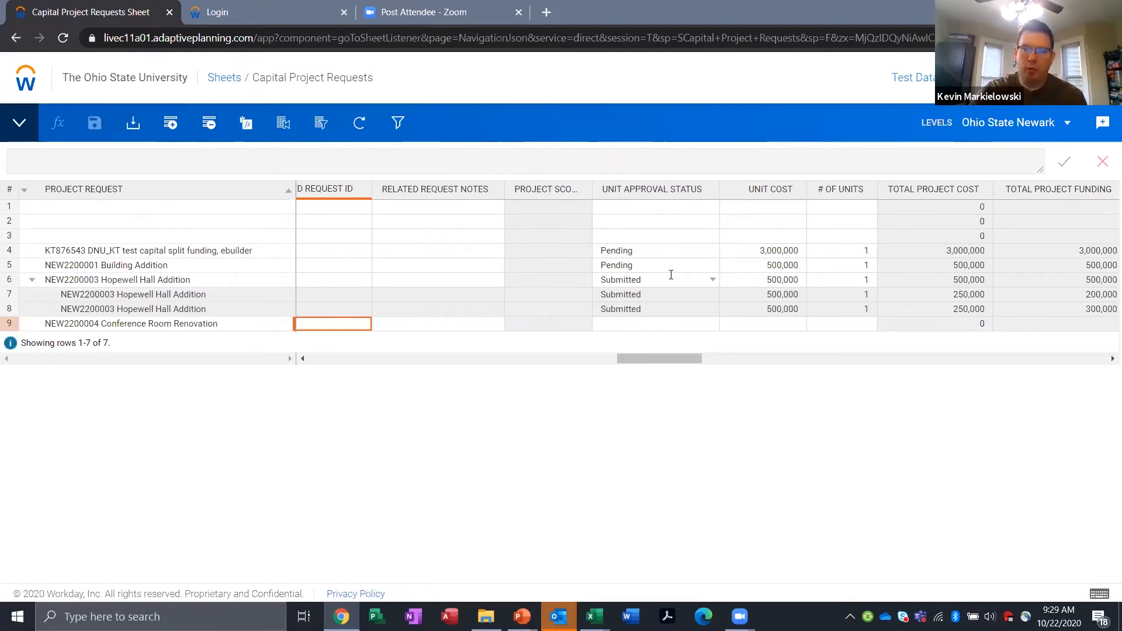
pyautogui.click(713, 326)
pyautogui.click(713, 323)
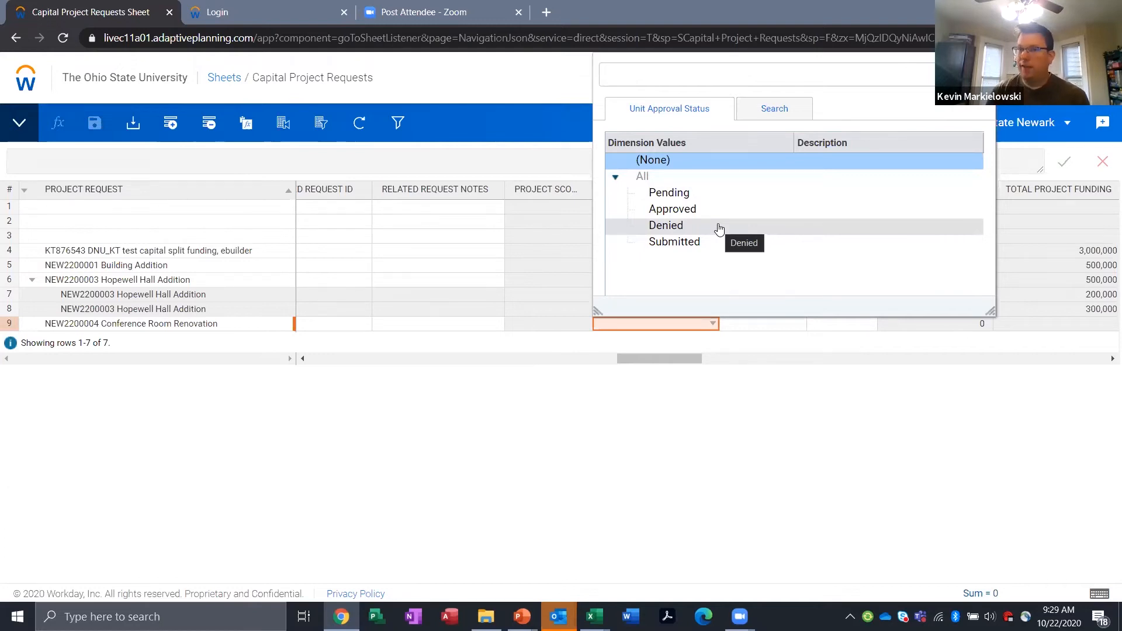
pyautogui.click(719, 402)
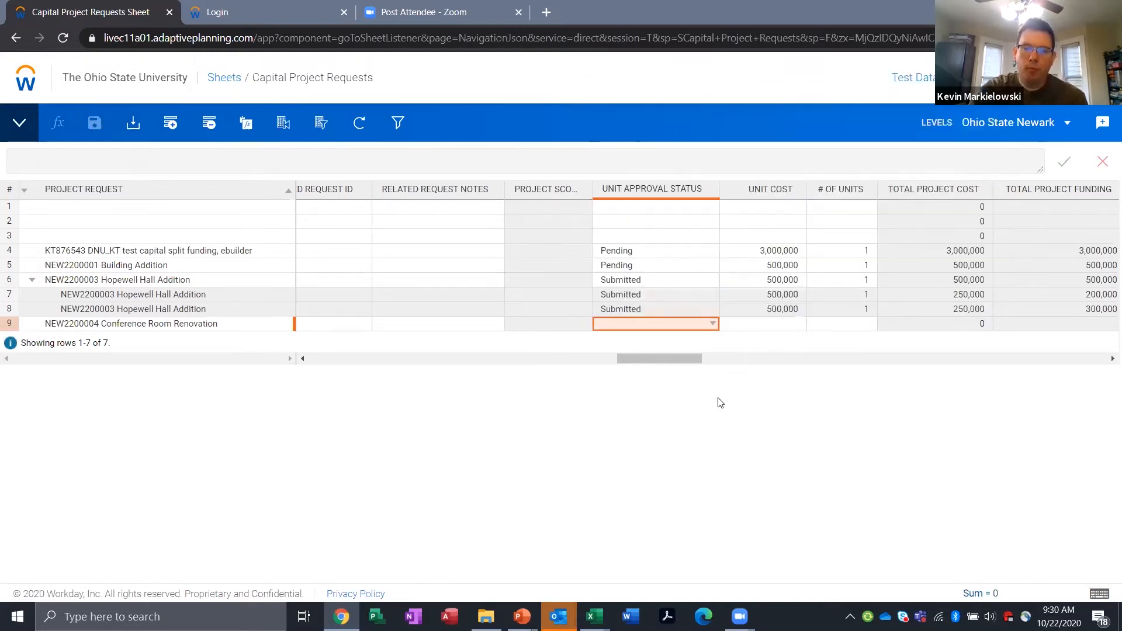
pyautogui.click(713, 325)
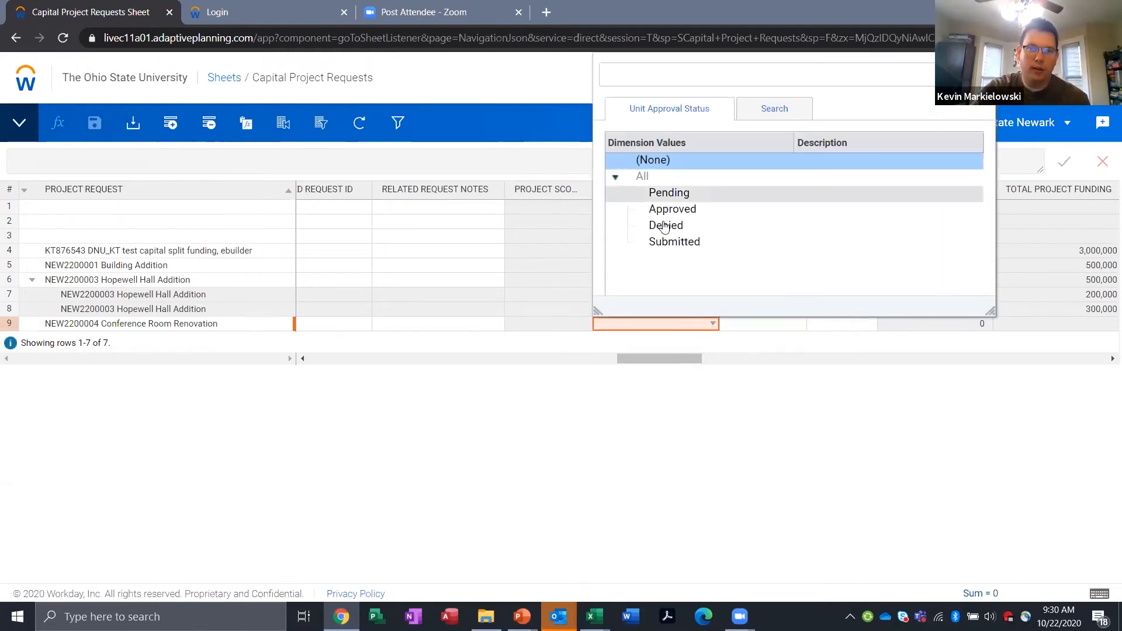
pyautogui.click(673, 242)
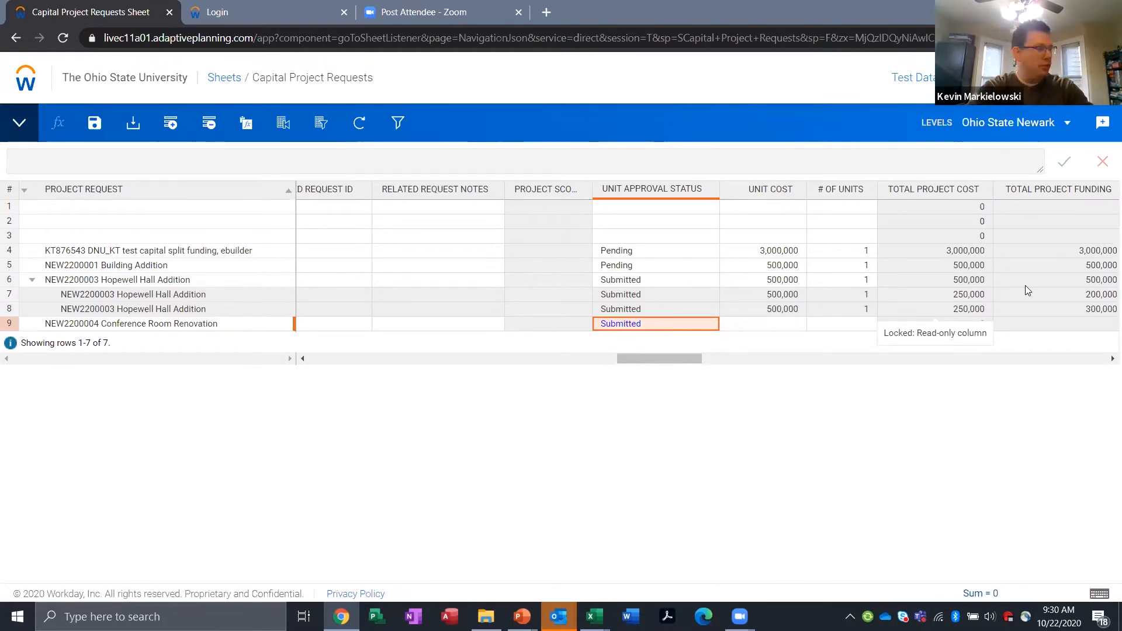
# Step: Switch to the PowerPoint slide show to present the Activity 1.2 slide, then return to the Capital Project Requests sheet in Chrome
pyautogui.hotkey('alt', 'Tab')
pyautogui.hotkey('alt', 'Tab')
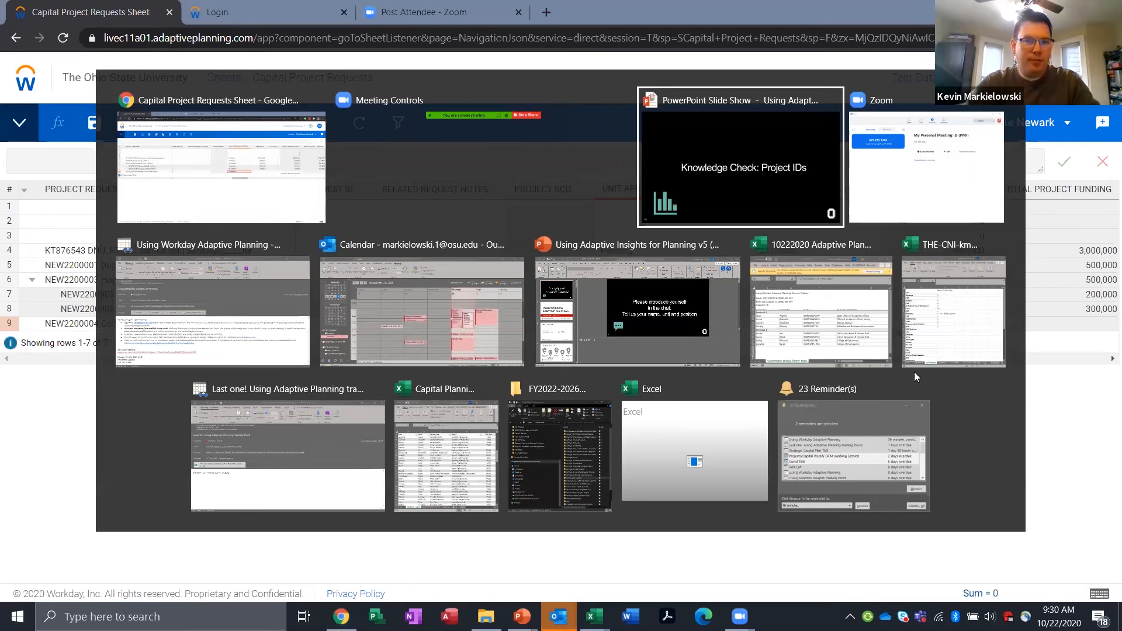
pyautogui.press('Right')
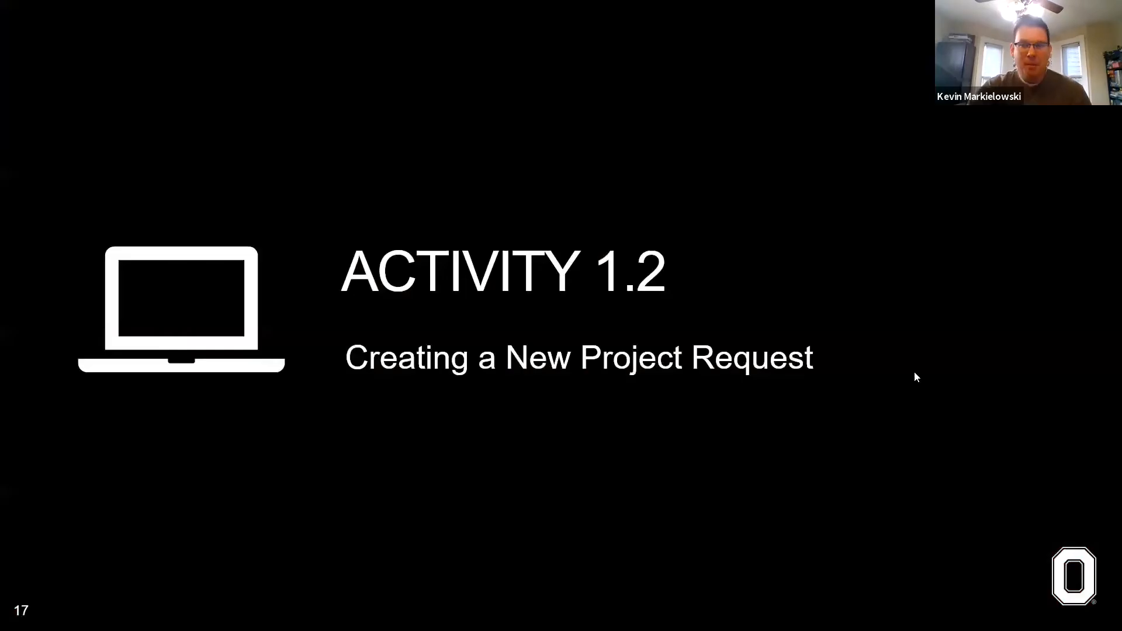
pyautogui.hotkey('alt', 'Tab')
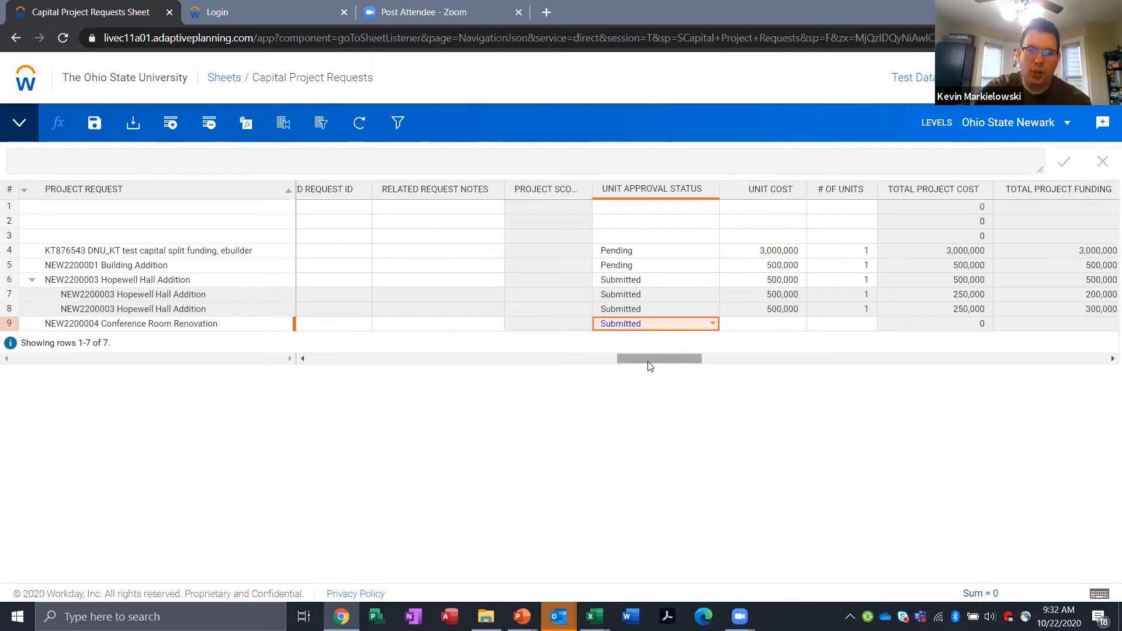
pyautogui.moveTo(648, 362); pyautogui.dragTo(642, 363)
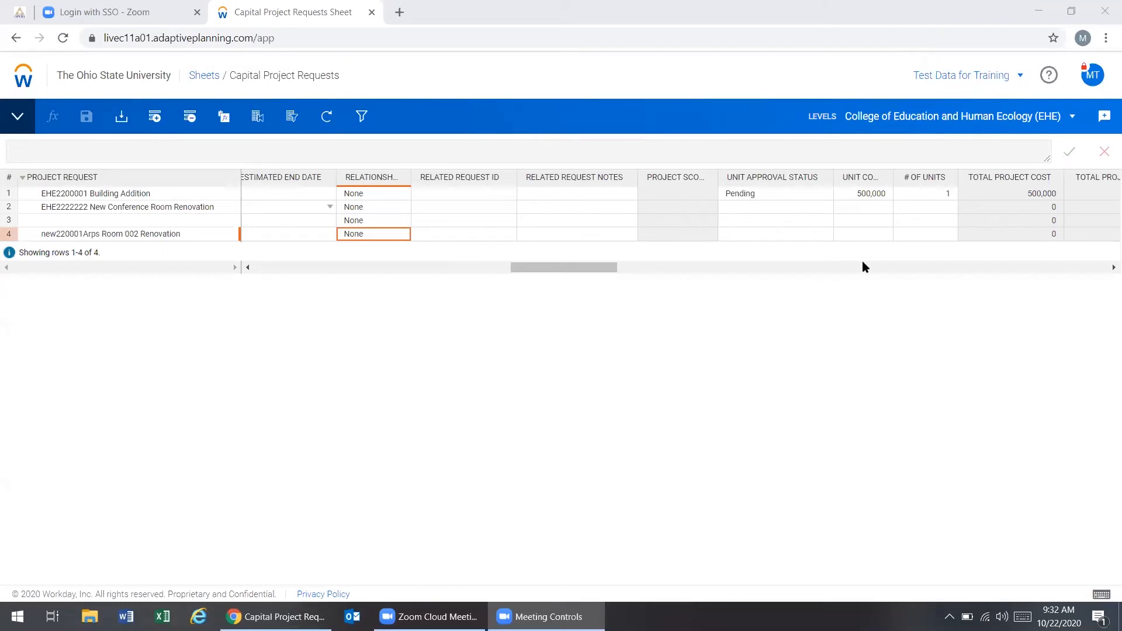
# Step: Sign out of the session showing the College of Education and Human Ecology level, leaving unsaved changes, and reopen the login page
pyautogui.moveTo(1084, 68)
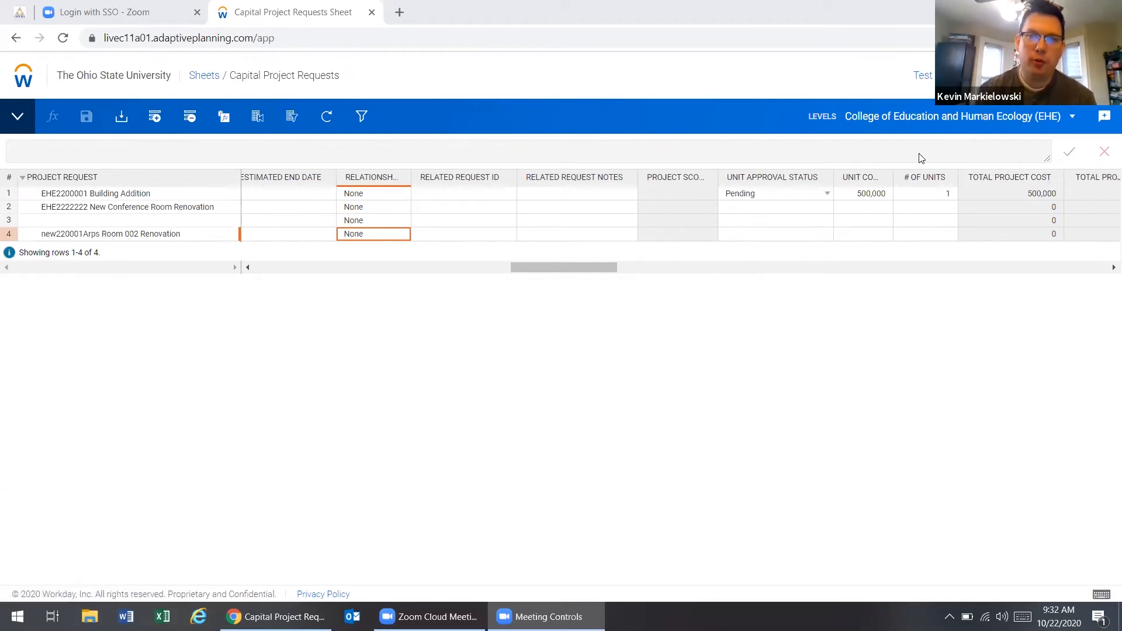
pyautogui.click(1071, 93)
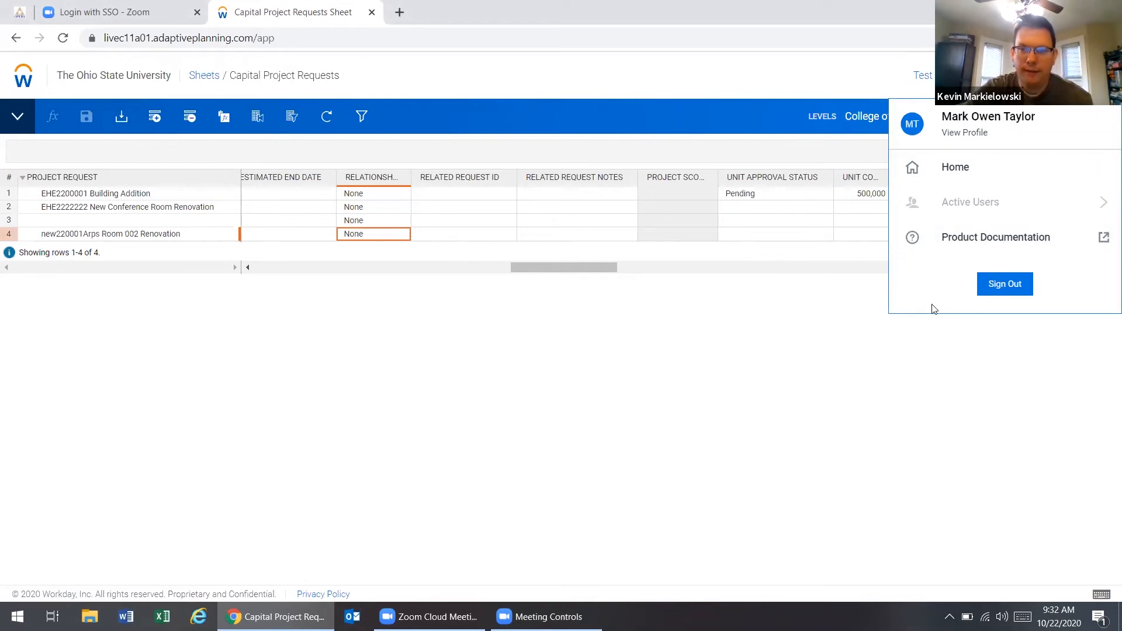
pyautogui.click(1004, 284)
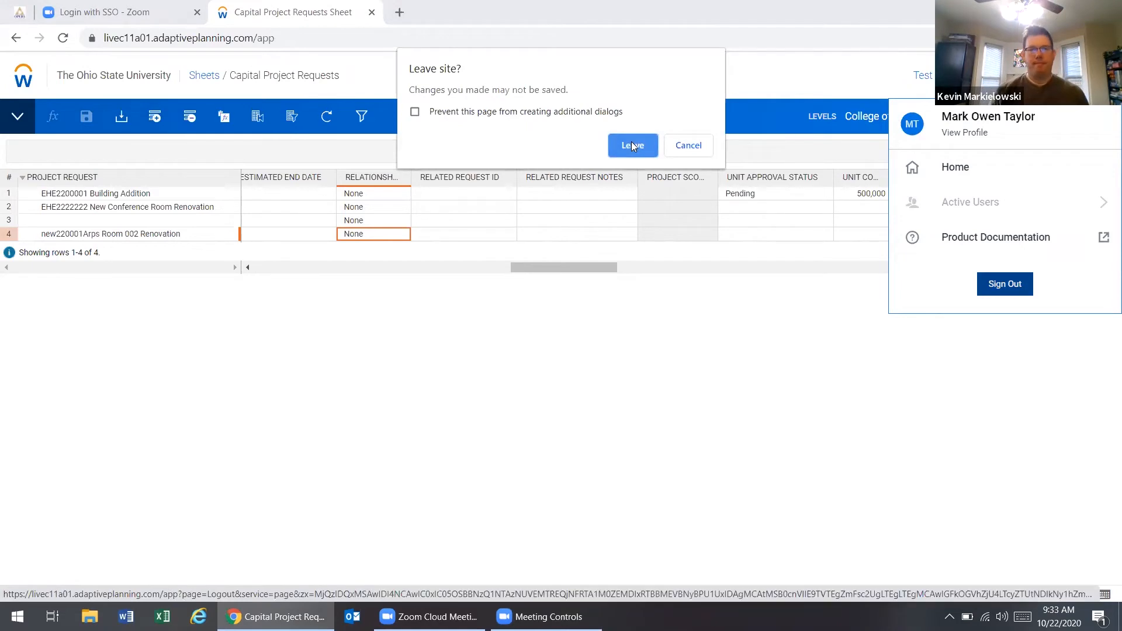
pyautogui.click(632, 145)
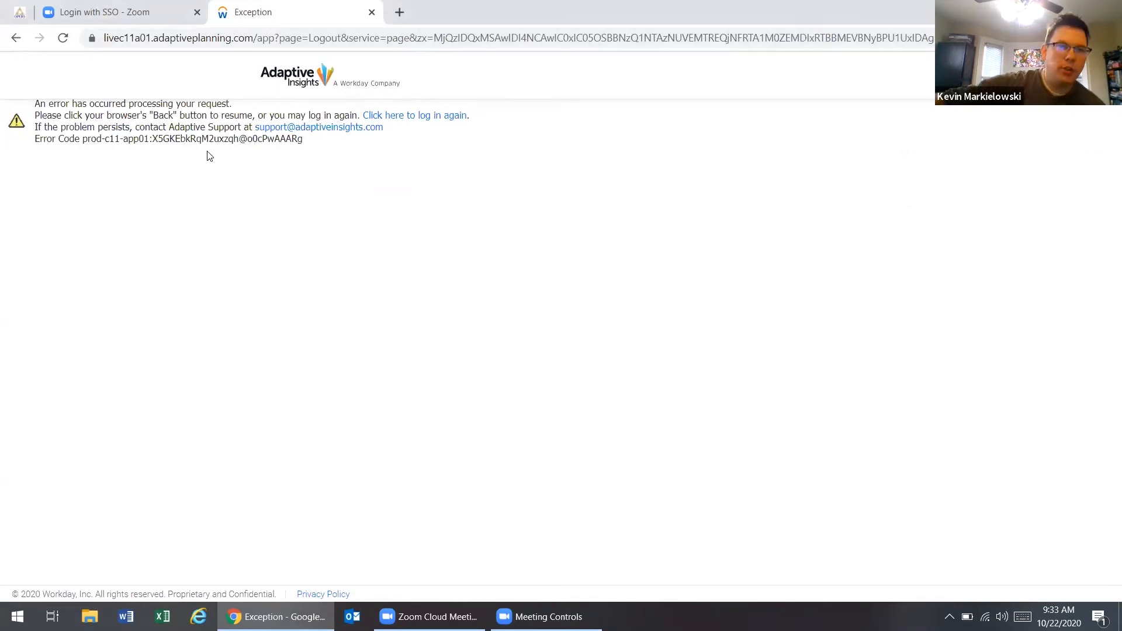
pyautogui.click(412, 116)
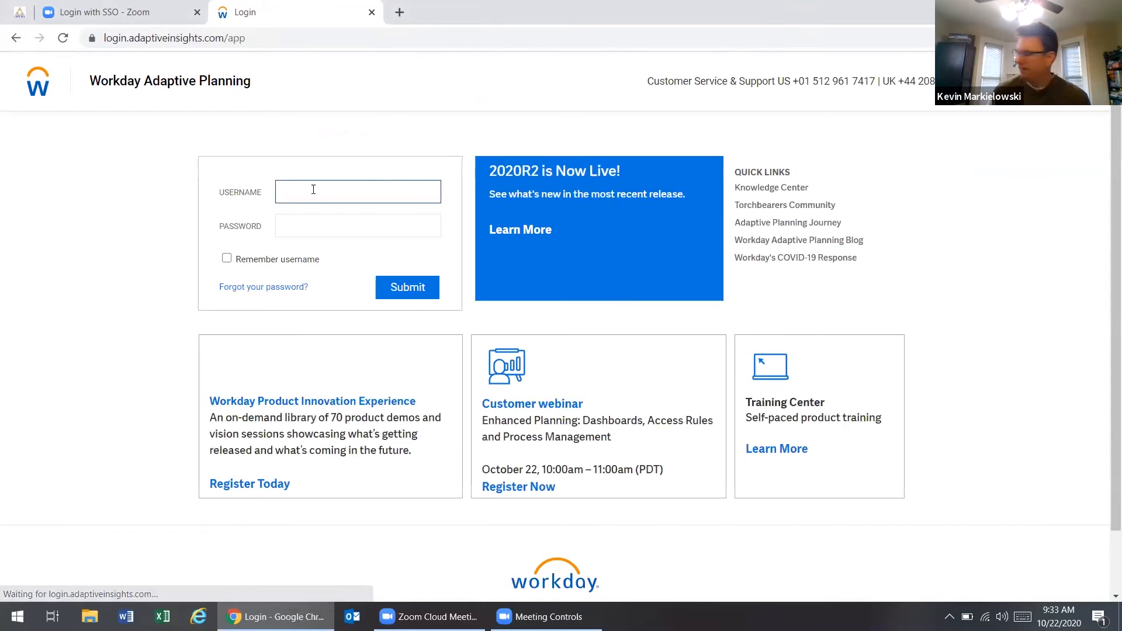
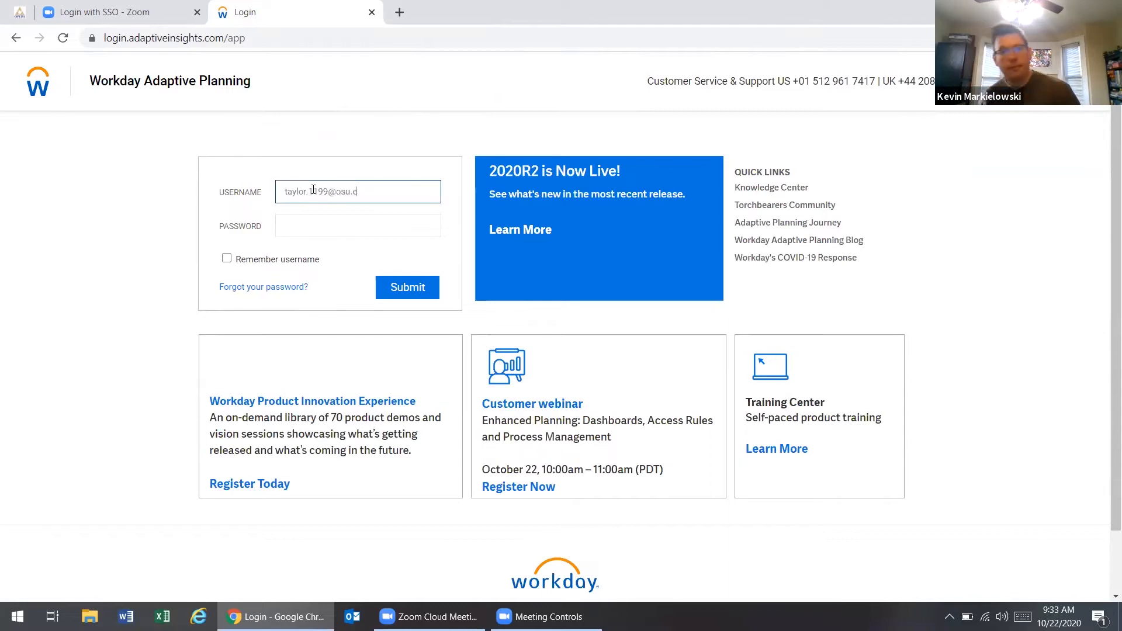
# Step: Log in to Workday Adaptive Planning with the participant's account e-mail as the username
pyautogui.click(417, 292)
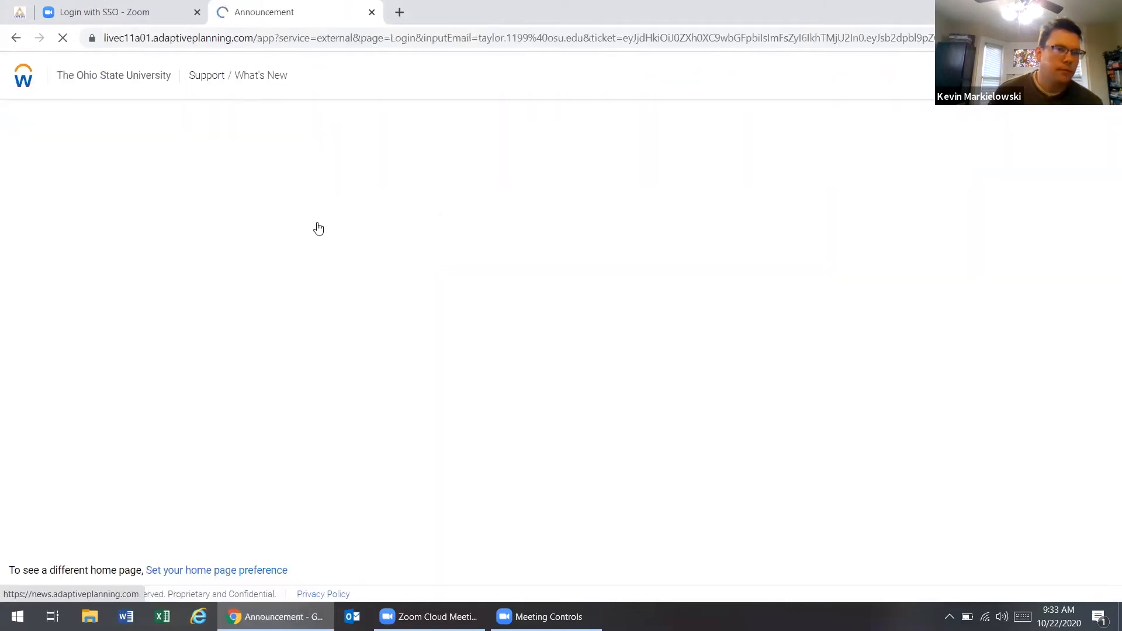
# Step: Open the Capital Project Requests sheet for the College of Education and Human Ecology level
pyautogui.click(24, 82)
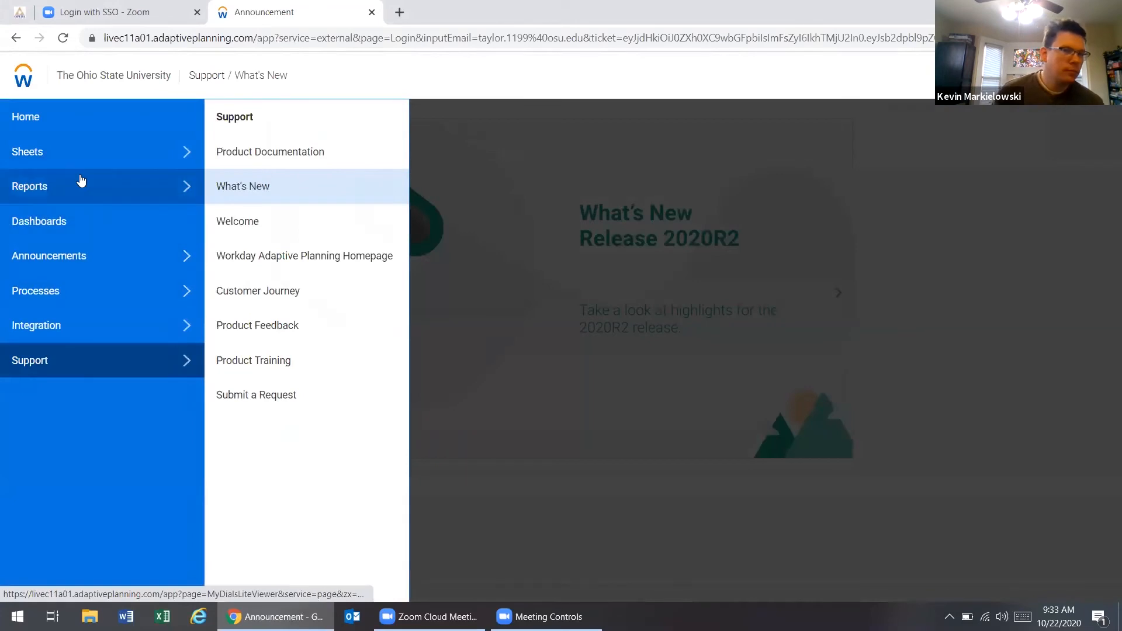
pyautogui.click(170, 151)
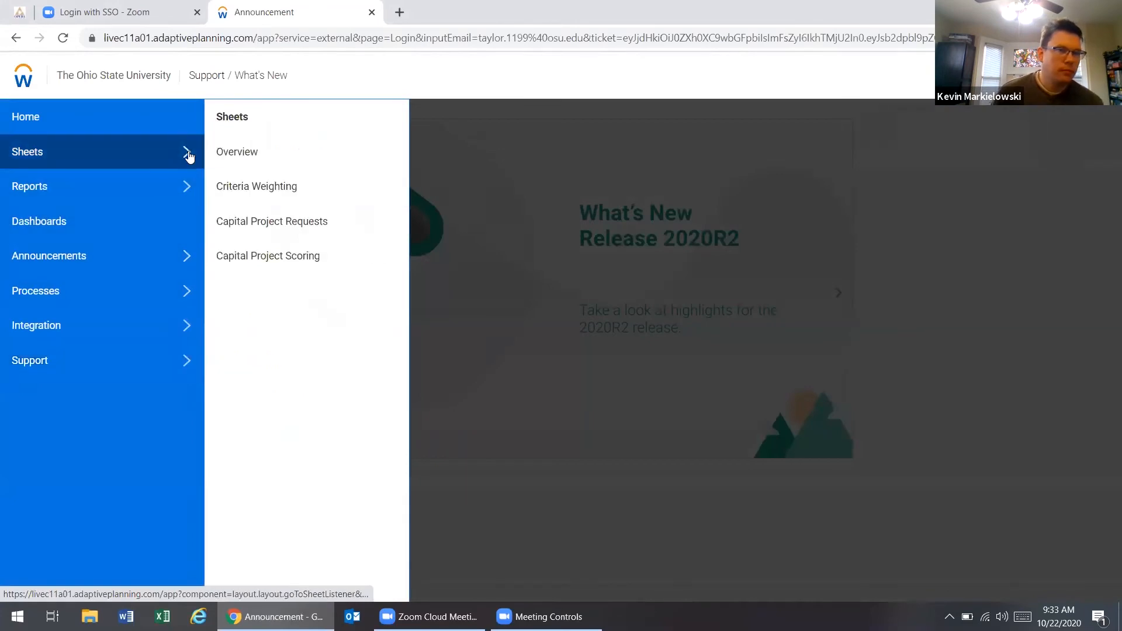
pyautogui.click(269, 223)
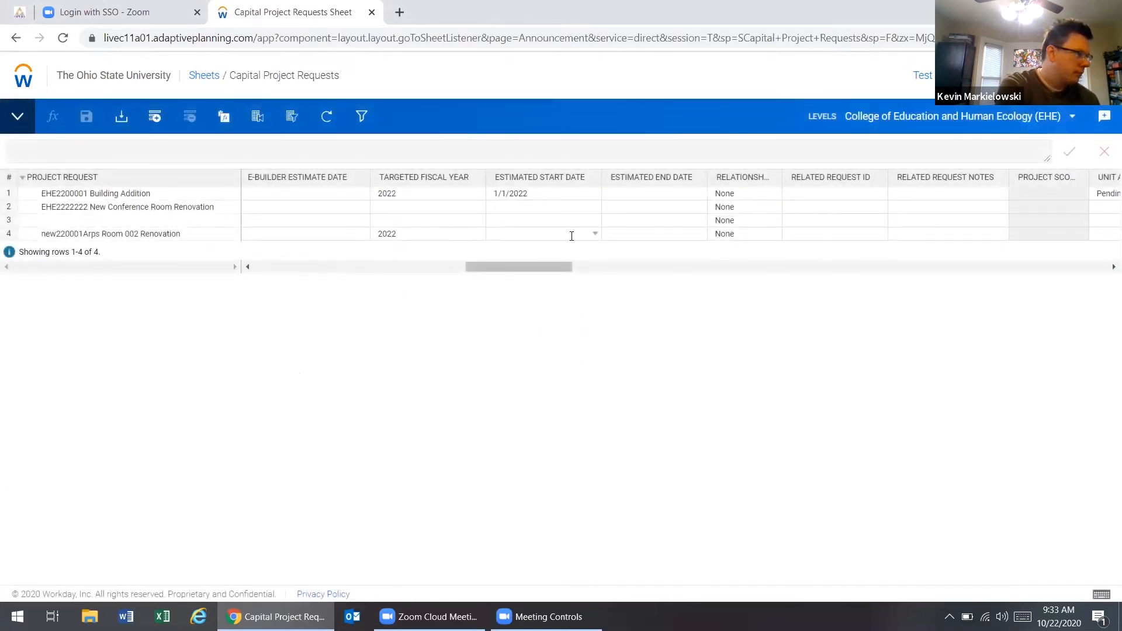
# Step: Clear the project request name of the Arps Room 002 Renovation row for re-entry
pyautogui.click(178, 235)
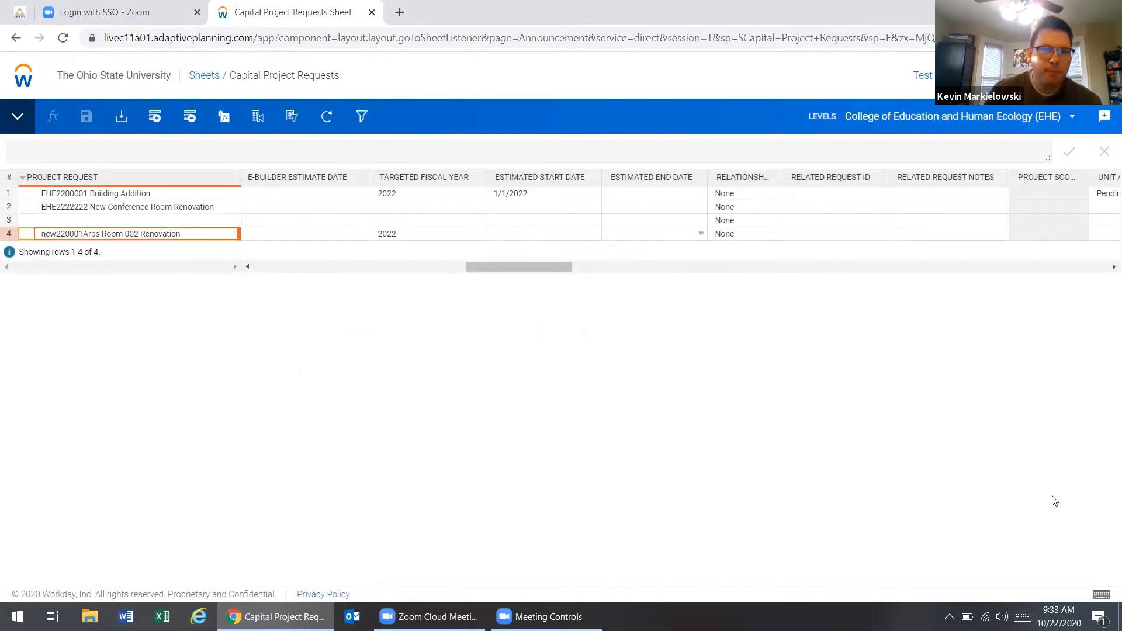
pyautogui.press('BackSpace')
# Step: Examine the request columns covering unit approval status, project cost, funding source, yearly funding and expense estimates, and the cost center and request type details
pyautogui.click(1104, 268)
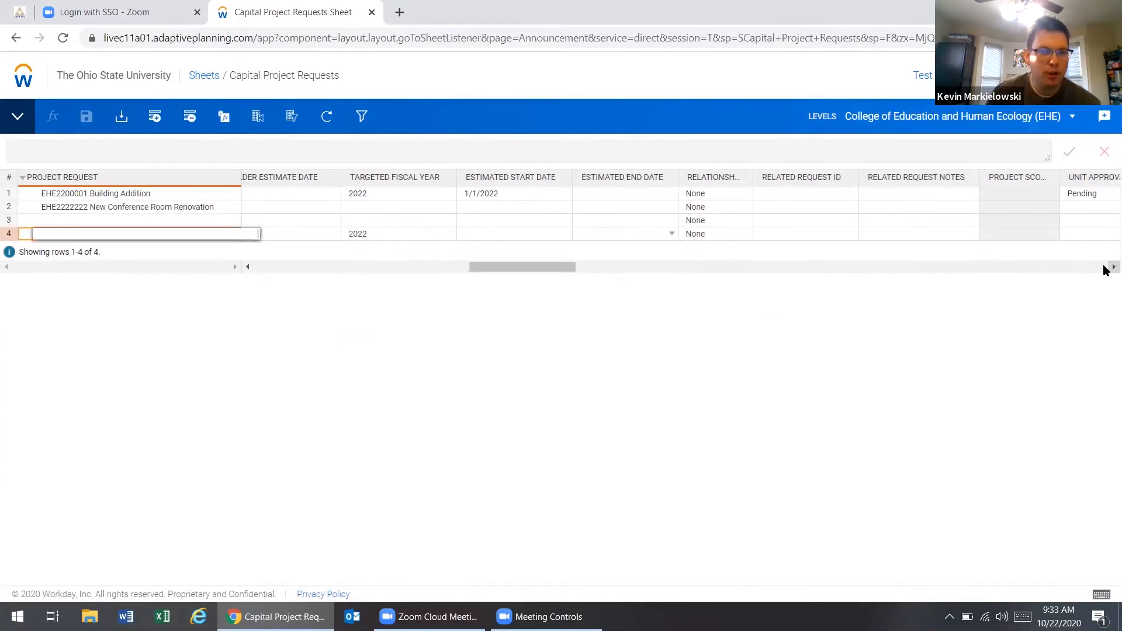
pyautogui.click(1110, 267)
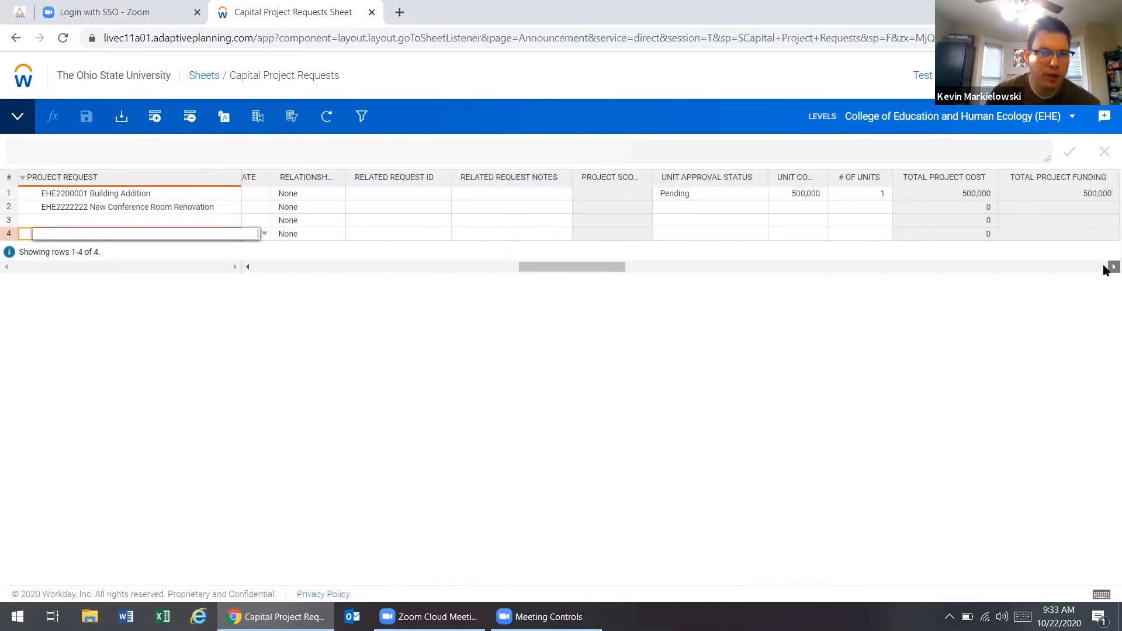
pyautogui.click(1109, 267)
pyautogui.click(1104, 268)
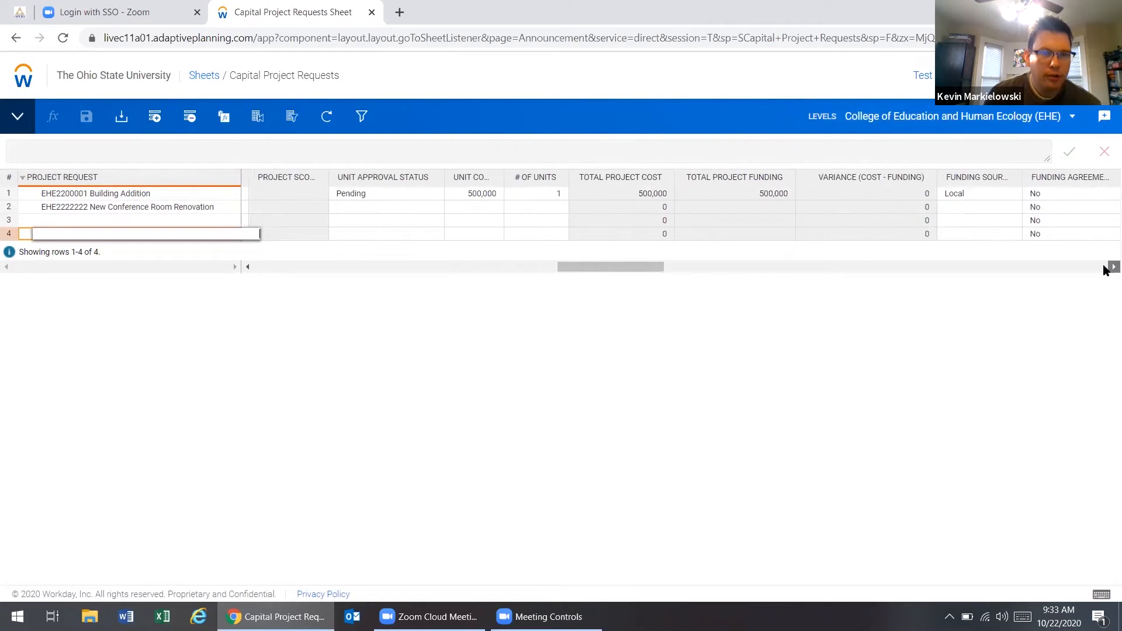
pyautogui.click(1104, 268)
pyautogui.click(1104, 268)
pyautogui.click(1104, 268)
pyautogui.click(1110, 268)
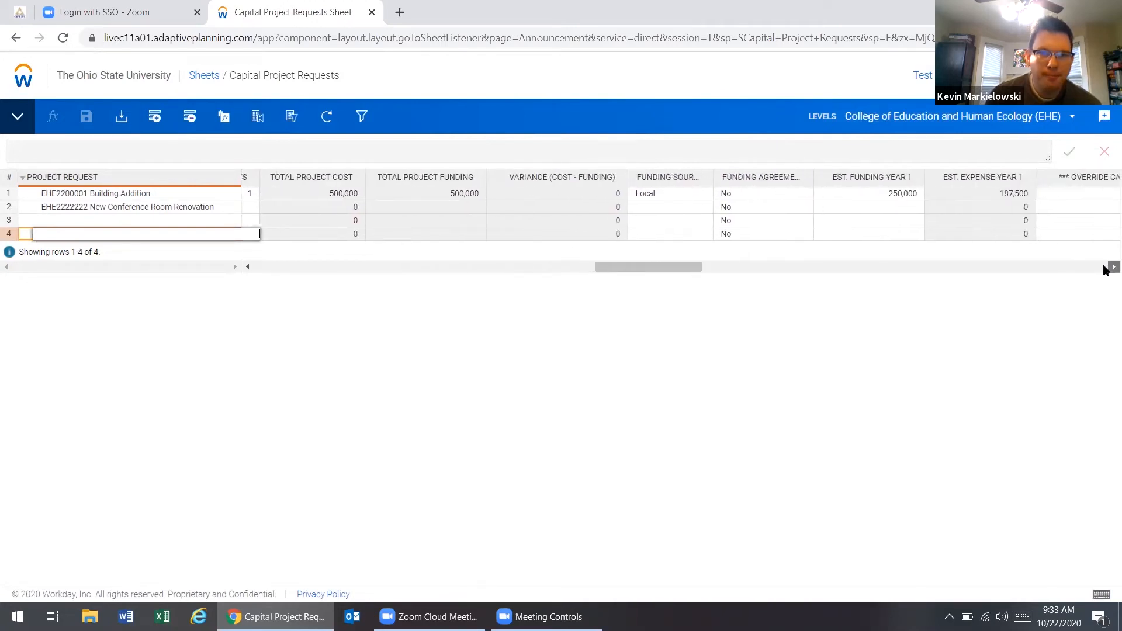
pyautogui.click(1109, 268)
pyautogui.click(1109, 268)
pyautogui.click(1109, 268)
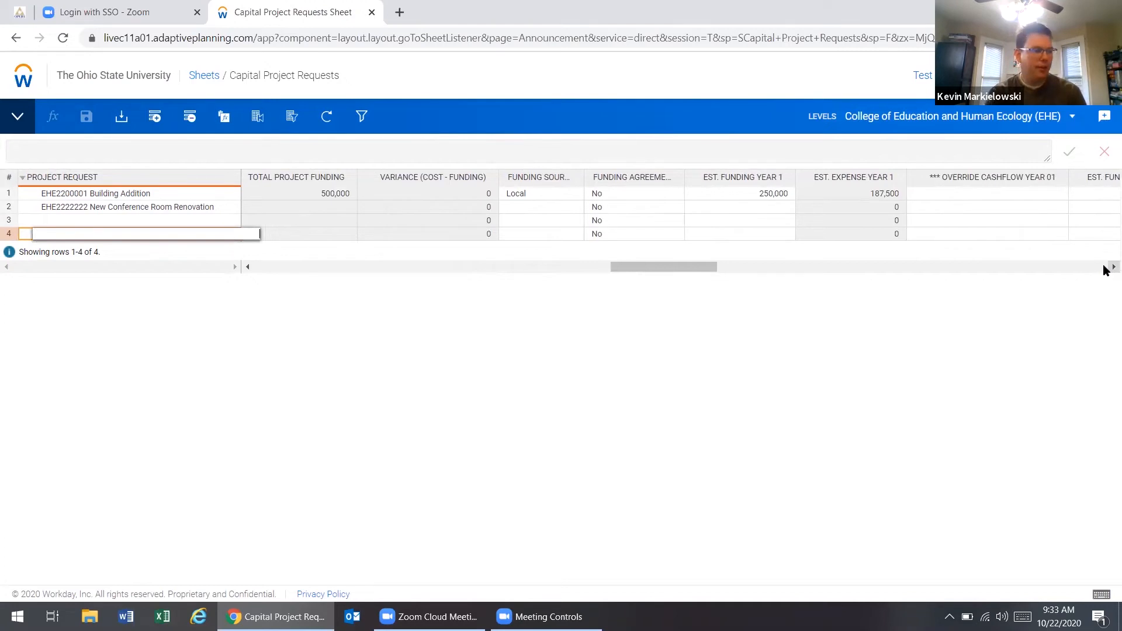
pyautogui.click(1109, 268)
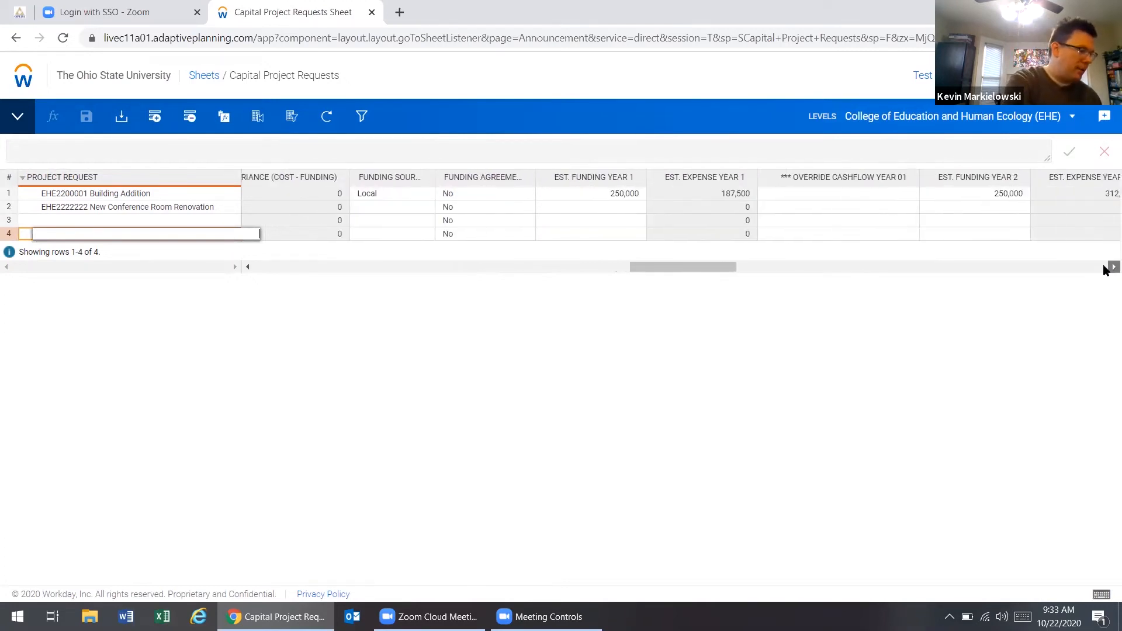
pyautogui.click(1109, 268)
pyautogui.moveTo(734, 267); pyautogui.dragTo(388, 275)
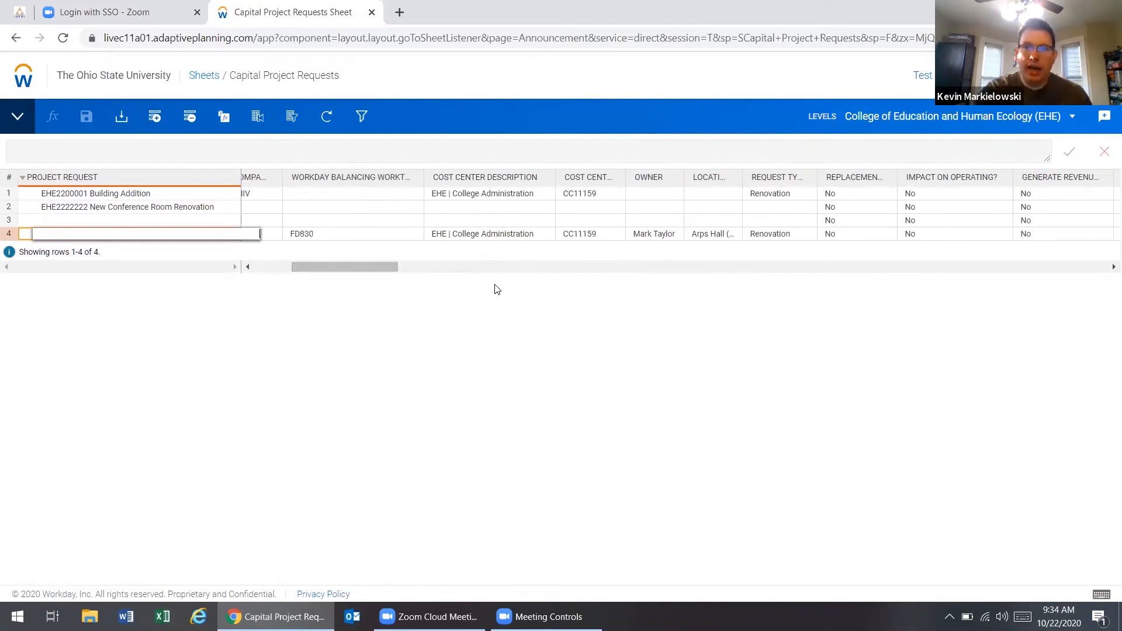
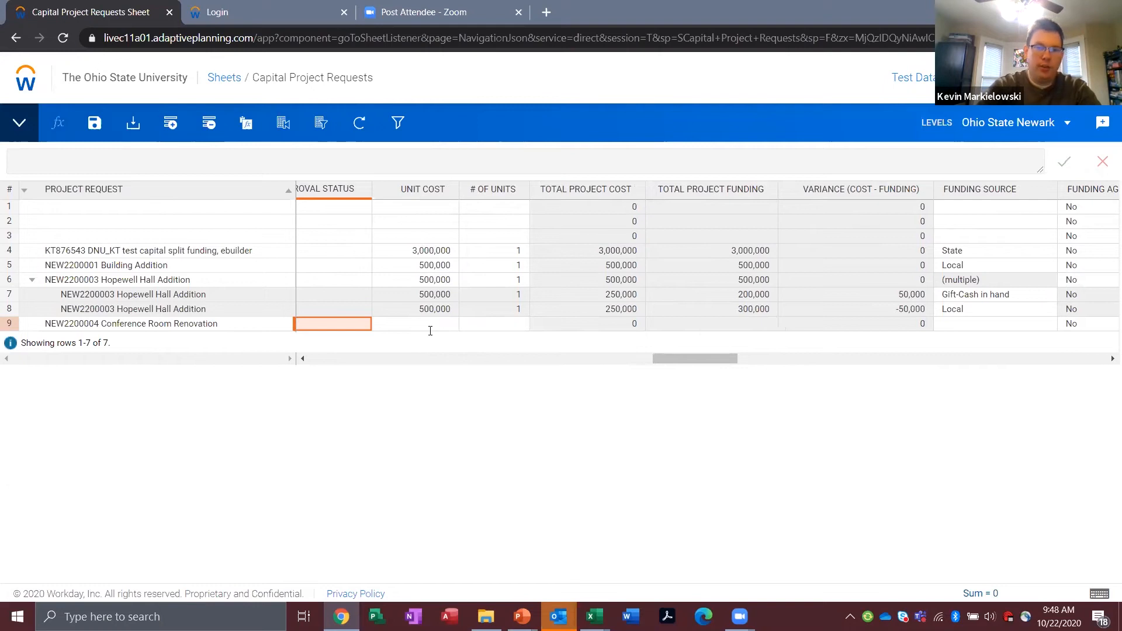
# Step: Set the Conference Room Renovation request's unit cost to 200,000 and number of units to 1, and save the sheet
pyautogui.click(428, 325)
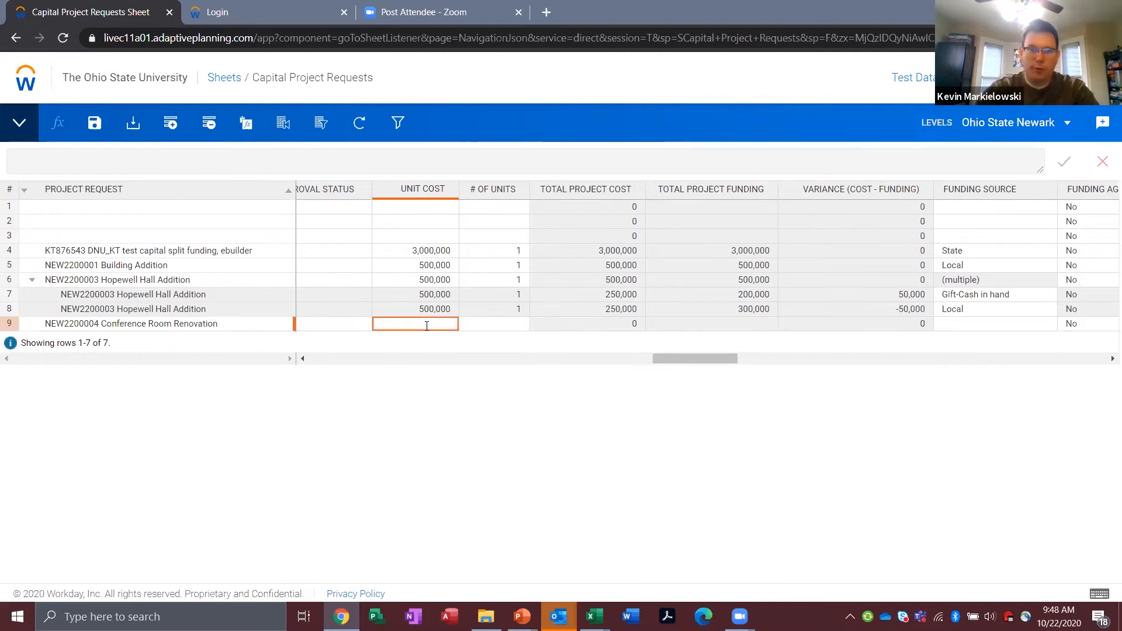
pyautogui.write('200')
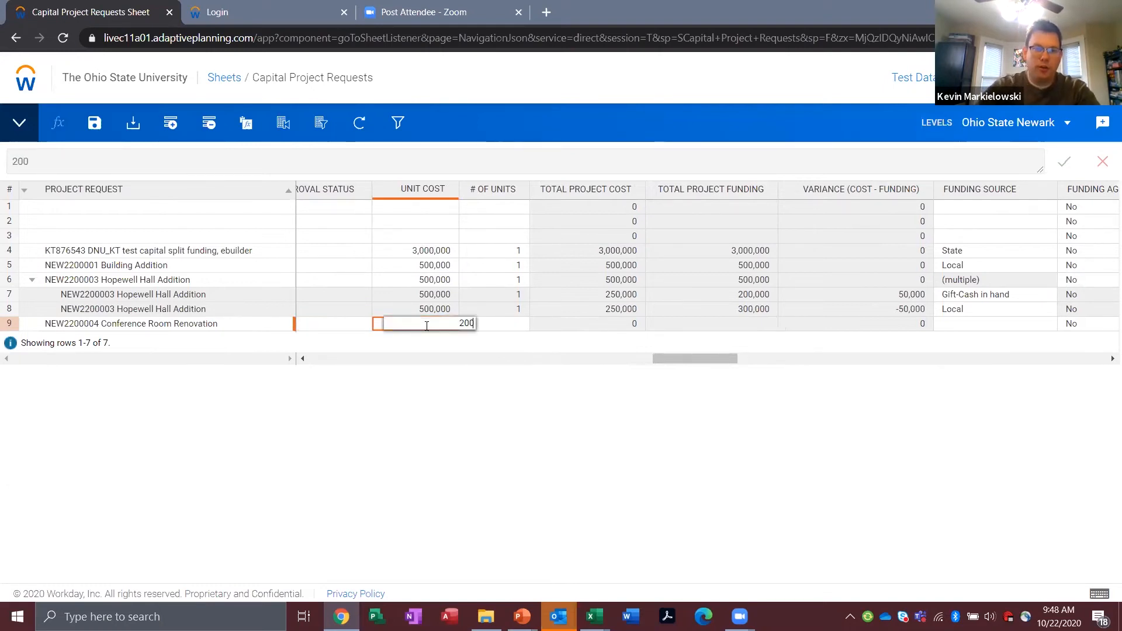
pyautogui.write('000')
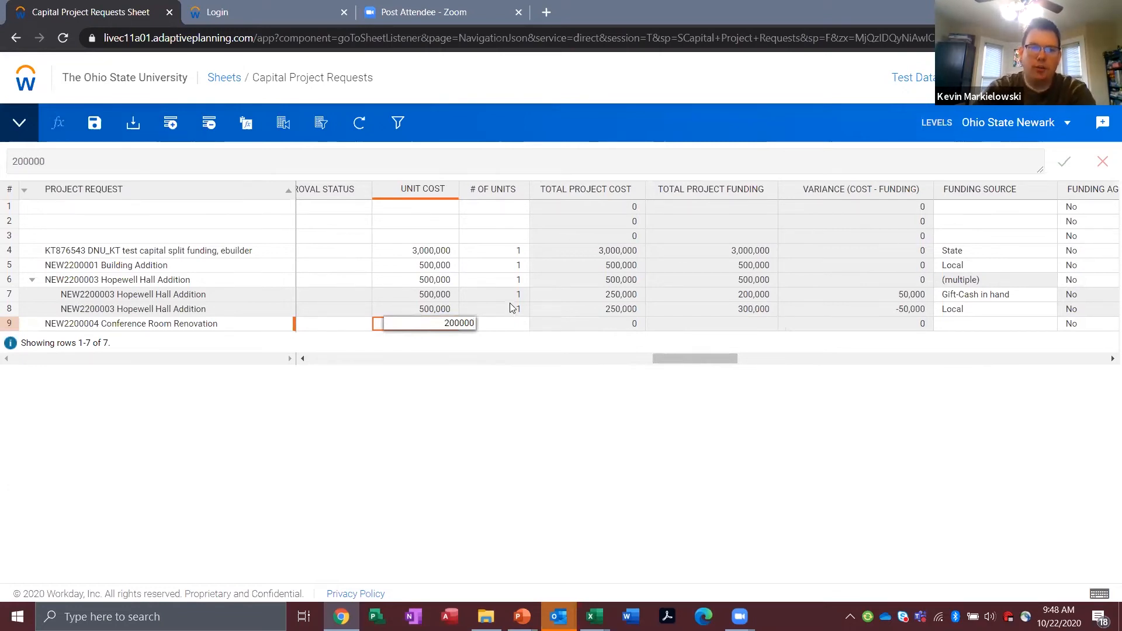
pyautogui.click(516, 323)
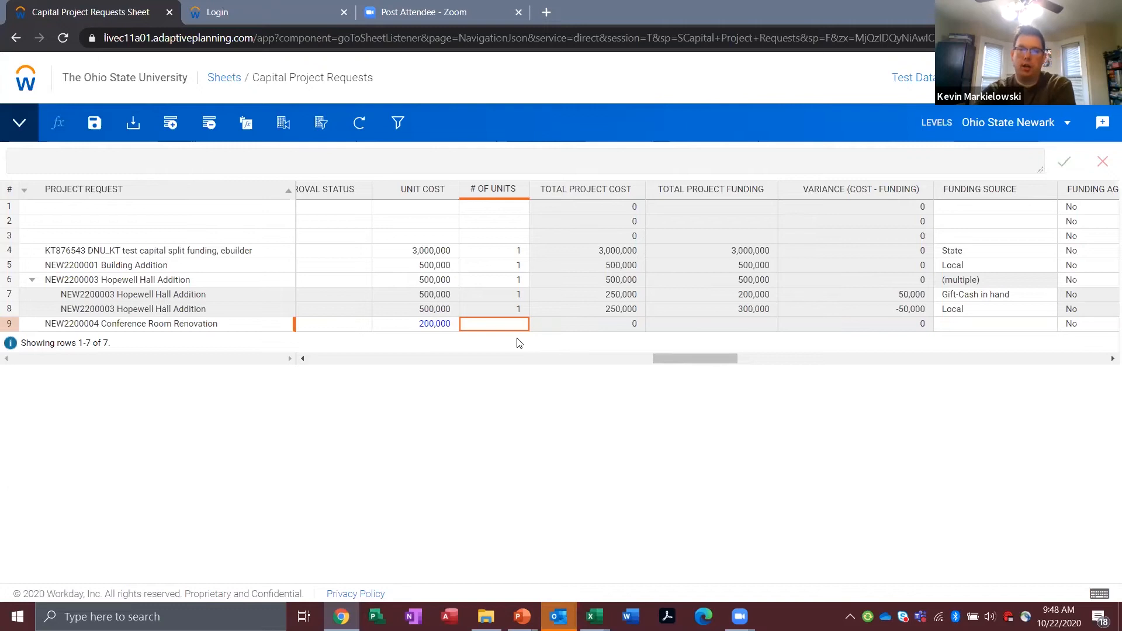
pyautogui.write('1')
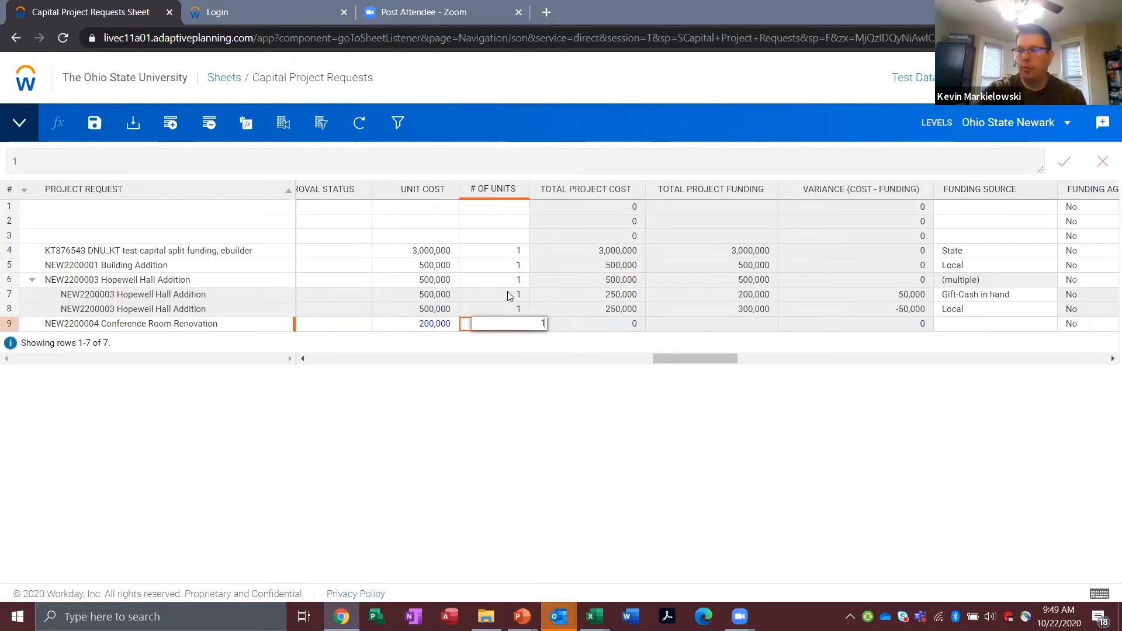
pyautogui.press('Return')
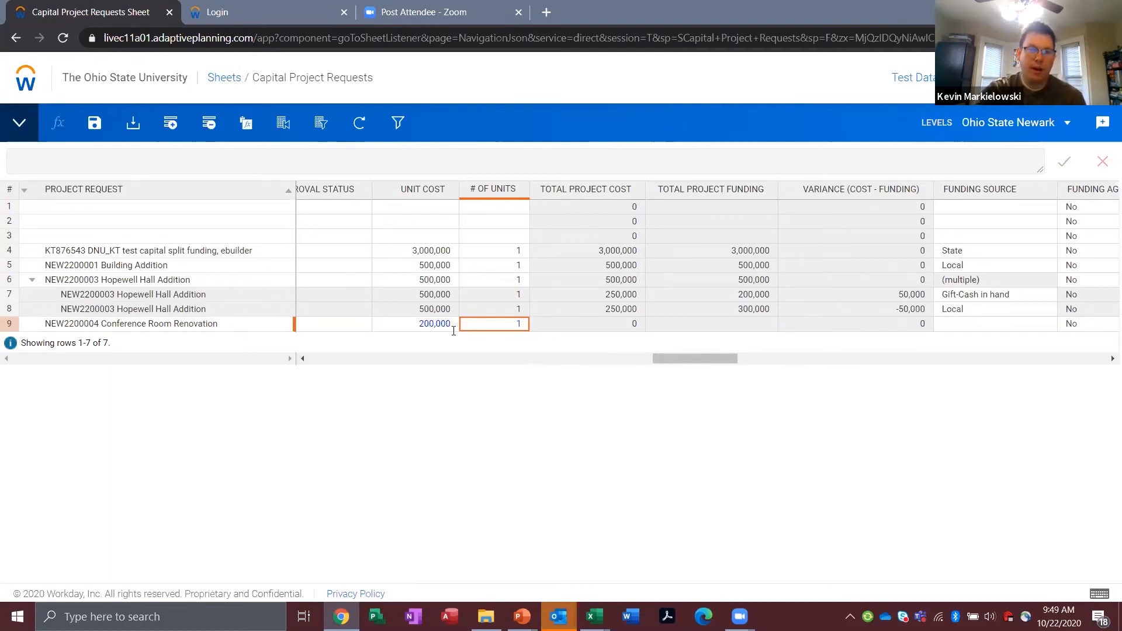
pyautogui.click(91, 124)
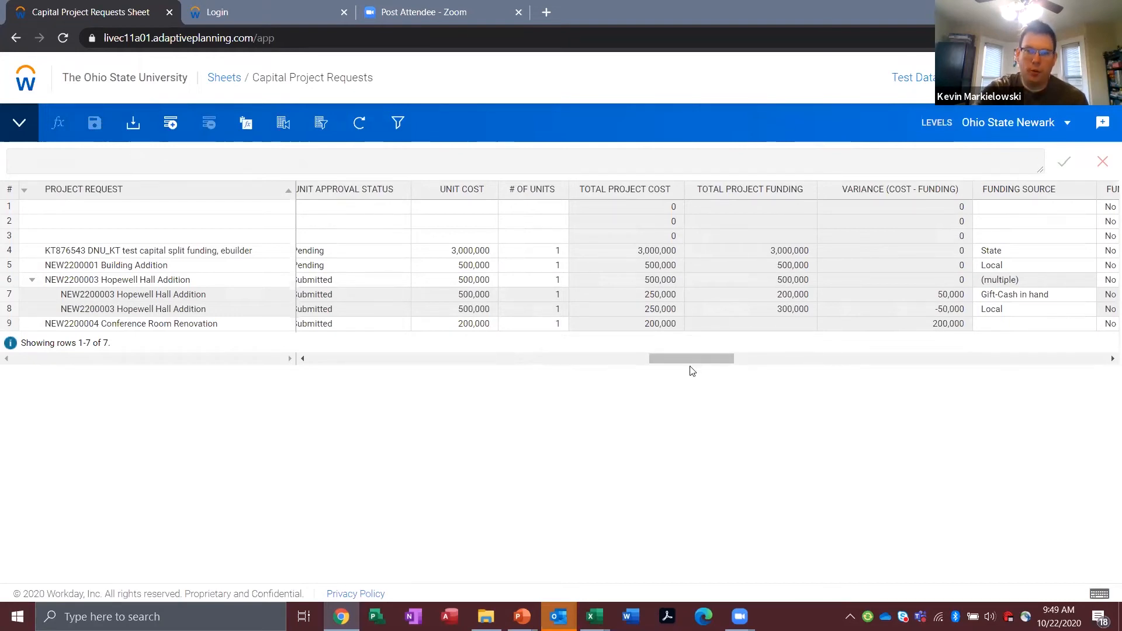
# Step: Set the funding source of the Conference Room Renovation request to Local
pyautogui.moveTo(689, 358); pyautogui.dragTo(762, 358)
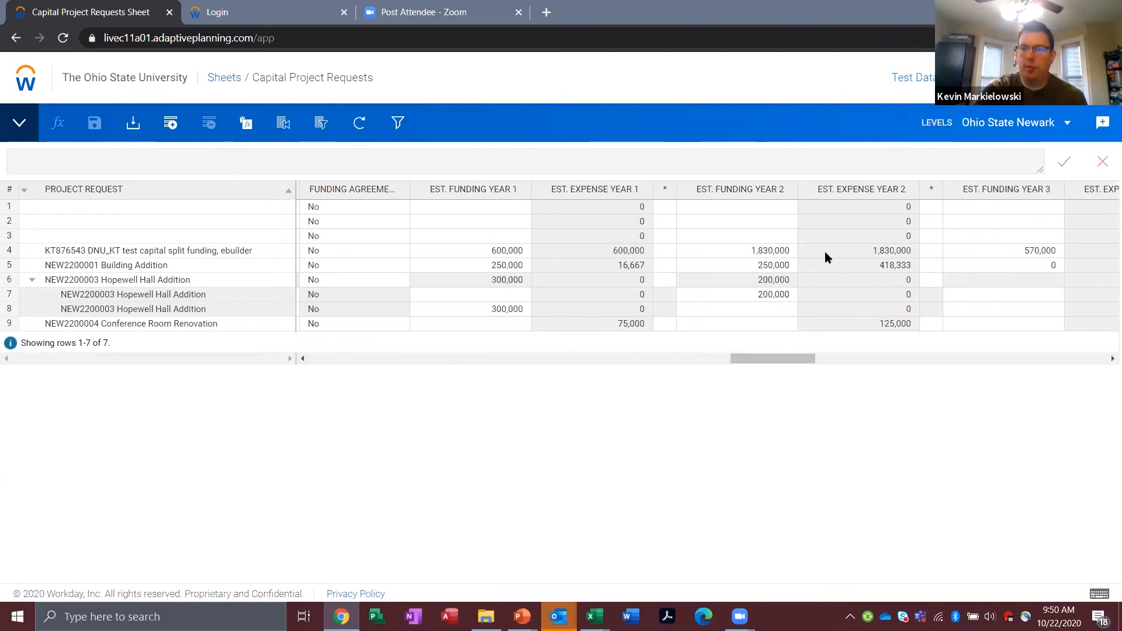
pyautogui.moveTo(781, 359); pyautogui.dragTo(727, 357)
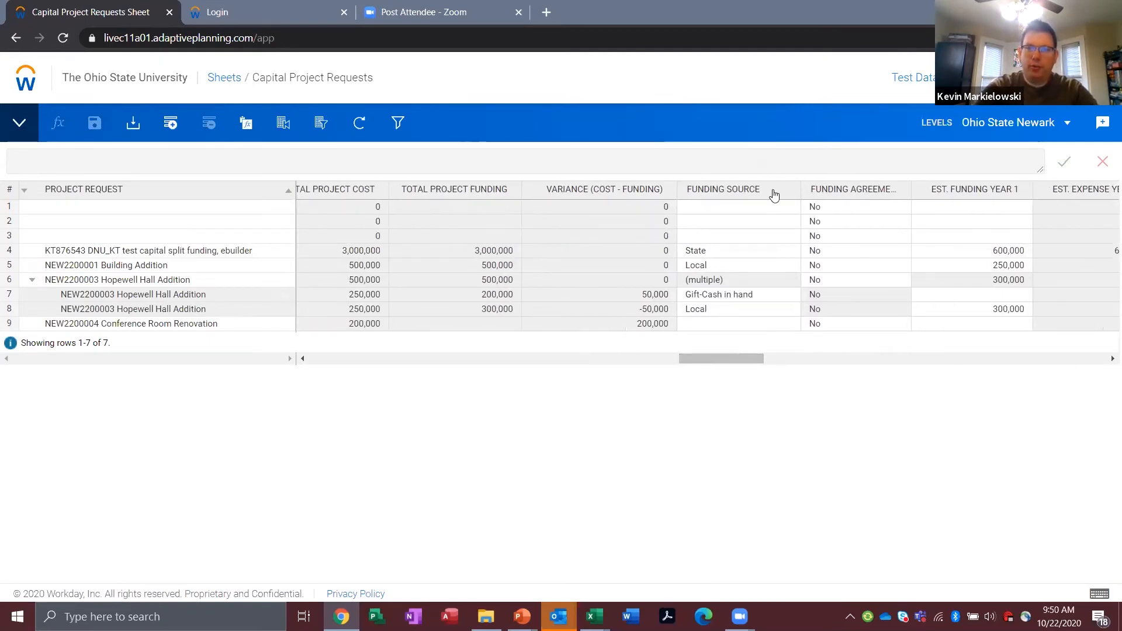
pyautogui.click(794, 326)
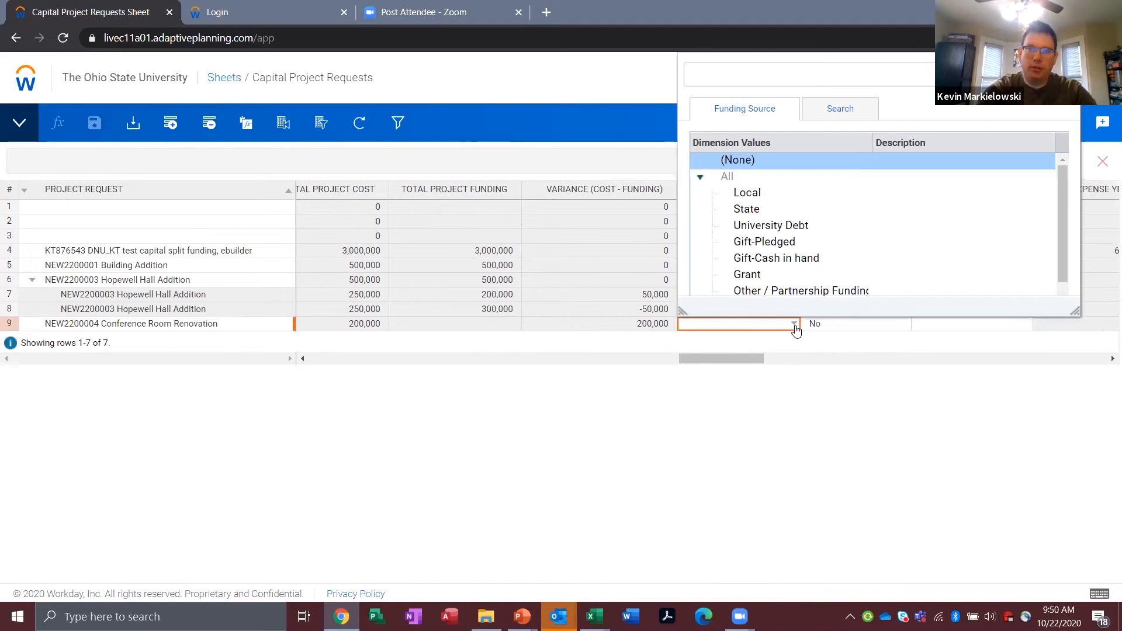
pyautogui.click(738, 196)
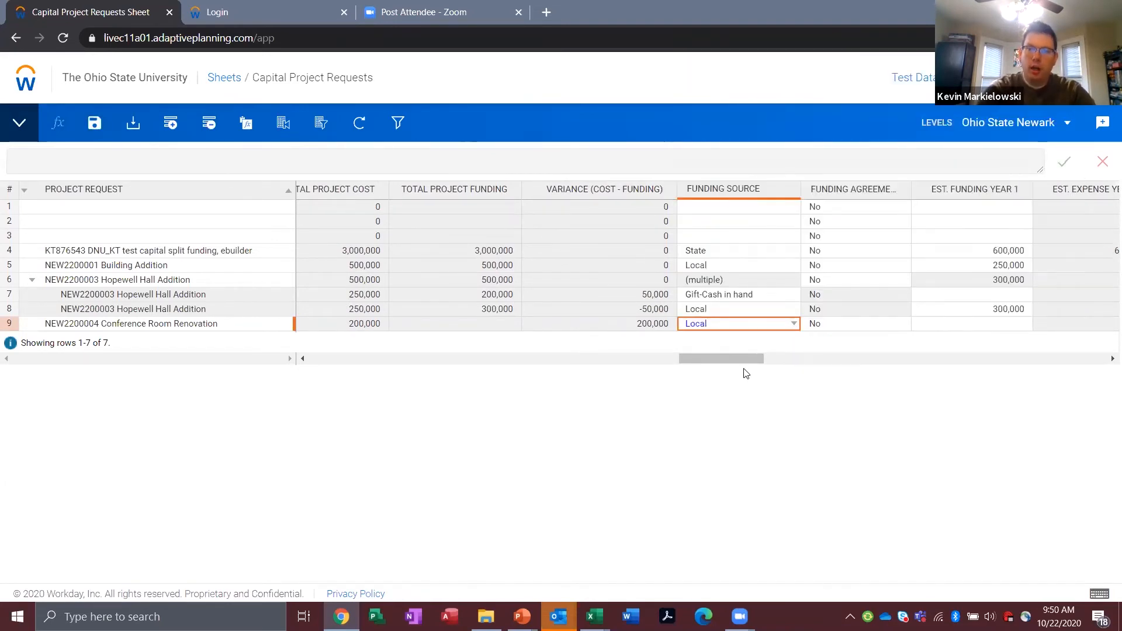
# Step: Enter 200,000 as the estimated year 1 funding for the Conference Room Renovation request and save the sheet
pyautogui.hscroll(3, 751, 358)
pyautogui.click(809, 322)
pyautogui.write('200000')
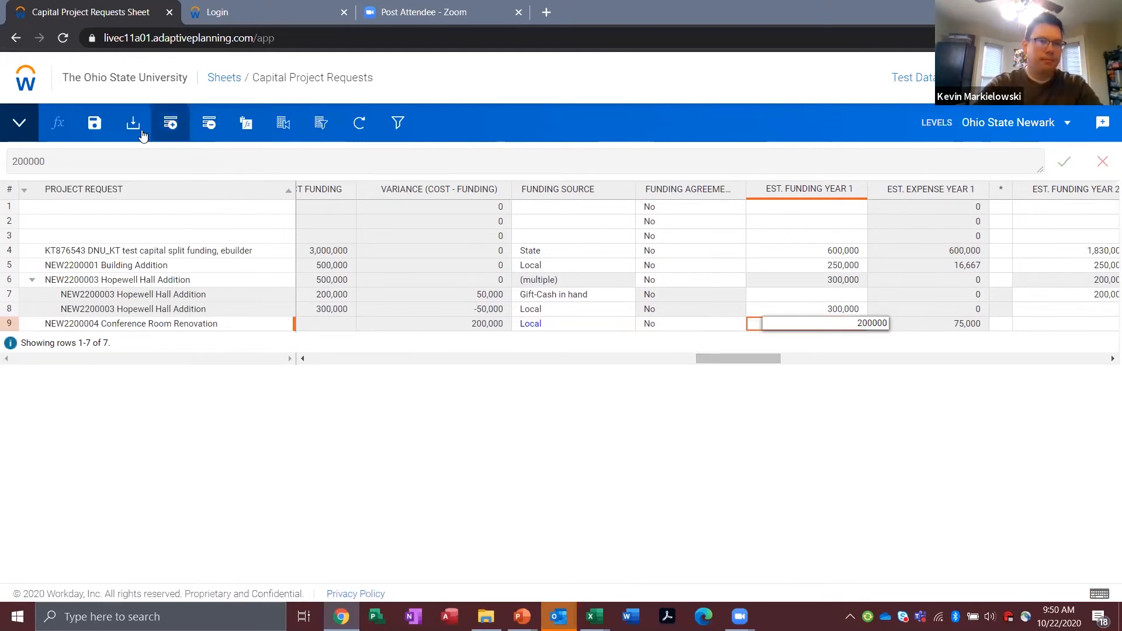
pyautogui.click(104, 125)
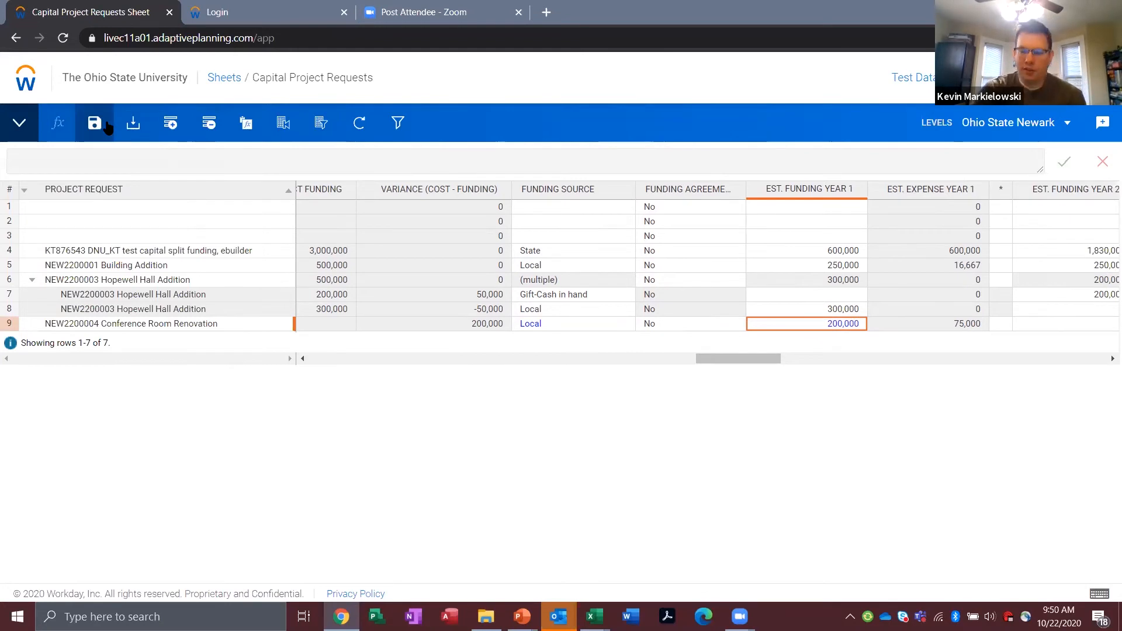
pyautogui.click(99, 131)
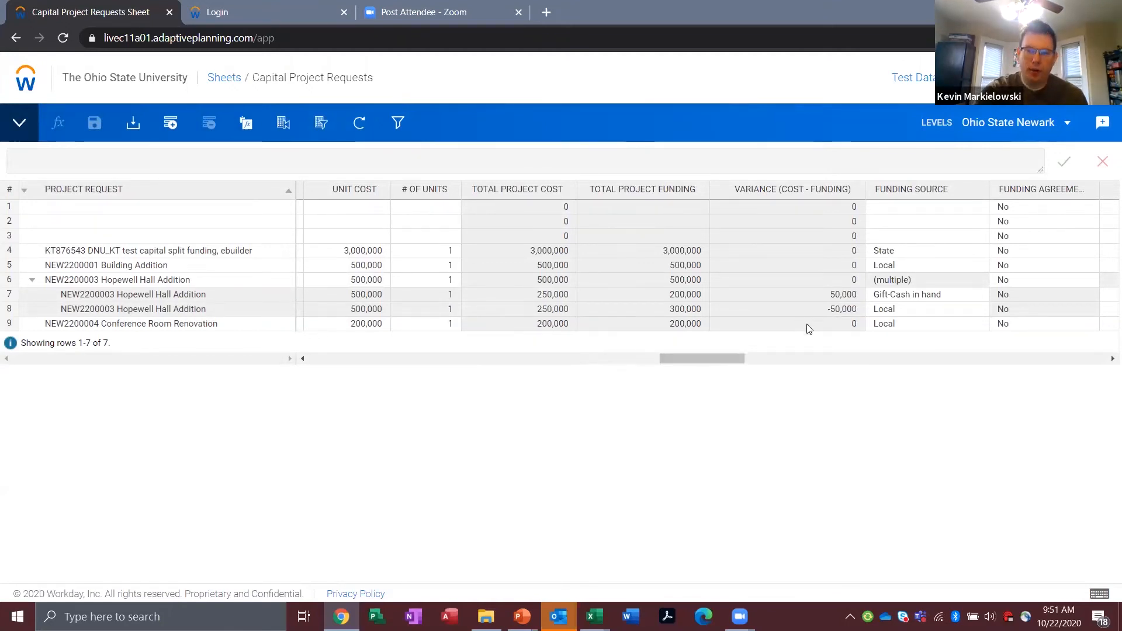
# Step: Split the Conference Room Renovation request into two sub-rows for separate funding sources
pyautogui.moveTo(691, 365); pyautogui.dragTo(725, 367)
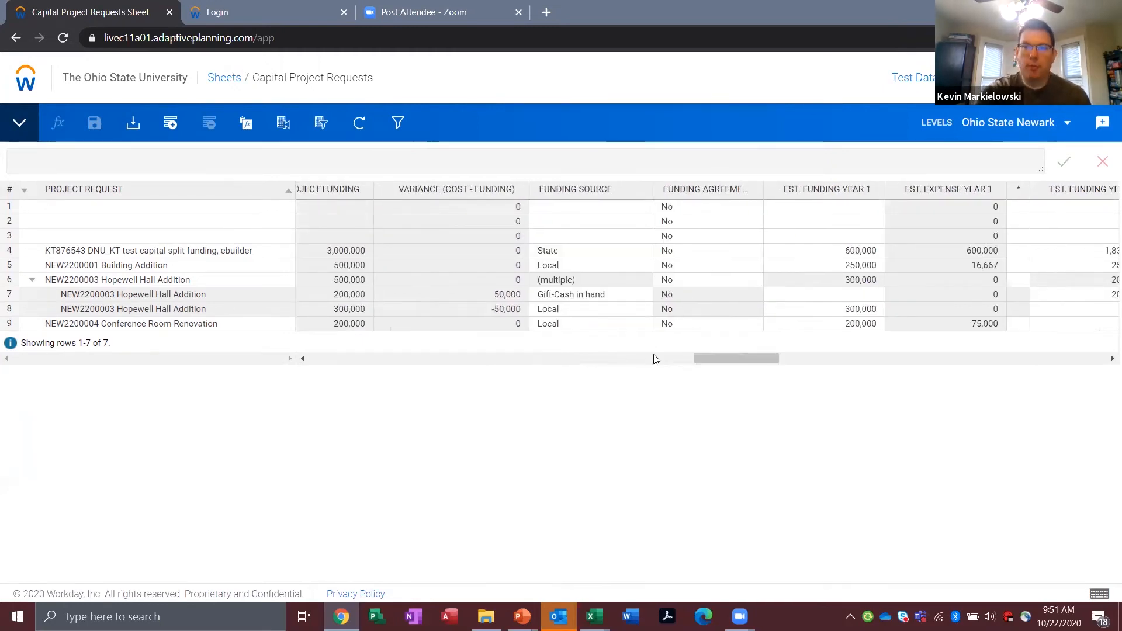
pyautogui.moveTo(700, 360); pyautogui.dragTo(707, 360)
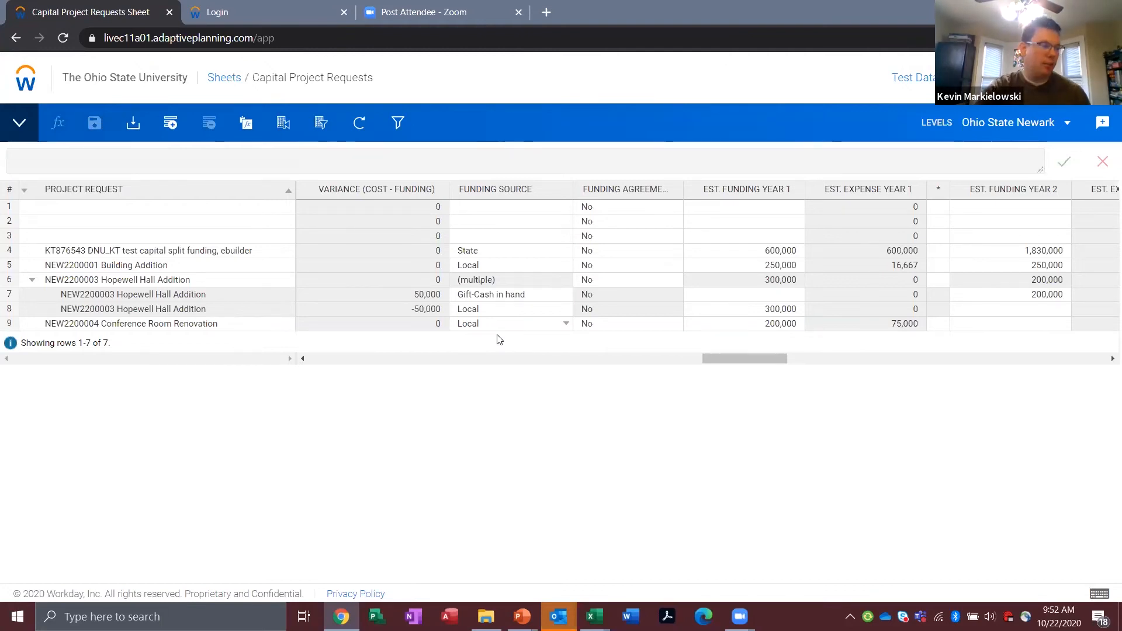
pyautogui.moveTo(719, 359); pyautogui.dragTo(704, 358)
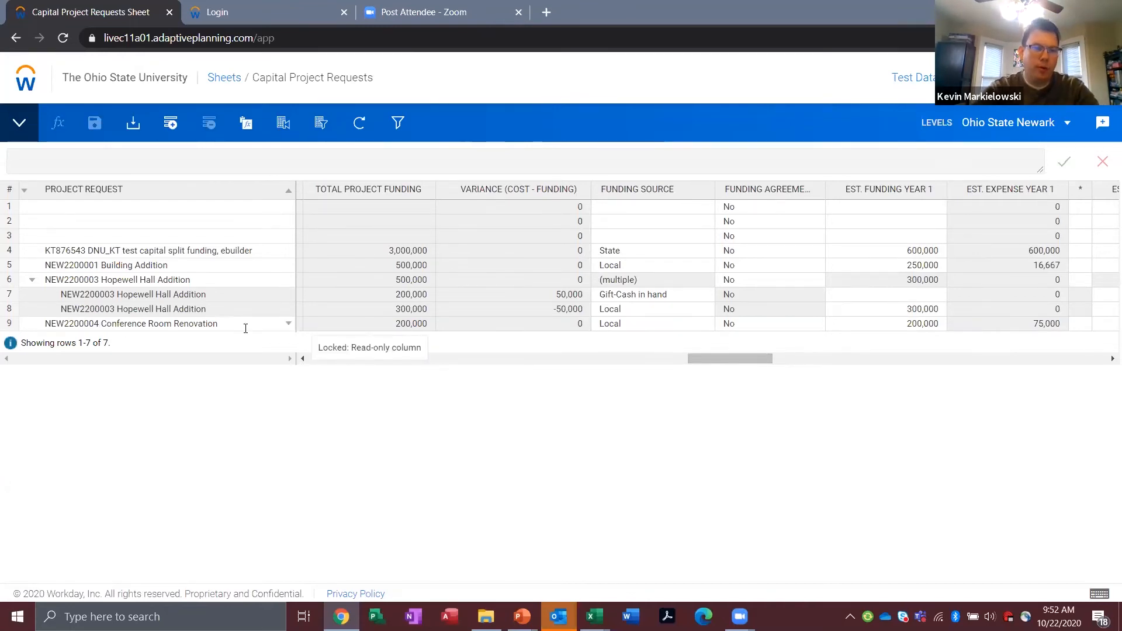
pyautogui.rightClick(646, 322)
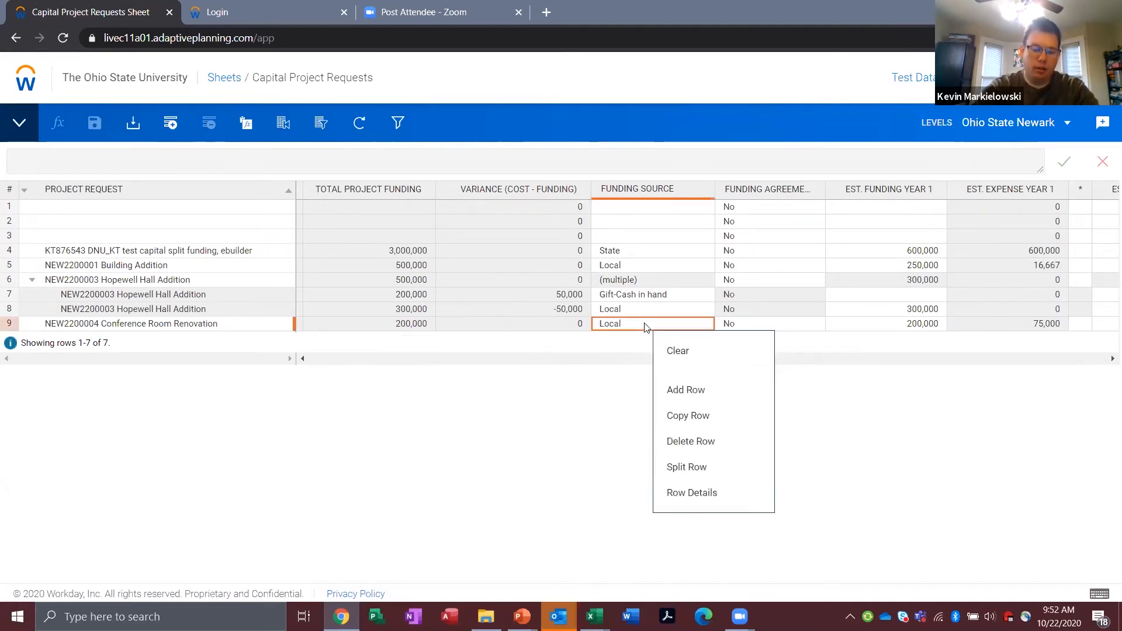
pyautogui.click(679, 478)
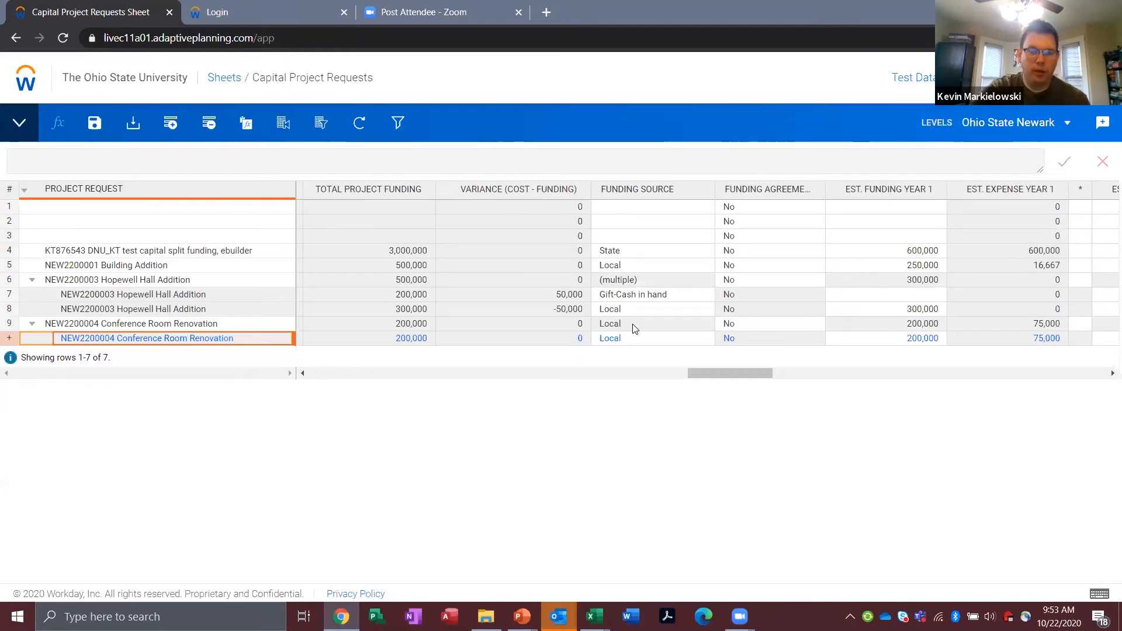
pyautogui.rightClick(644, 342)
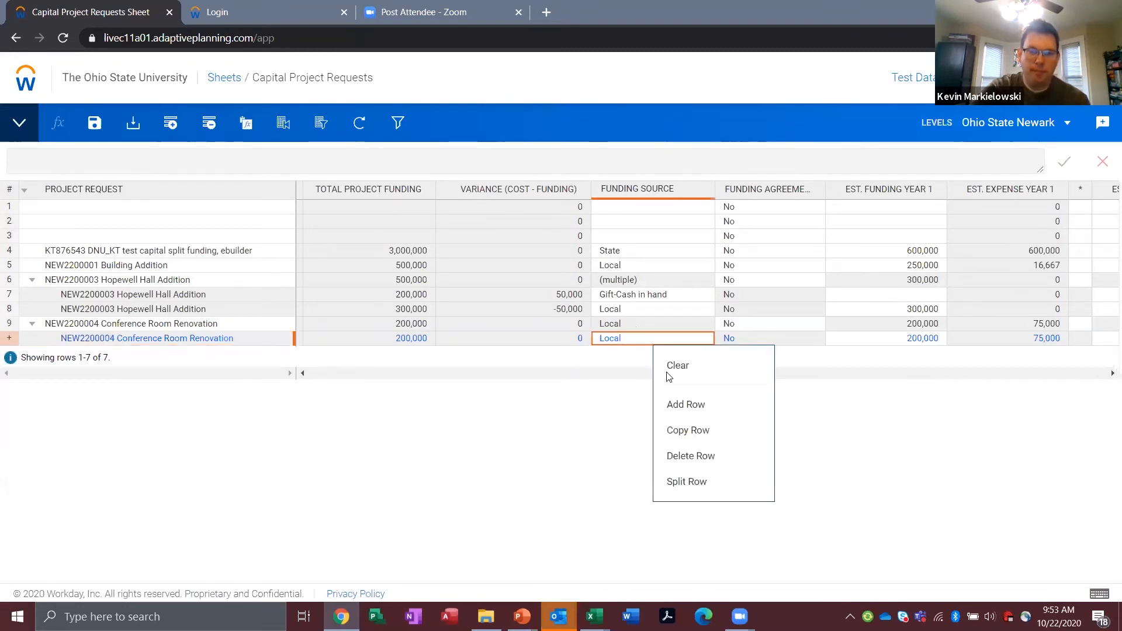
pyautogui.click(688, 486)
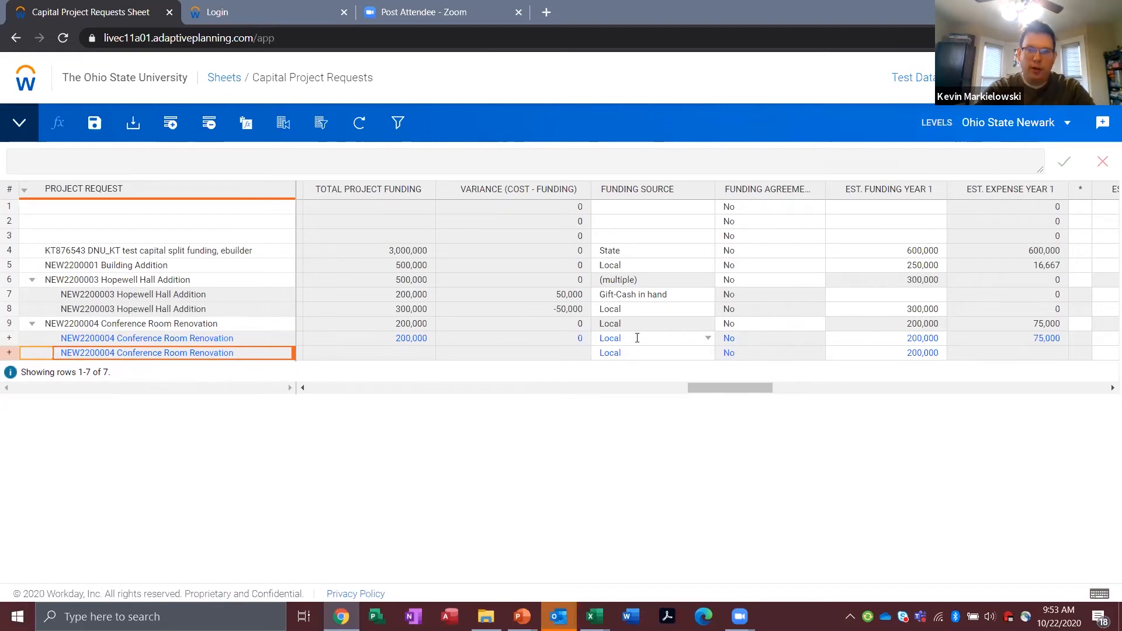
# Step: Set year 1 funding to 150,000 on the first Conference Room Renovation split row, and make the second Gift-Pledged with 50,000
pyautogui.click(897, 337)
pyautogui.write('150000')
pyautogui.click(672, 353)
pyautogui.click(708, 354)
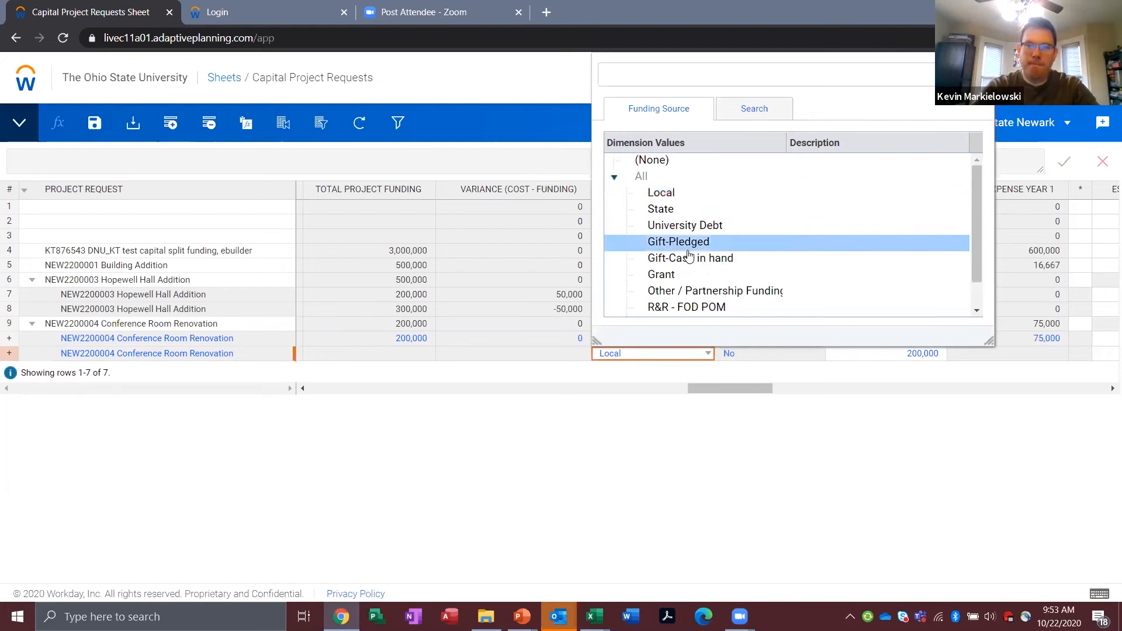
pyautogui.click(690, 244)
pyautogui.click(870, 354)
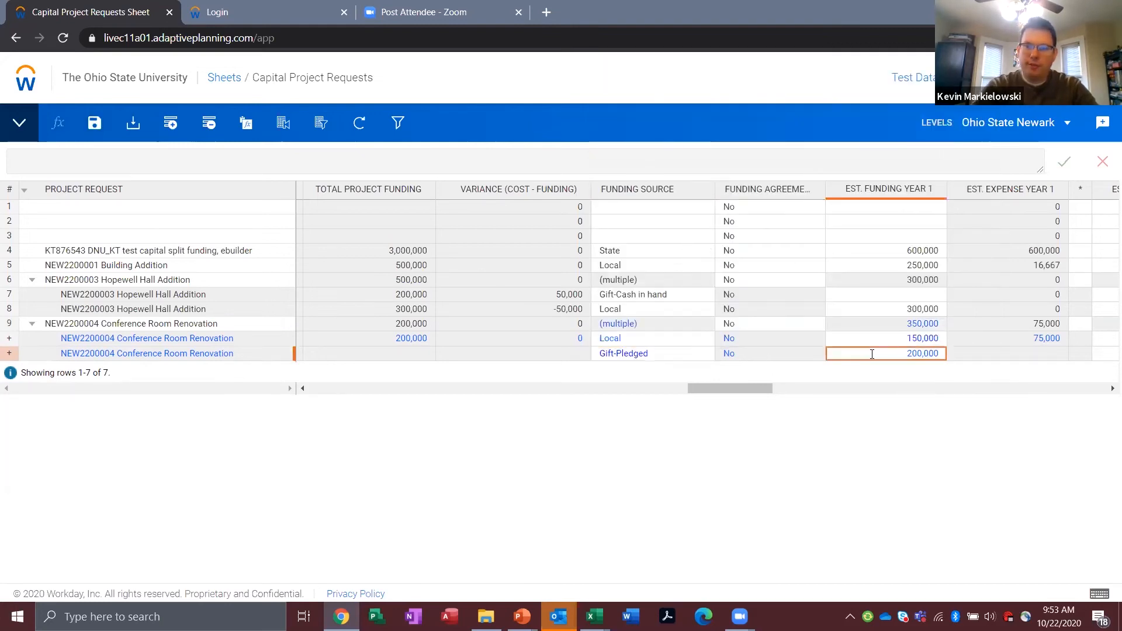
pyautogui.click(871, 354)
pyautogui.write('50000')
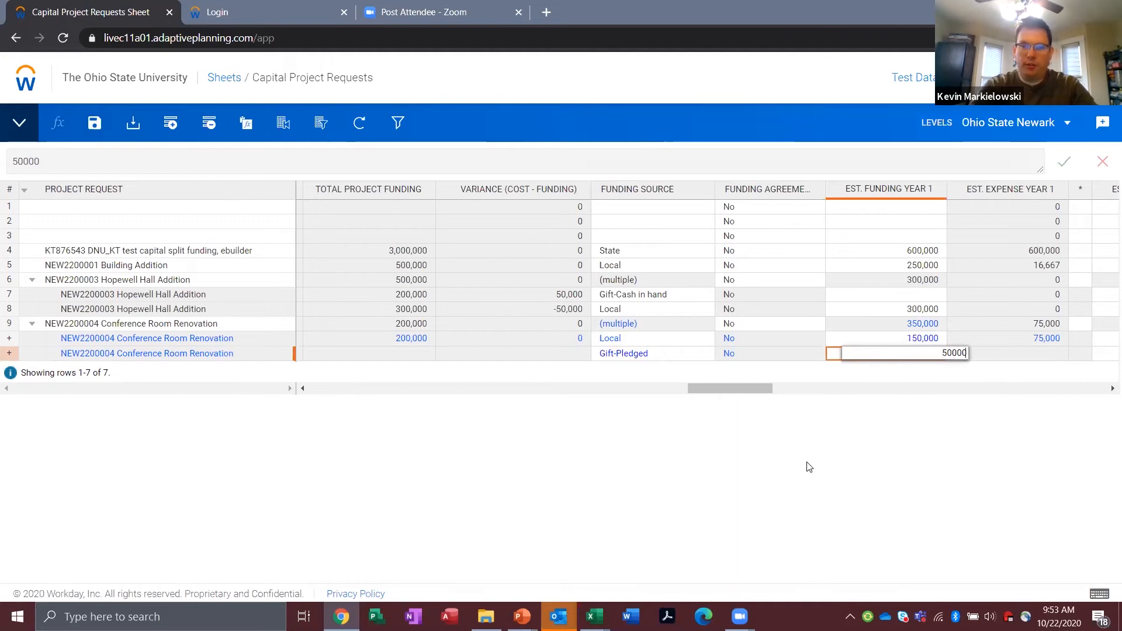
pyautogui.press('Return')
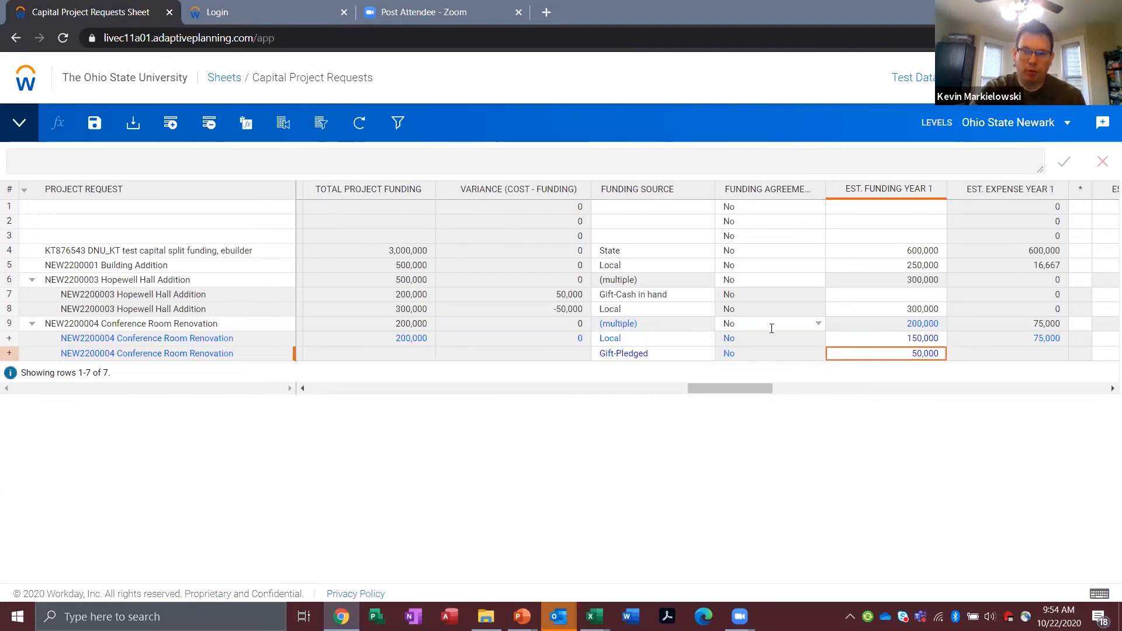
# Step: Save the split funding rows of the Conference Room Renovation request
pyautogui.moveTo(719, 389); pyautogui.dragTo(724, 387)
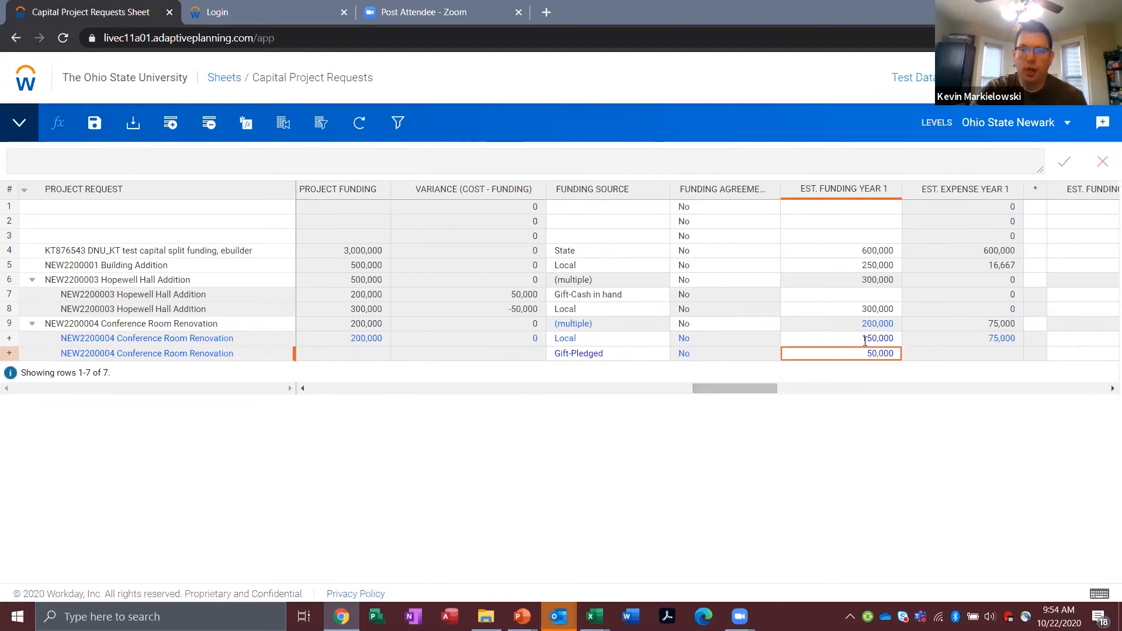
pyautogui.click(869, 380)
pyautogui.click(639, 497)
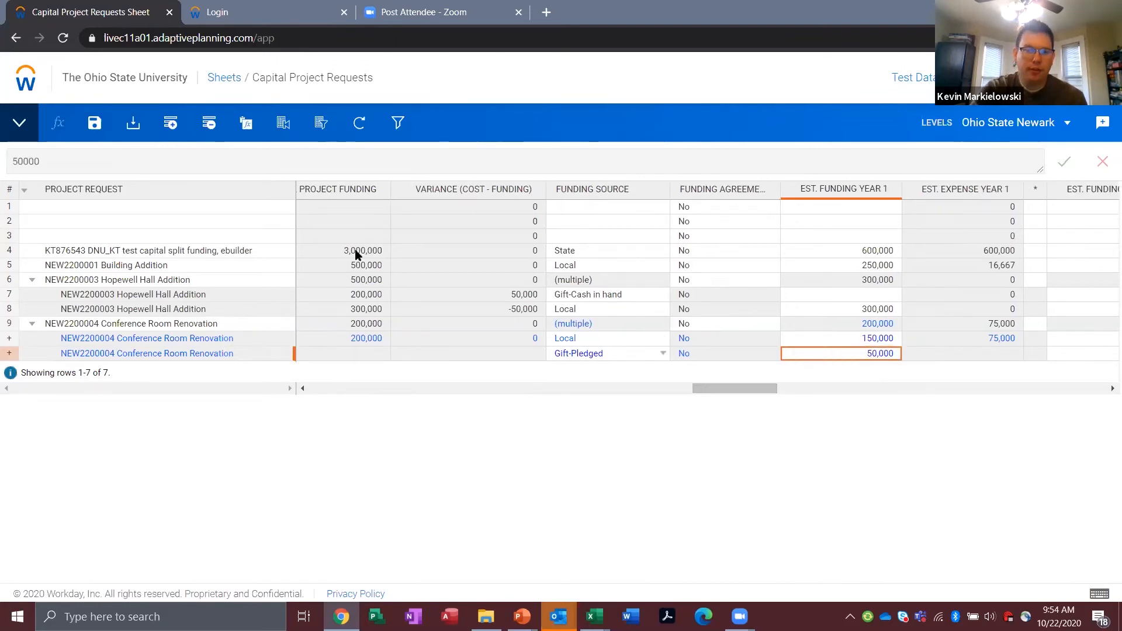
pyautogui.click(94, 125)
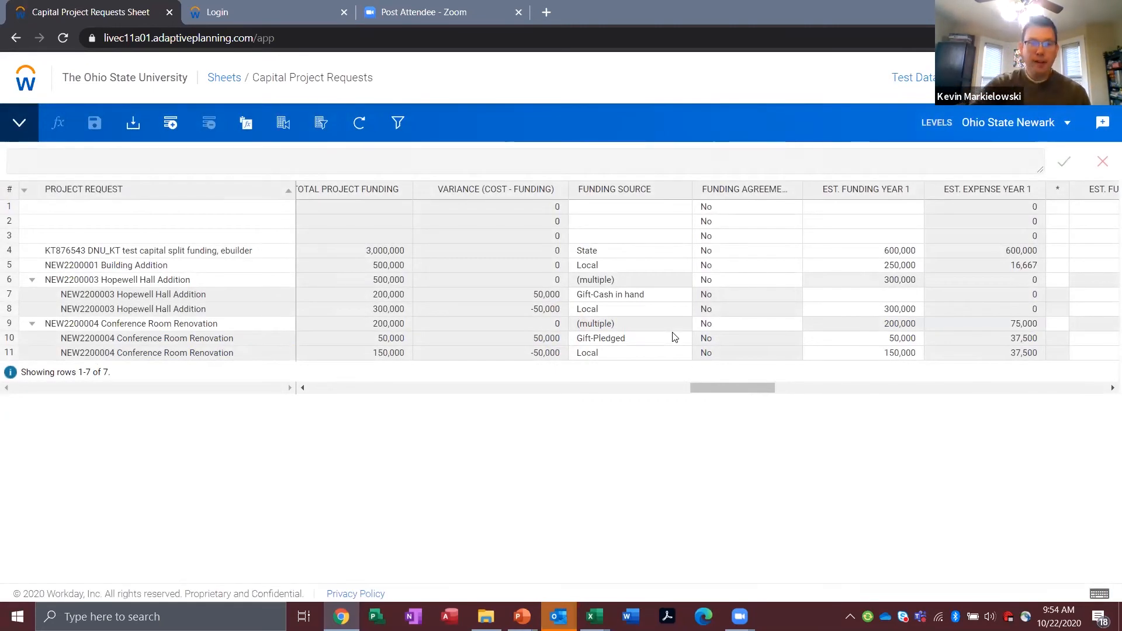
# Step: Keep Gift-Pledged as the funding source on that Conference Room Renovation split row and clear its estimated year 1 funding
pyautogui.moveTo(713, 388); pyautogui.dragTo(698, 387)
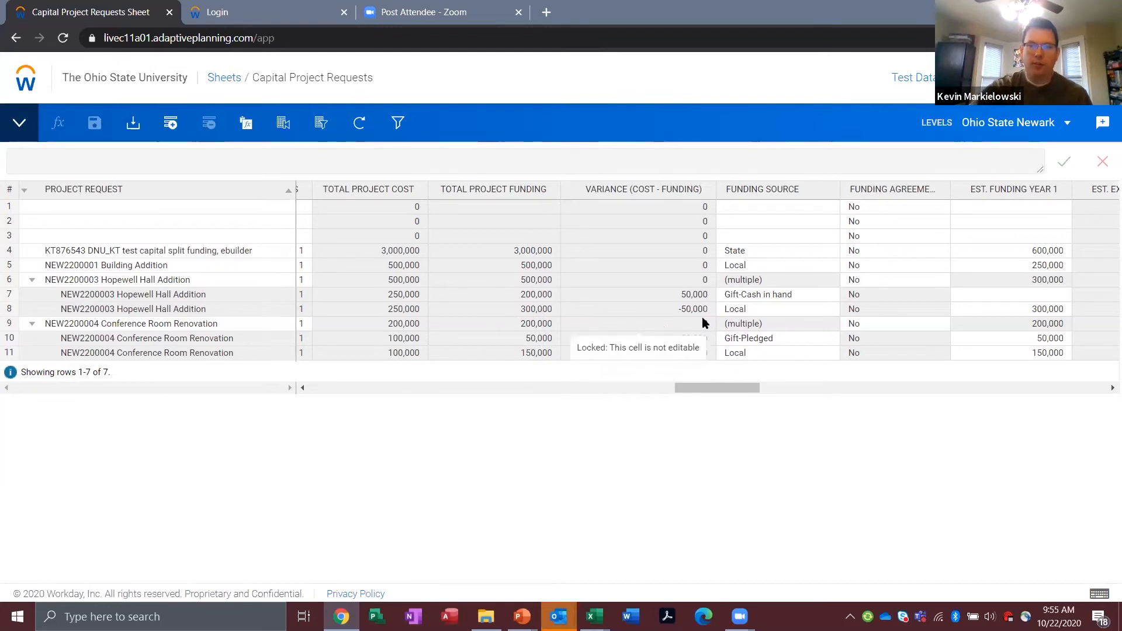
pyautogui.moveTo(732, 387); pyautogui.dragTo(768, 391)
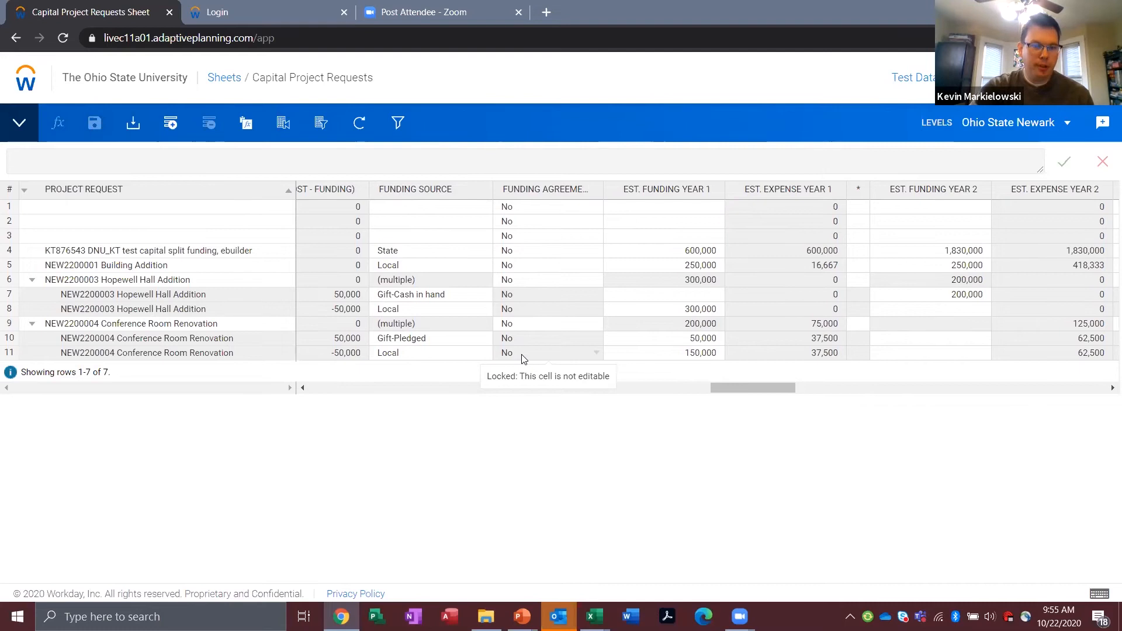
pyautogui.click(484, 342)
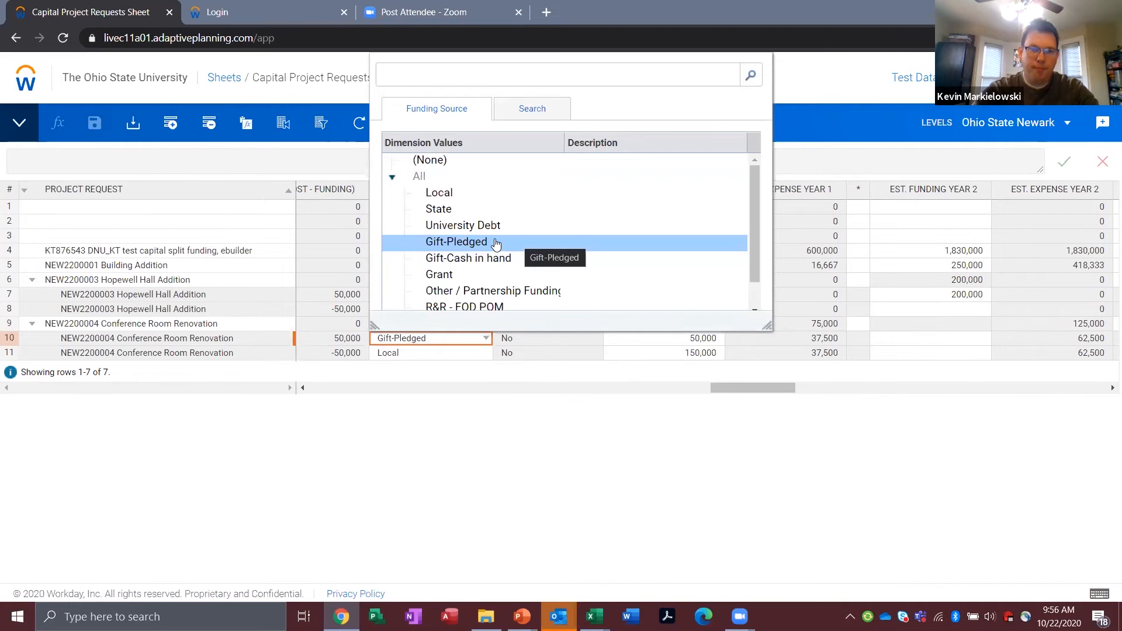
pyautogui.click(517, 243)
pyautogui.click(708, 345)
pyautogui.doubleClick(692, 336)
pyautogui.press('BackSpace')
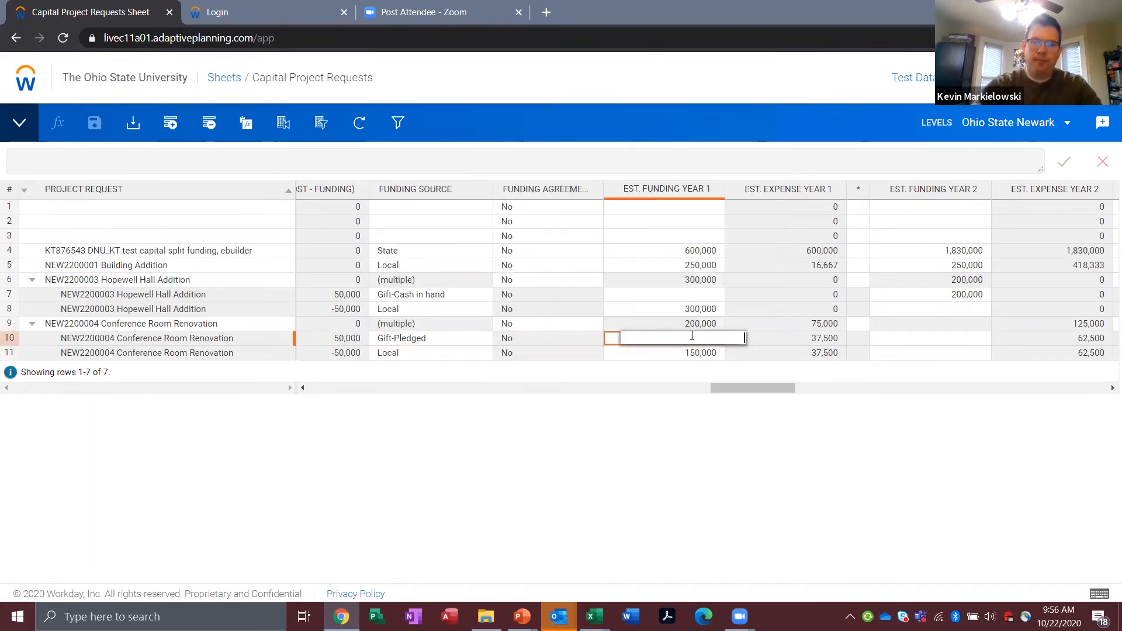
# Step: Enter 50,000 as the estimated year 2 funding on the Gift-Pledged row of the Conference Room Renovation and save the sheet
pyautogui.click(921, 342)
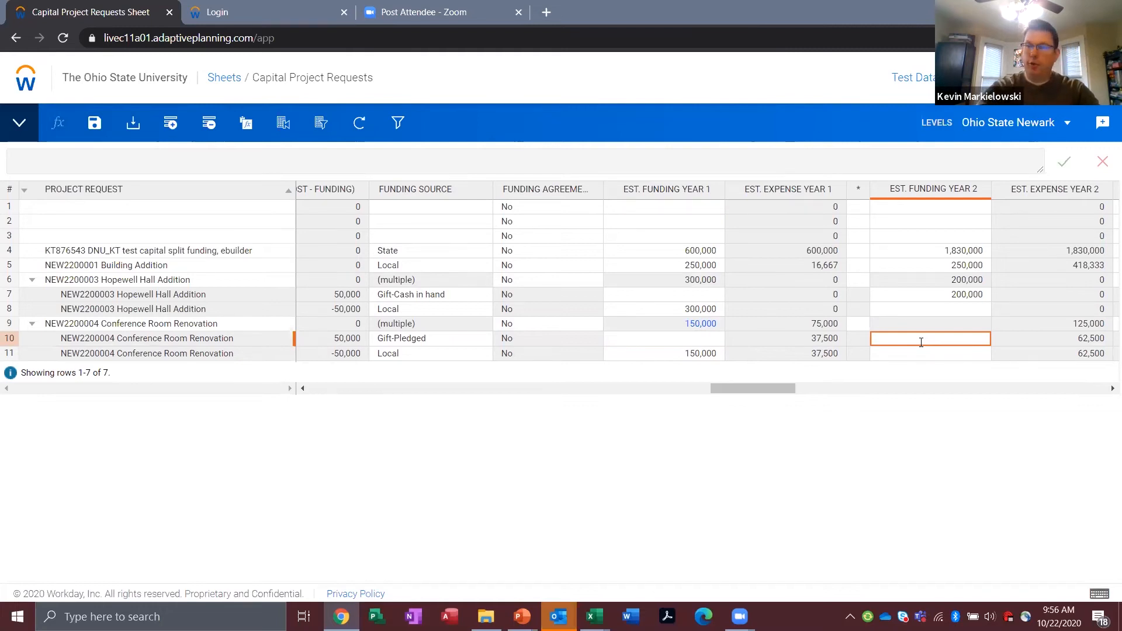
pyautogui.write('50000')
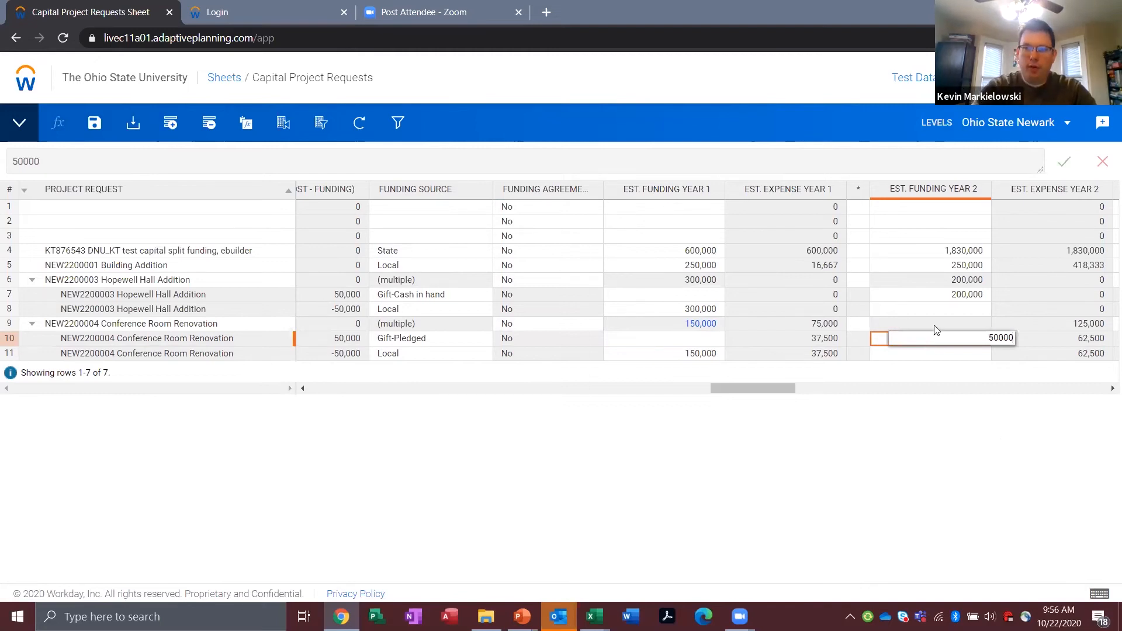
pyautogui.press('Return')
pyautogui.click(95, 123)
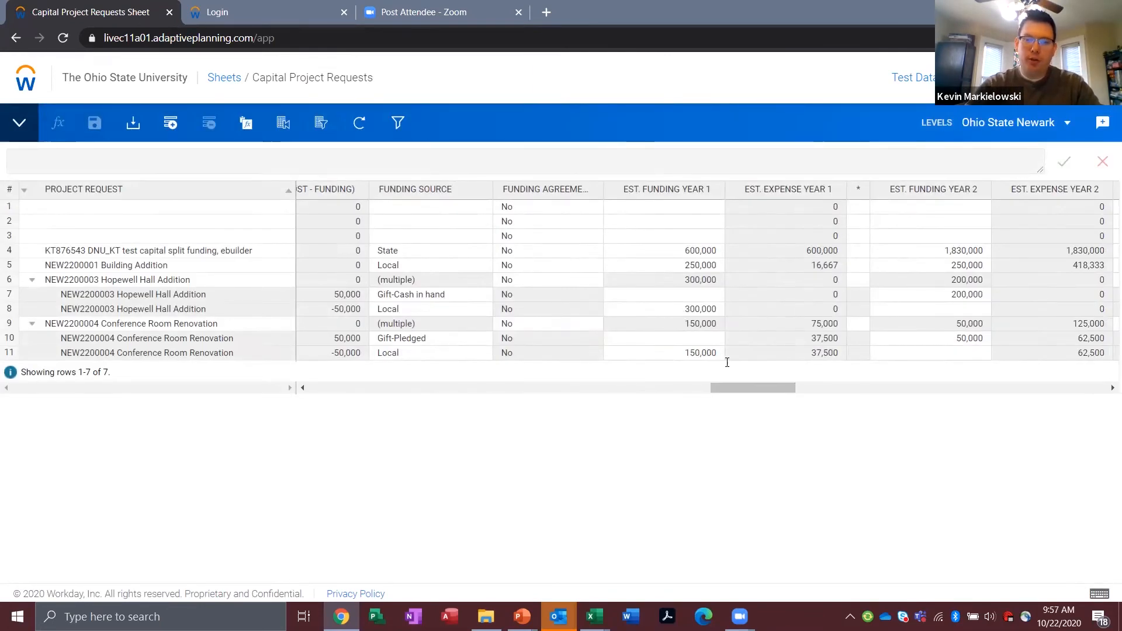
# Step: Review the yearly funding and expense columns and the total cost, funding and variance columns for the split Conference Room Renovation rows
pyautogui.hscroll(4, 770, 383)
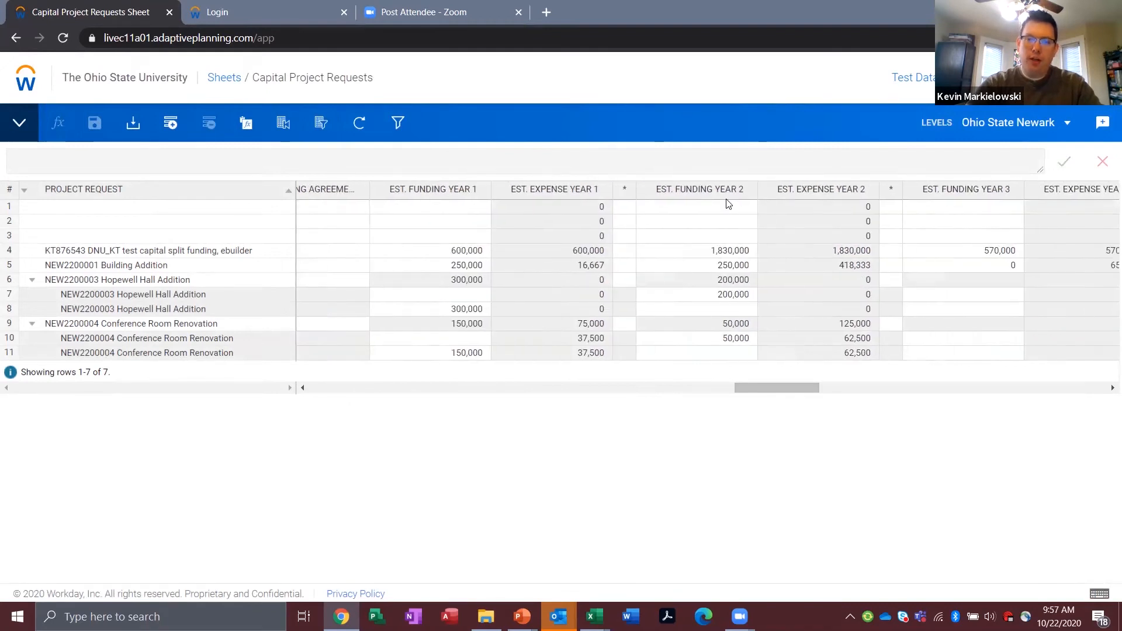
pyautogui.hscroll(-3, 754, 387)
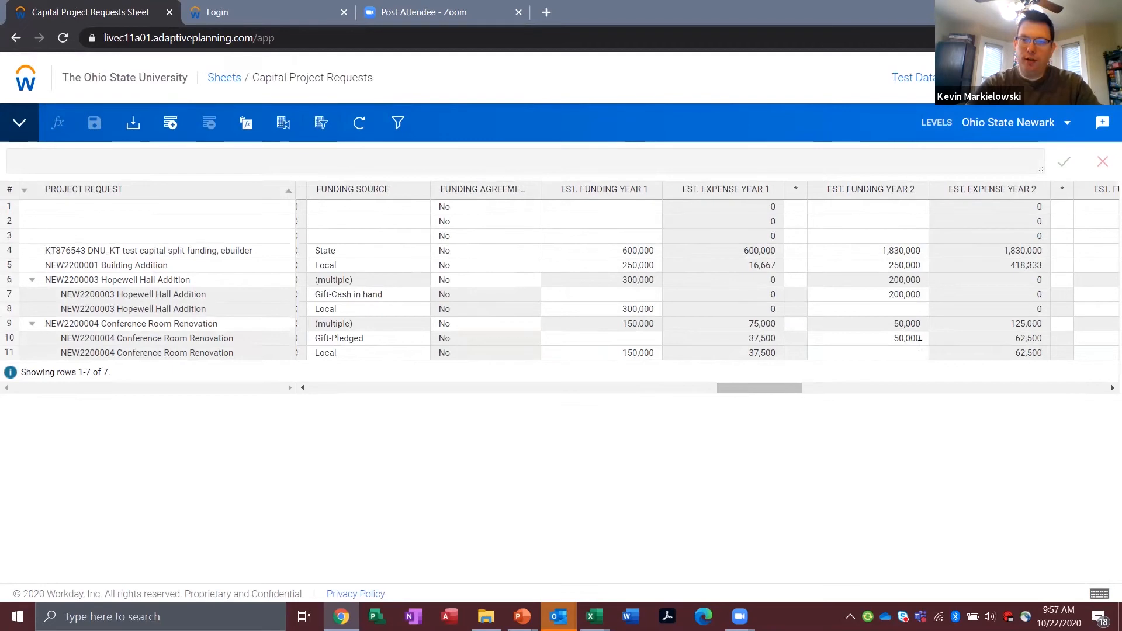
pyautogui.moveTo(754, 388); pyautogui.dragTo(701, 388)
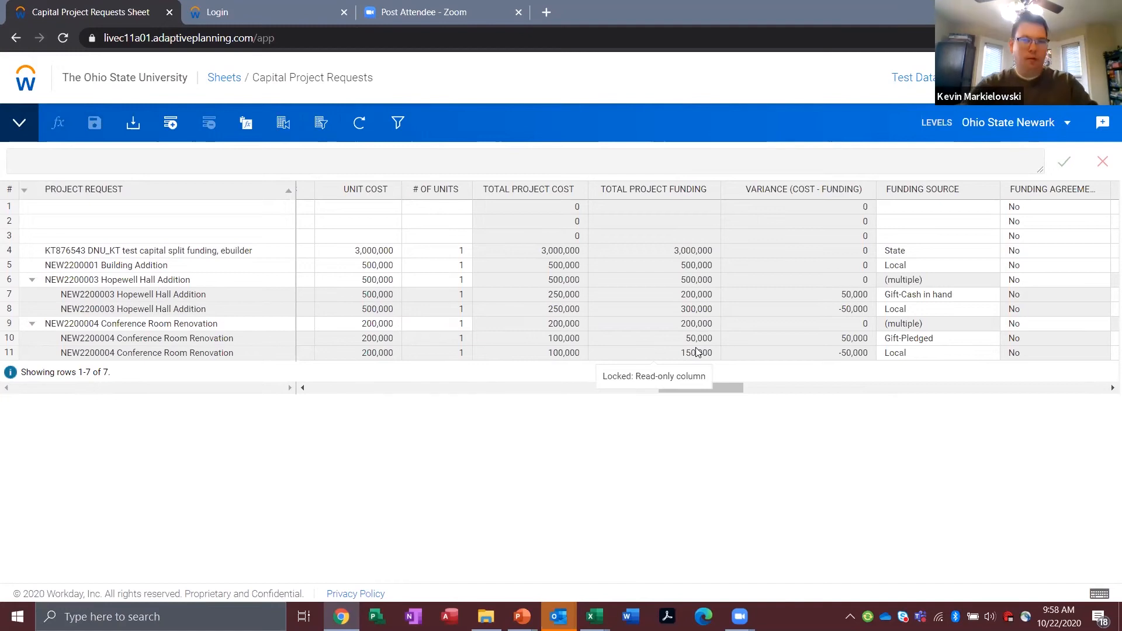
# Step: Switch to the presentation, view the Q & A and Pop Quiz slides, and return to the Capital Project Requests sheet in the browser
pyautogui.hotkey('alt', 'Tab')
pyautogui.press('Right')
pyautogui.press('Right')
pyautogui.press('Right')
pyautogui.press('Right')
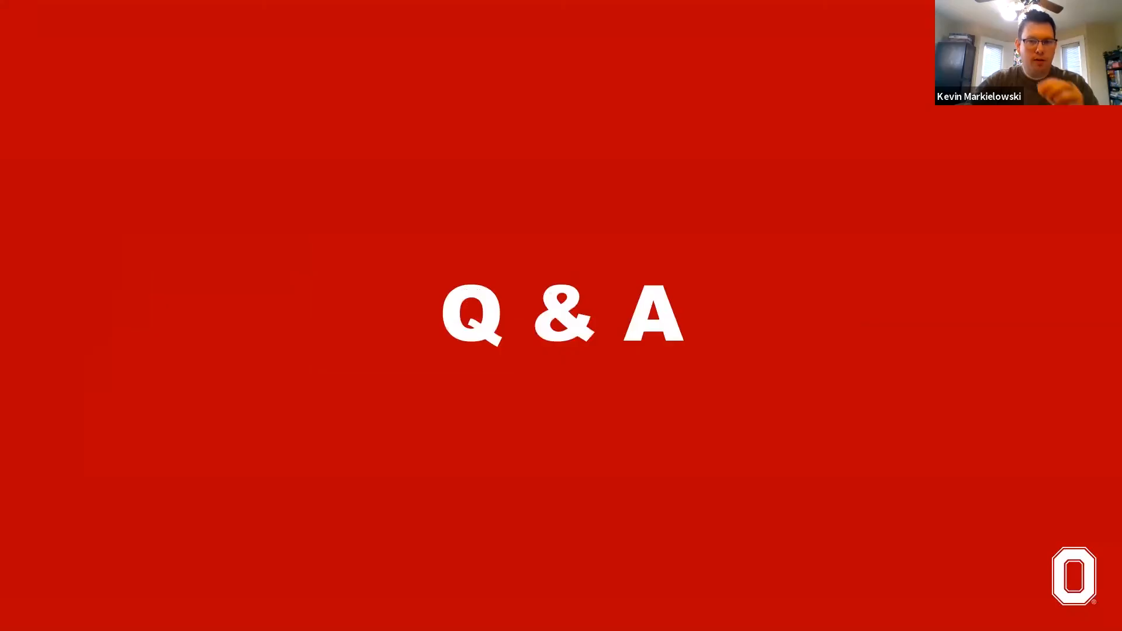
pyautogui.press('Left')
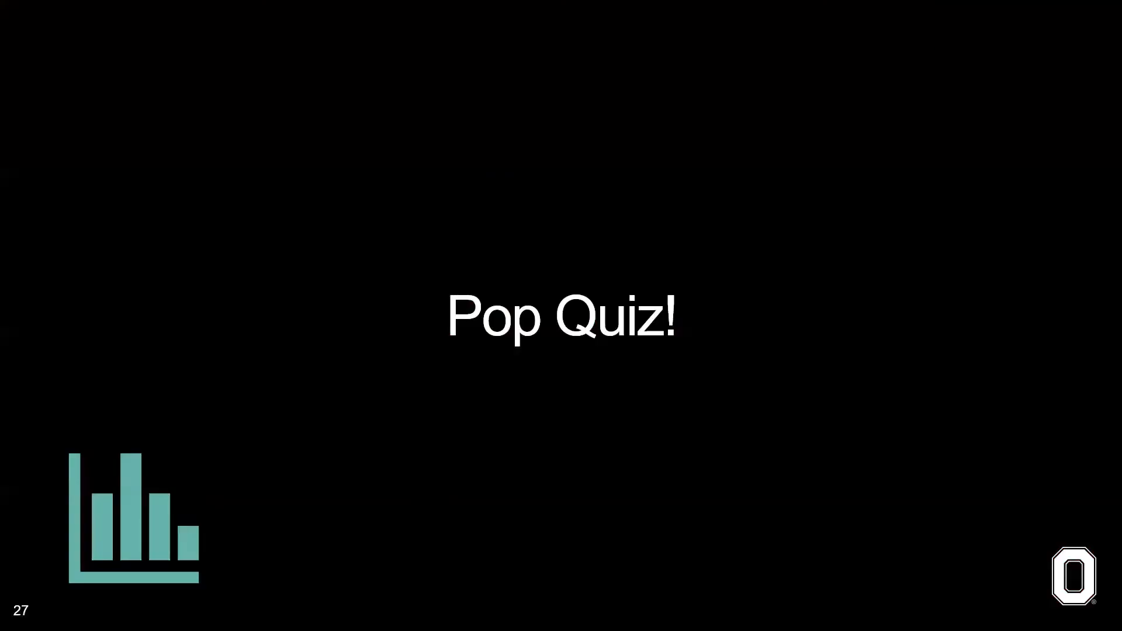
pyautogui.hotkey('alt', 'Tab')
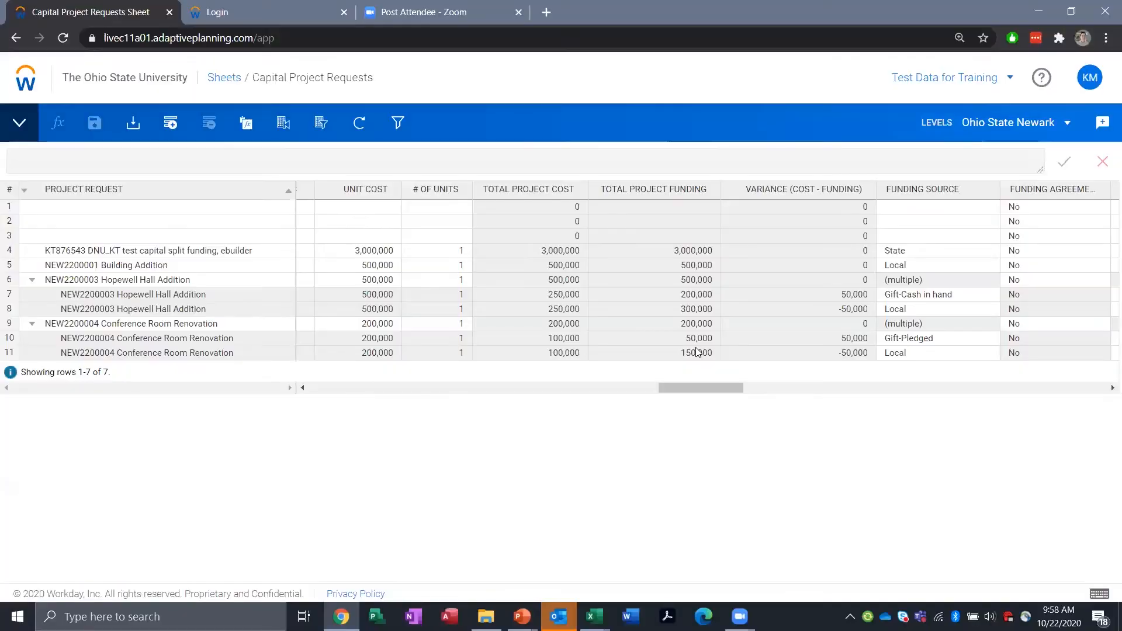
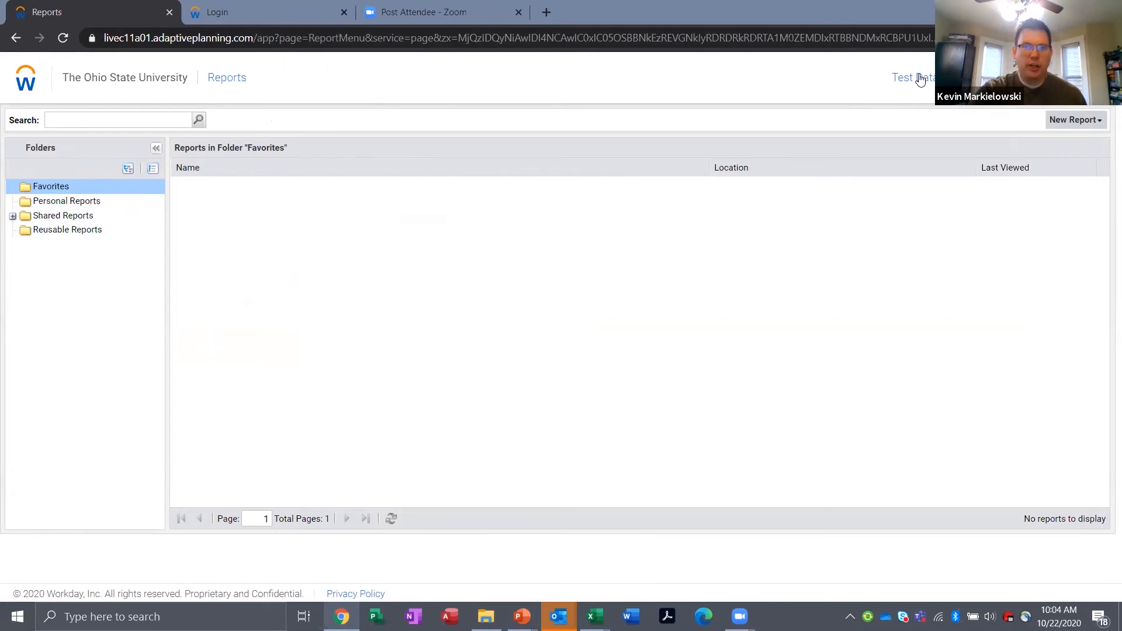
# Step: Open the Unit Project Request Detail report from the shared reports and bring up its report parameters
pyautogui.click(58, 215)
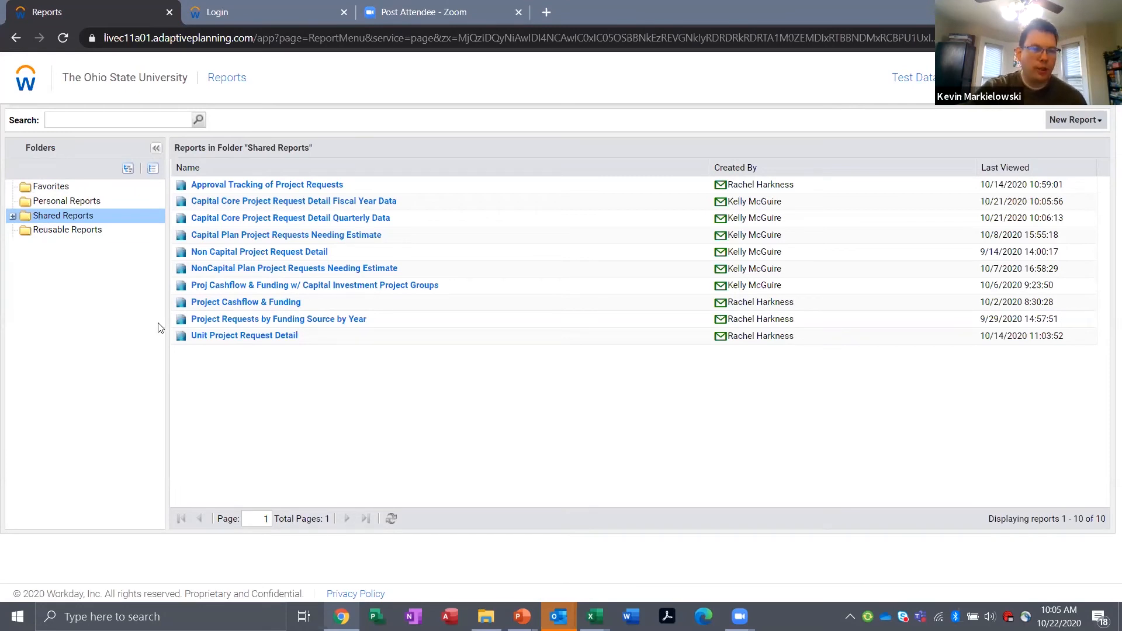
pyautogui.click(218, 337)
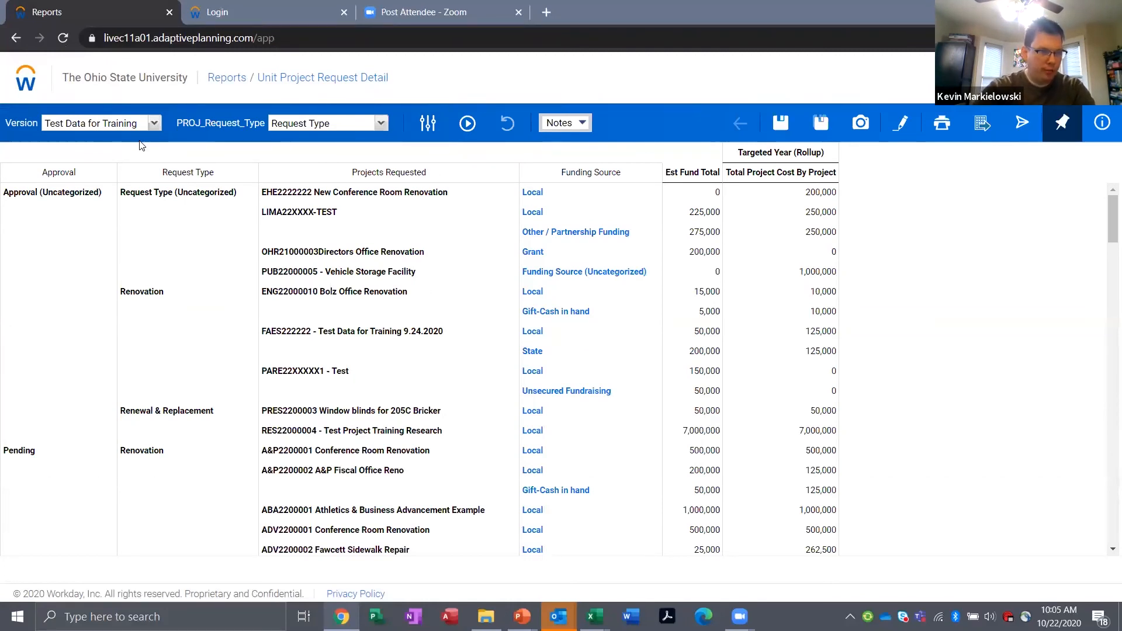
pyautogui.click(430, 126)
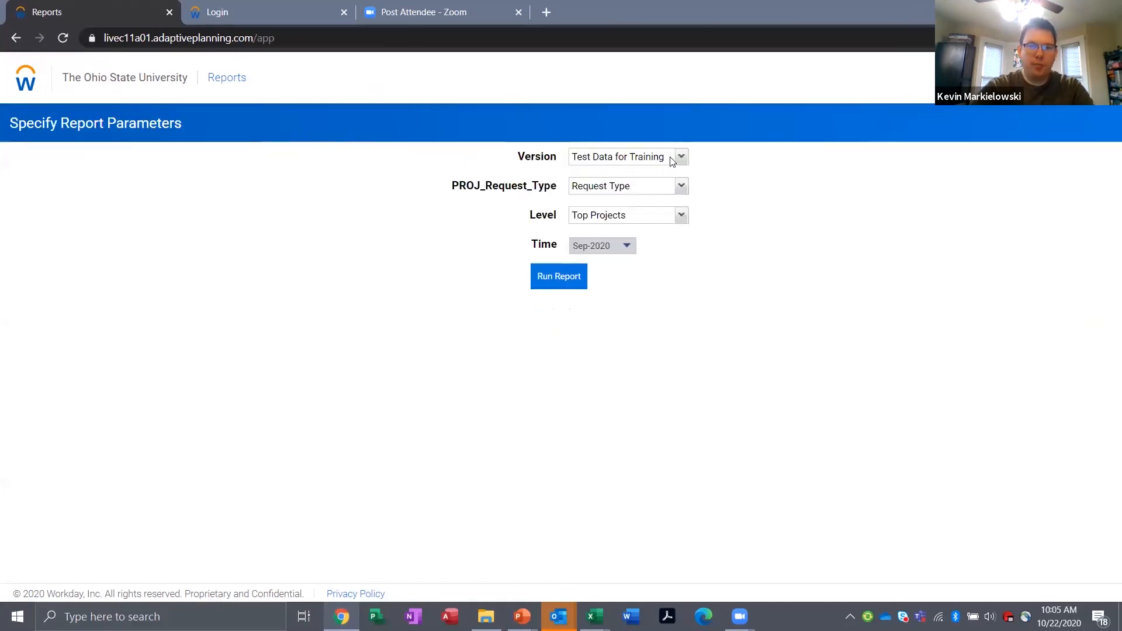
# Step: Run the report for the Ohio State Newark level with the overall Request Type kept, and examine the NEW2200004 Conference Room Renovation entry
pyautogui.click(678, 216)
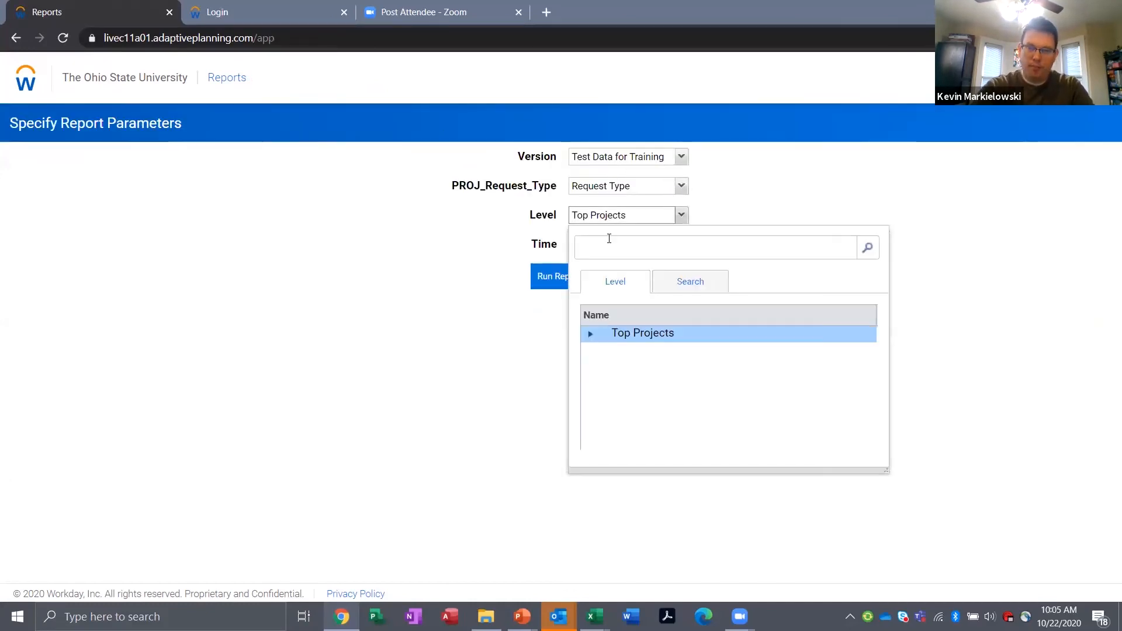
pyautogui.write('newark')
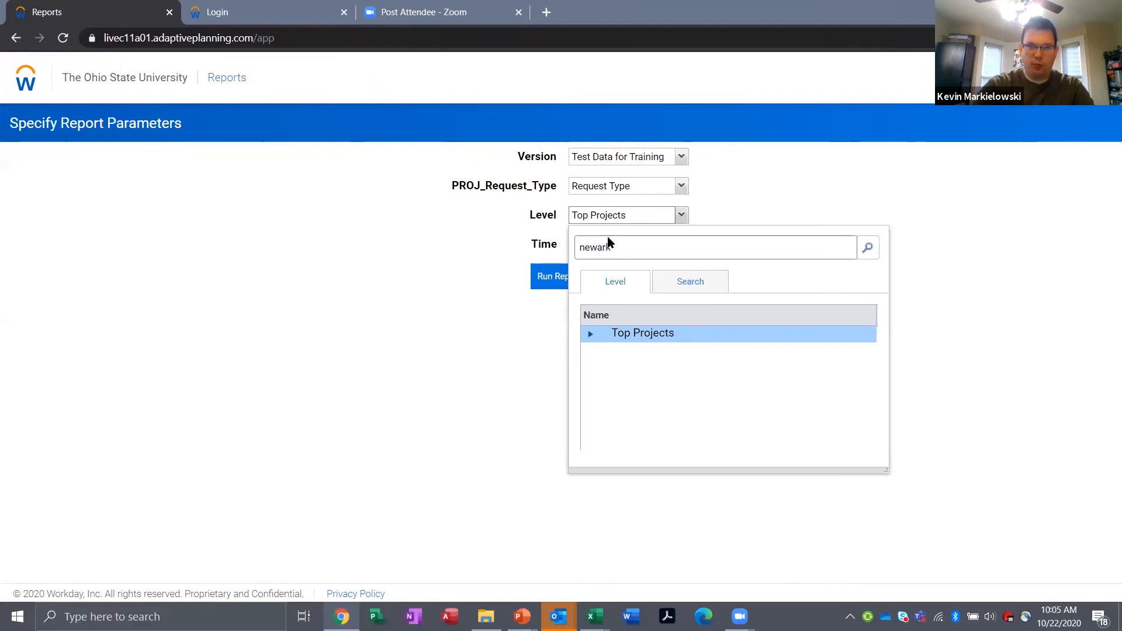
pyautogui.click(623, 330)
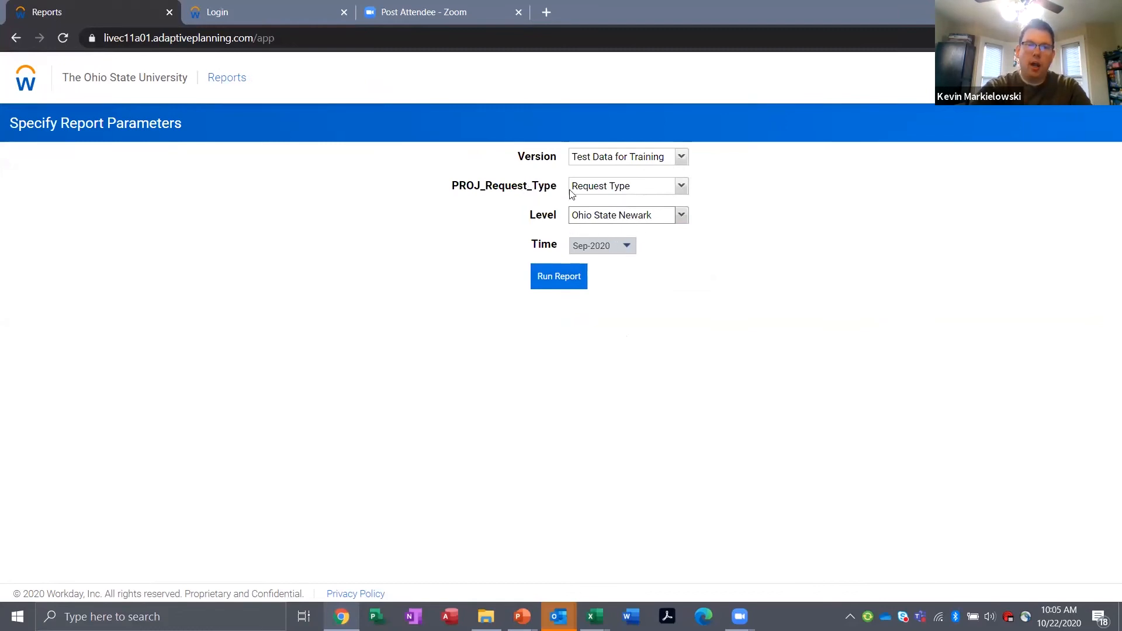
pyautogui.click(619, 187)
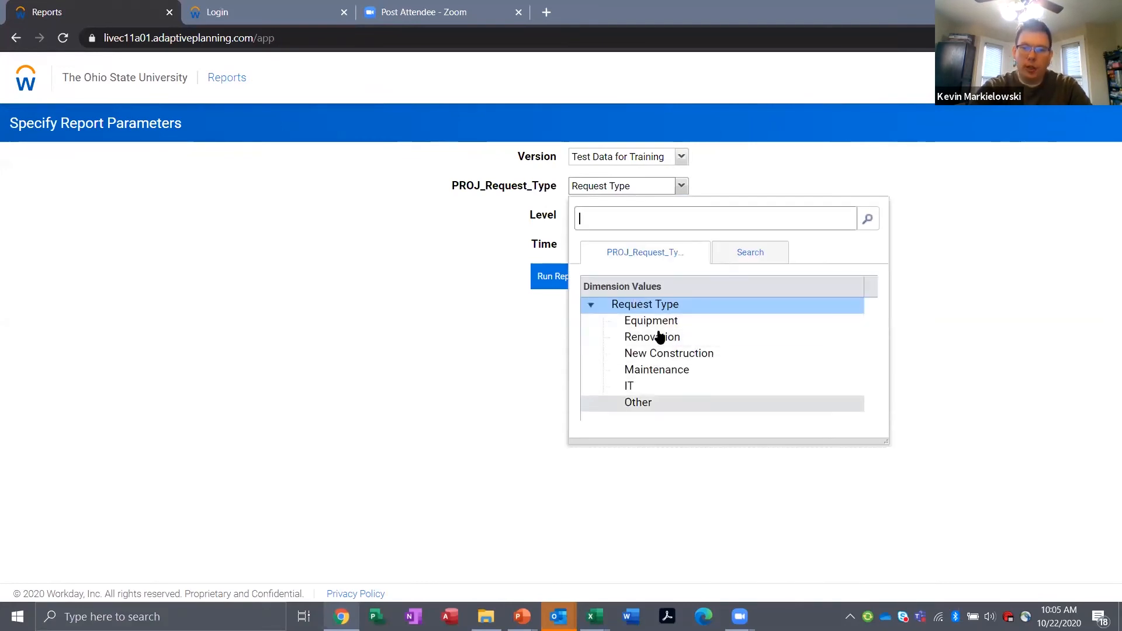
pyautogui.click(442, 361)
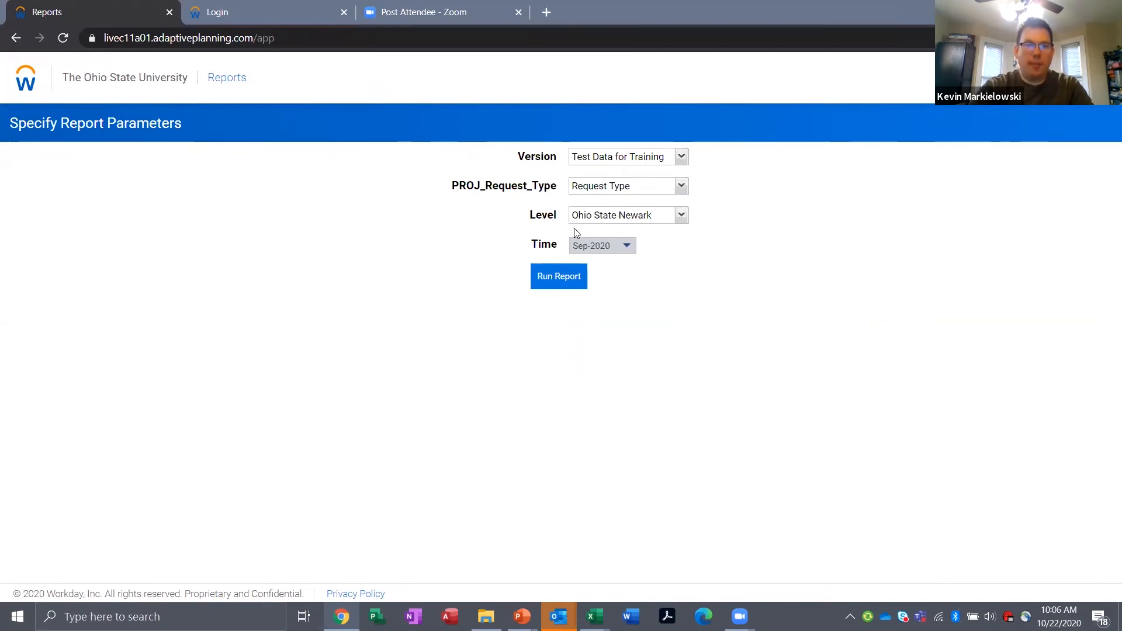
pyautogui.click(560, 291)
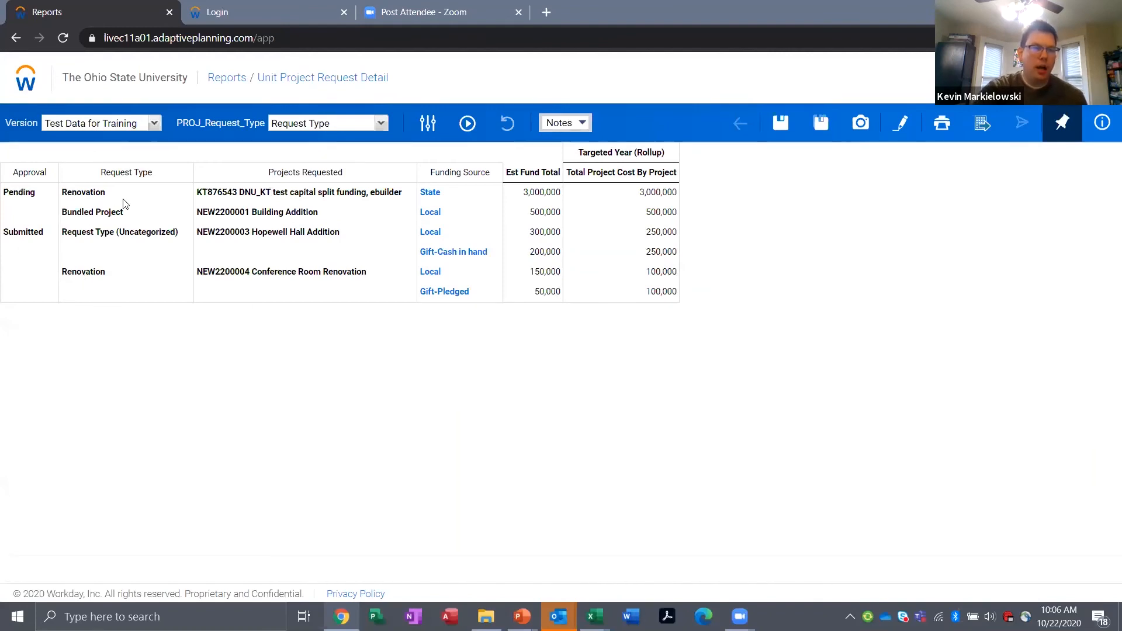
pyautogui.moveTo(203, 273); pyautogui.dragTo(374, 283)
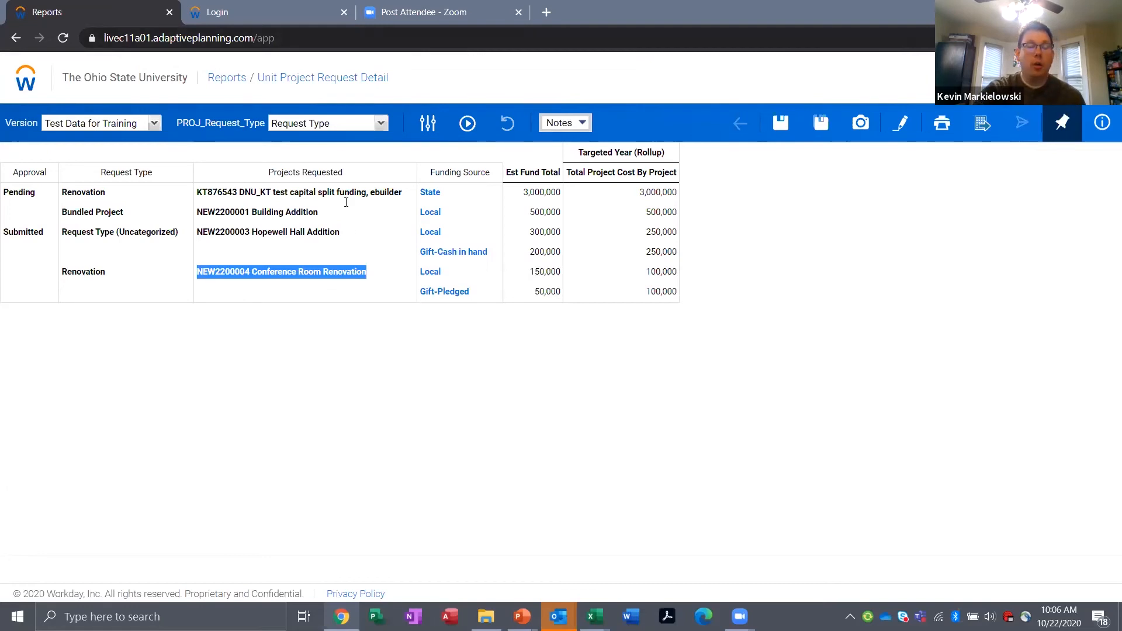
pyautogui.click(269, 230)
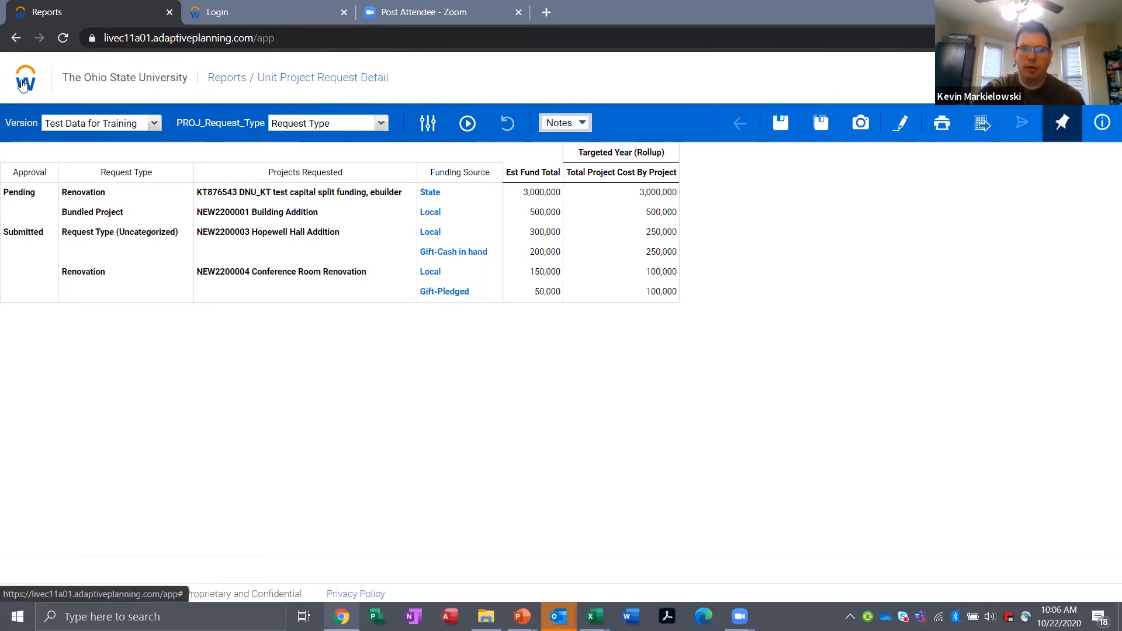
# Step: Open the shared Capital Core Project Request Detail Fiscal Year Data report and run it for the Ohio State Newark level
pyautogui.click(220, 86)
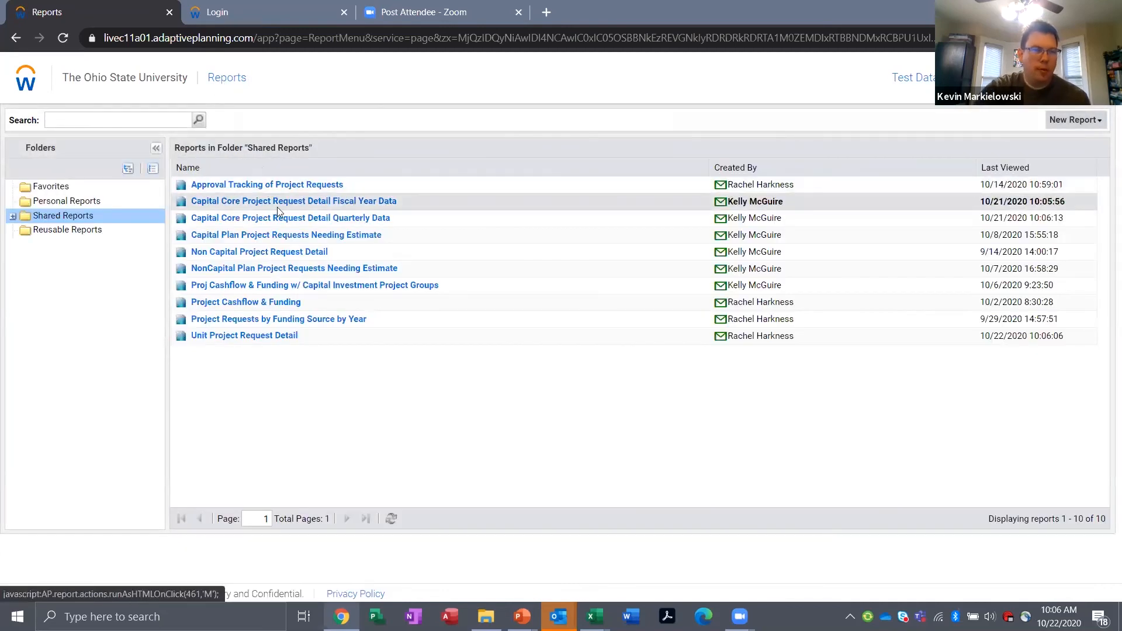
pyautogui.click(383, 201)
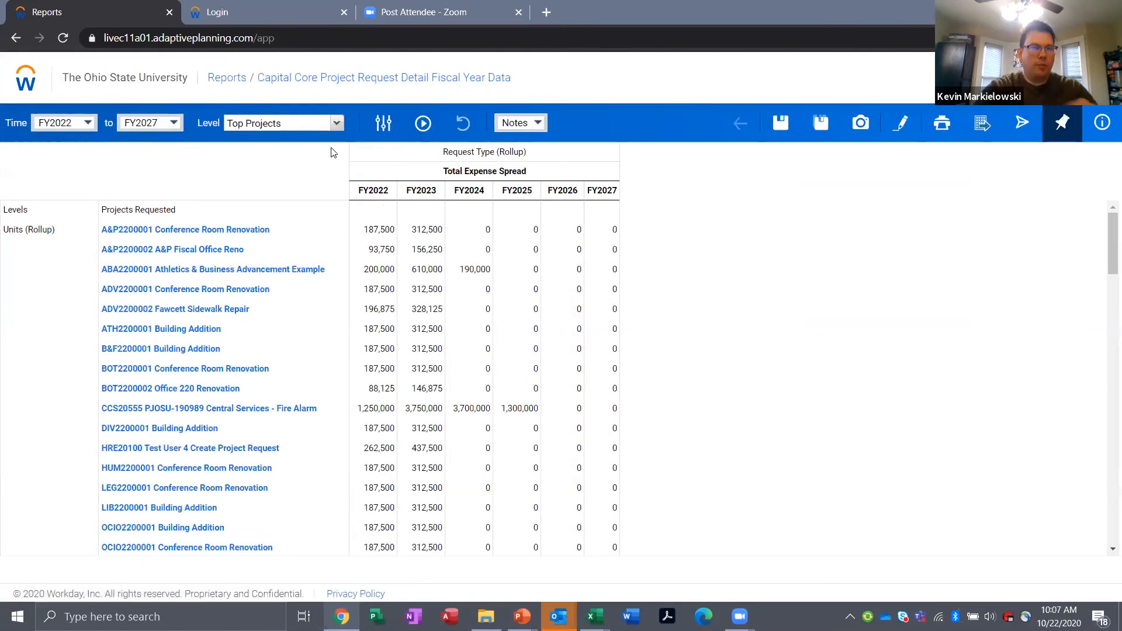
pyautogui.click(336, 125)
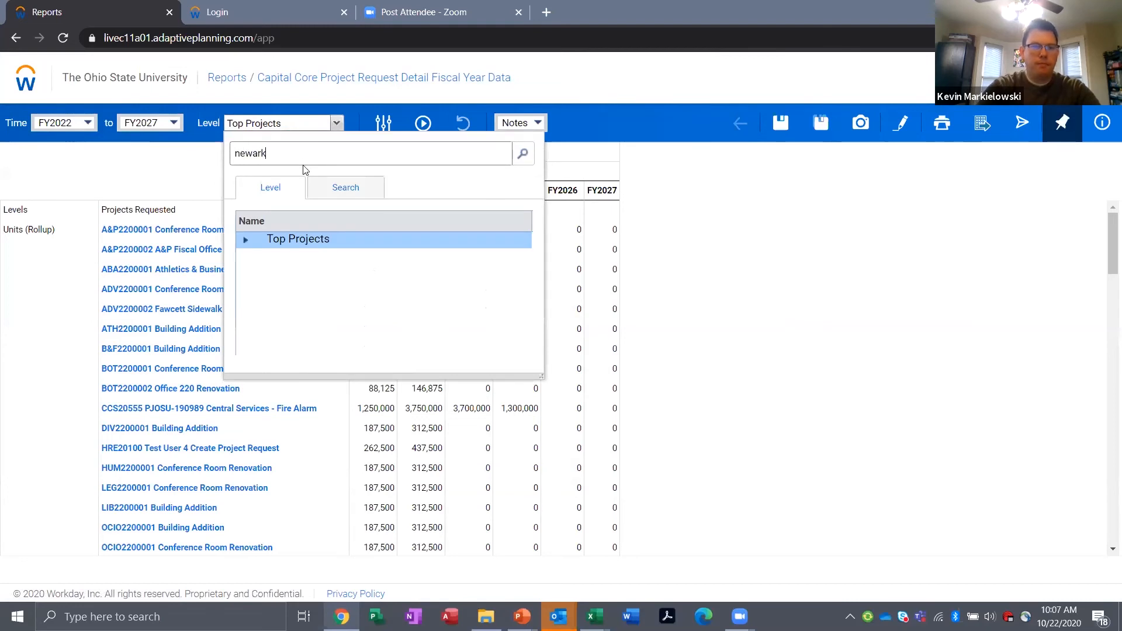
pyautogui.press('Return')
pyautogui.click(295, 240)
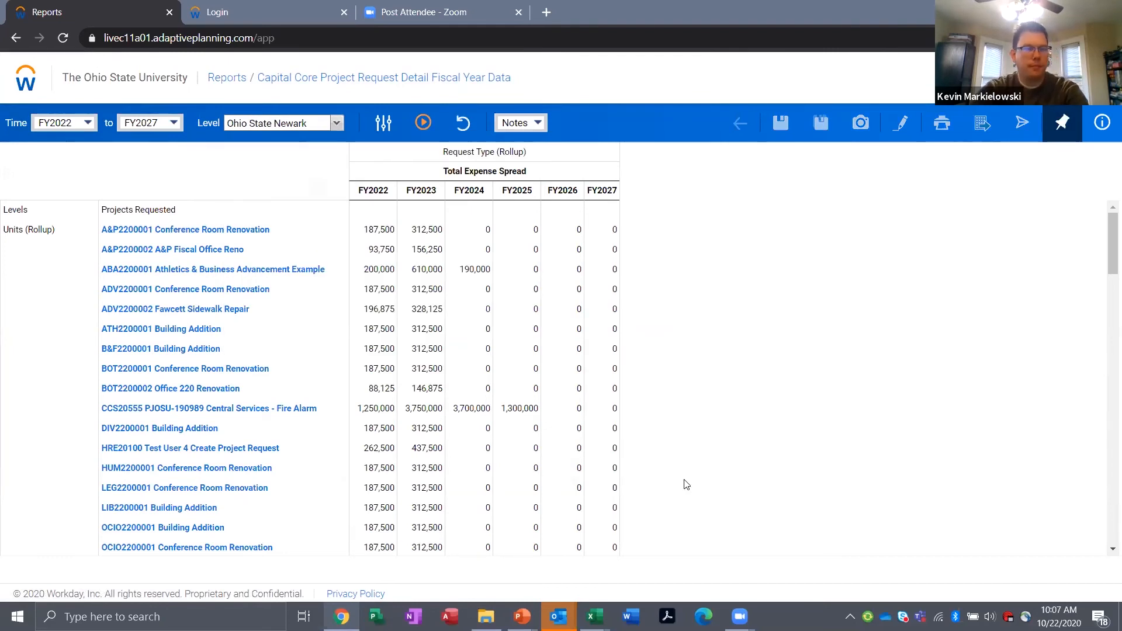
pyautogui.click(431, 137)
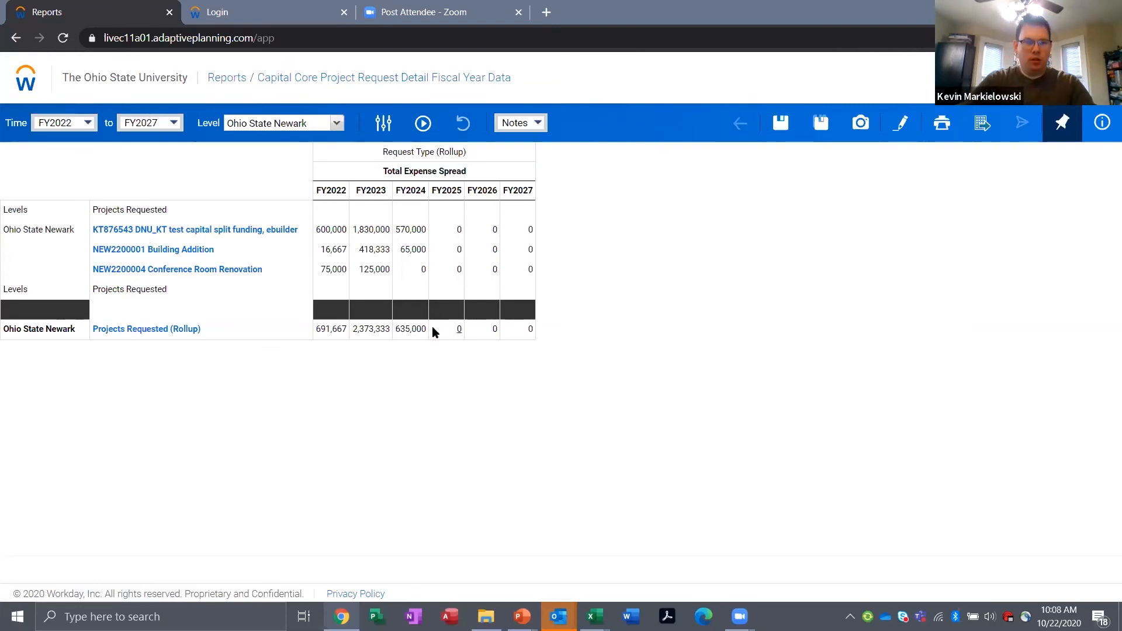
# Step: Switch to the presentation and advance past the Section Objectives and Demo 3.1 slides to the Q & A slide
pyautogui.hotkey('alt', 'Tab')
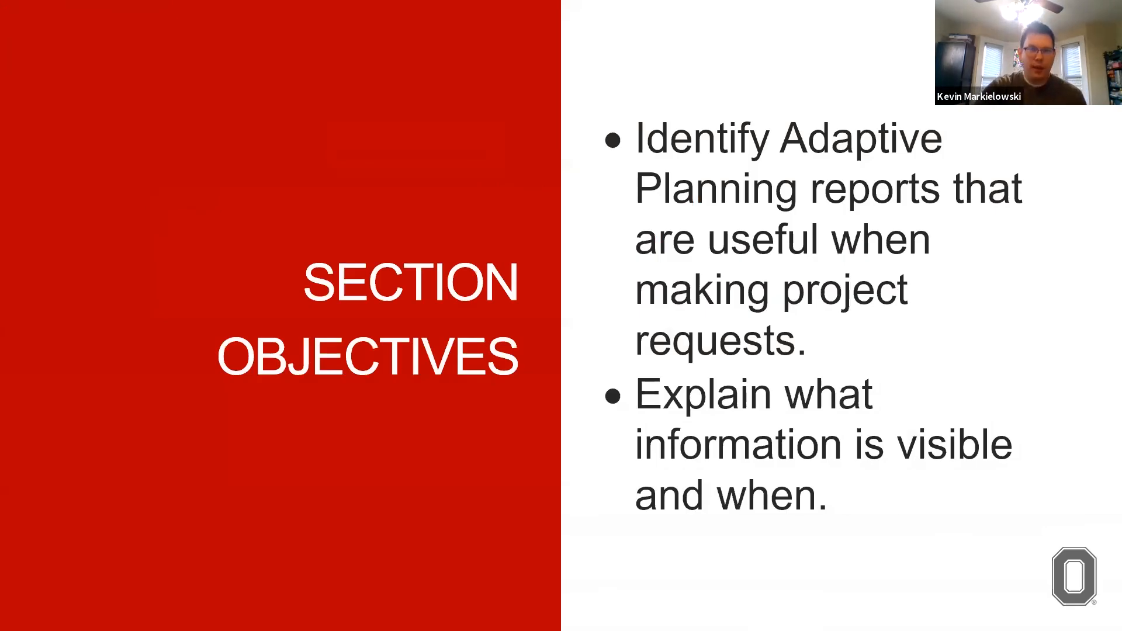
pyautogui.press('Right')
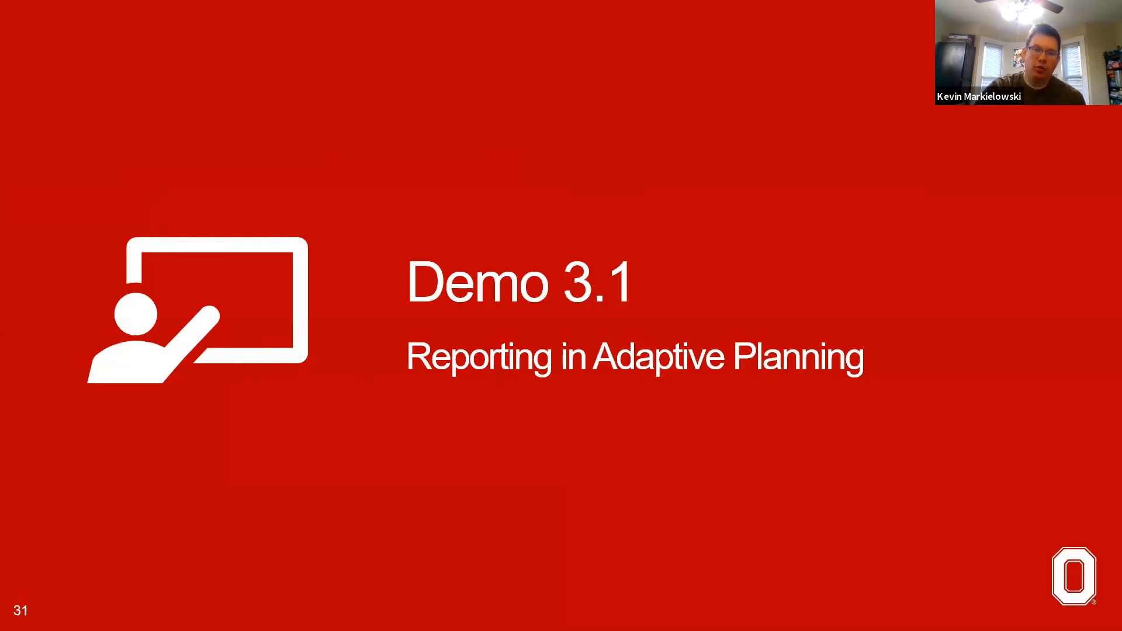
pyautogui.press('Right')
pyautogui.press('Right')
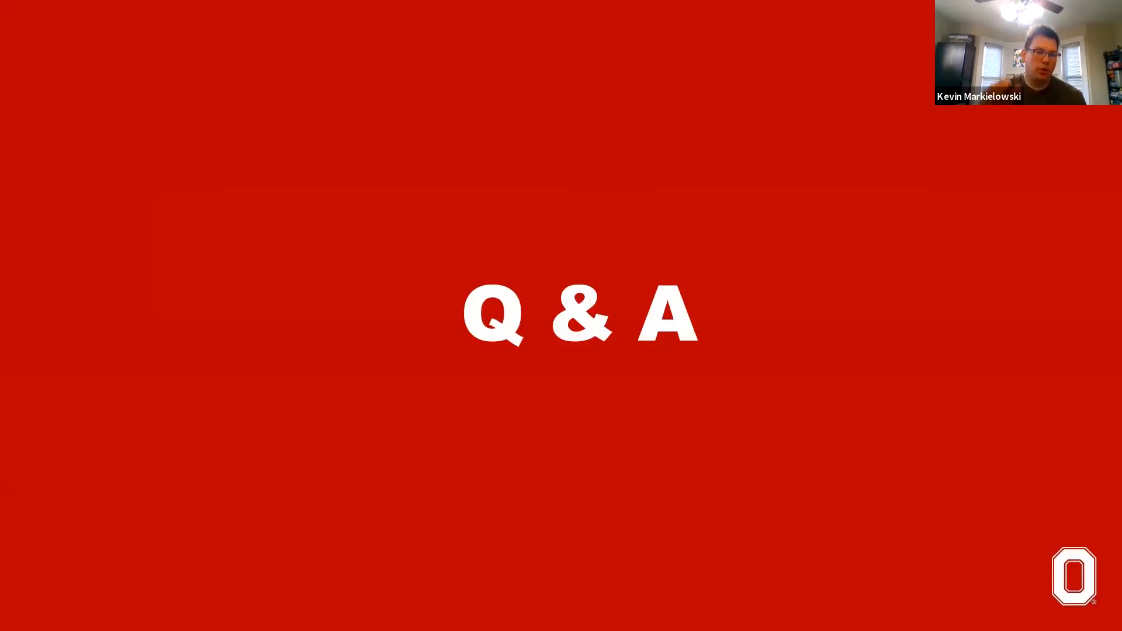
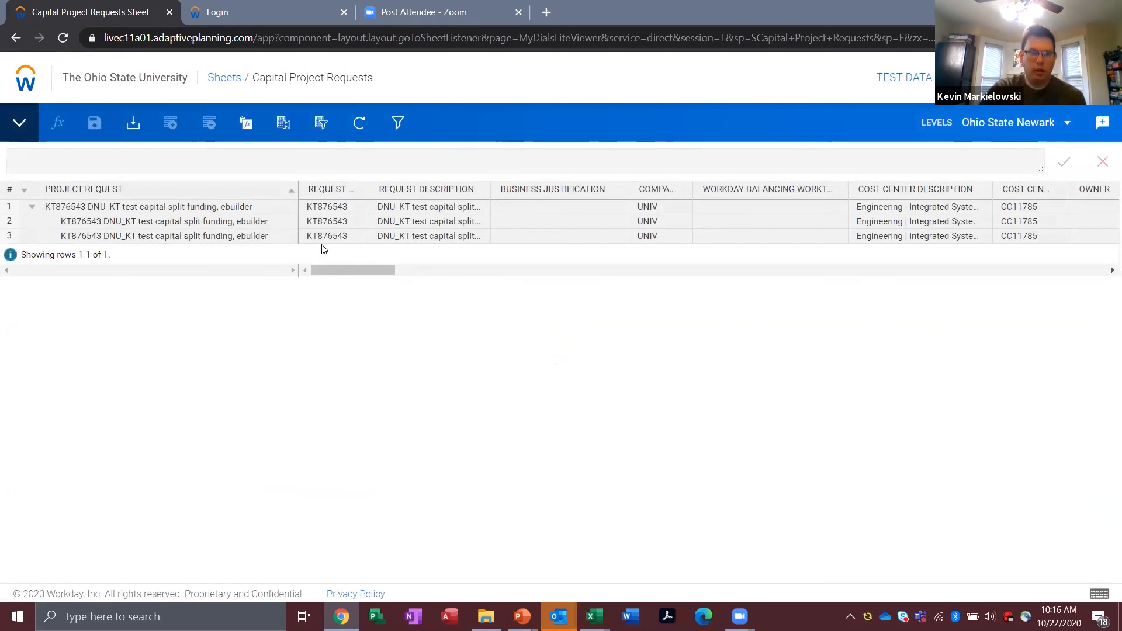
# Step: Switch the Capital Project Requests sheet to the FY2022 Project Requests version, and from there to Test Data for Training
pyautogui.click(1016, 122)
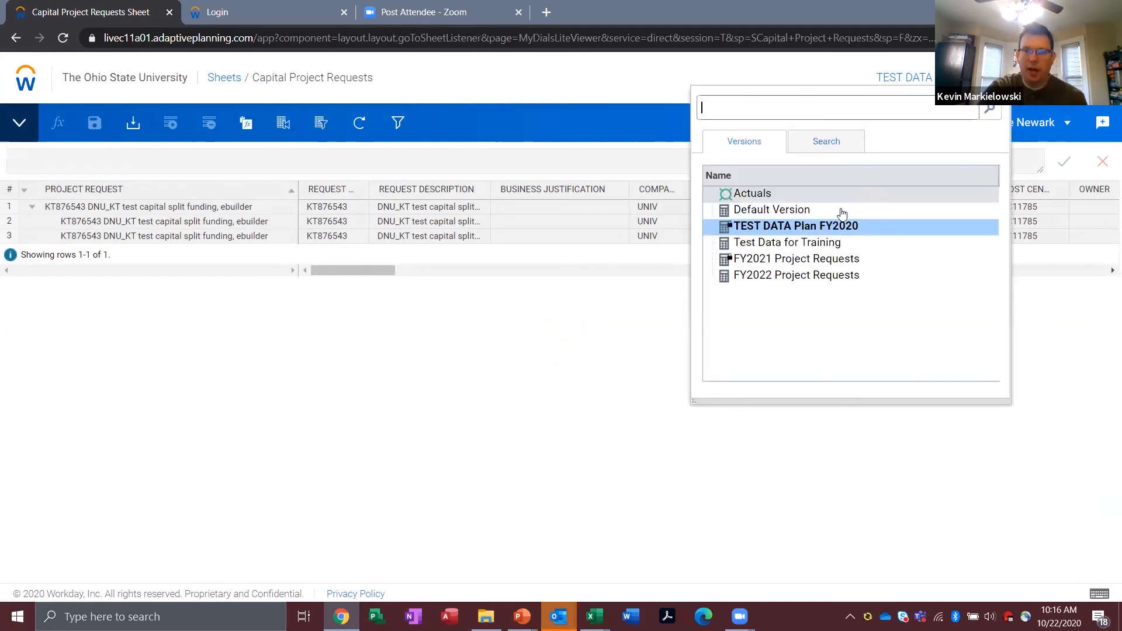
pyautogui.click(776, 278)
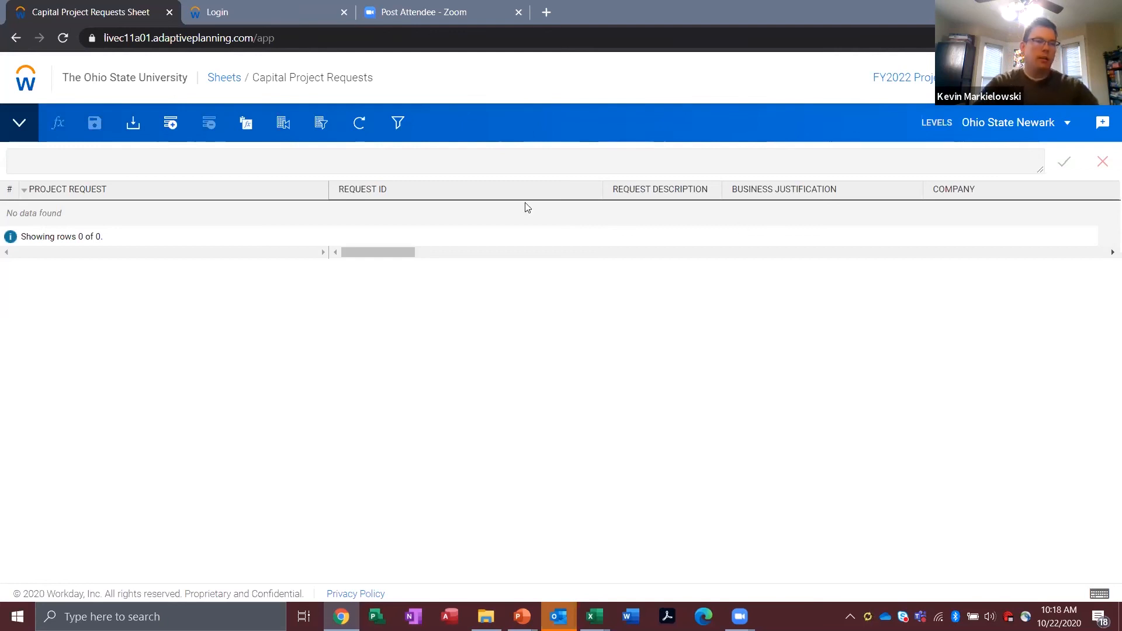
pyautogui.click(903, 77)
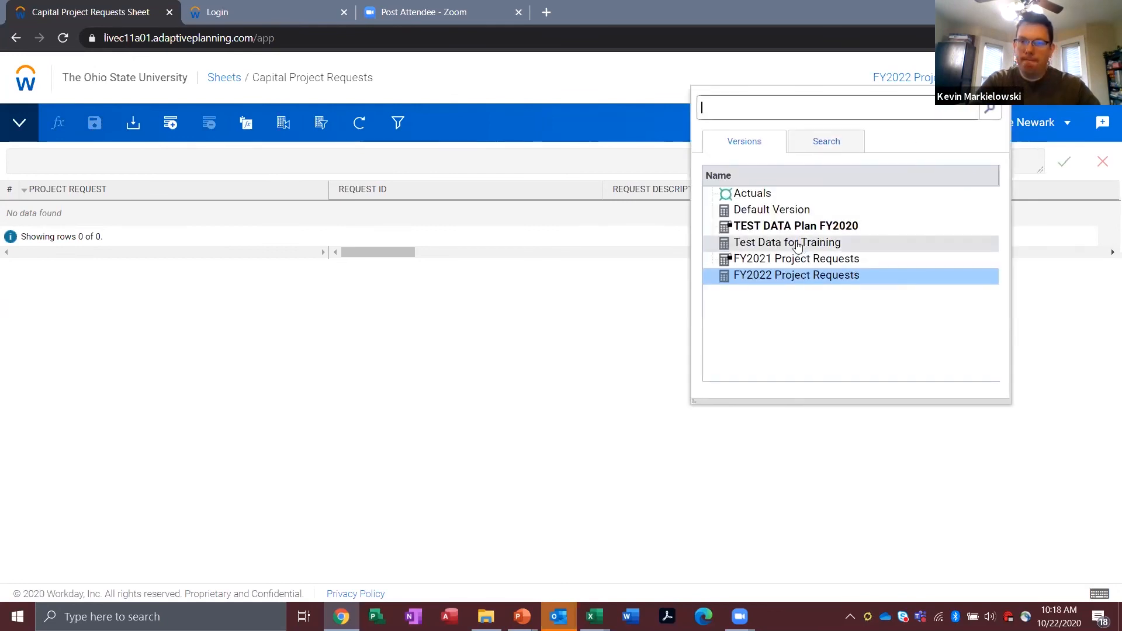
pyautogui.click(763, 249)
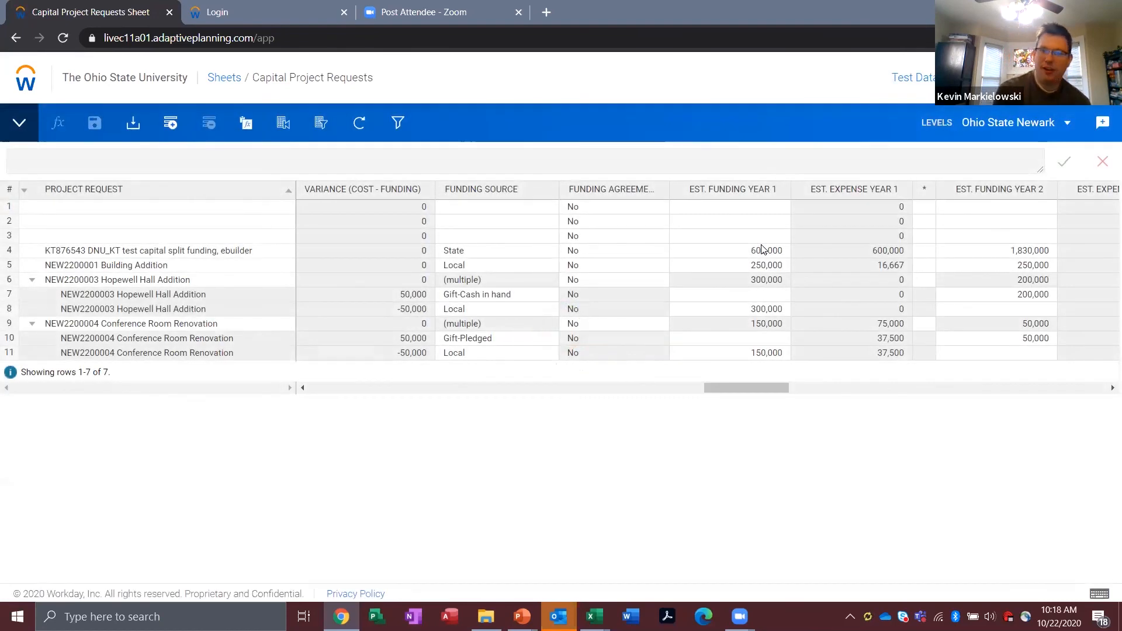
# Step: Set the Unit Approval Status of the NEW2200004 Conference Room Renovation request to Approved and review the fields through Capital Investment Project Group
pyautogui.moveTo(746, 387); pyautogui.dragTo(687, 394)
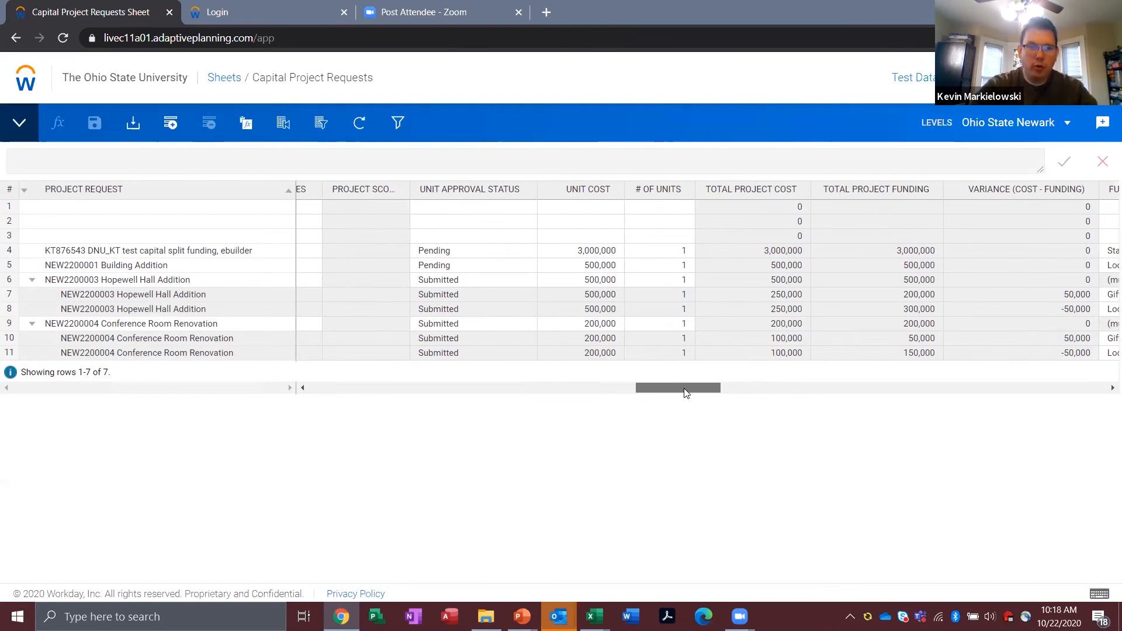
pyautogui.moveTo(686, 392); pyautogui.dragTo(653, 390)
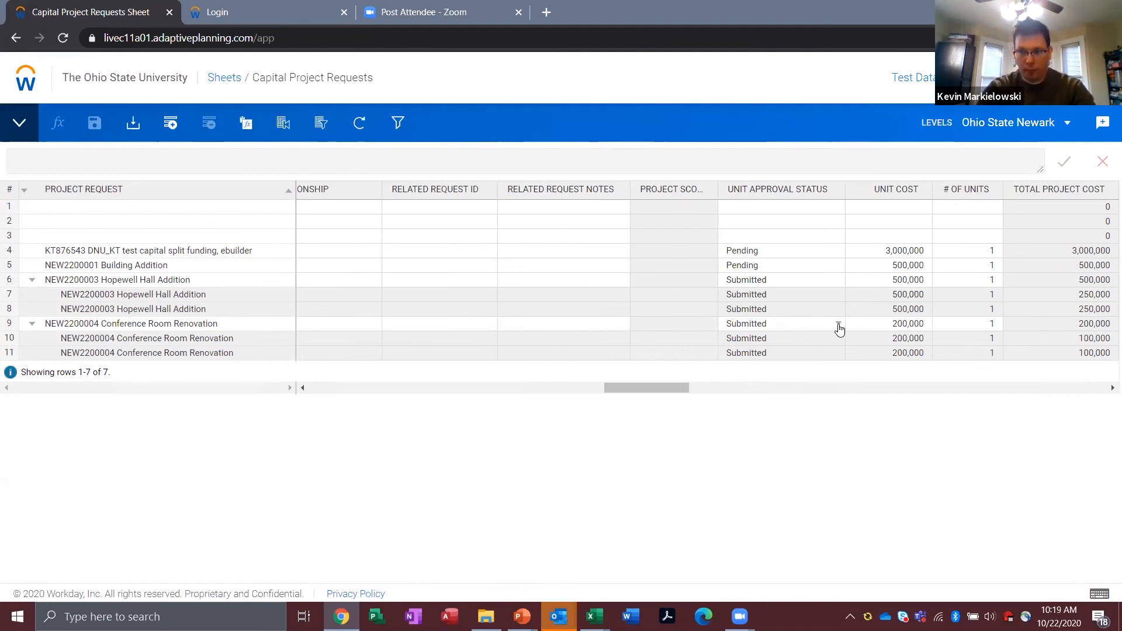
pyautogui.click(838, 325)
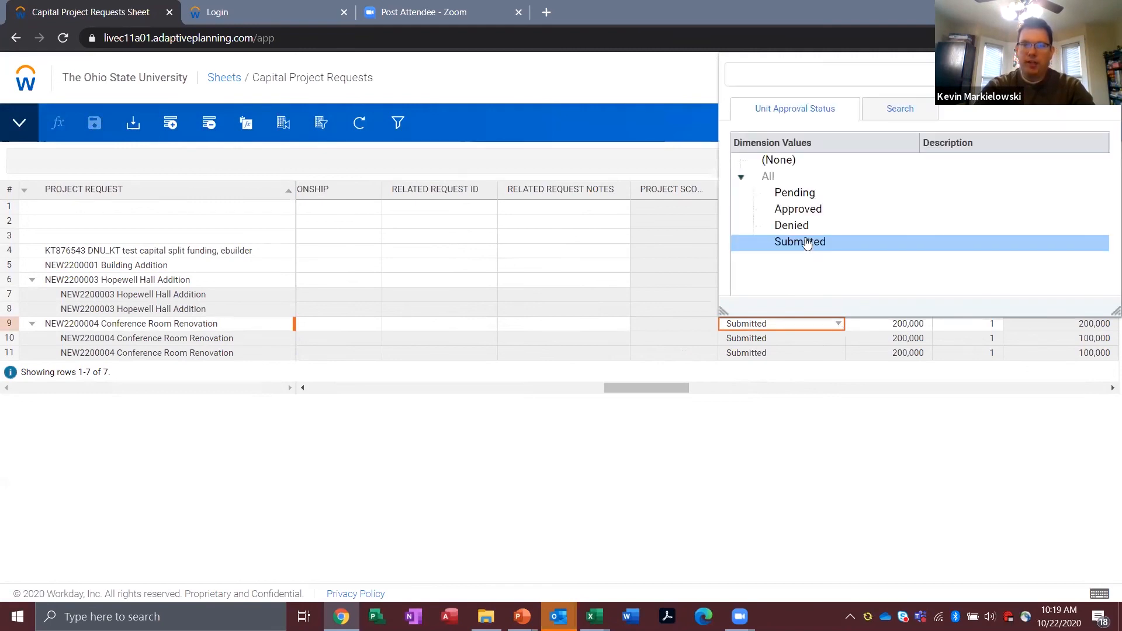
pyautogui.click(798, 211)
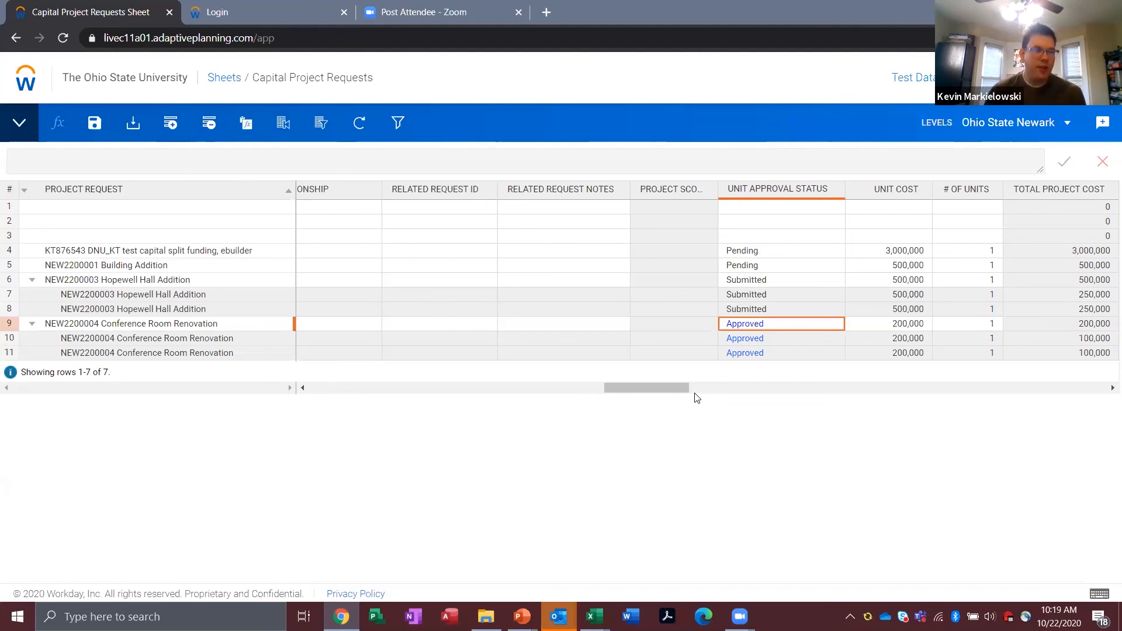
pyautogui.moveTo(669, 386); pyautogui.dragTo(929, 389)
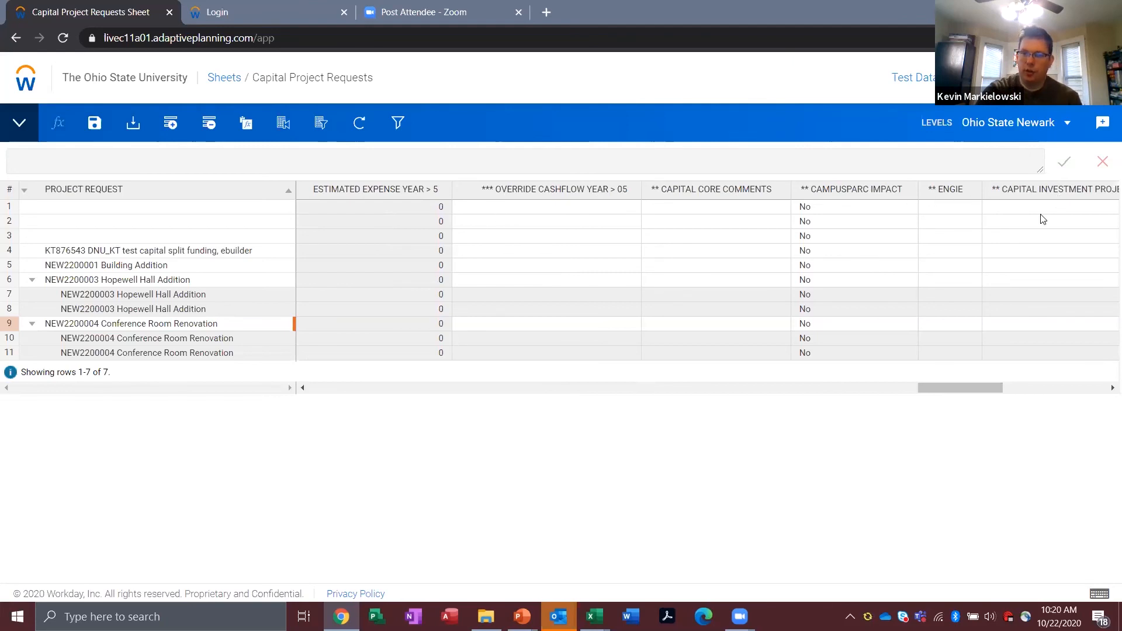
pyautogui.moveTo(944, 385); pyautogui.dragTo(990, 391)
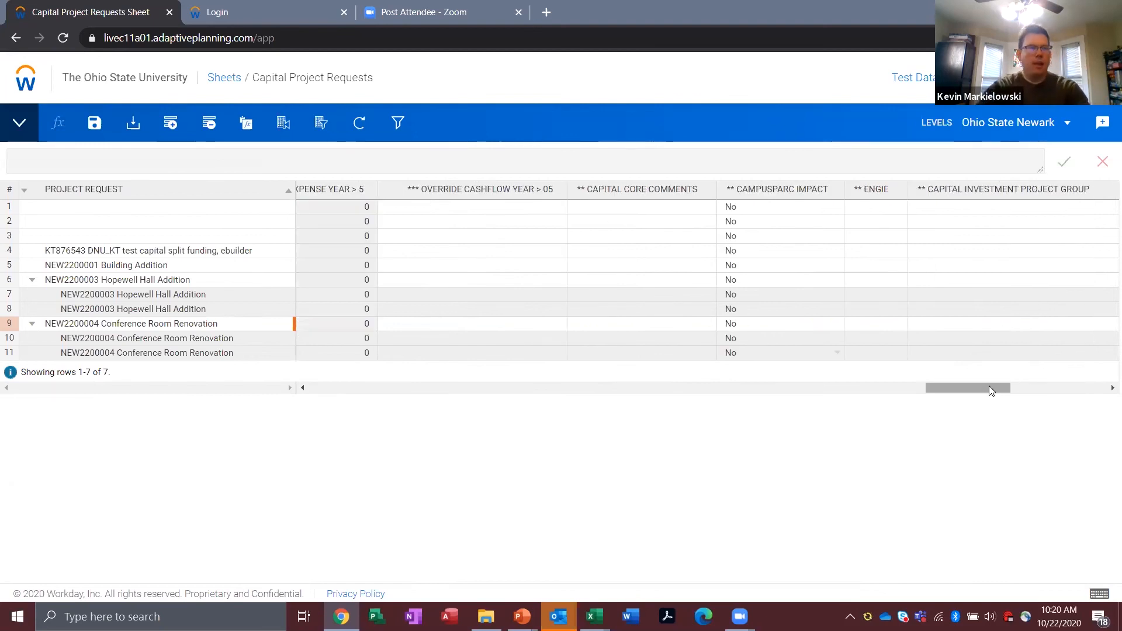
# Step: Leave the sheet without saving and open the shared Approval Tracking of Project Requests report
pyautogui.click(22, 84)
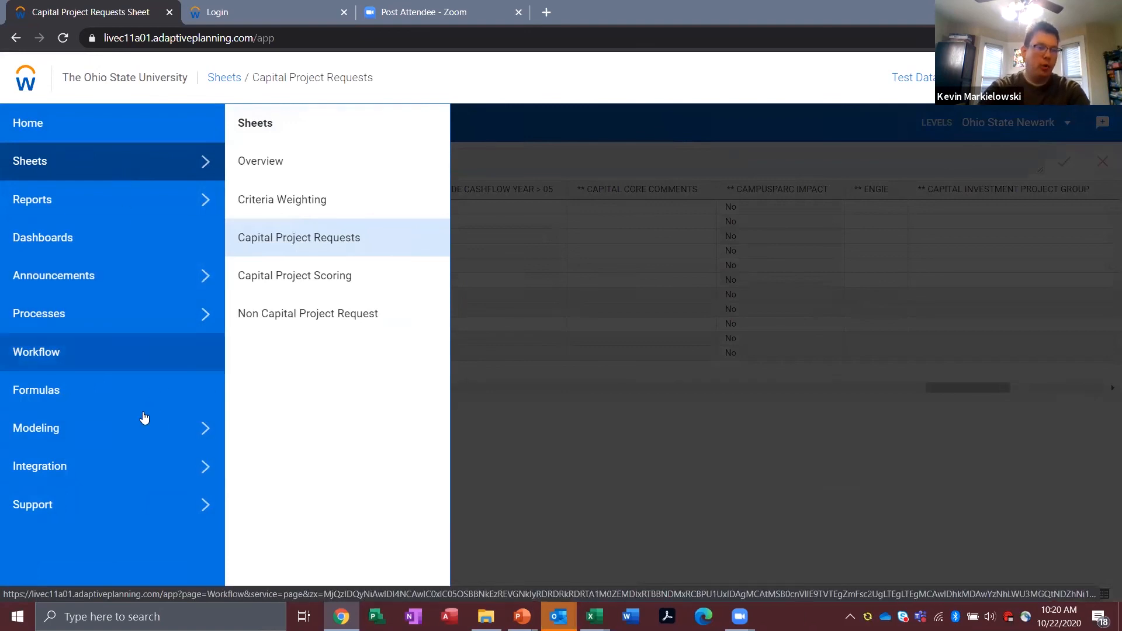
pyautogui.click(147, 216)
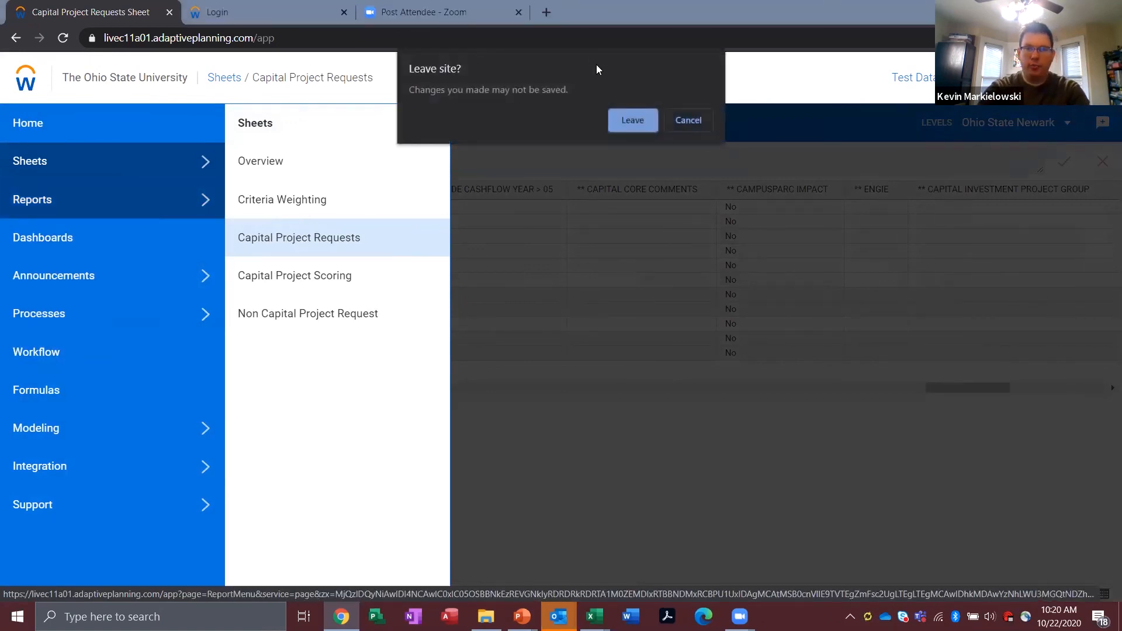
pyautogui.click(630, 122)
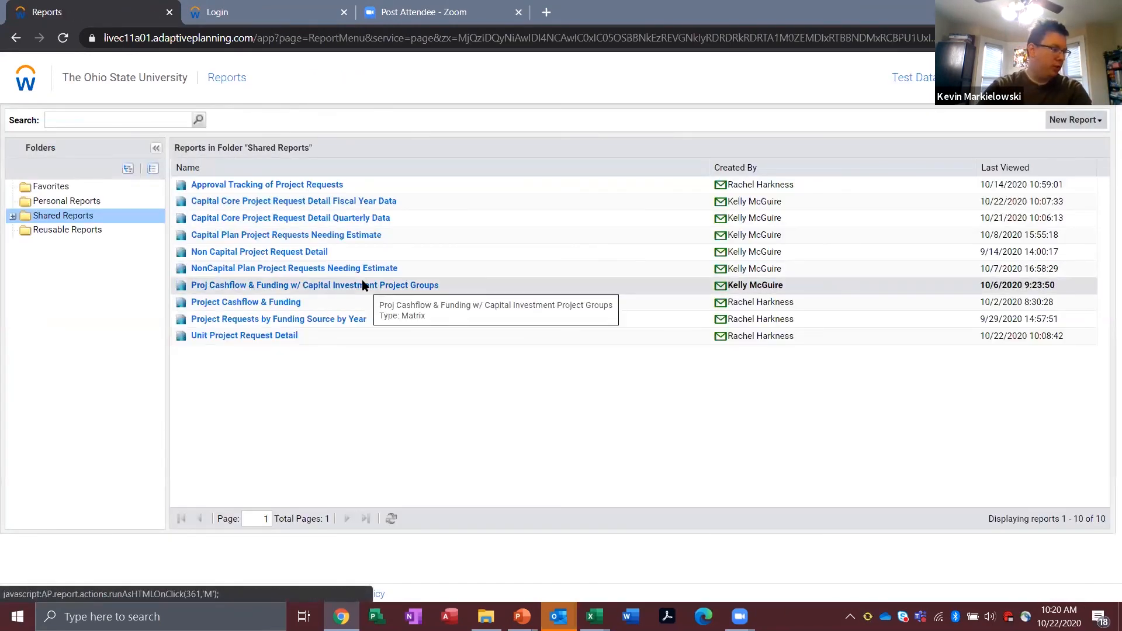
pyautogui.click(262, 186)
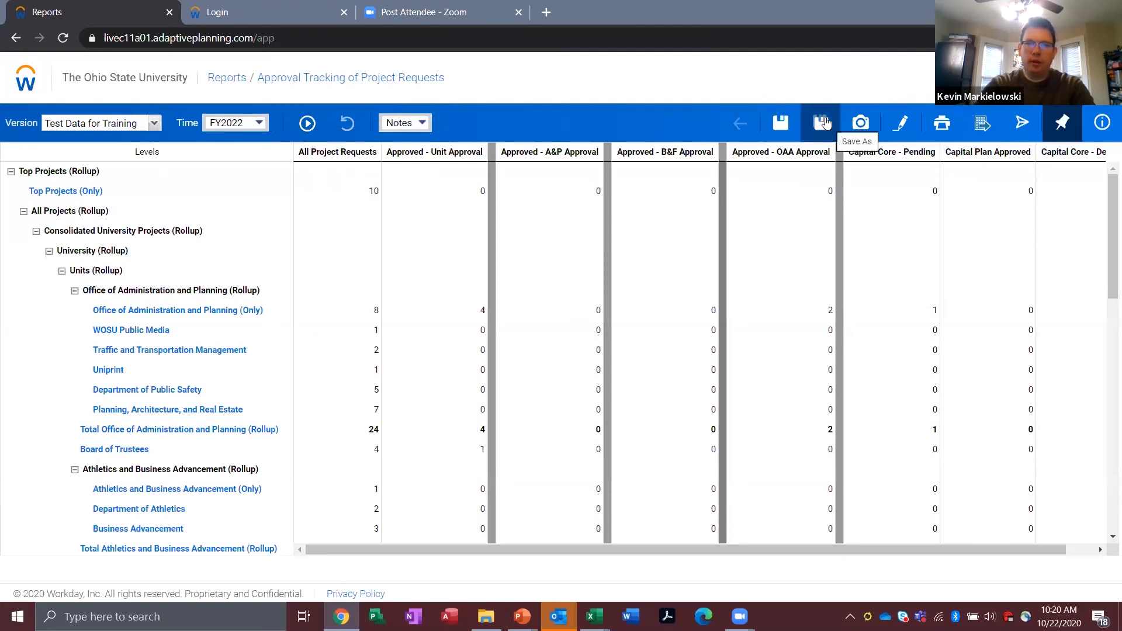
# Step: Collapse the Units rollup and its subgroups, expand the Colleges rollup, and examine the approval columns through Capital Core - Denied
pyautogui.click(75, 290)
pyautogui.click(74, 330)
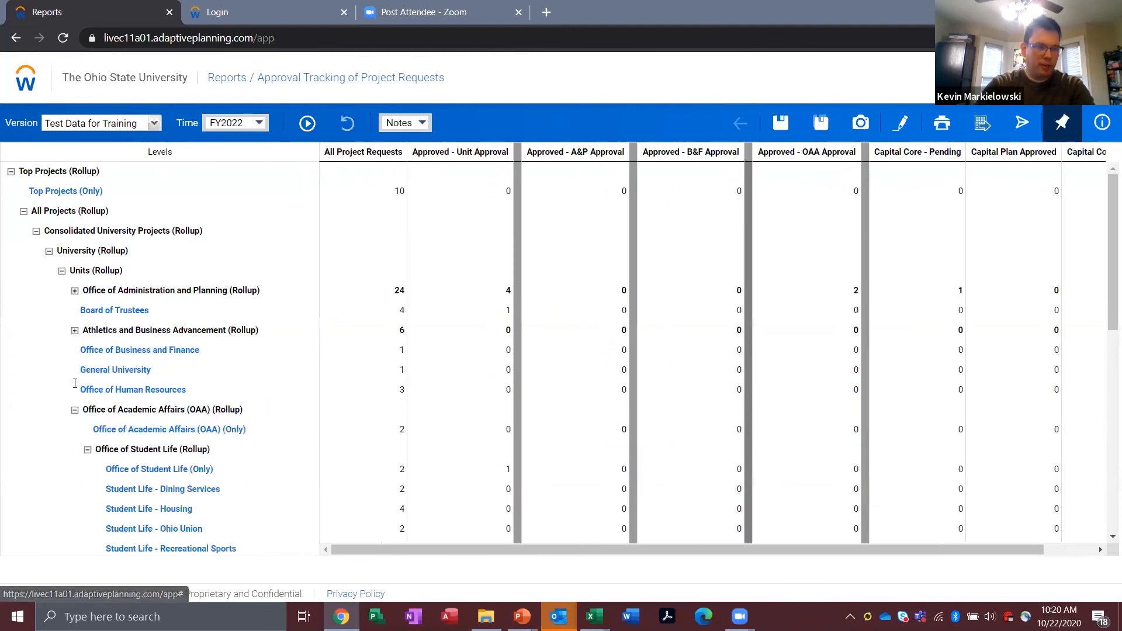
pyautogui.click(75, 411)
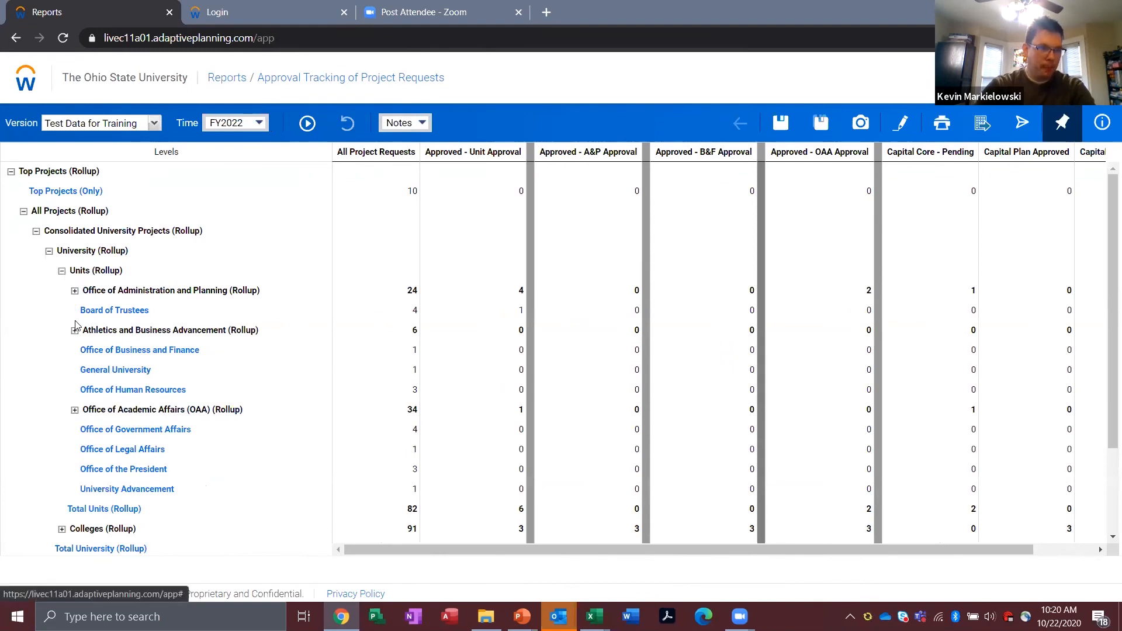
pyautogui.click(61, 271)
pyautogui.click(61, 290)
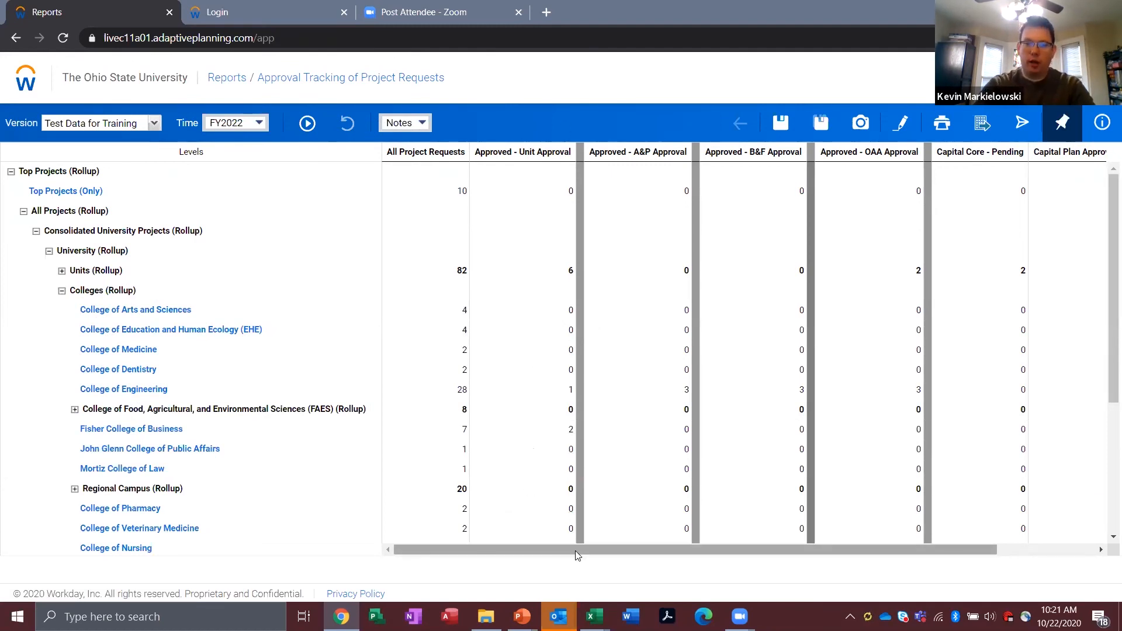
pyautogui.moveTo(576, 550); pyautogui.dragTo(599, 550)
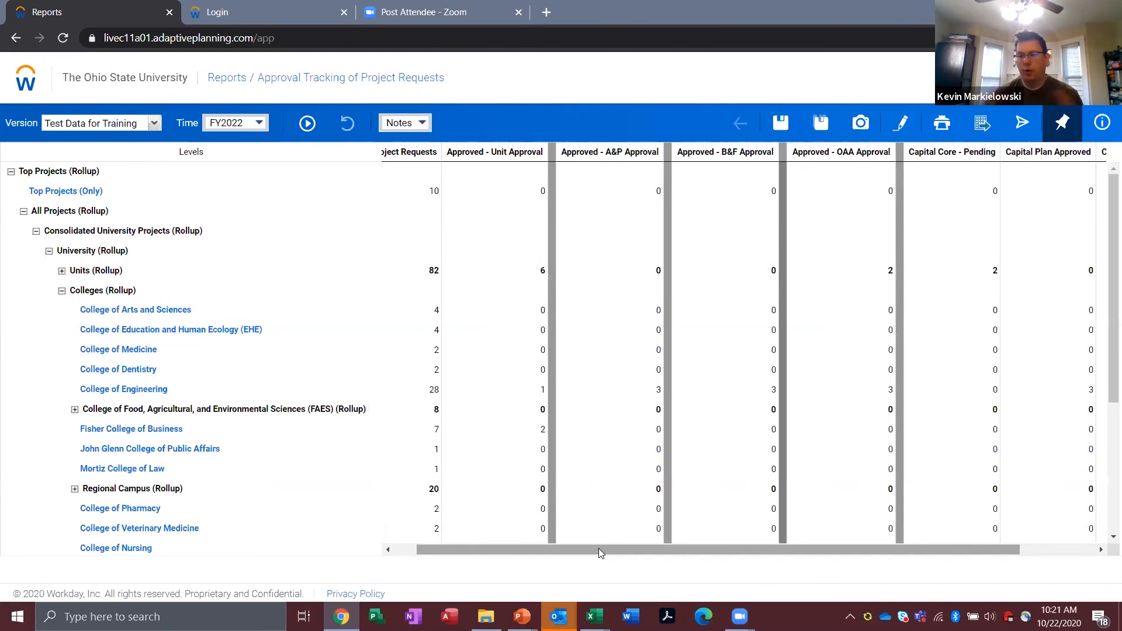
pyautogui.moveTo(598, 548); pyautogui.dragTo(615, 548)
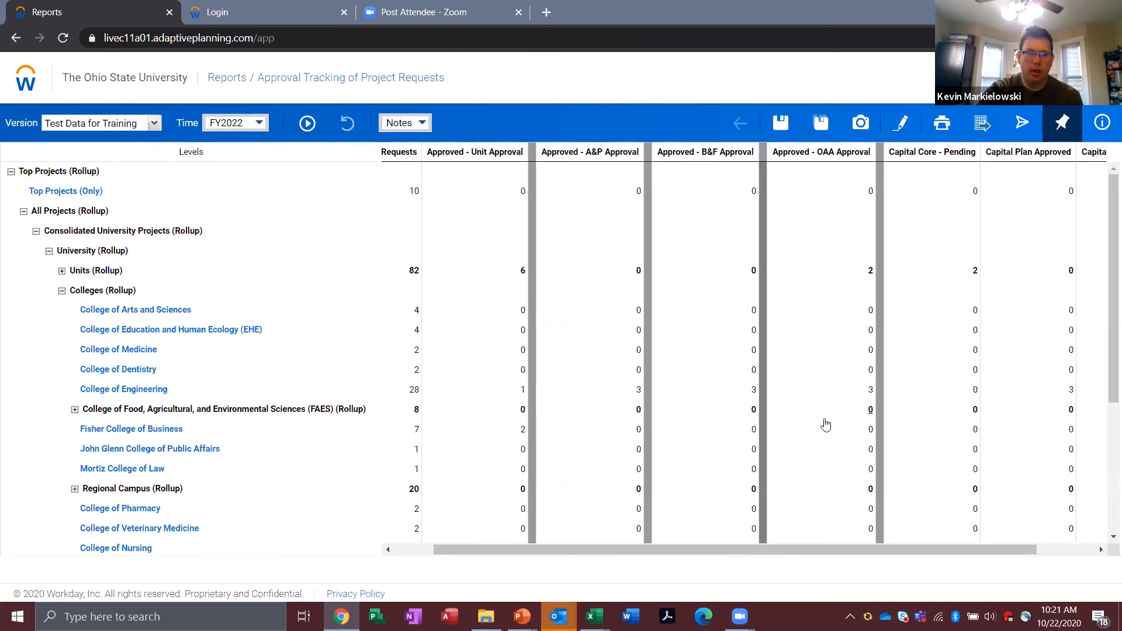
pyautogui.moveTo(654, 549); pyautogui.dragTo(721, 547)
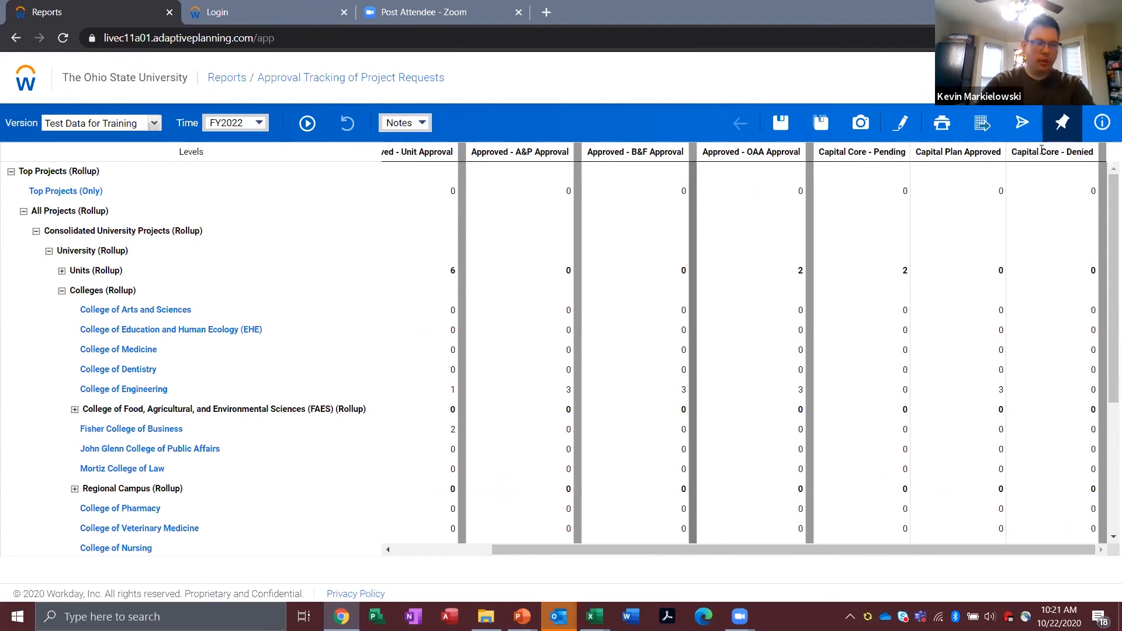
# Step: Switch to the presentation and advance from the Demo 4.1 slide to the slide asking about other project funding or planning situations
pyautogui.hotkey('alt', 'Tab')
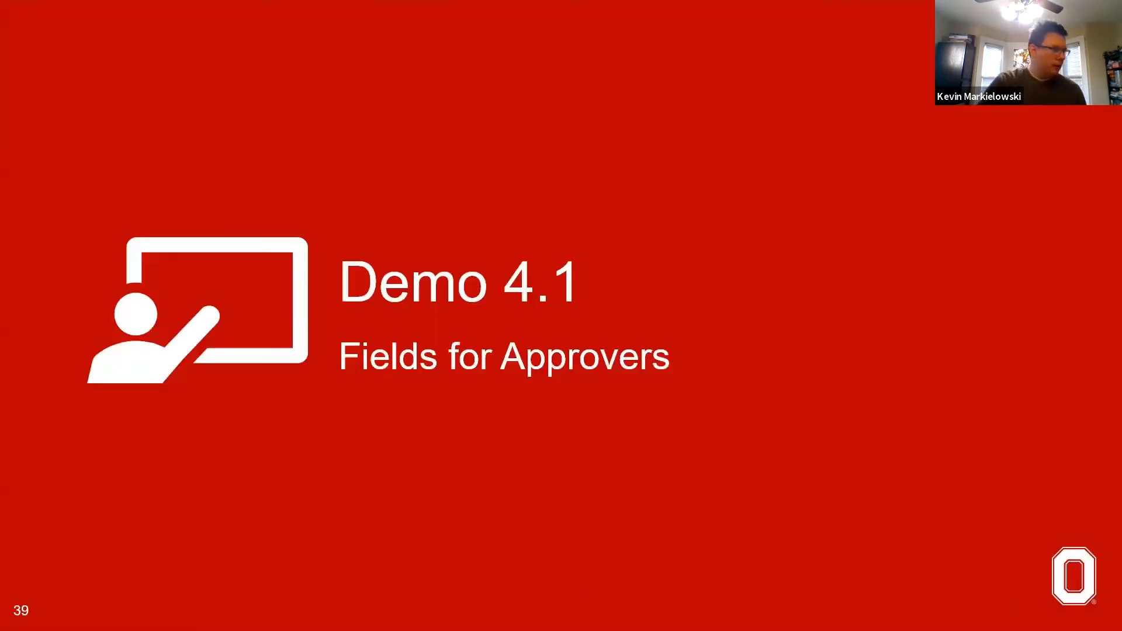
pyautogui.press('Right')
pyautogui.press('Right')
pyautogui.press('Right')
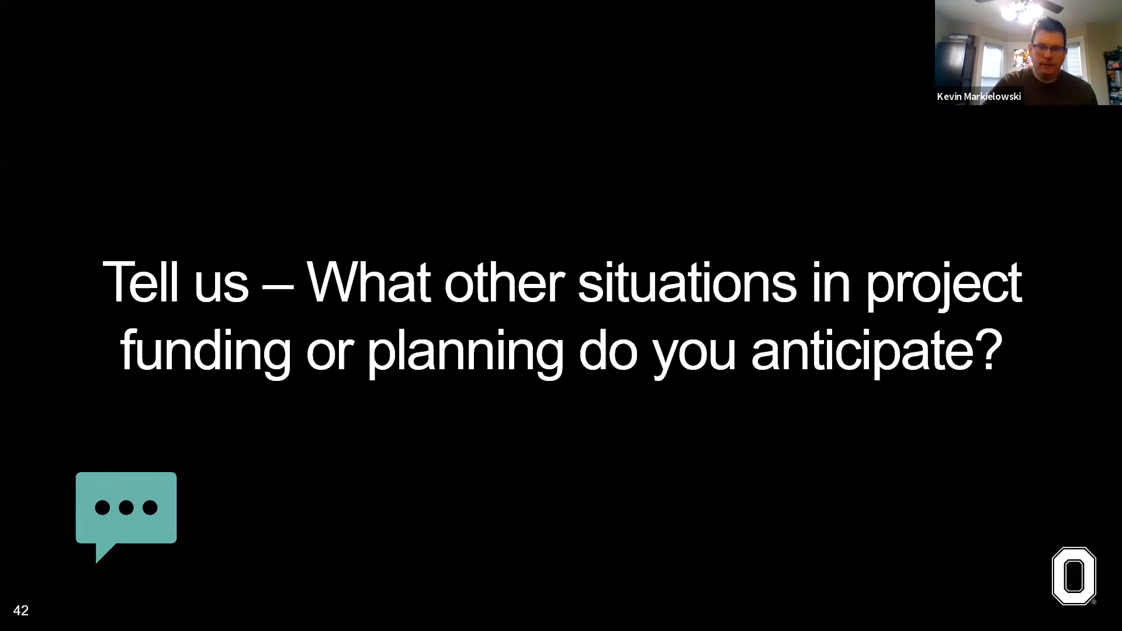